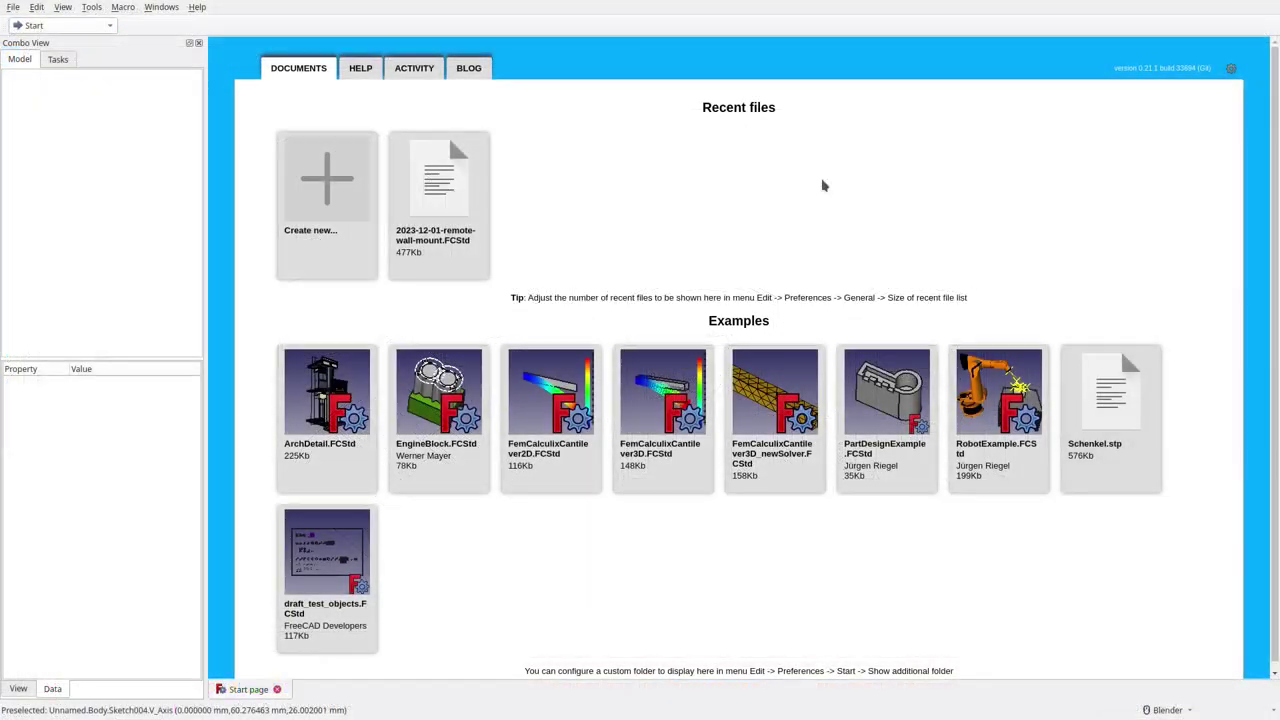
Step: Create a new document and start a Part Design sketch on the XY plane
{"action": "left_click", "coordinate": [328, 202]}
{"action": "left_click", "coordinate": [88, 26]}
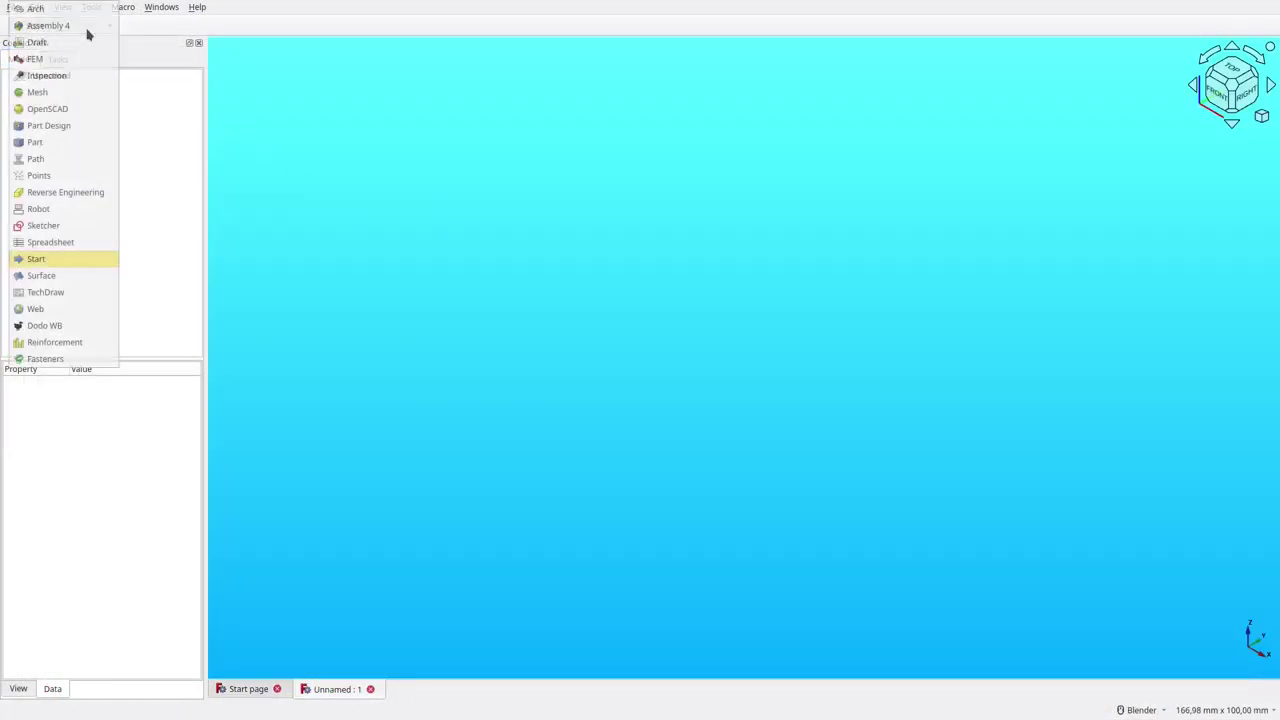
{"action": "left_click", "coordinate": [83, 125]}
{"action": "left_click", "coordinate": [68, 110]}
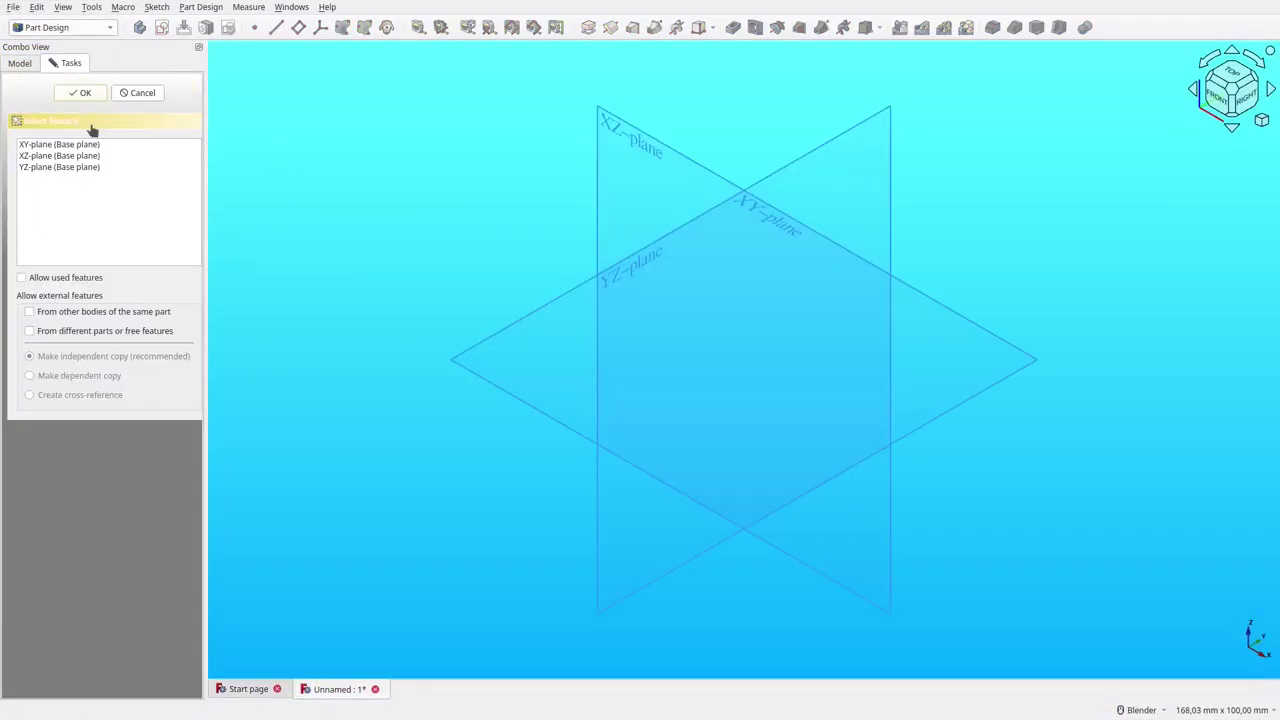
{"action": "left_click", "coordinate": [462, 373]}
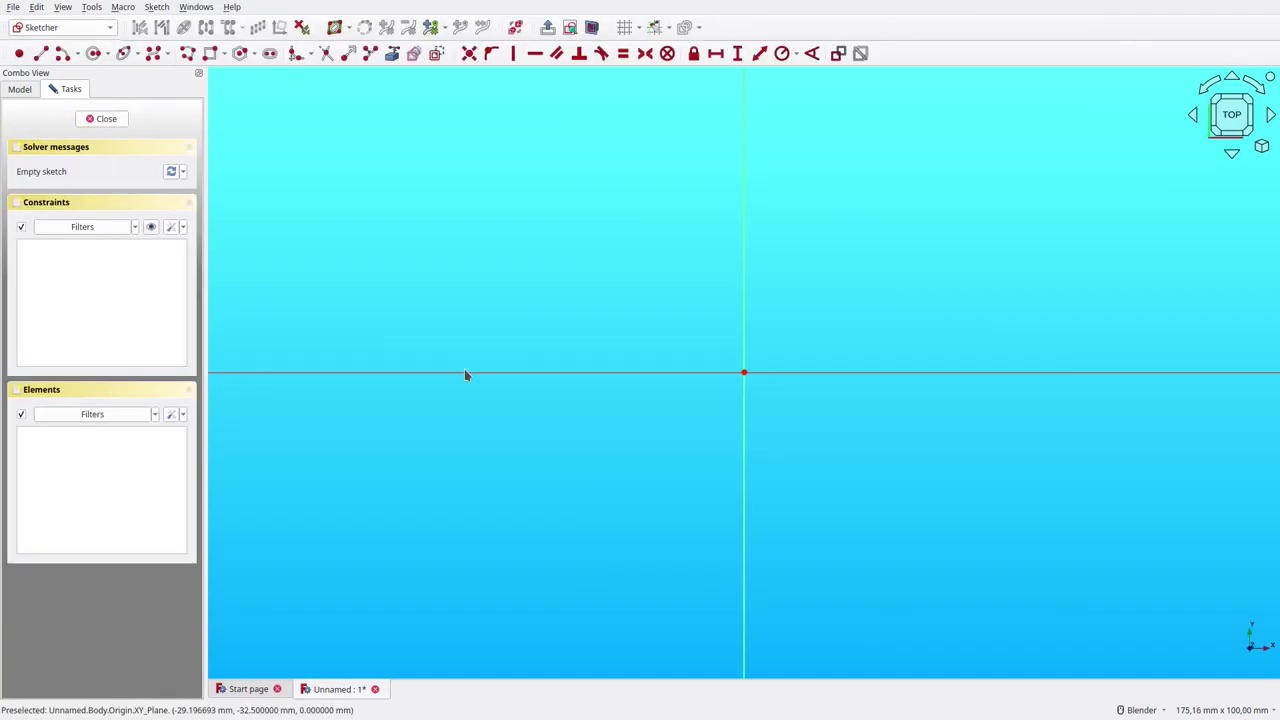
{"action": "middle_click_drag", "start_coordinate": [477, 340], "coordinate": [472, 386], "text": "shift"}
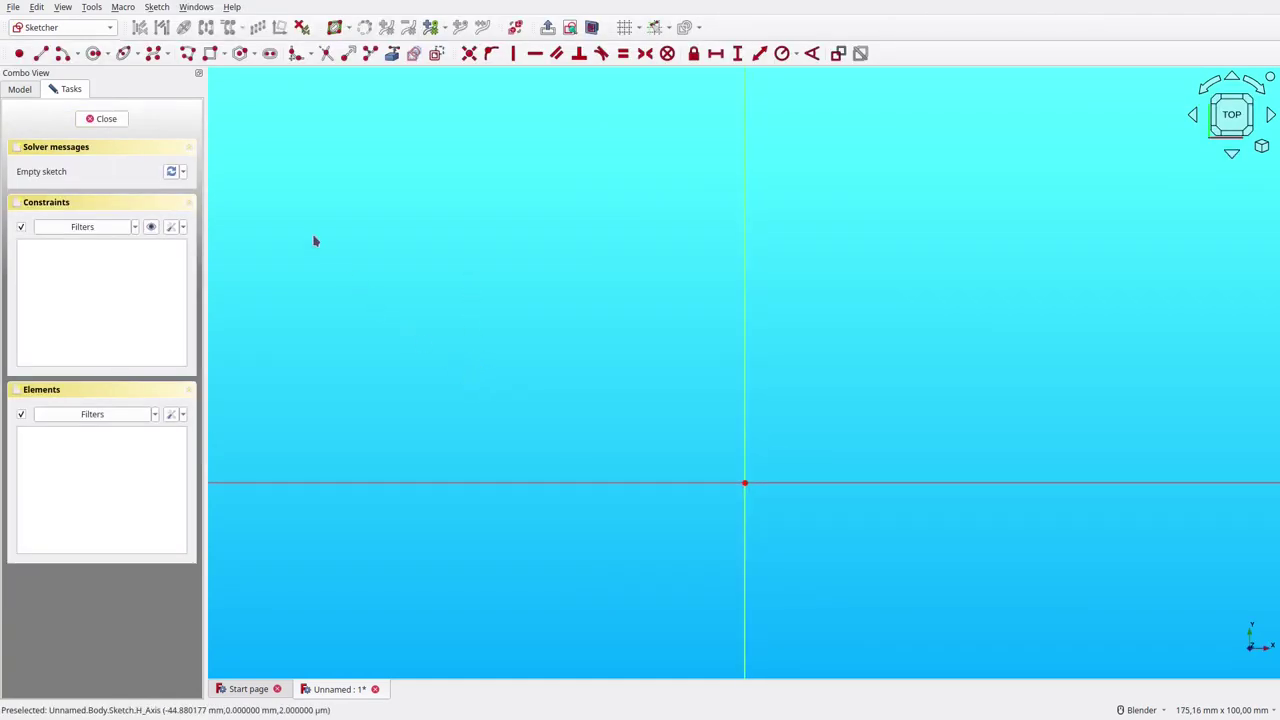
Step: Draw a three-line U polyline and delete its redundant horizontal constraint
{"action": "key", "text": "g"}
{"action": "key", "text": "l"}
{"action": "left_click", "coordinate": [595, 267]}
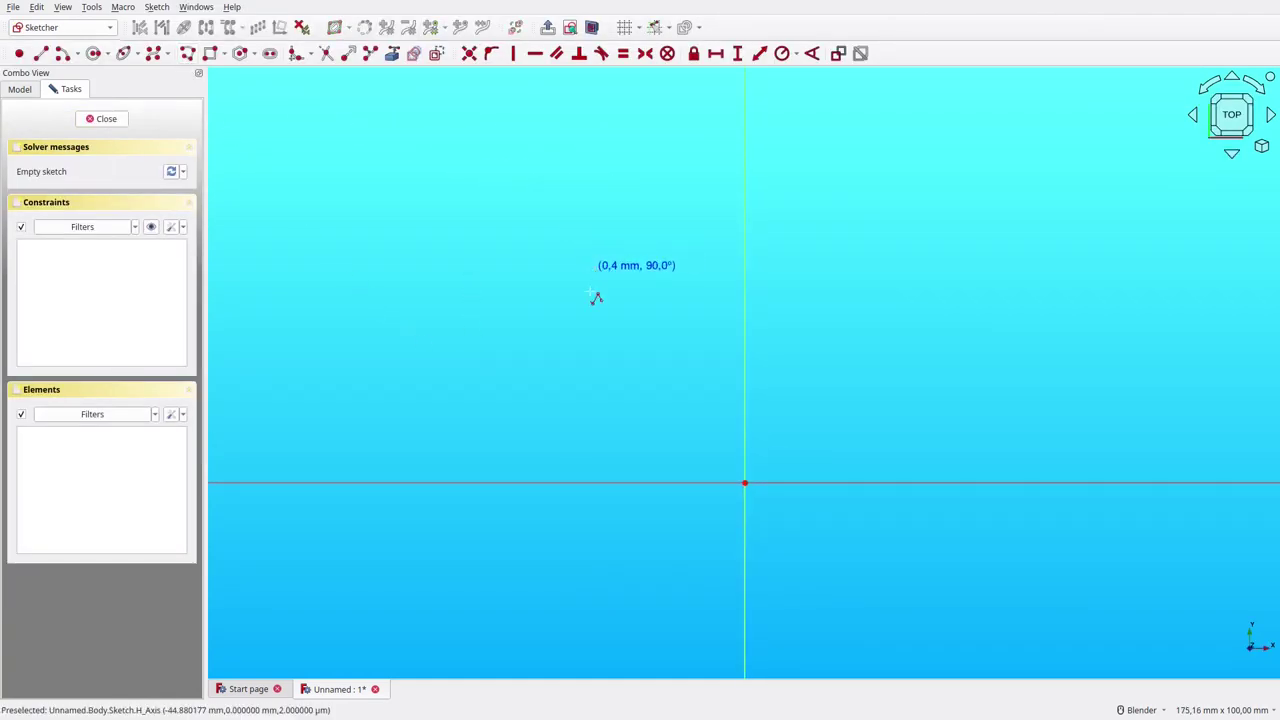
{"action": "left_click", "coordinate": [593, 483]}
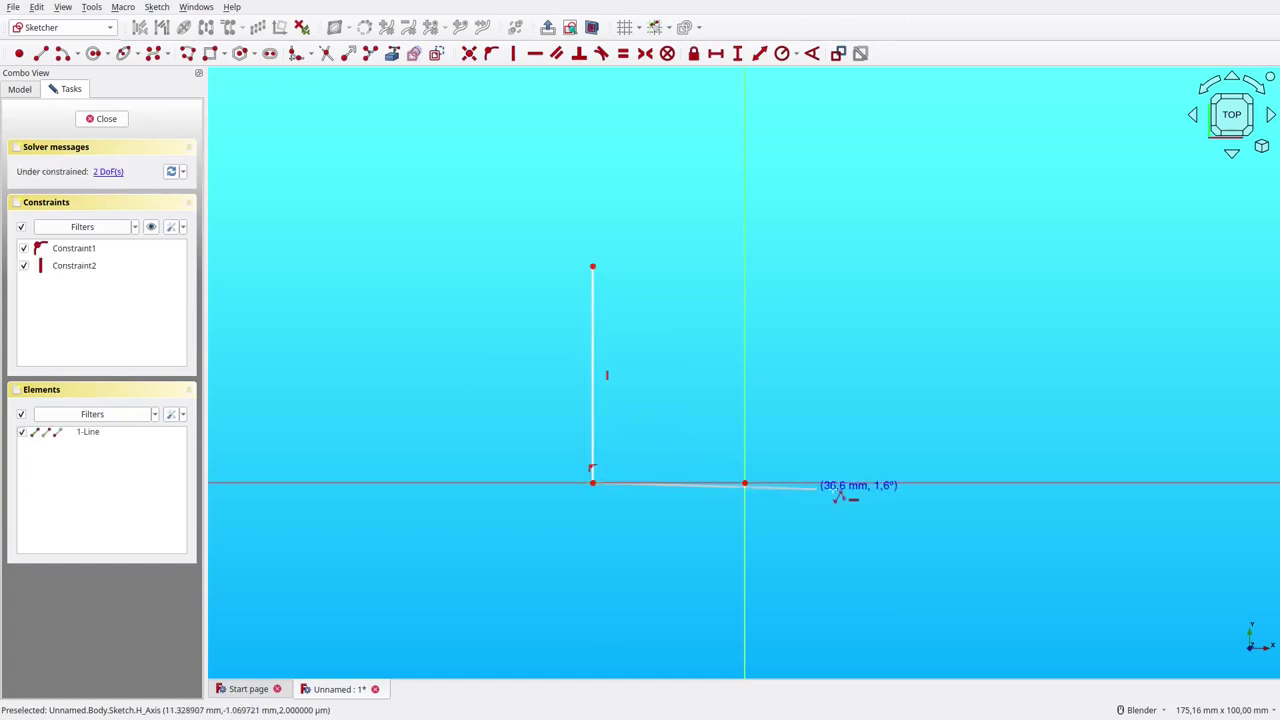
{"action": "left_click", "coordinate": [840, 483]}
{"action": "left_click", "coordinate": [840, 265]}
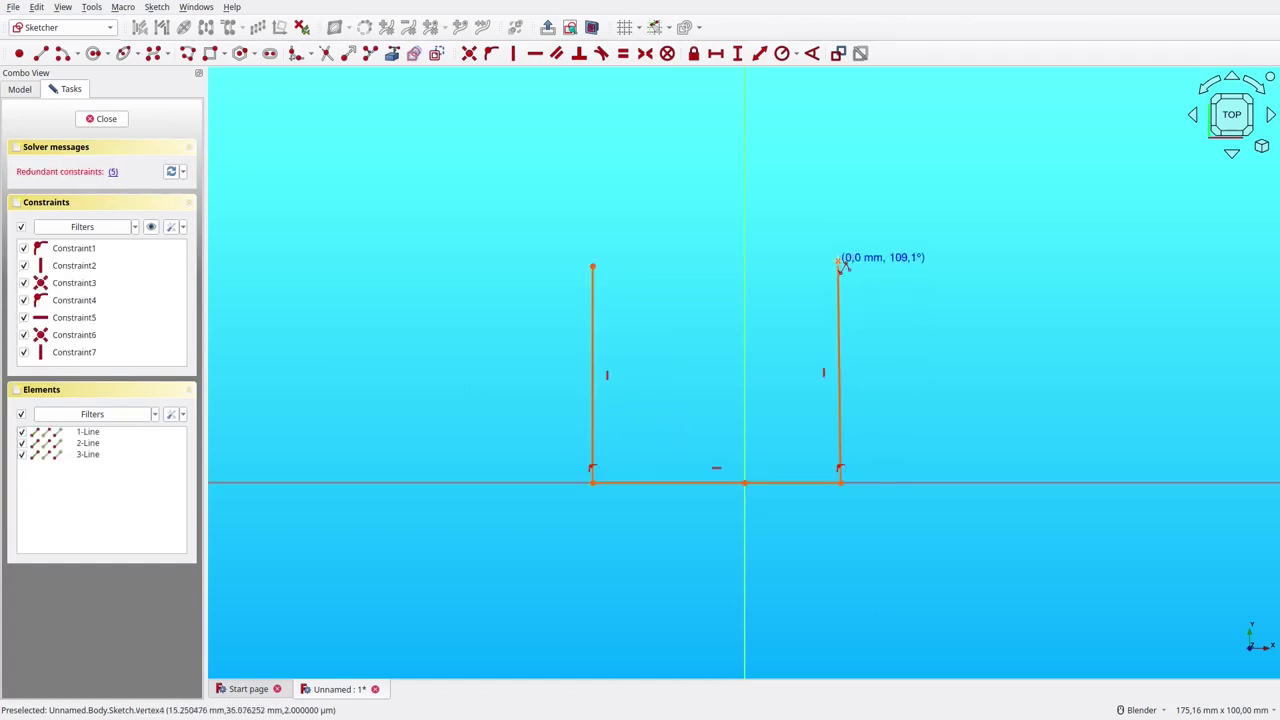
{"action": "left_click", "coordinate": [113, 172]}
{"action": "key", "text": "Delete"}
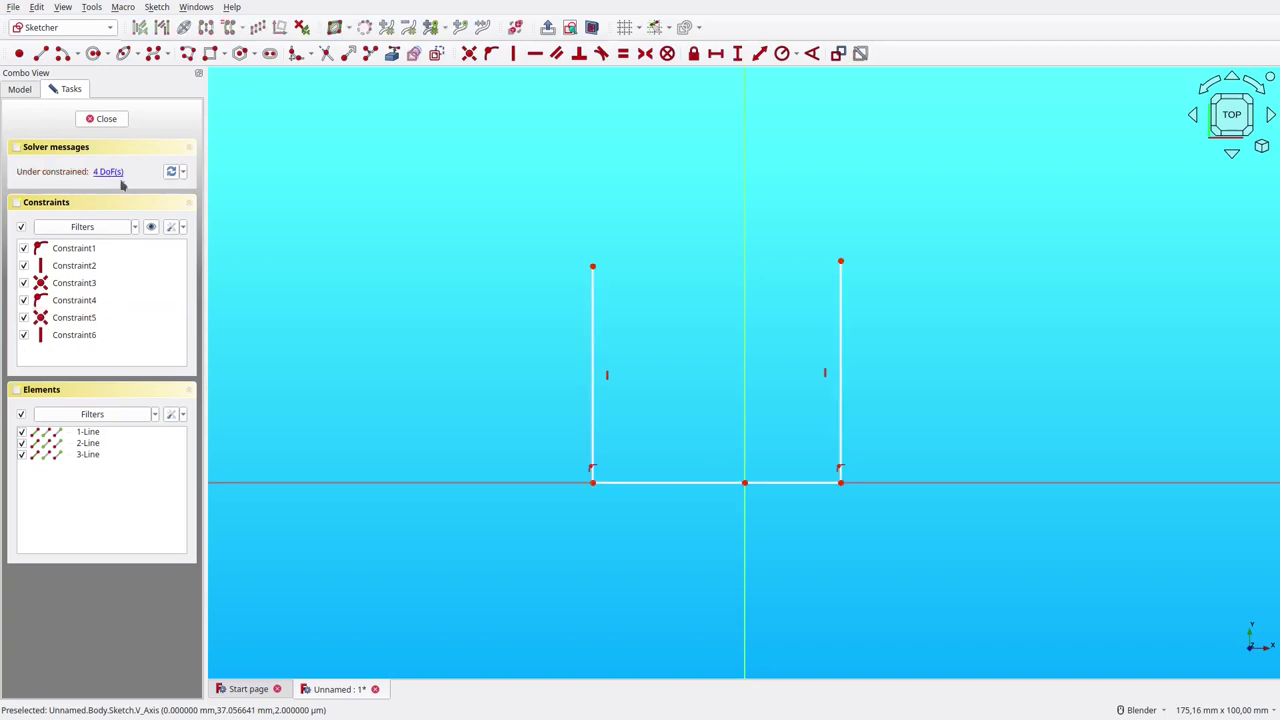
Step: Make the bottom corners symmetric about the vertical axis, deleting the conflicting constraint
{"action": "left_click", "coordinate": [593, 483]}
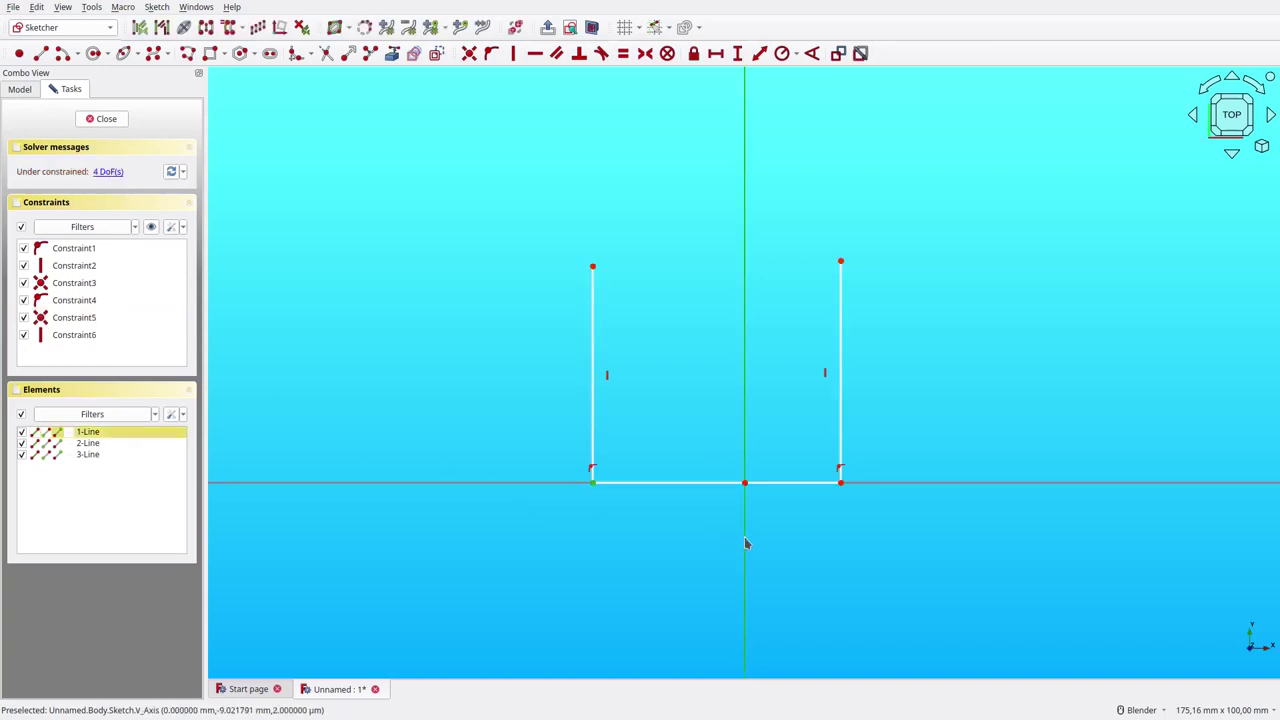
{"action": "left_click", "coordinate": [841, 483]}
{"action": "left_click", "coordinate": [645, 53]}
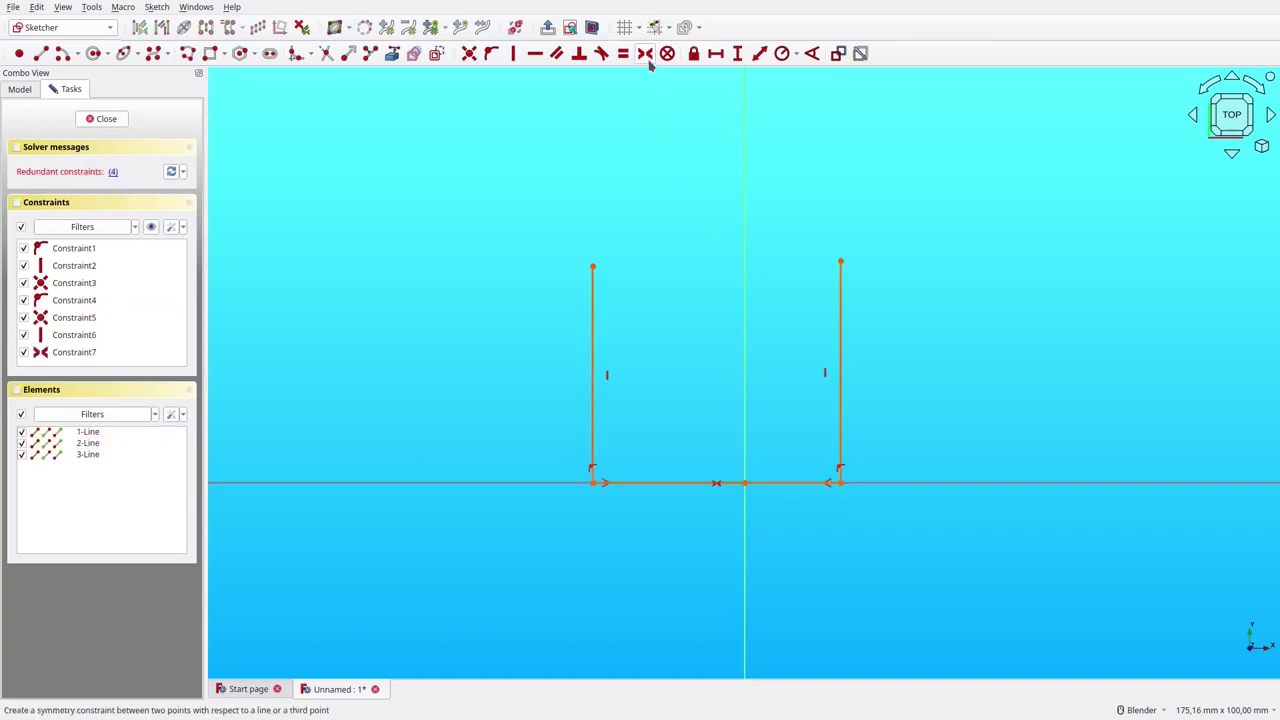
{"action": "left_click", "coordinate": [111, 172]}
{"action": "key", "text": "Delete"}
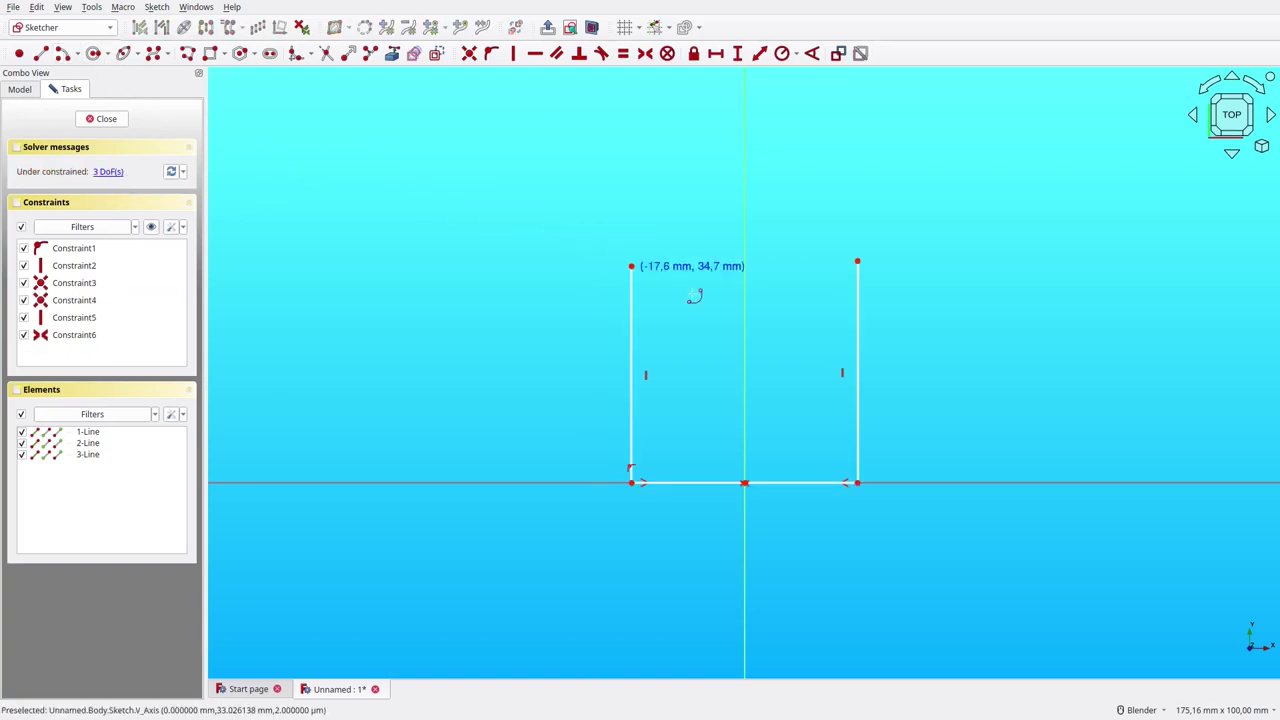
Step: Add an arc centred on the vertical axis joining the tops of both sides
{"action": "left_click", "coordinate": [743, 321]}
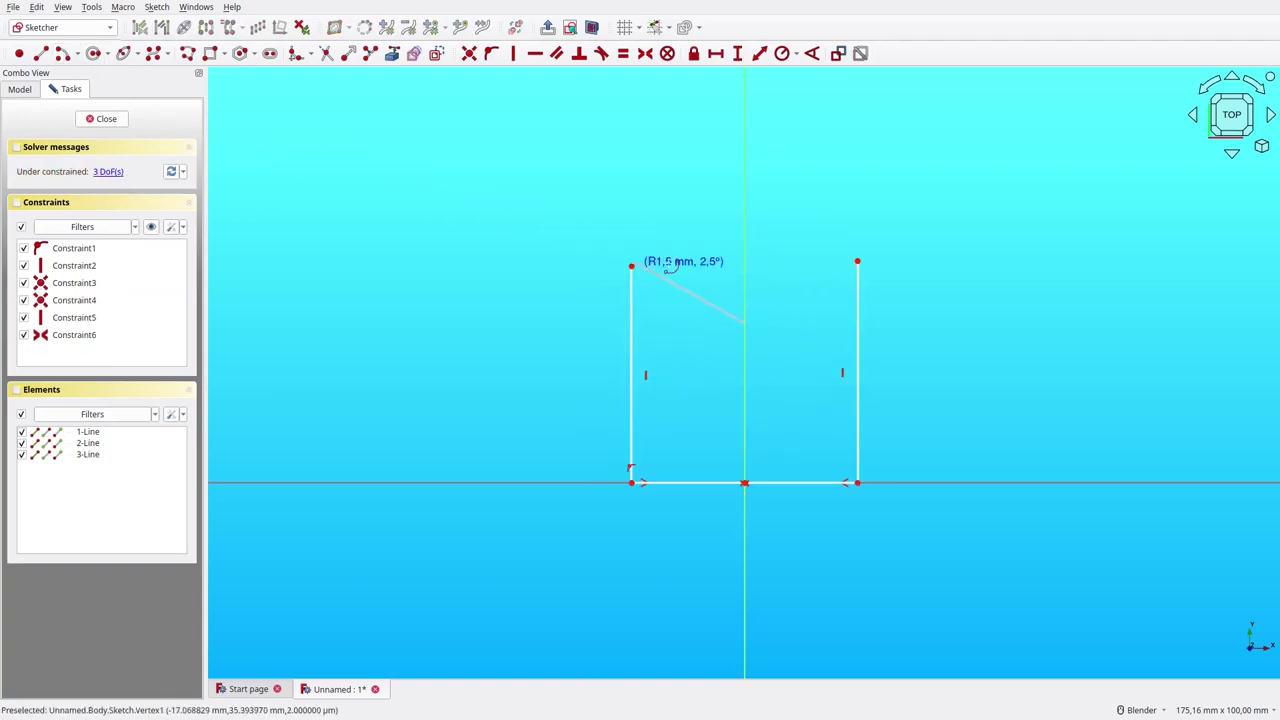
{"action": "left_click", "coordinate": [631, 266]}
{"action": "left_click", "coordinate": [857, 264]}
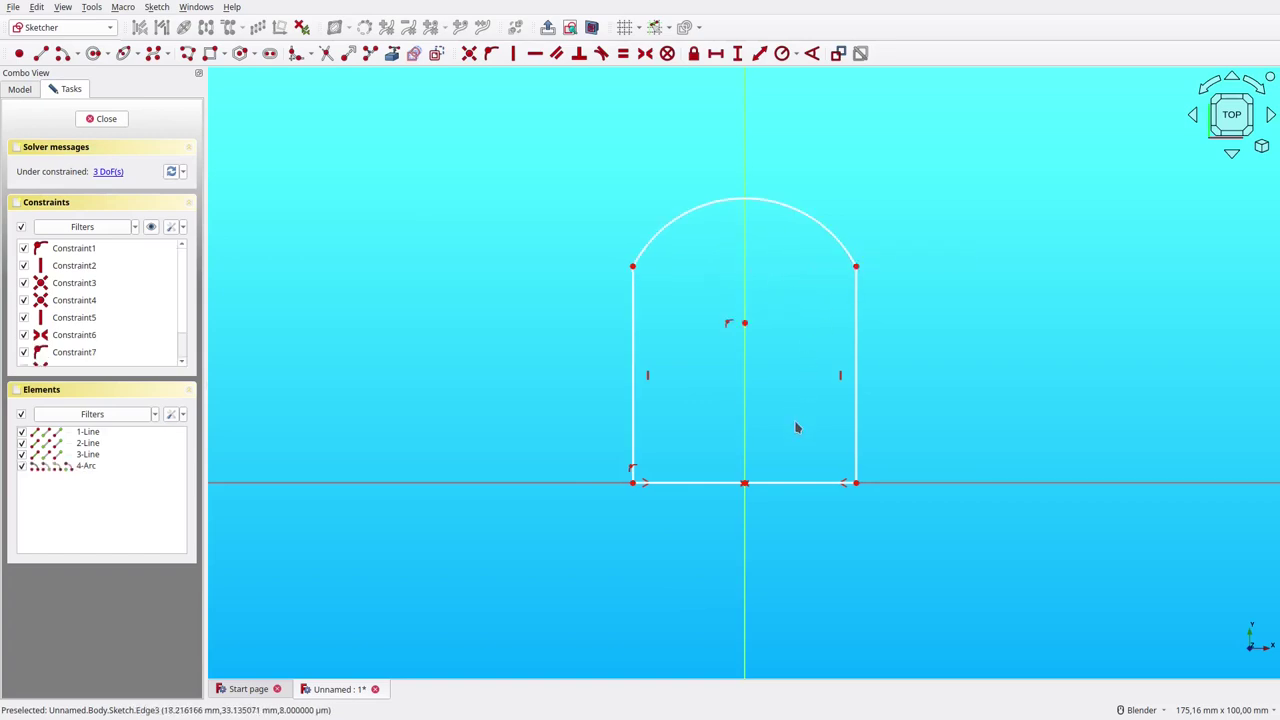
Step: Dimension the bottom edge 54 mm wide and the right side 72 mm tall
{"action": "left_click", "coordinate": [800, 483]}
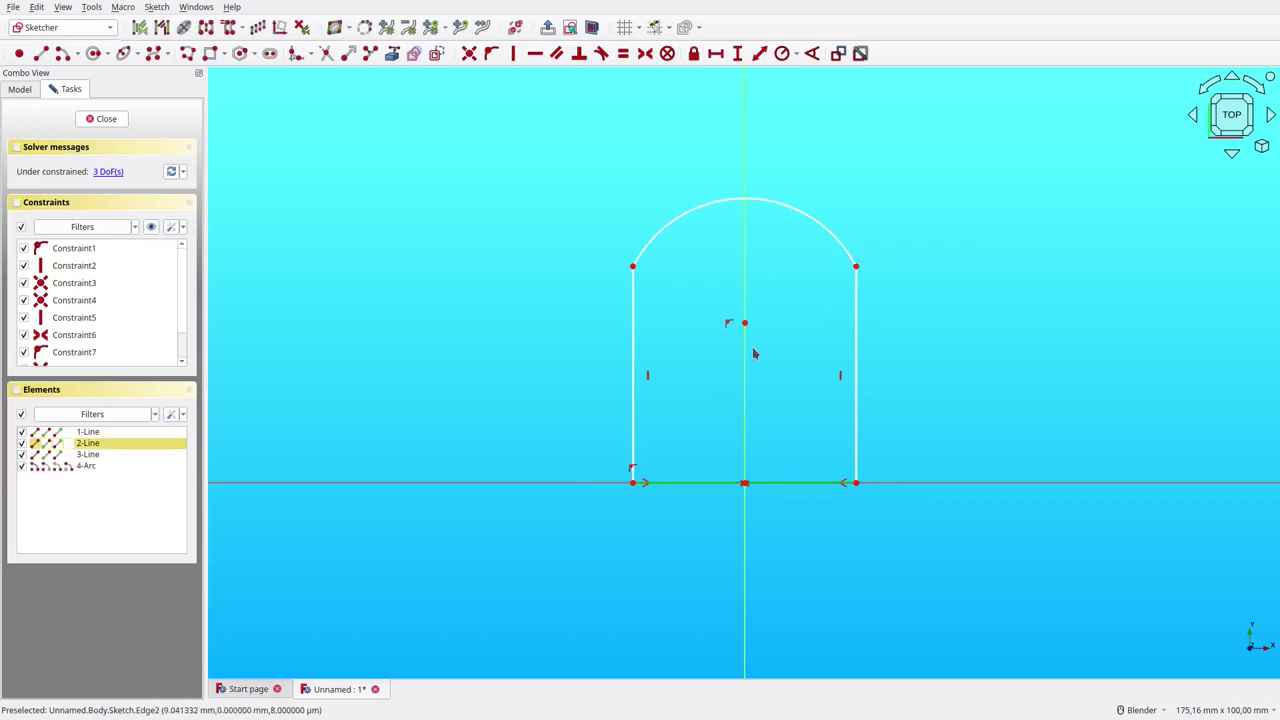
{"action": "left_click", "coordinate": [715, 53]}
{"action": "type", "text": "54"}
{"action": "key", "text": "Return"}
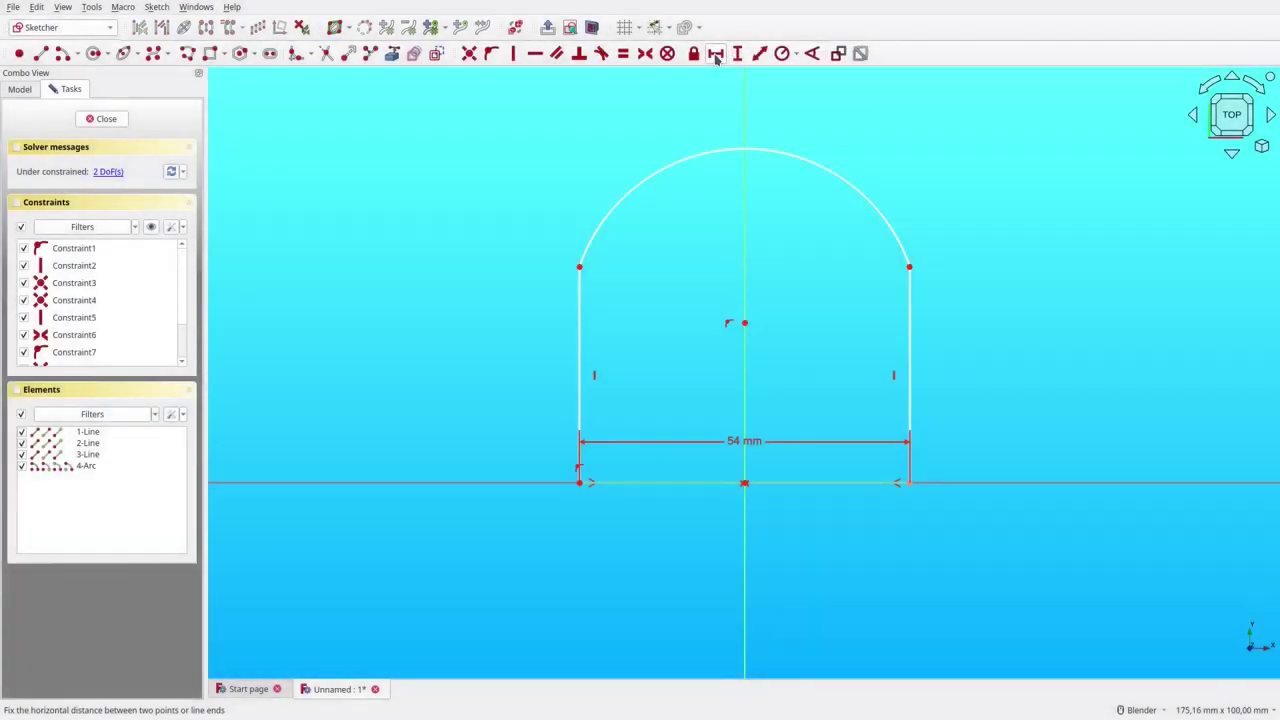
{"action": "left_click", "coordinate": [908, 317]}
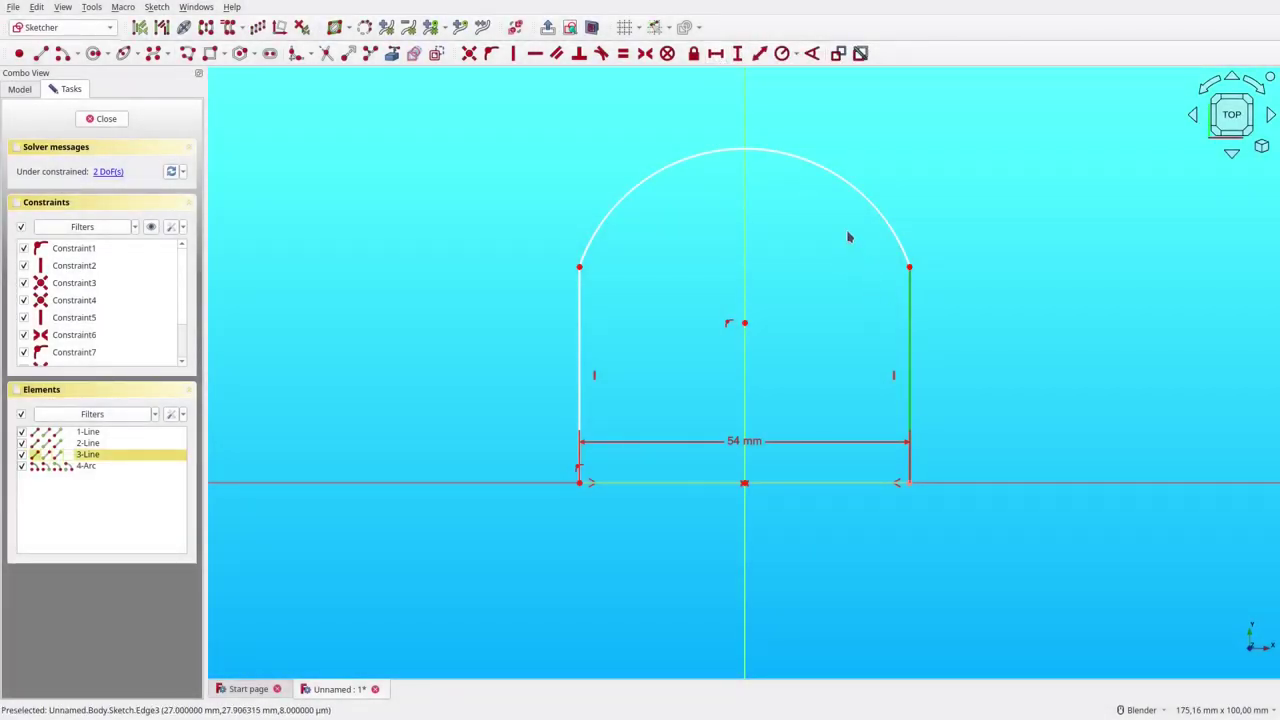
{"action": "left_click", "coordinate": [737, 53]}
{"action": "type", "text": "72"}
{"action": "key", "text": "Return"}
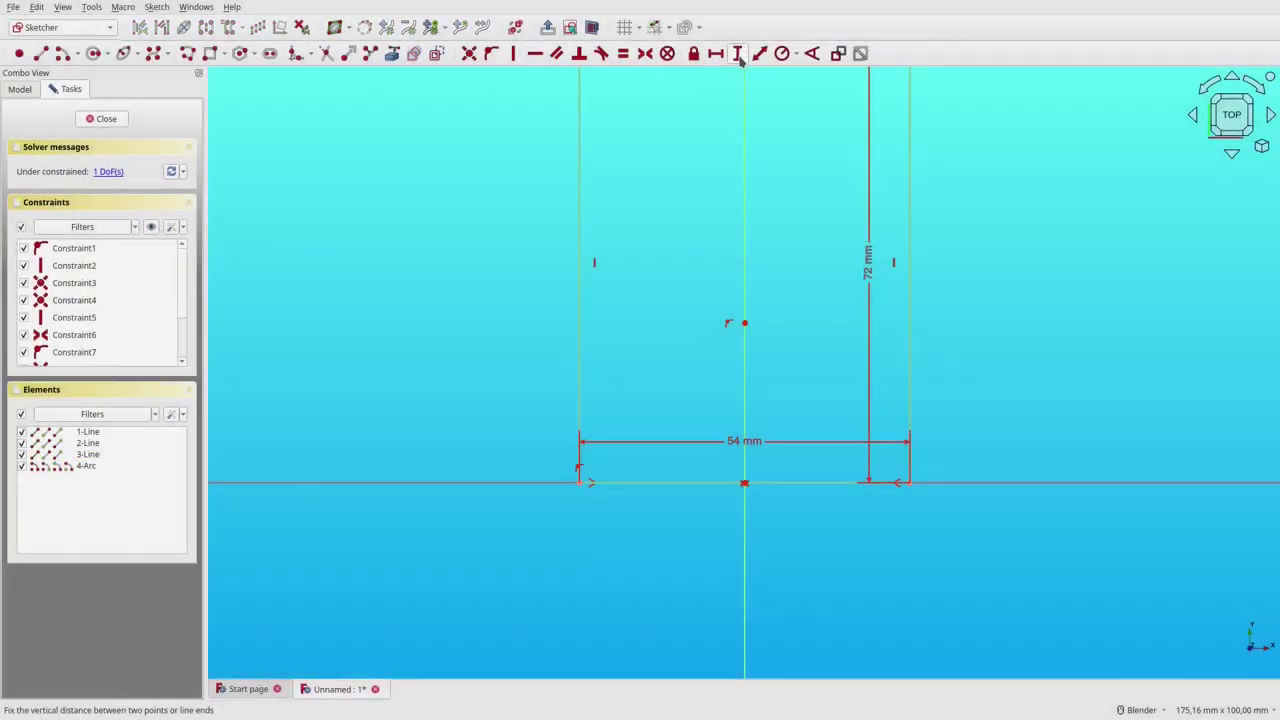
Step: Put a point on the arc on the vertical axis and set its 8 mm rise
{"action": "scroll", "coordinate": [768, 150], "scroll_direction": "down", "scroll_amount": 1}
{"action": "middle_click_drag", "start_coordinate": [771, 157], "coordinate": [763, 278], "text": "shift"}
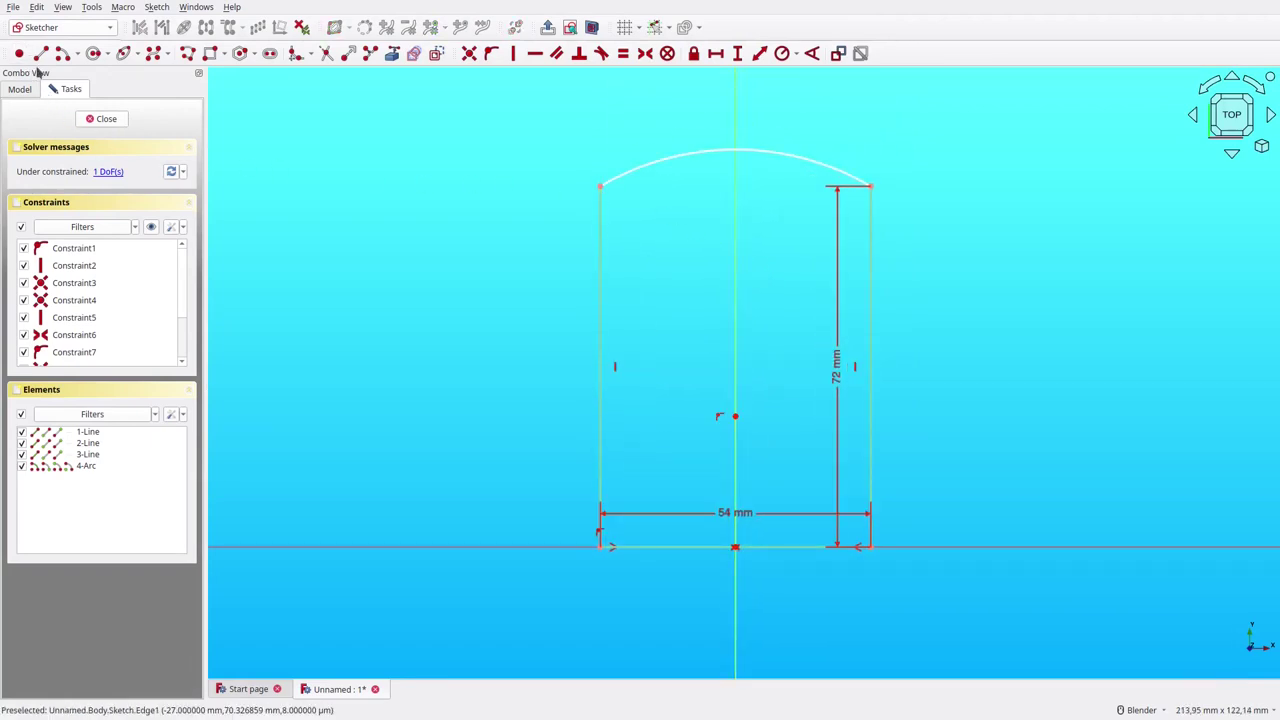
{"action": "left_click", "coordinate": [679, 157]}
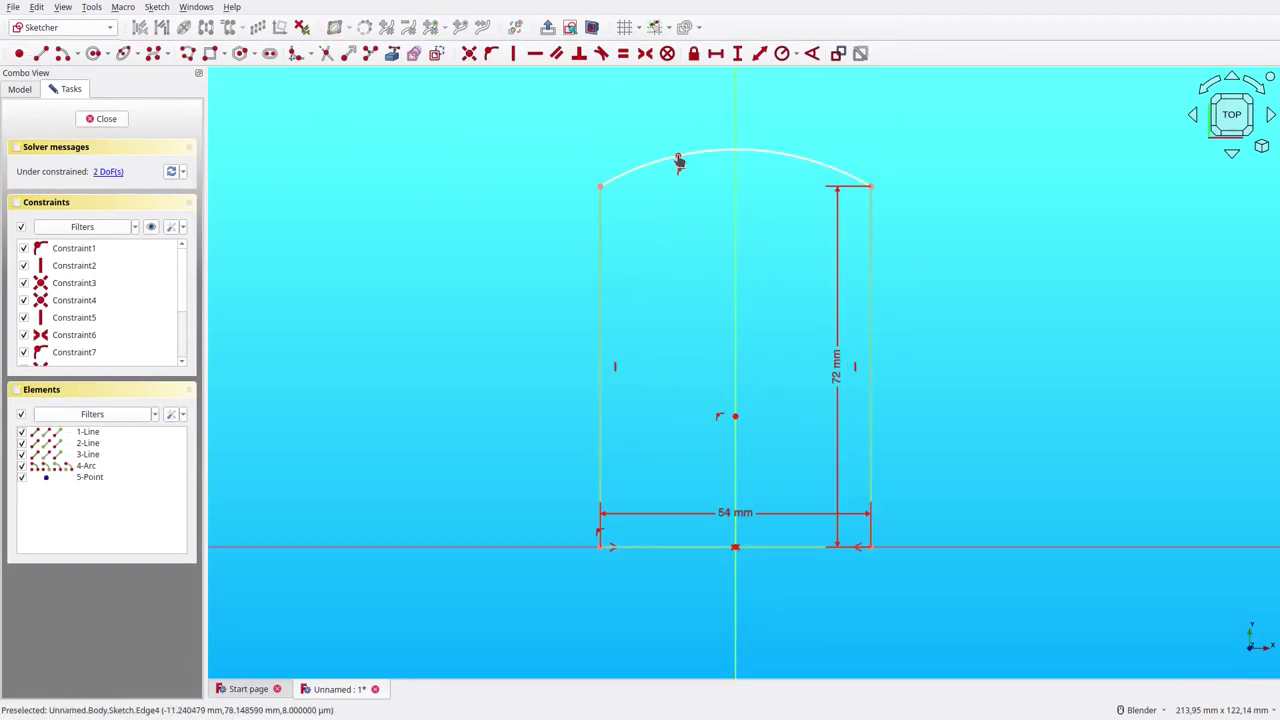
{"action": "left_click", "coordinate": [678, 157]}
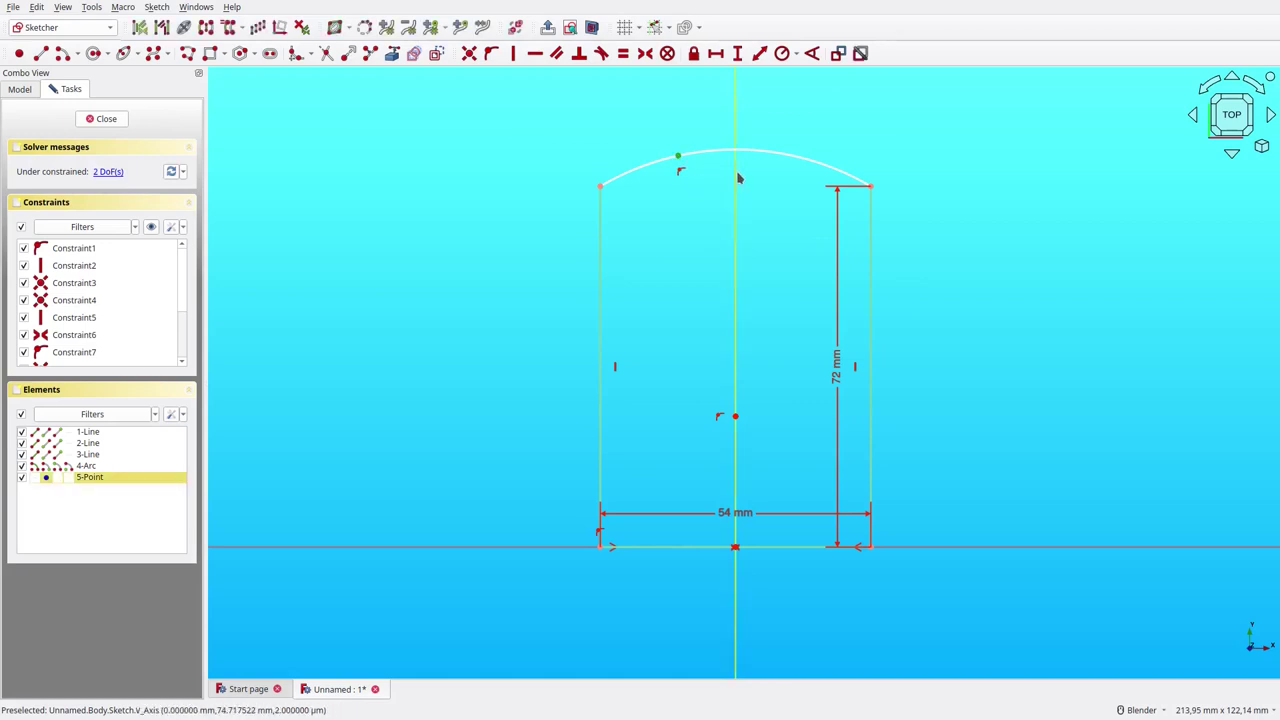
{"action": "left_click", "coordinate": [491, 53]}
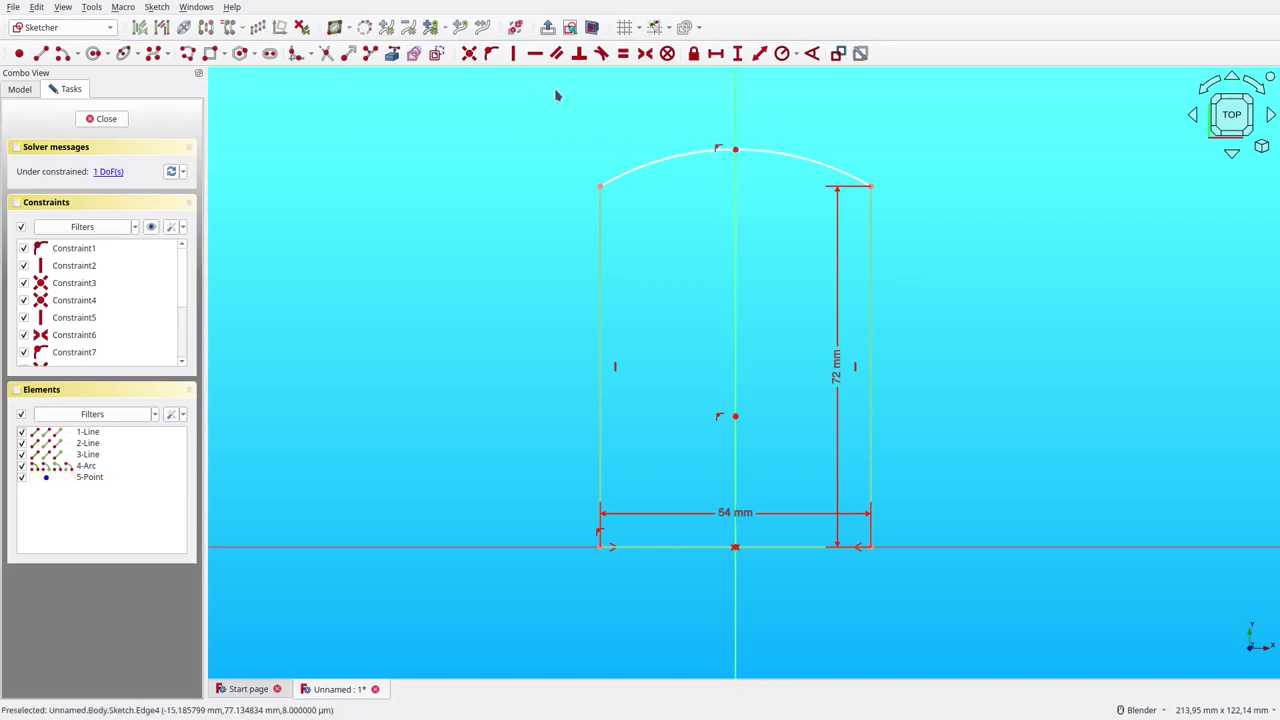
{"action": "left_click", "coordinate": [733, 148]}
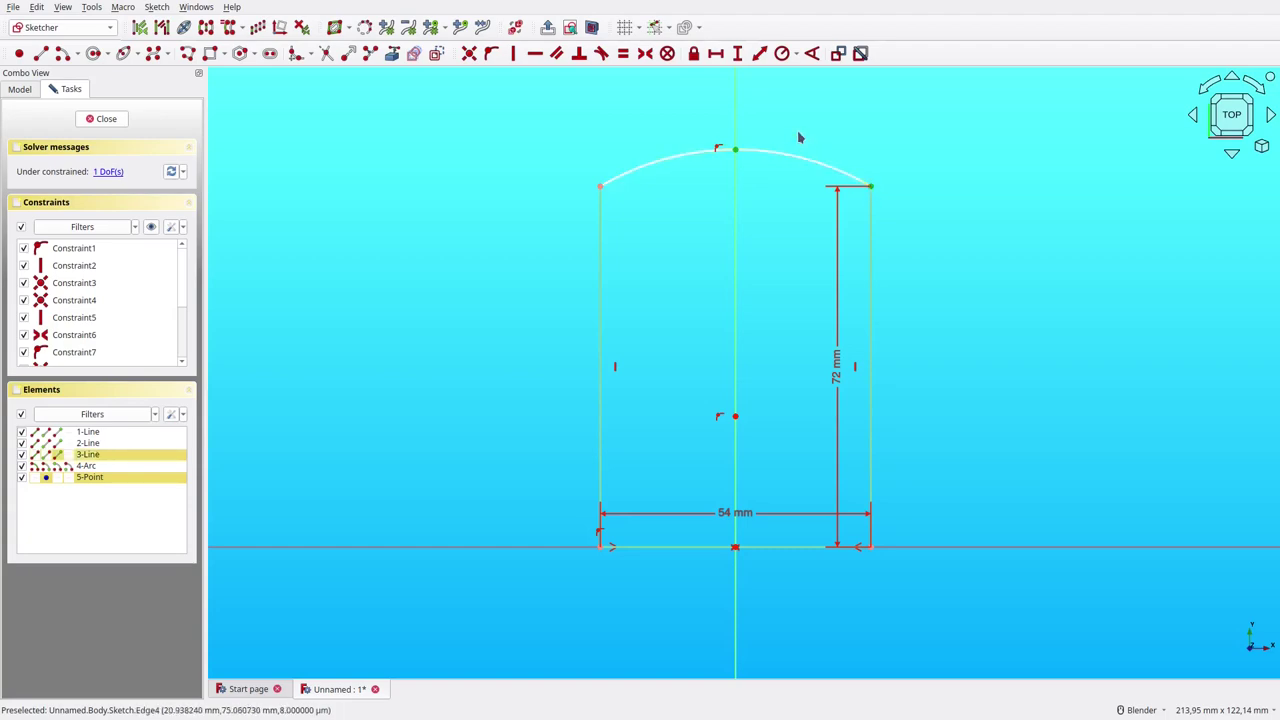
{"action": "left_click", "coordinate": [737, 53]}
{"action": "type", "text": "8"}
{"action": "key", "text": "Return"}
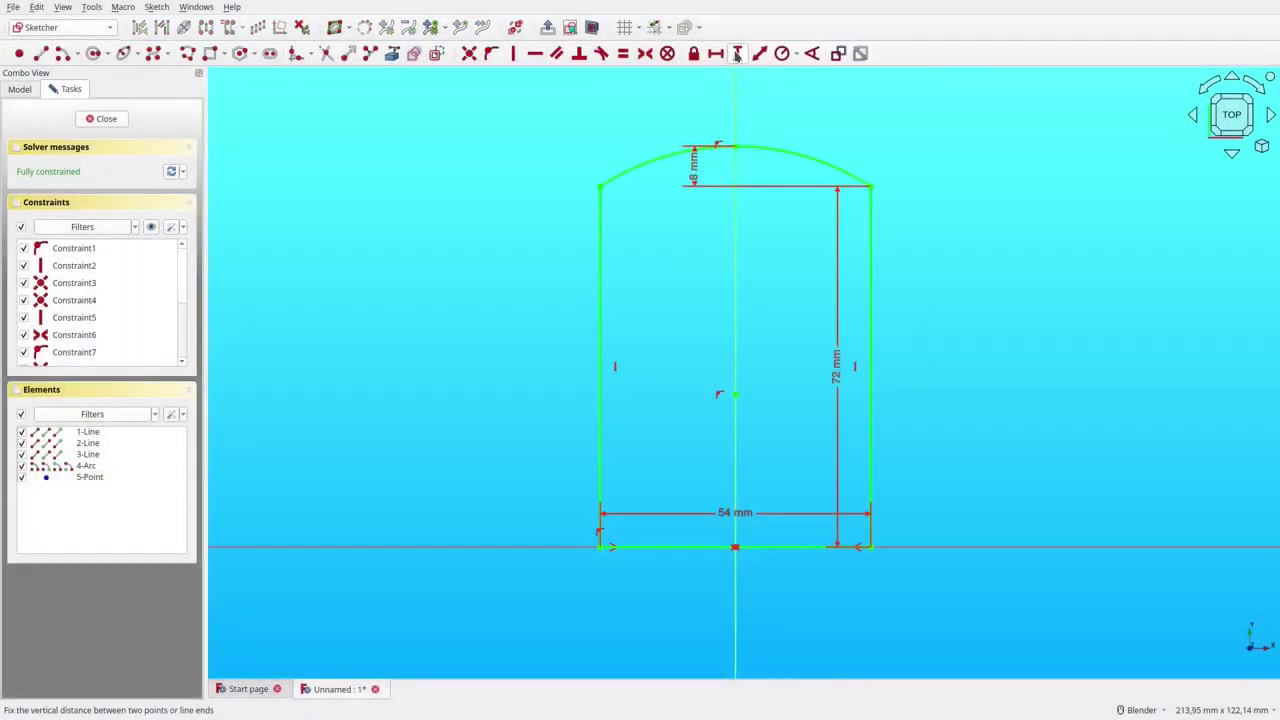
Step: Pad the arch sketch 26 mm and start a new sketch on the block's front face
{"action": "left_click", "coordinate": [128, 125]}
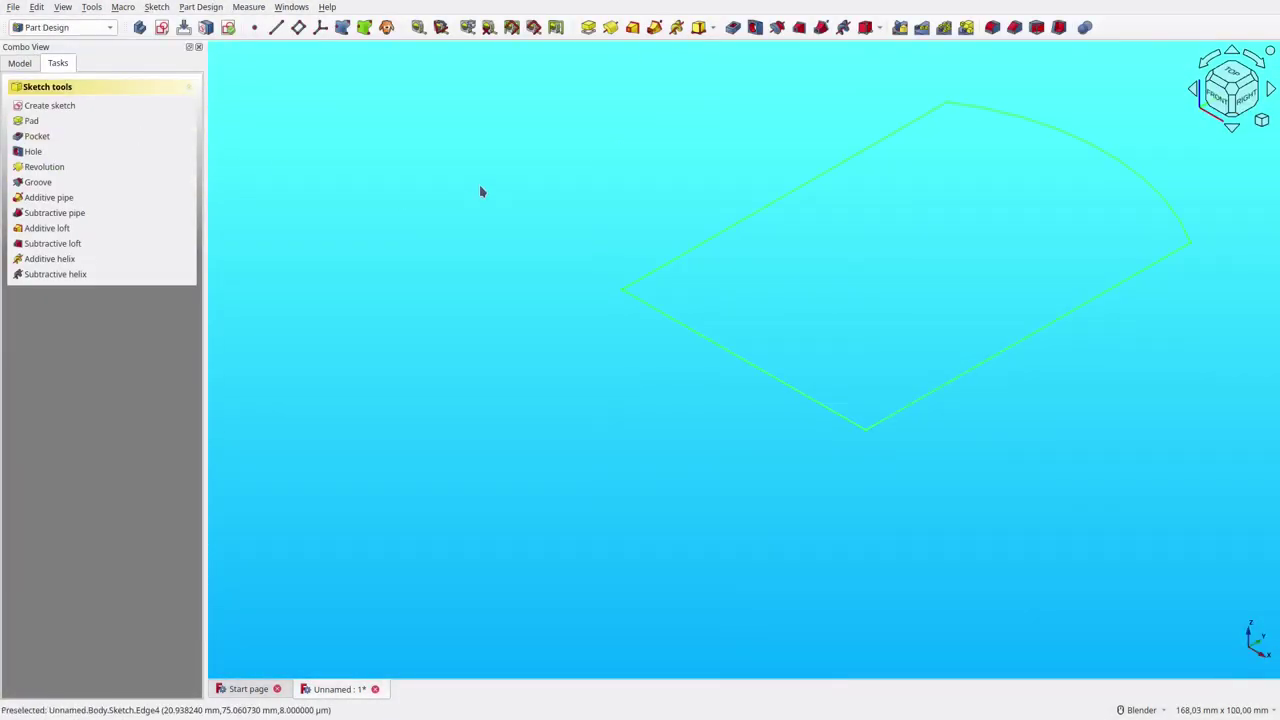
{"action": "left_click", "coordinate": [588, 27]}
{"action": "type", "text": "26"}
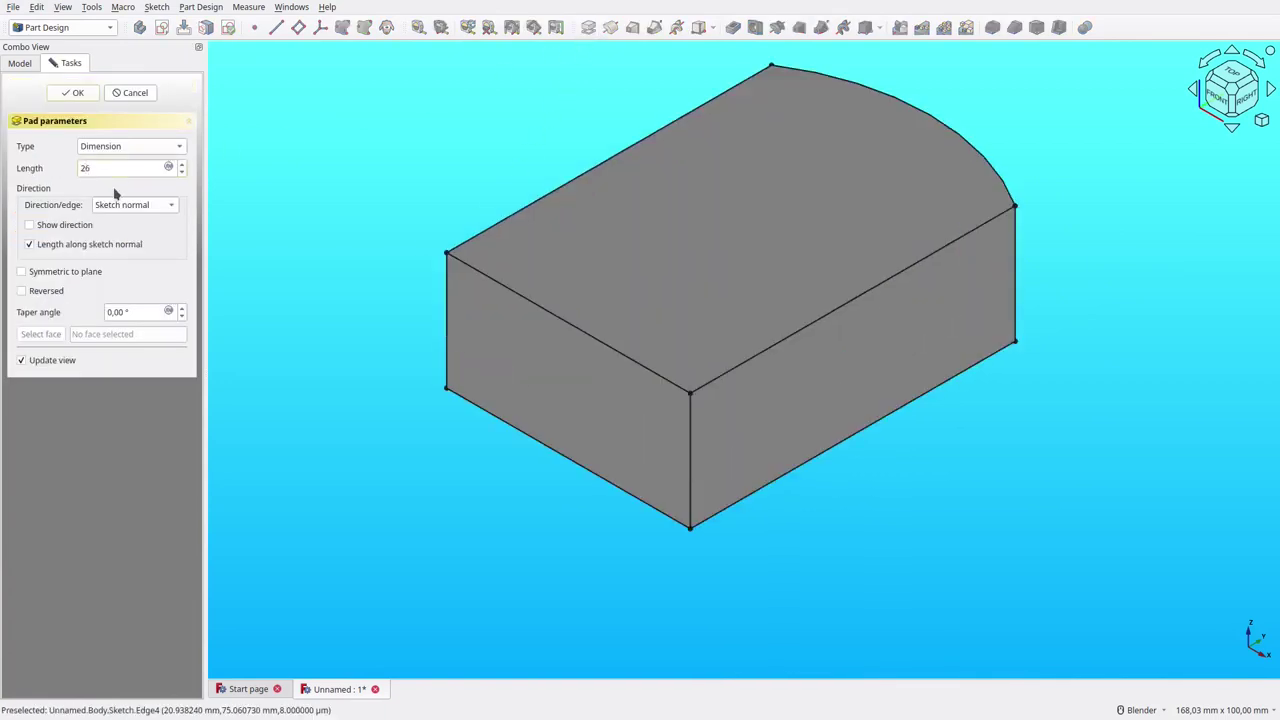
{"action": "left_click", "coordinate": [78, 94]}
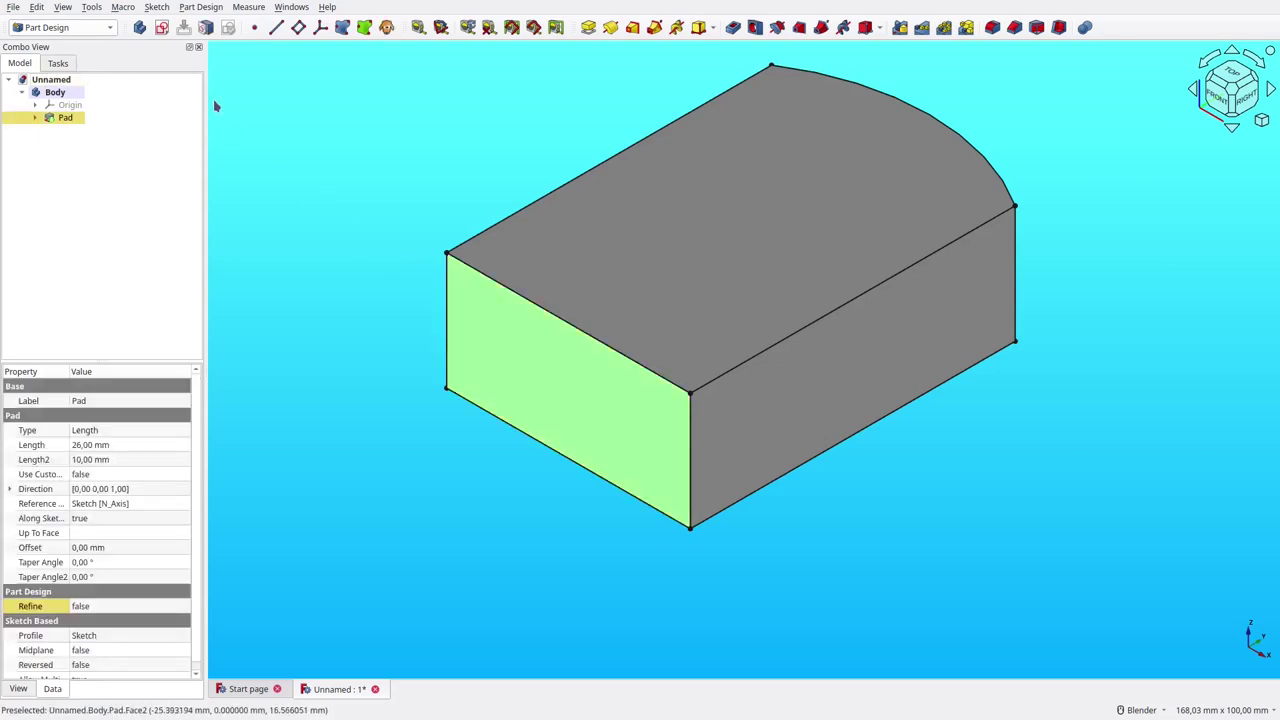
{"action": "left_click", "coordinate": [161, 27]}
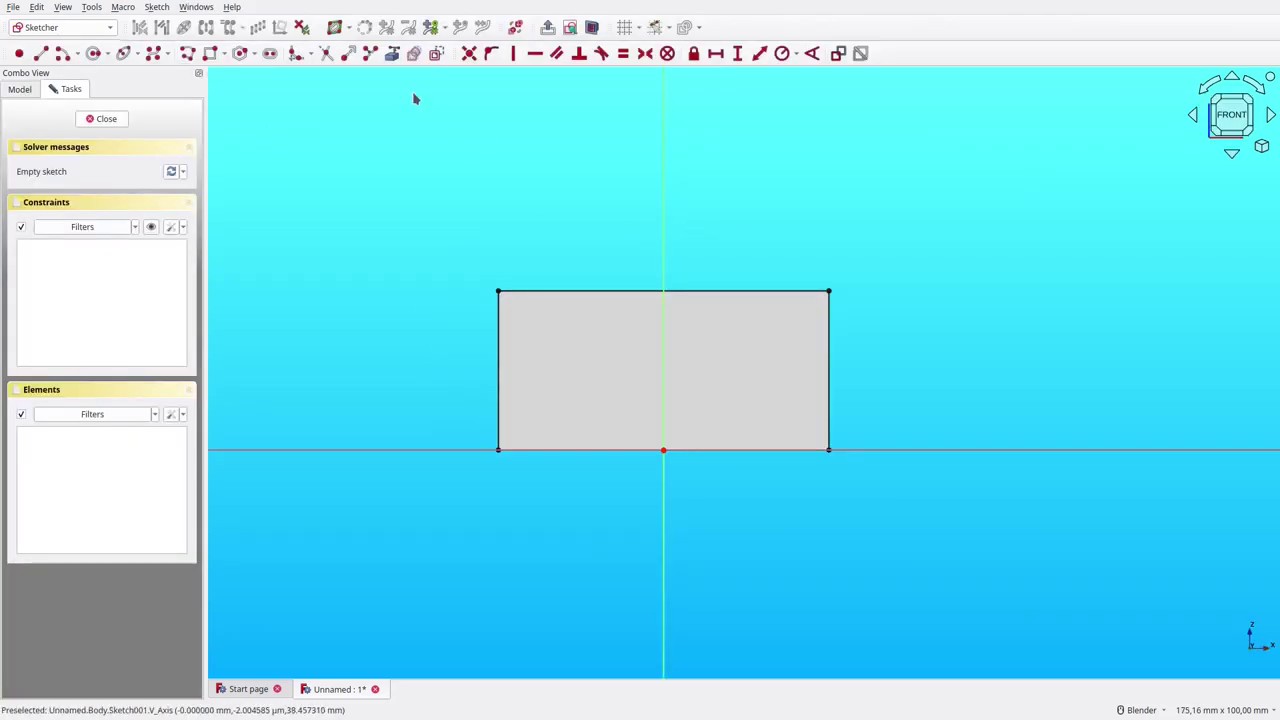
Step: Reference the top edge and draw a corner triangle, removing the redundant constraint
{"action": "key", "text": "g"}
{"action": "key", "text": "r"}
{"action": "left_click", "coordinate": [728, 291]}
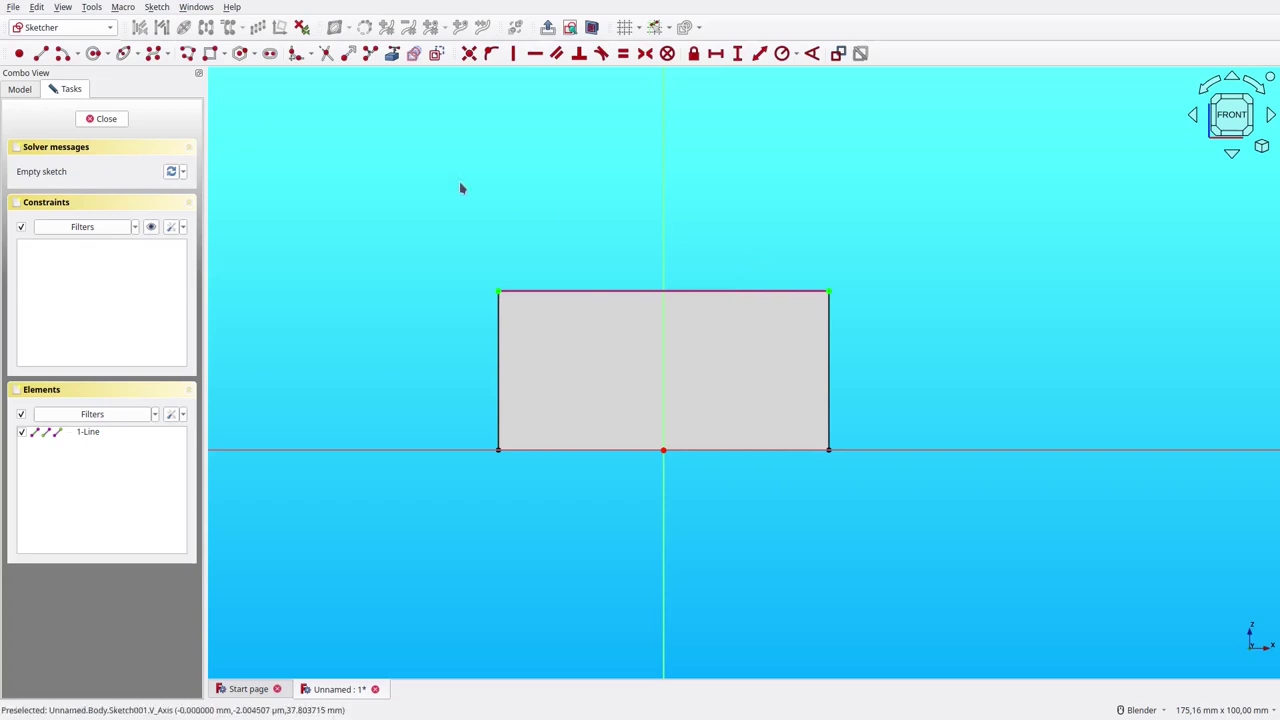
{"action": "key", "text": "g"}
{"action": "key", "text": "m"}
{"action": "left_click", "coordinate": [828, 291]}
{"action": "left_click", "coordinate": [828, 370]}
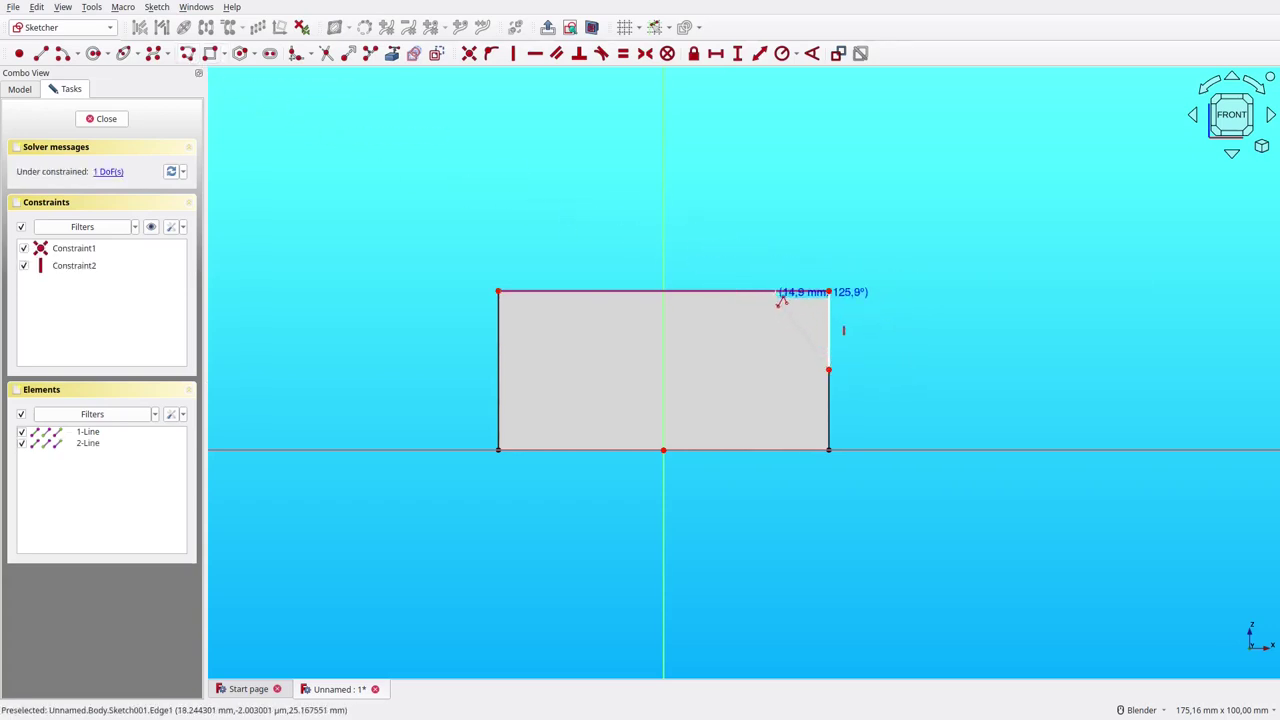
{"action": "left_click", "coordinate": [772, 291]}
{"action": "left_click", "coordinate": [828, 291]}
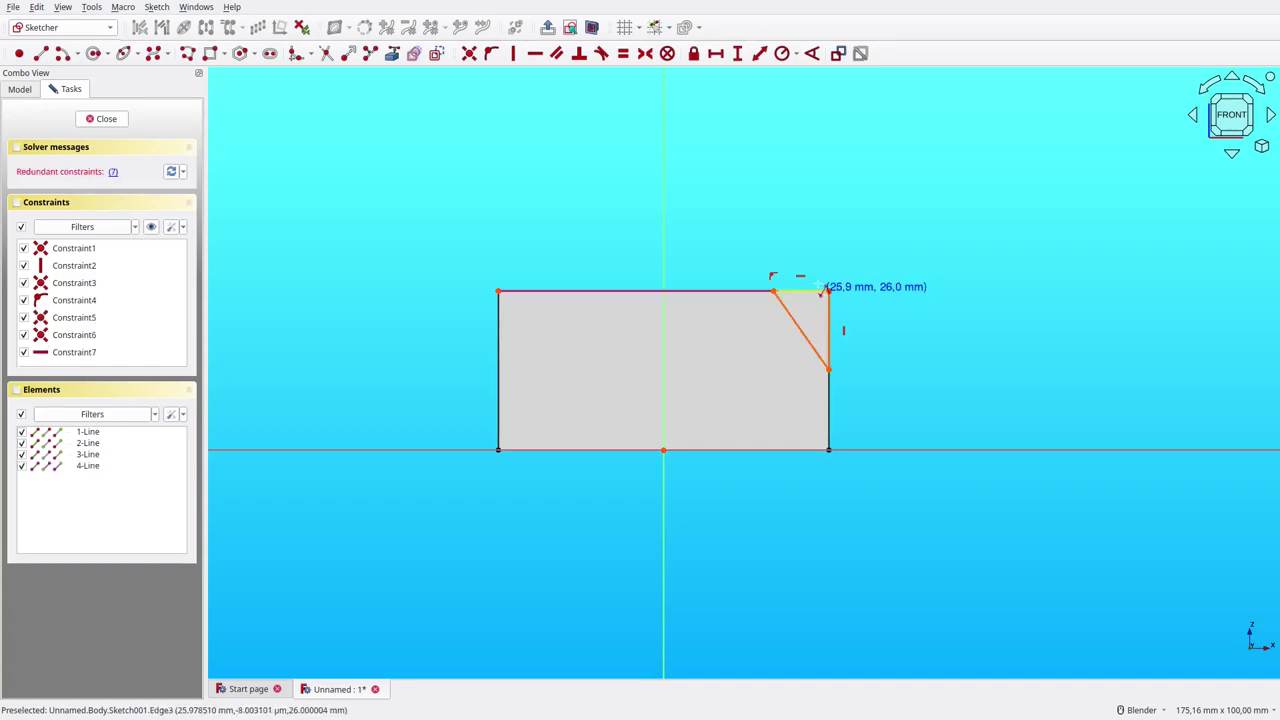
{"action": "key", "text": "Escape"}
{"action": "left_click", "coordinate": [115, 173]}
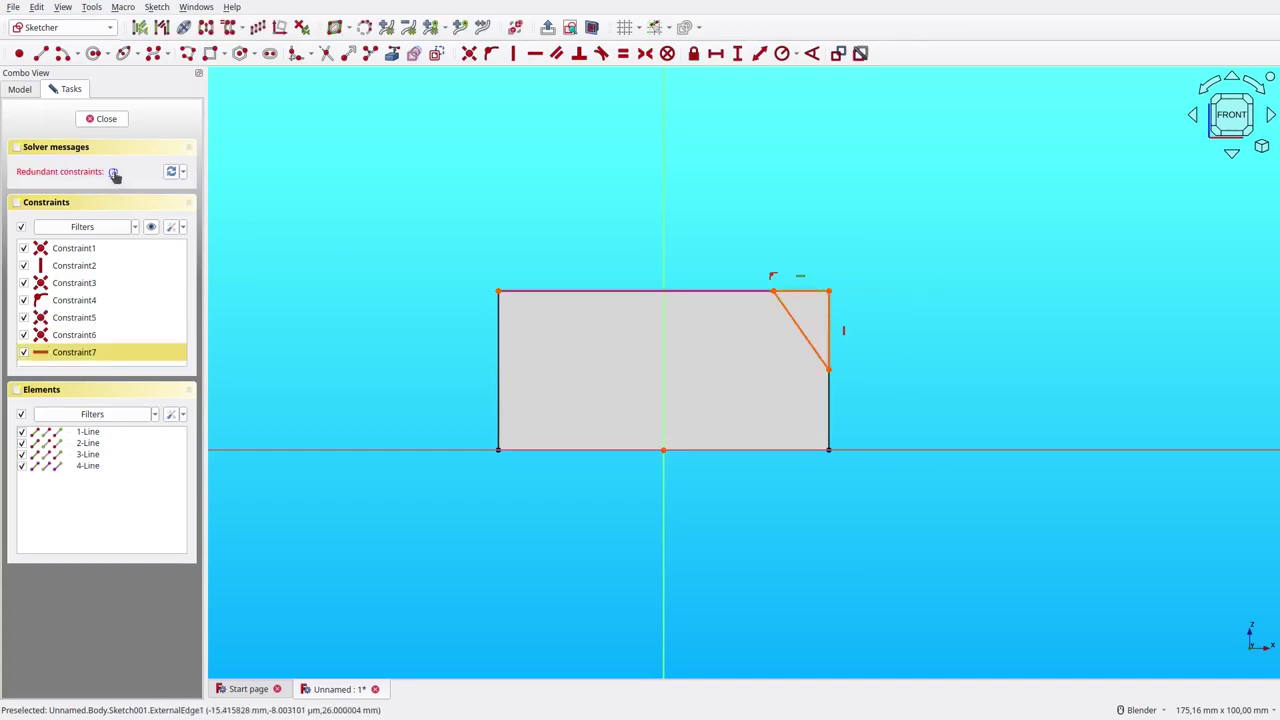
{"action": "key", "text": "Delete"}
Step: Constrain the triangle to 7 mm wide and 10 mm tall, then close the sketch
{"action": "left_click", "coordinate": [800, 294]}
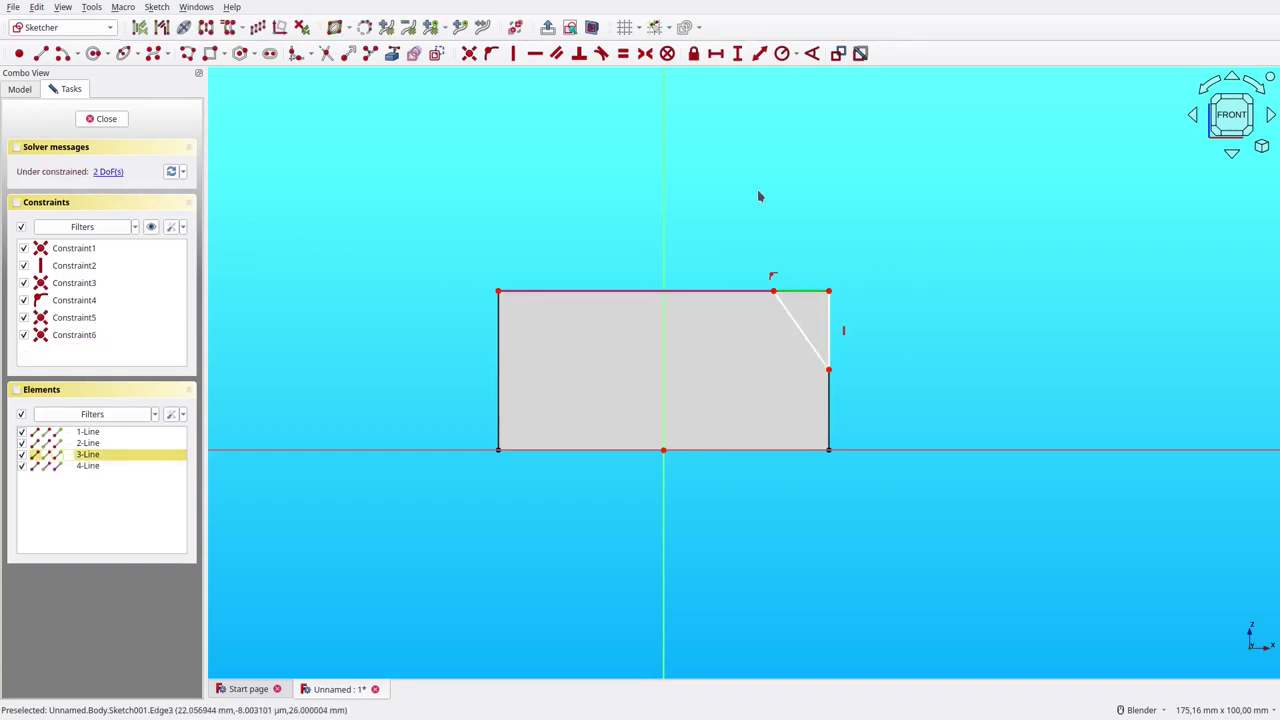
{"action": "left_click", "coordinate": [715, 53]}
{"action": "key", "text": "Return"}
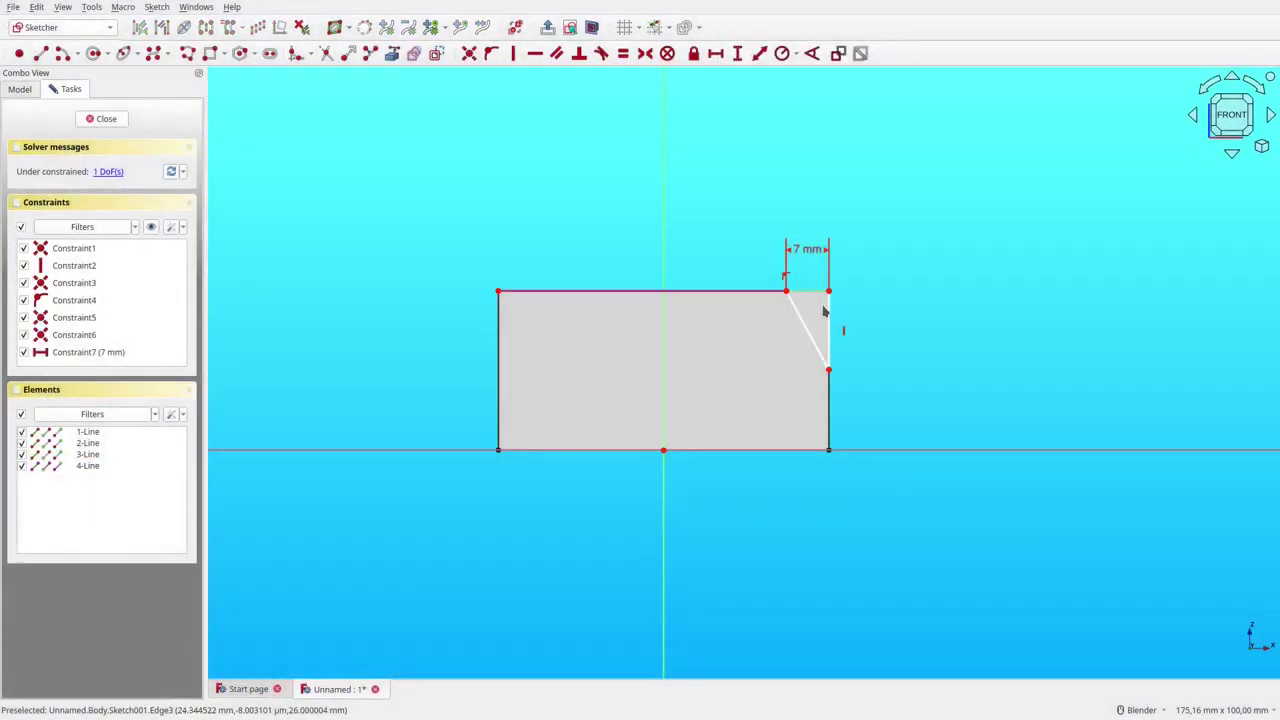
{"action": "left_click", "coordinate": [829, 323]}
{"action": "left_click", "coordinate": [737, 53]}
{"action": "type", "text": "10"}
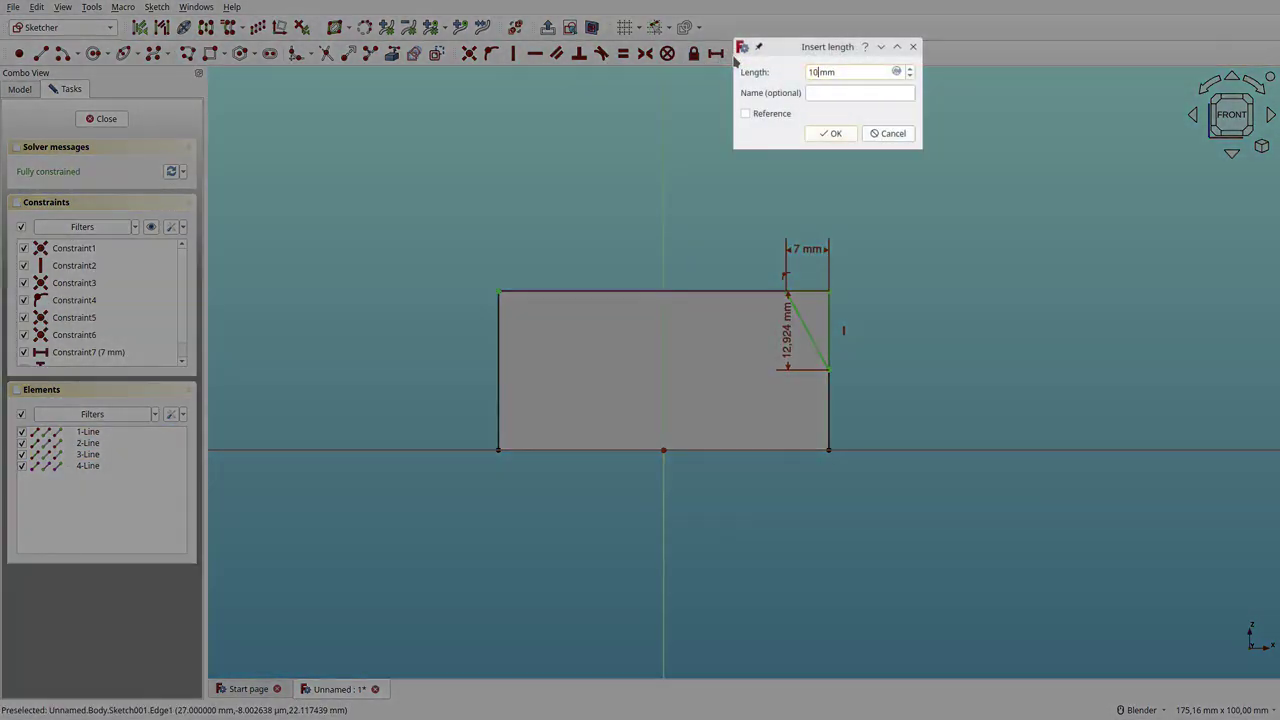
{"action": "key", "text": "Return"}
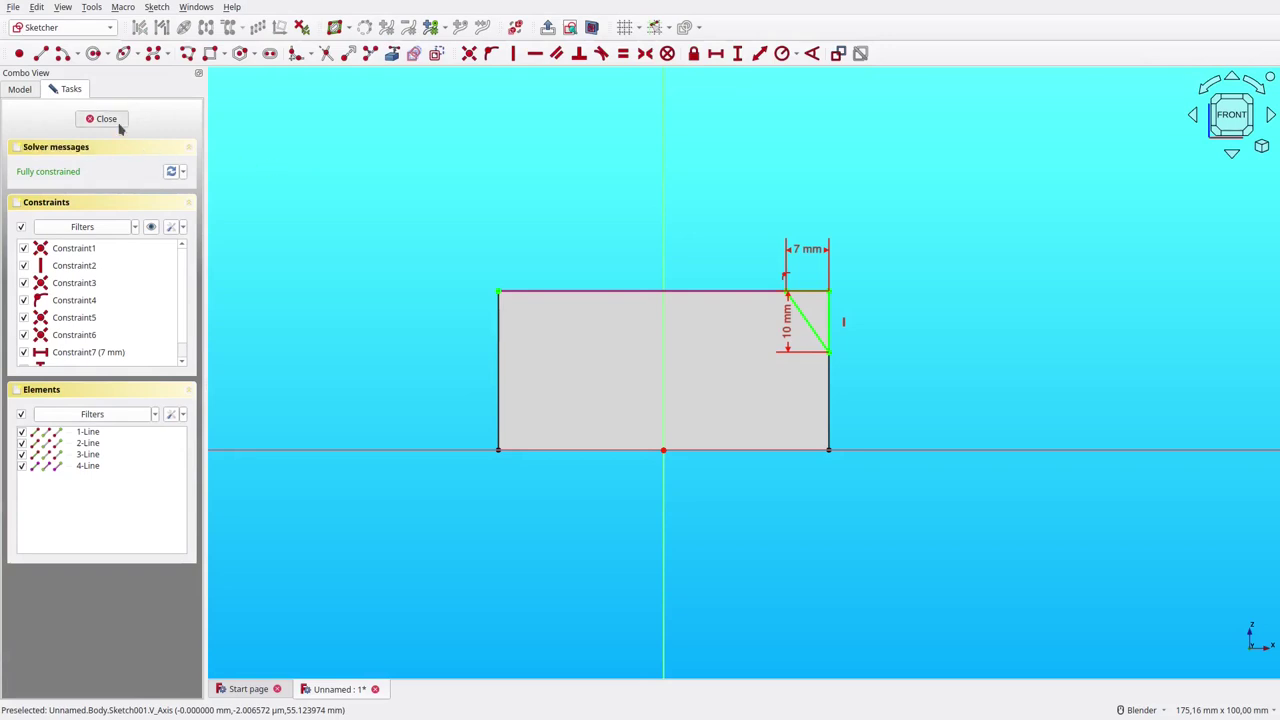
{"action": "left_click", "coordinate": [117, 122]}
{"action": "middle_click_drag", "start_coordinate": [490, 184], "coordinate": [449, 227], "text": "shift"}
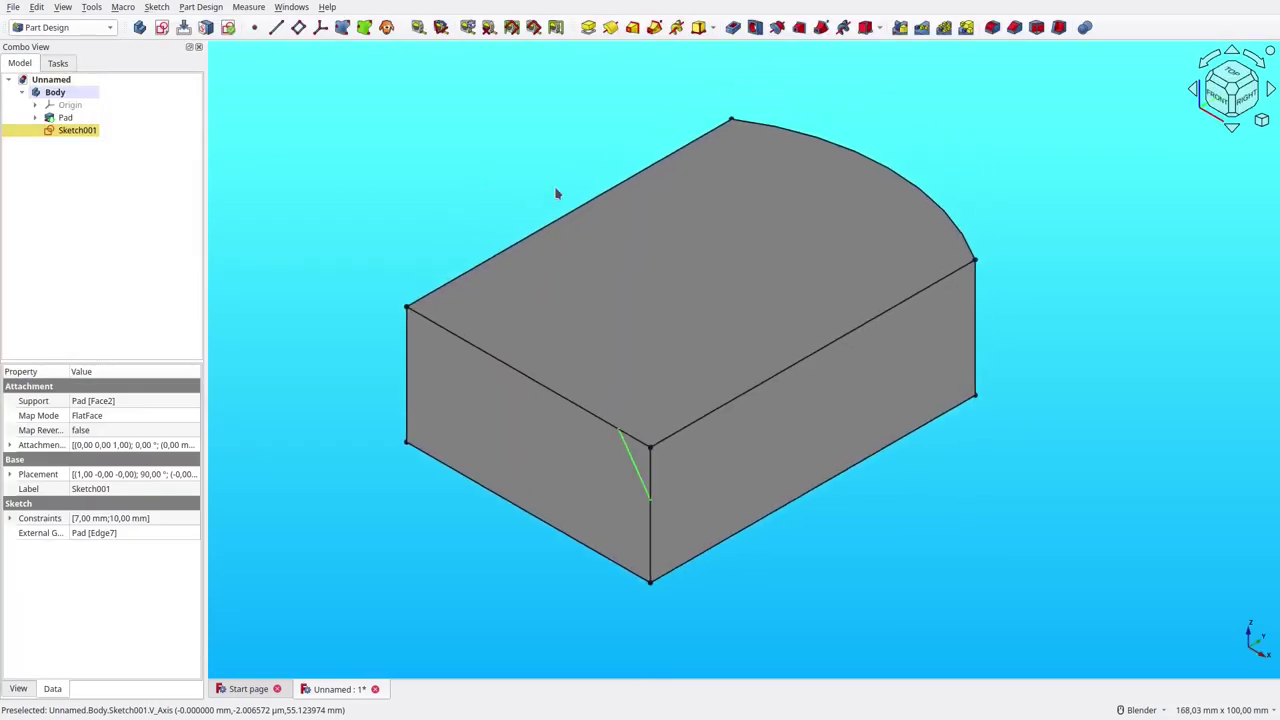
Step: Pocket the triangle sketch through all to bevel one top edge
{"action": "left_click", "coordinate": [726, 33]}
{"action": "left_click", "coordinate": [157, 152]}
{"action": "left_click", "coordinate": [140, 164]}
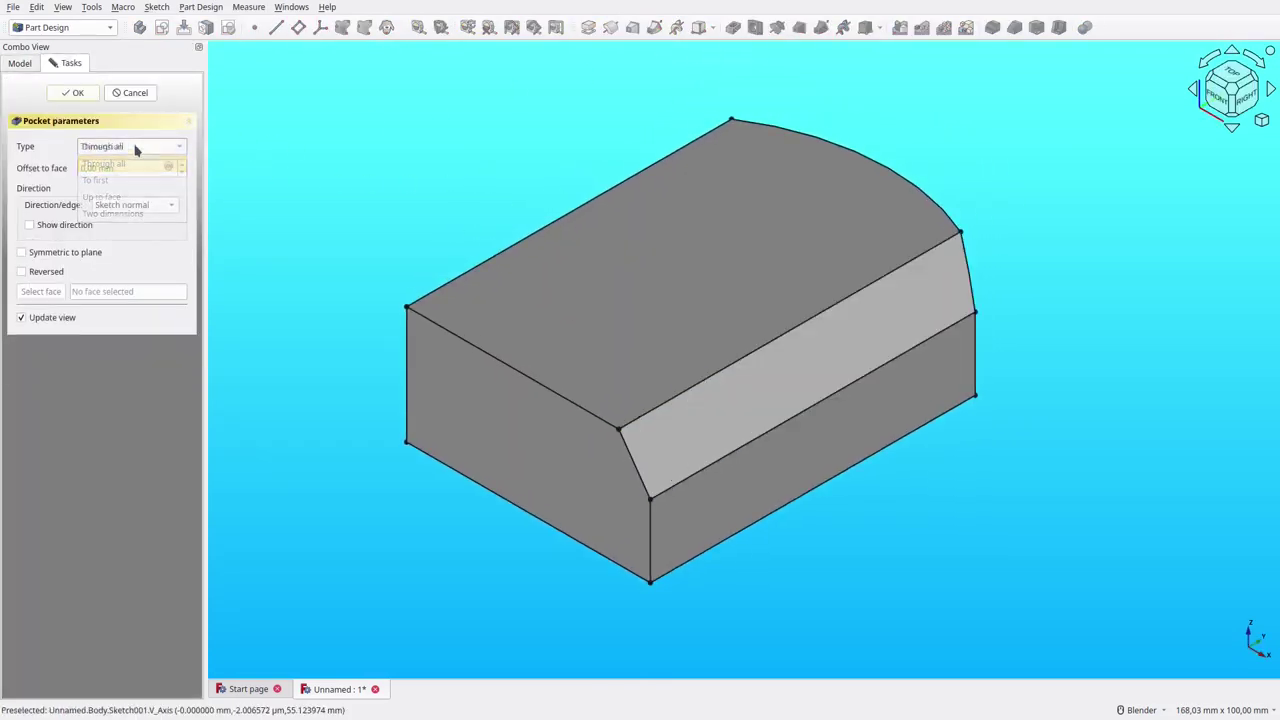
{"action": "left_click", "coordinate": [80, 93]}
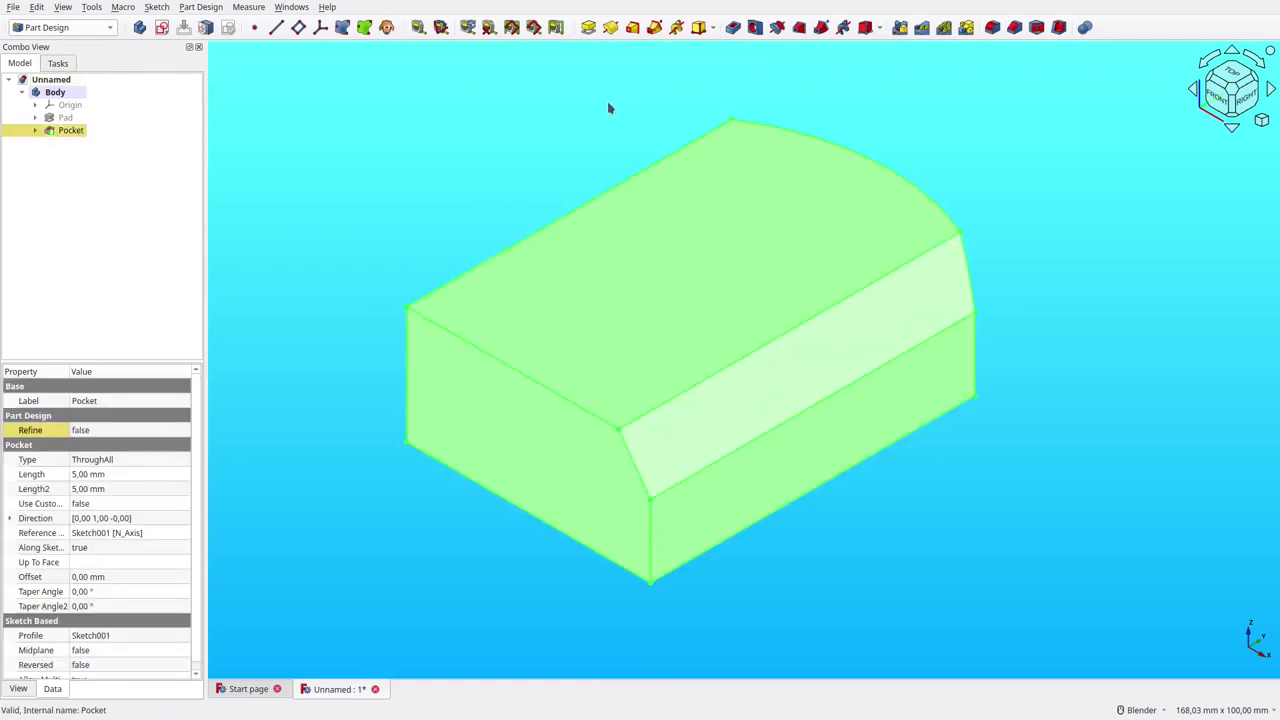
Step: Mirror the pocket across the vertical sketch axis to bevel the other edge
{"action": "left_click", "coordinate": [898, 28]}
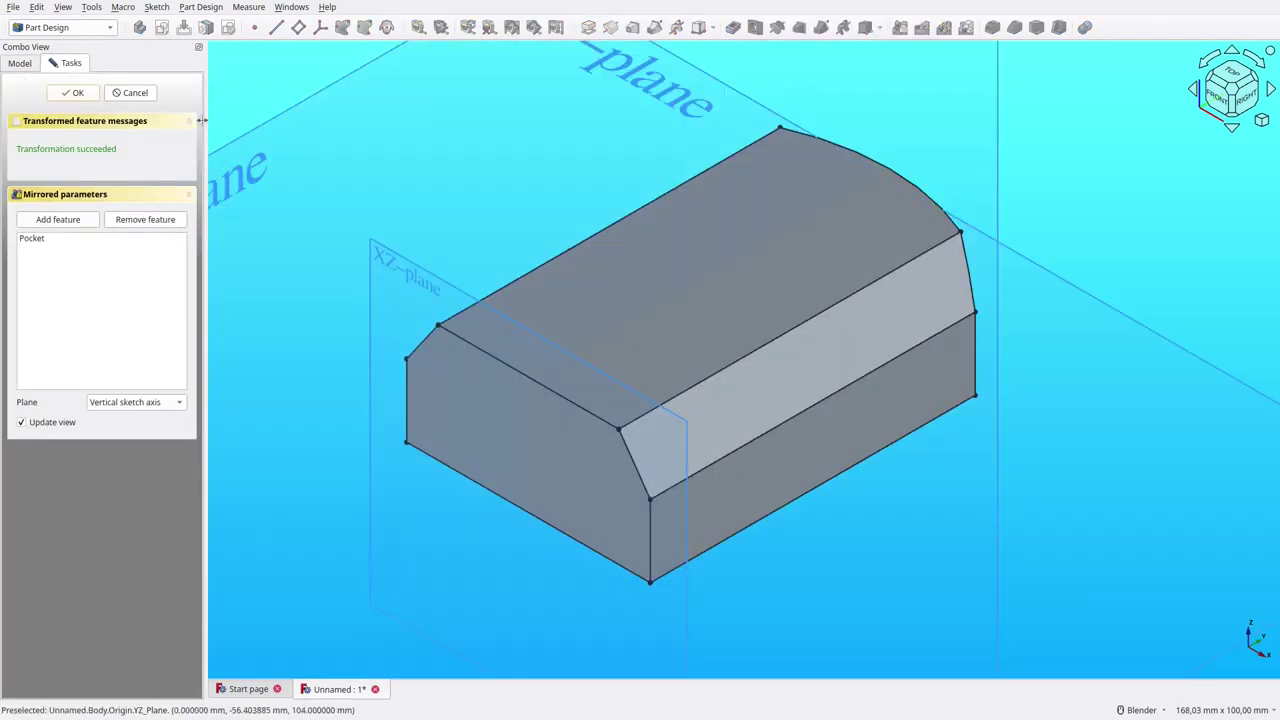
{"action": "left_click", "coordinate": [86, 94]}
{"action": "mouse_move", "coordinate": [307, 391]}
{"action": "middle_mouse_down"}
{"action": "mouse_move", "coordinate": [317, 440]}
{"action": "mouse_move", "coordinate": [369, 294]}
{"action": "middle_mouse_up"}
Step: Shell the solid 1.5 mm inward, removing the bottom face and the left wall
{"action": "left_click", "coordinate": [590, 389]}
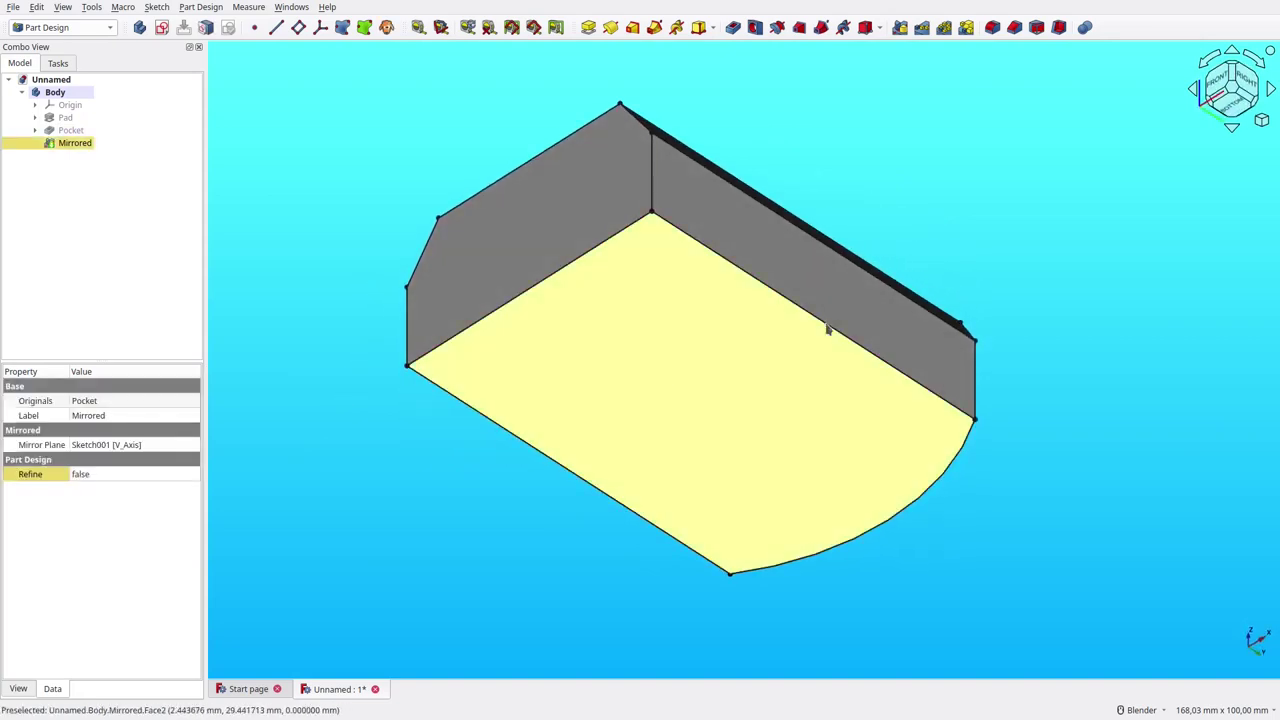
{"action": "left_click", "coordinate": [1057, 28]}
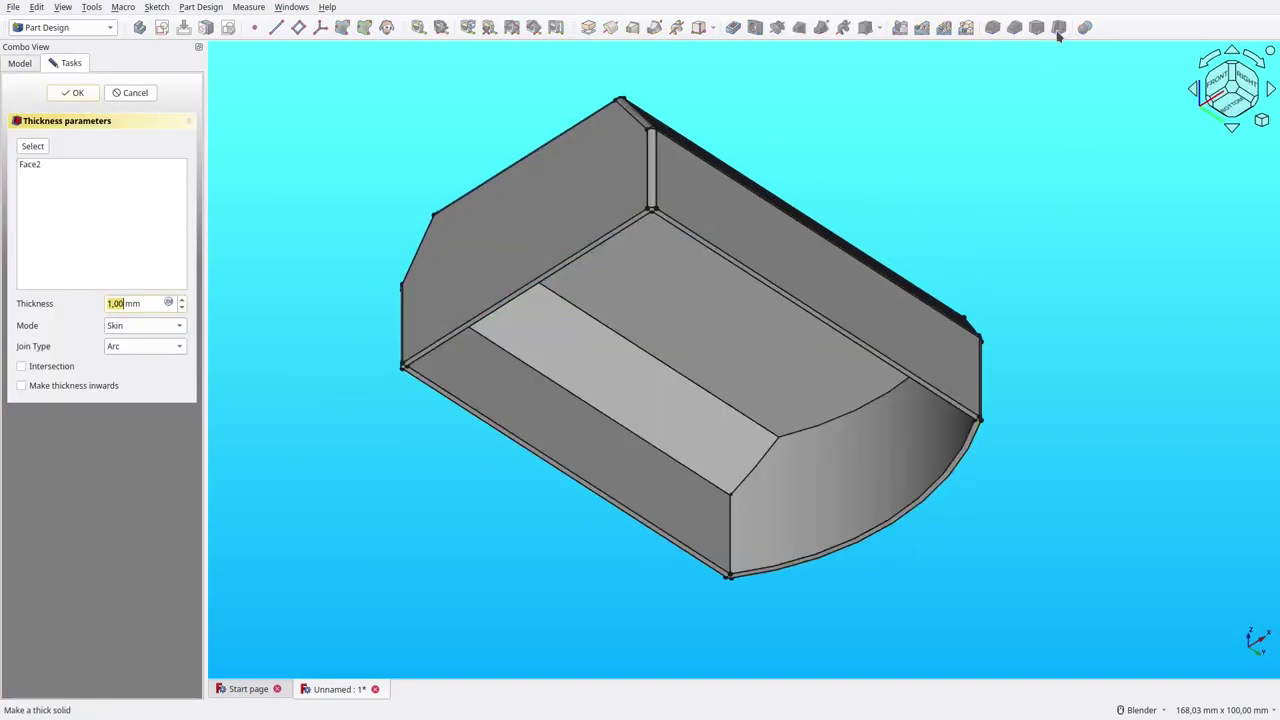
{"action": "left_click", "coordinate": [97, 387]}
{"action": "type", "text": "1,5"}
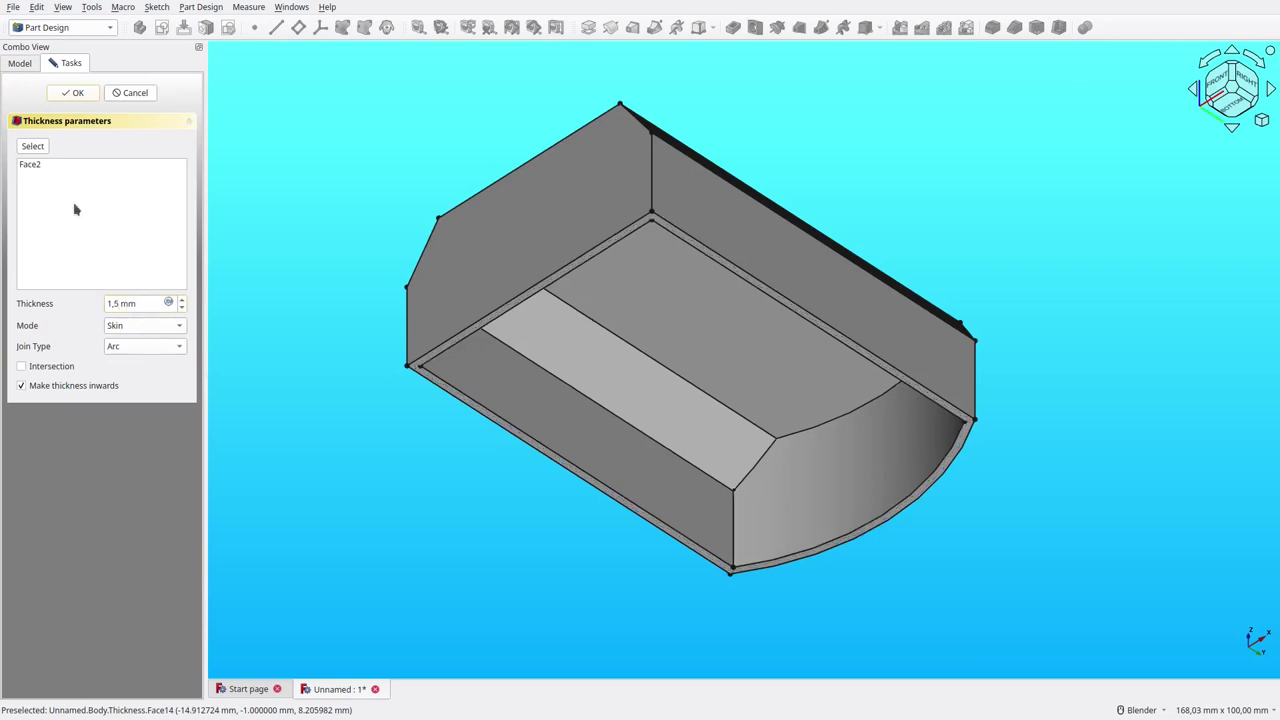
{"action": "left_click", "coordinate": [36, 152]}
{"action": "left_click", "coordinate": [534, 234]}
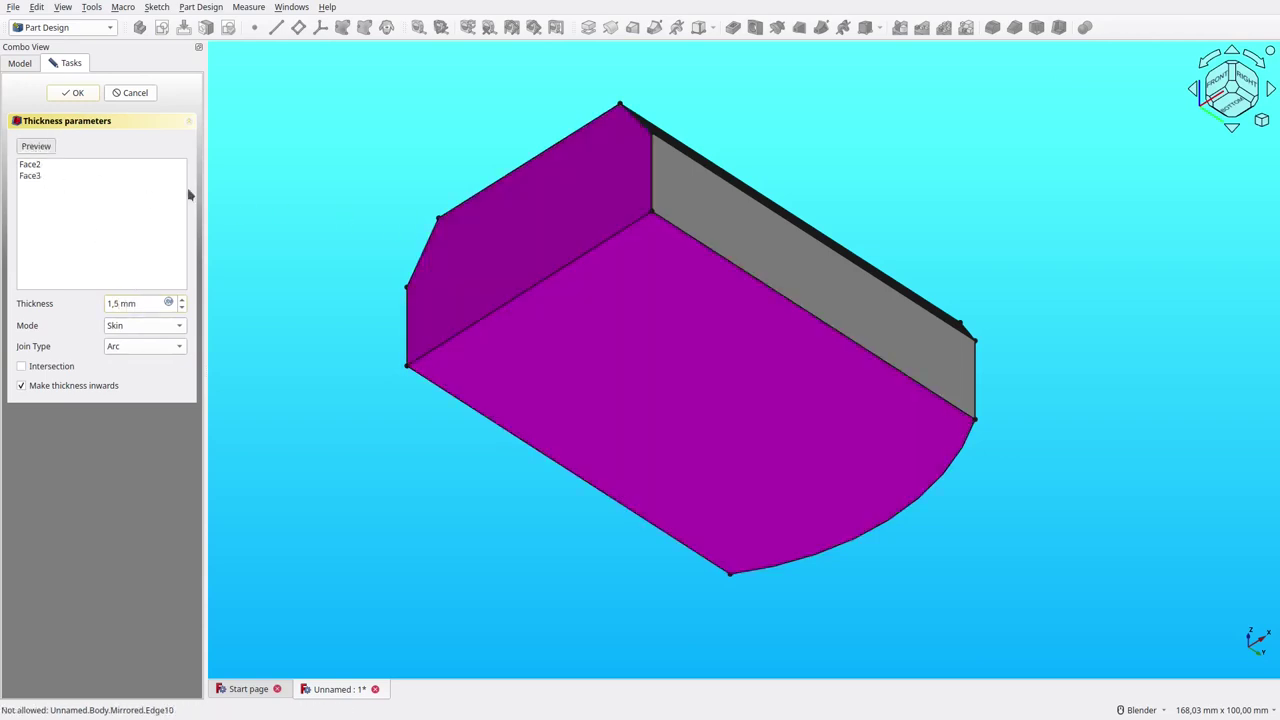
{"action": "left_click", "coordinate": [37, 147]}
{"action": "left_click", "coordinate": [80, 93]}
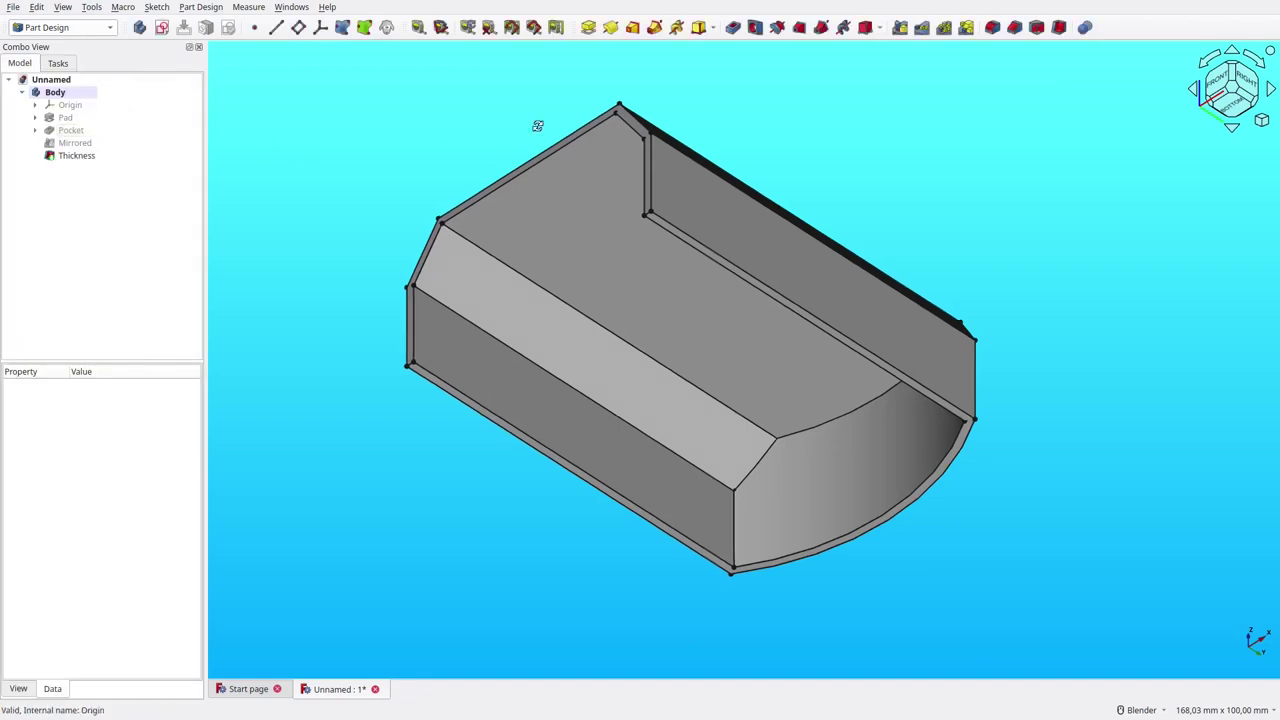
{"action": "key", "text": "3"}
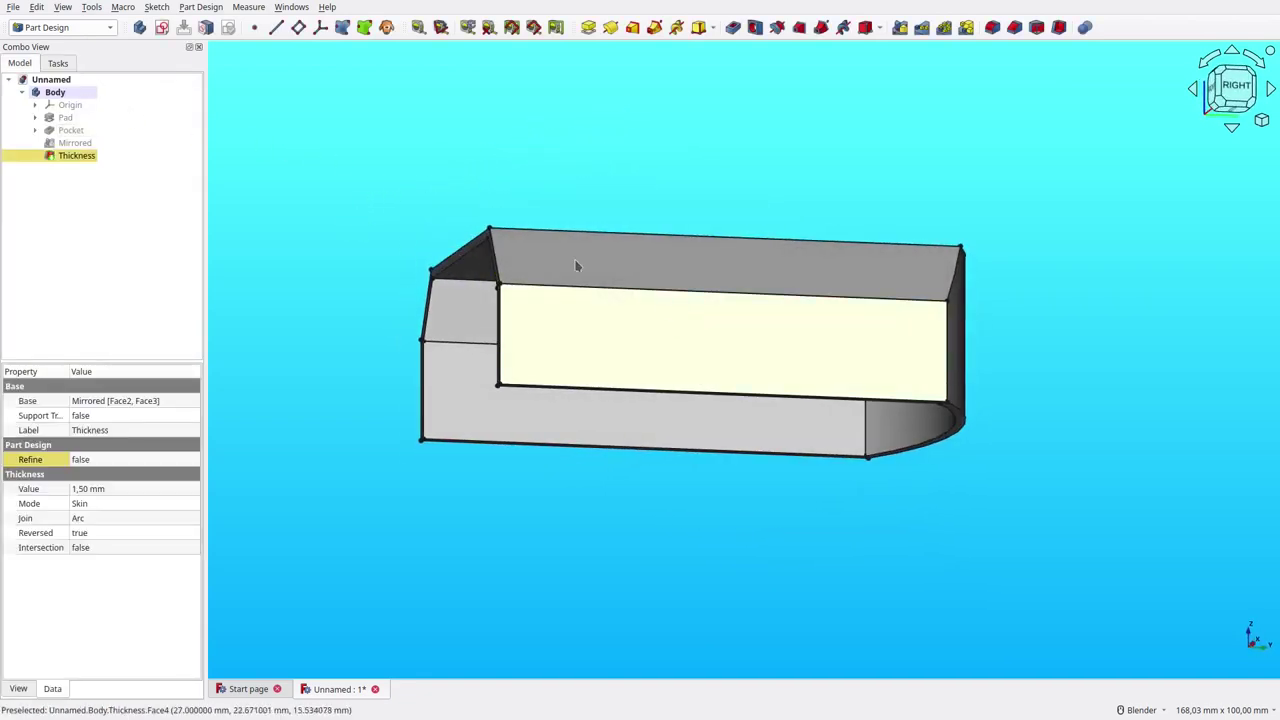
Step: Sketch on the side face, reference its top edge, and draw a corner rectangle
{"action": "left_click", "coordinate": [161, 27]}
{"action": "mouse_move", "coordinate": [591, 137]}
{"action": "middle_mouse_down"}
{"action": "mouse_move", "coordinate": [714, 191]}
{"action": "mouse_move", "coordinate": [676, 206]}
{"action": "middle_mouse_up"}
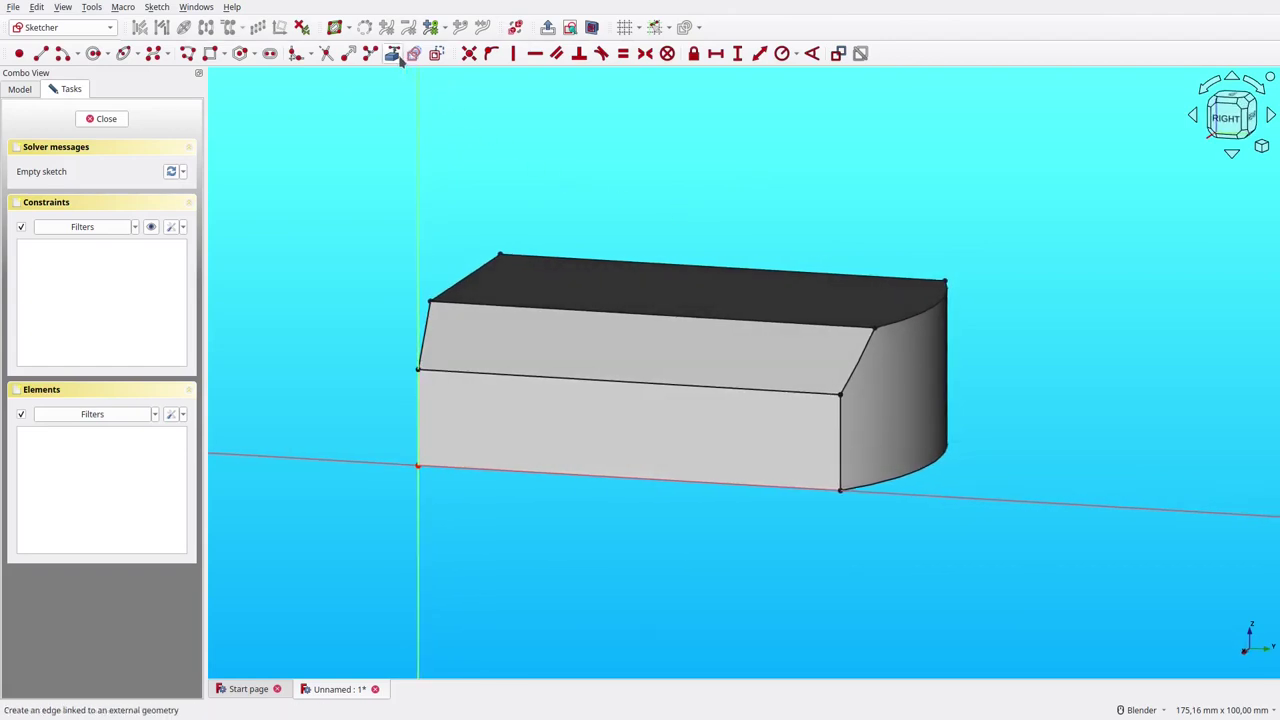
{"action": "left_click", "coordinate": [862, 336]}
{"action": "left_click", "coordinate": [888, 337]}
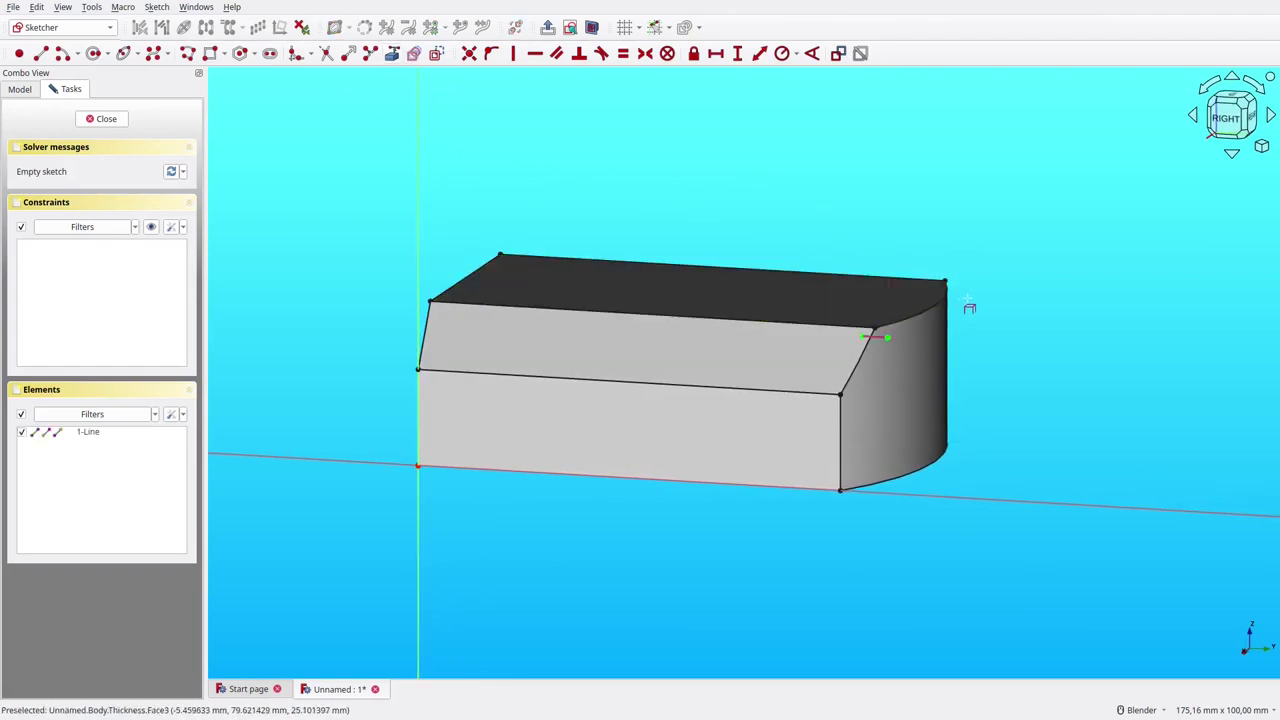
{"action": "left_click", "coordinate": [1222, 120]}
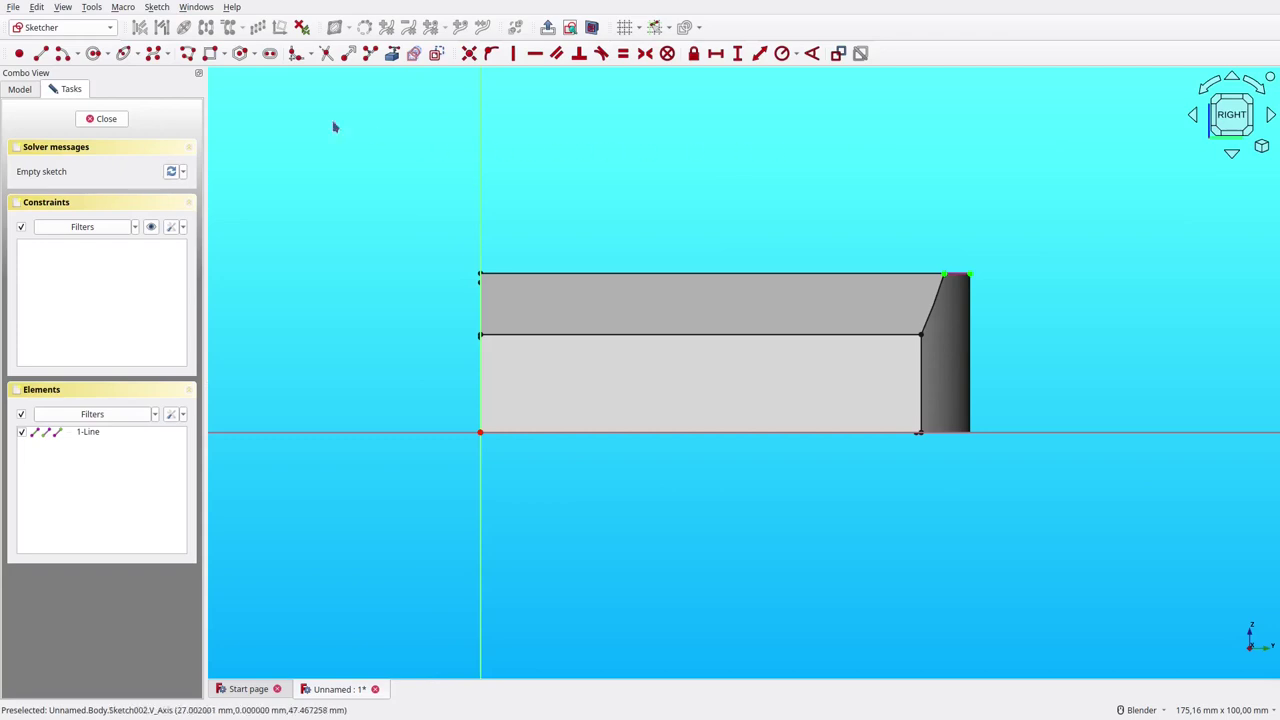
{"action": "left_click", "coordinate": [187, 53]}
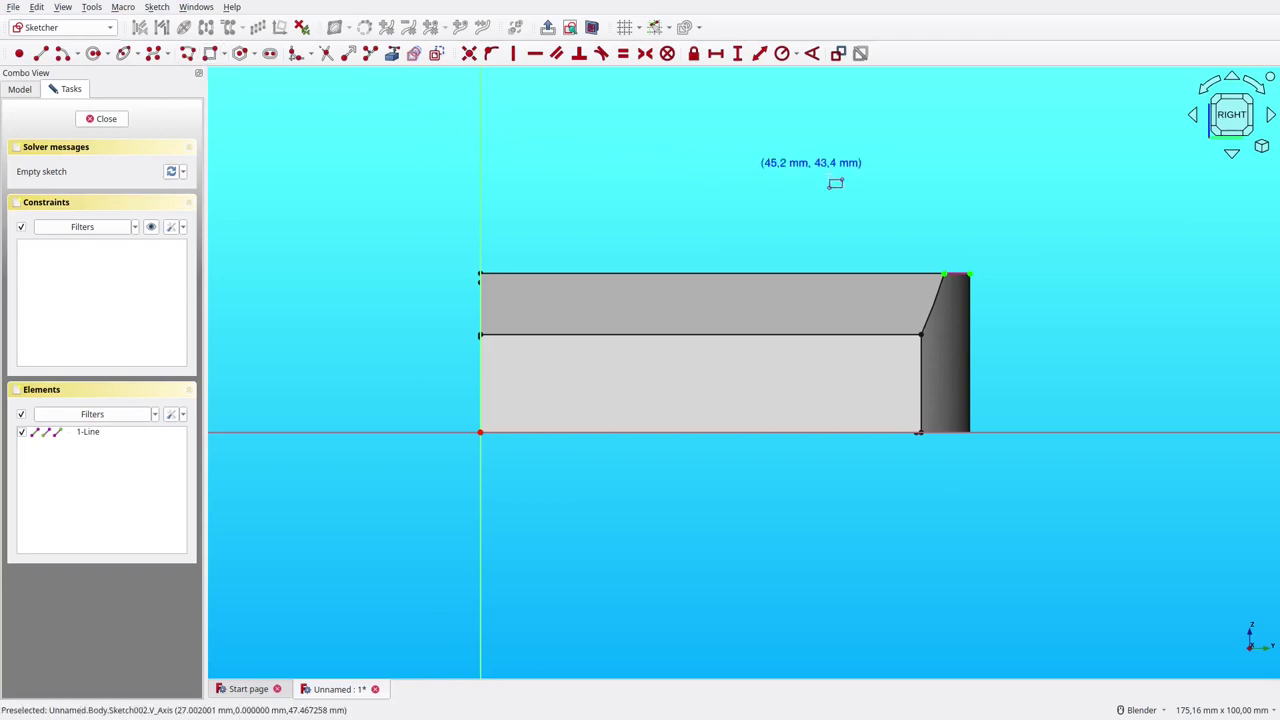
{"action": "left_click", "coordinate": [969, 273]}
{"action": "left_click", "coordinate": [800, 387]}
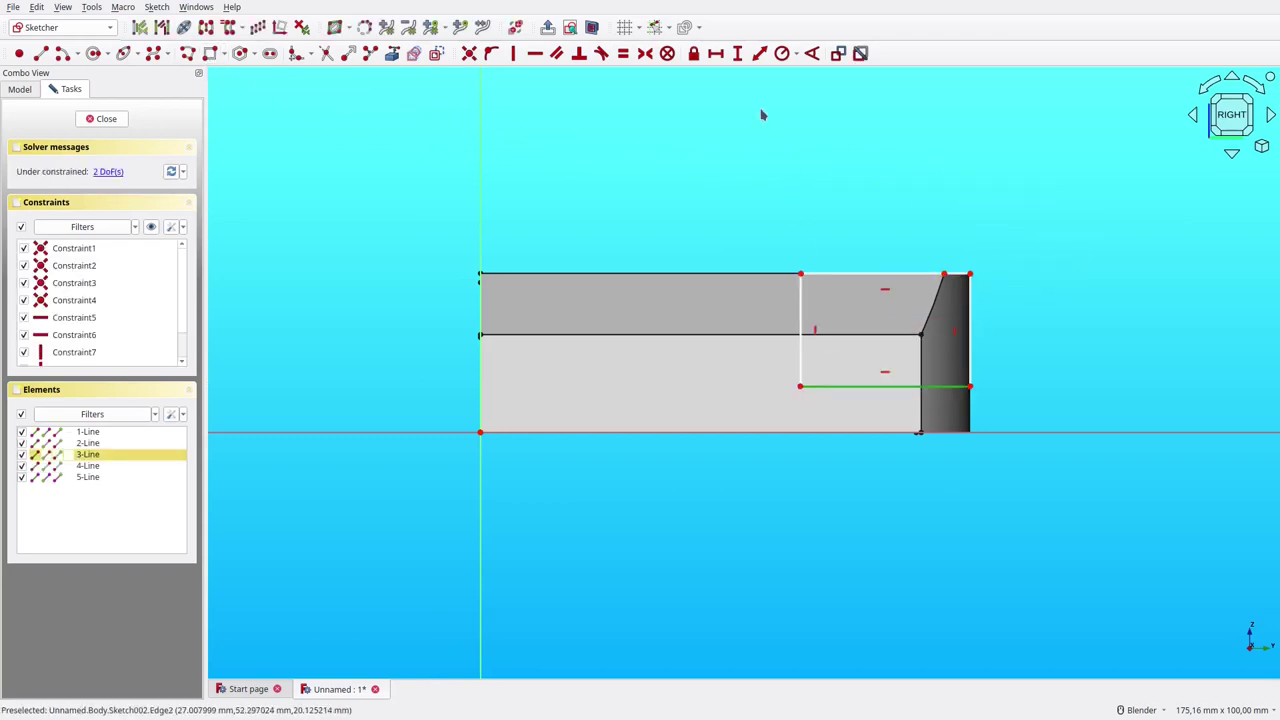
Step: Constrain the rectangle to 25 mm wide and 17 mm tall, then close the sketch
{"action": "left_click", "coordinate": [715, 53]}
{"action": "type", "text": "25"}
{"action": "key", "text": "Return"}
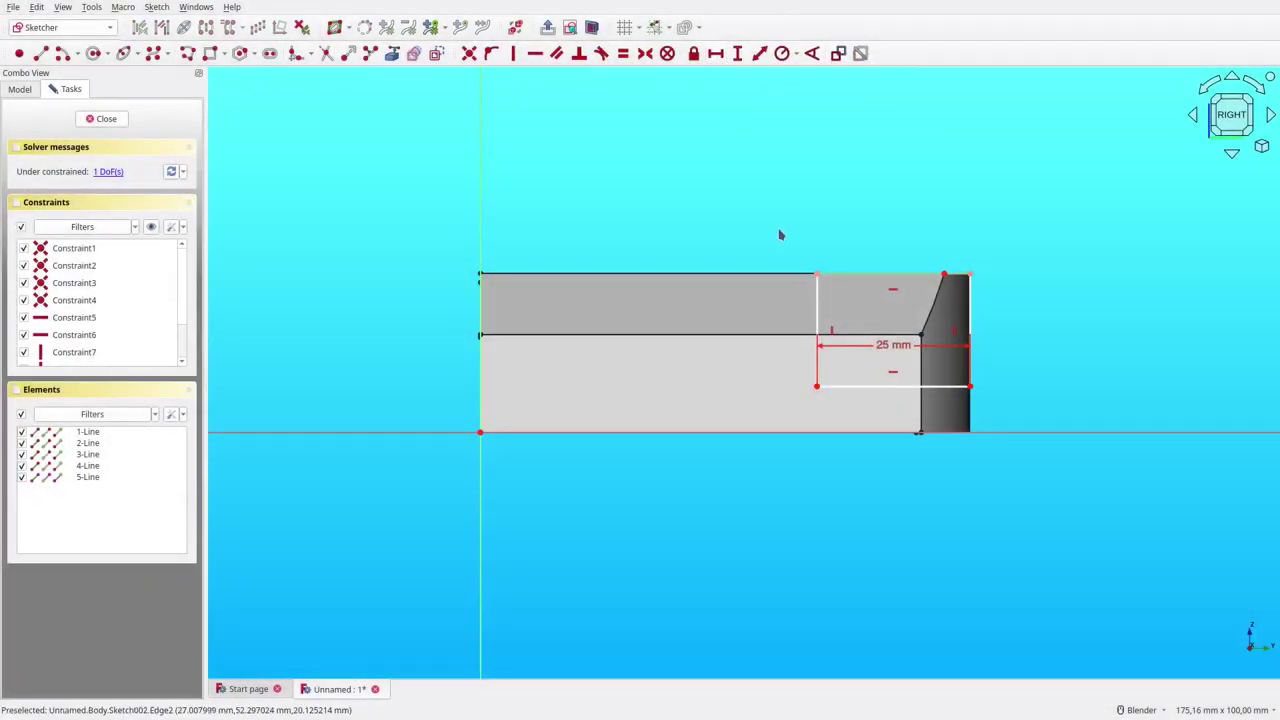
{"action": "left_click", "coordinate": [822, 325]}
{"action": "left_click", "coordinate": [737, 53]}
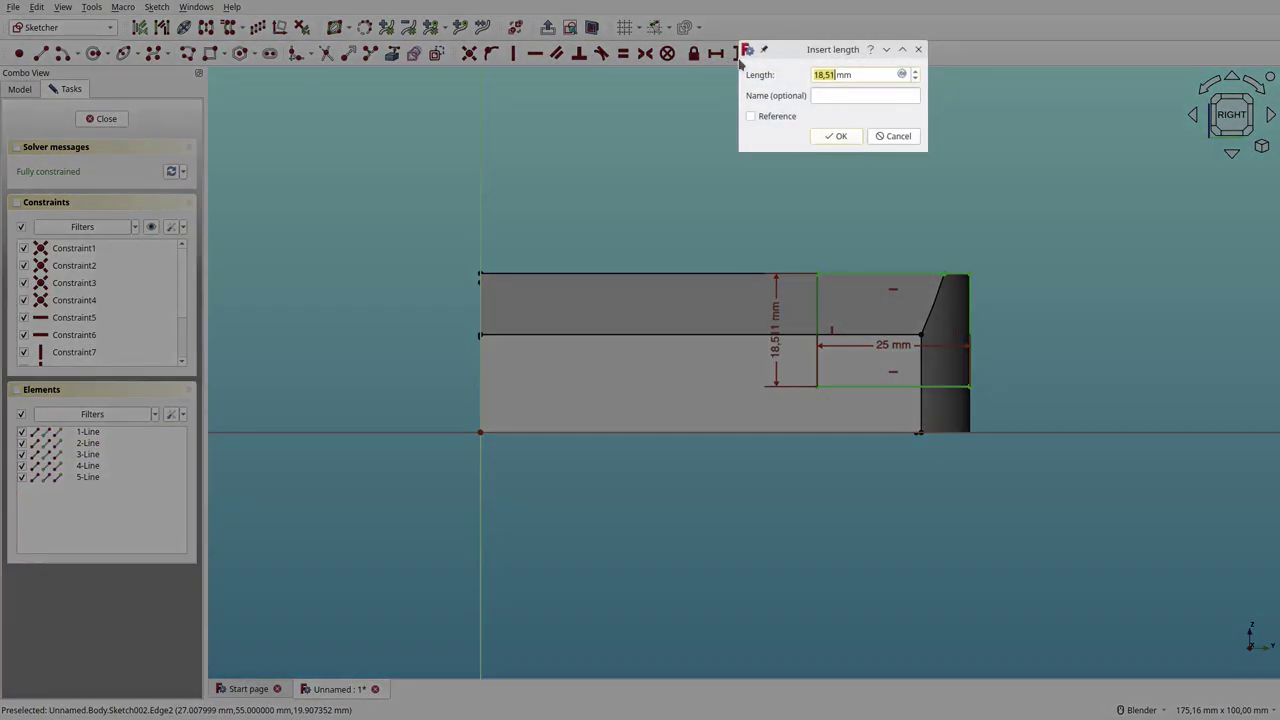
{"action": "type", "text": "17"}
{"action": "key", "text": "Return"}
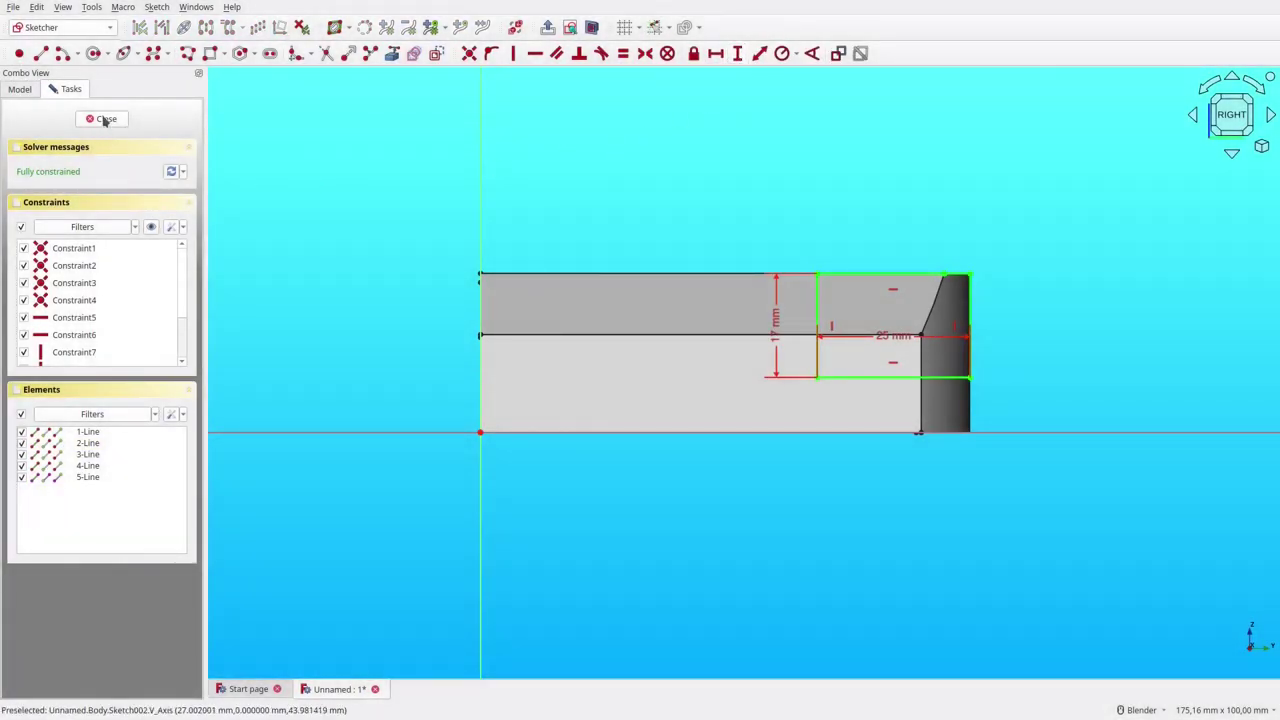
{"action": "left_click", "coordinate": [103, 119]}
Step: Pocket the rectangle through all, then start a sketch on the sloped top face
{"action": "middle_click_drag", "start_coordinate": [389, 187], "coordinate": [508, 342]}
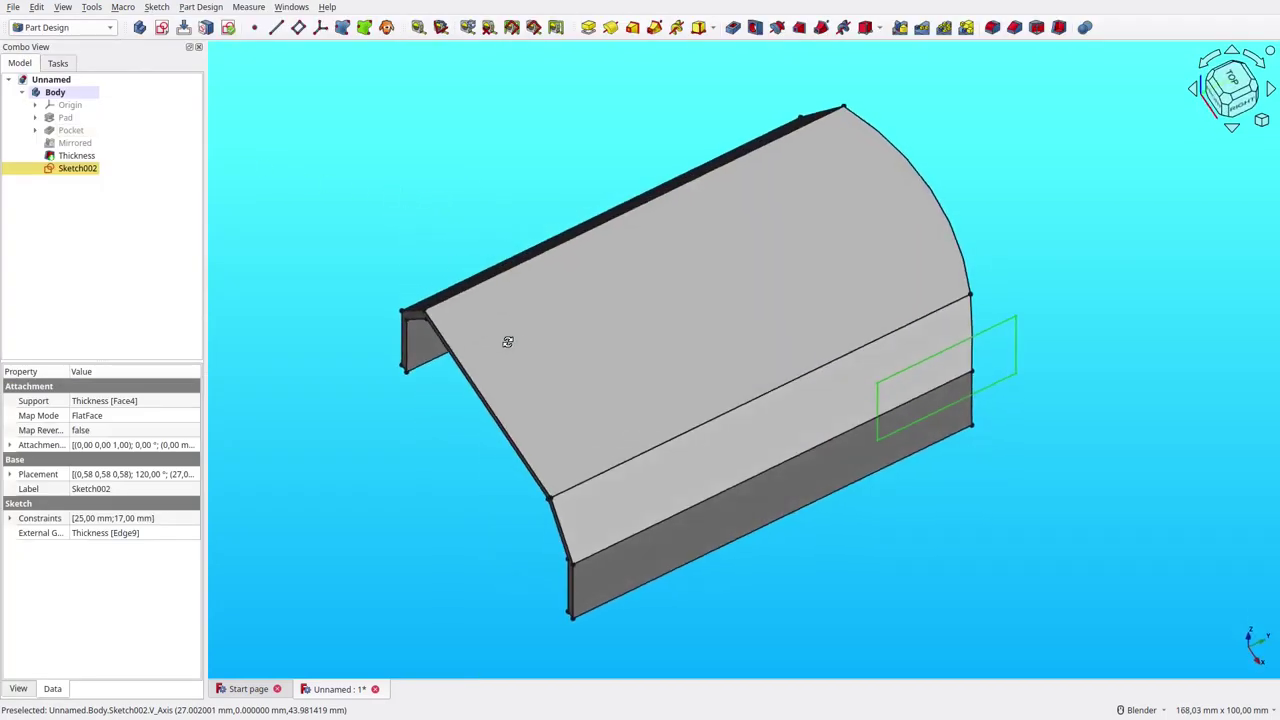
{"action": "left_click", "coordinate": [733, 27]}
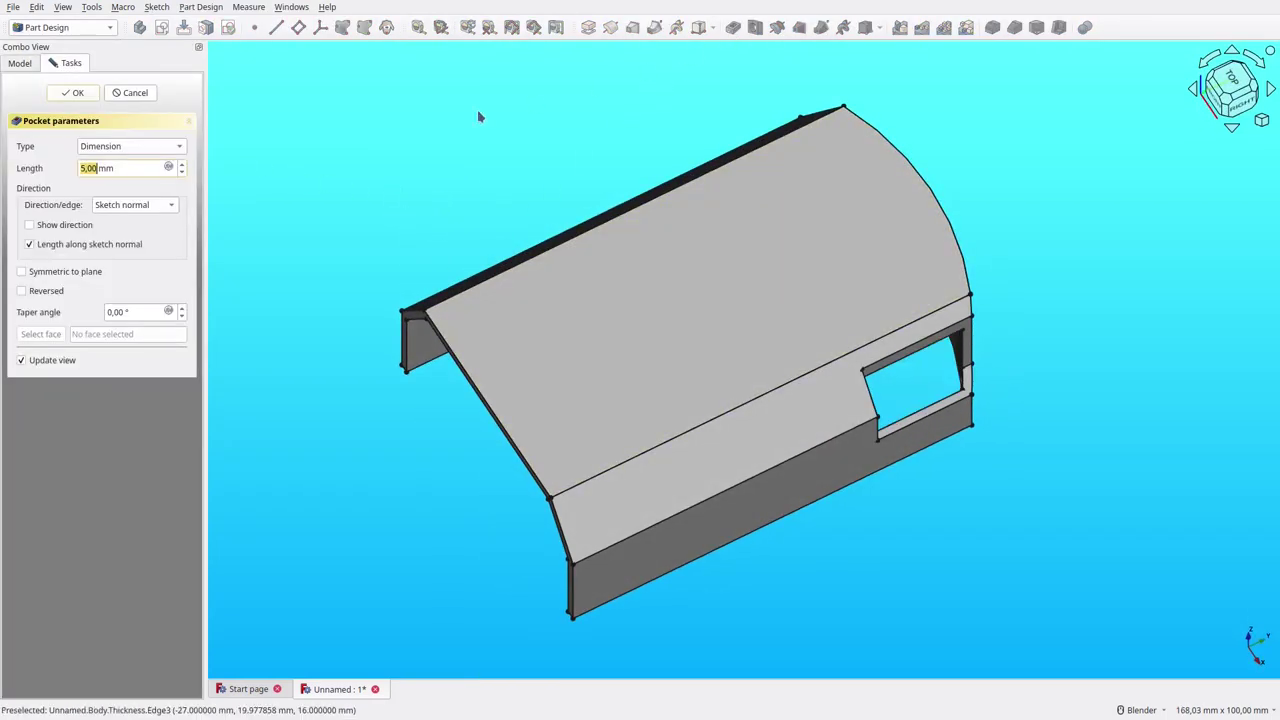
{"action": "left_click", "coordinate": [130, 146]}
{"action": "left_click", "coordinate": [148, 166]}
{"action": "left_click", "coordinate": [90, 92]}
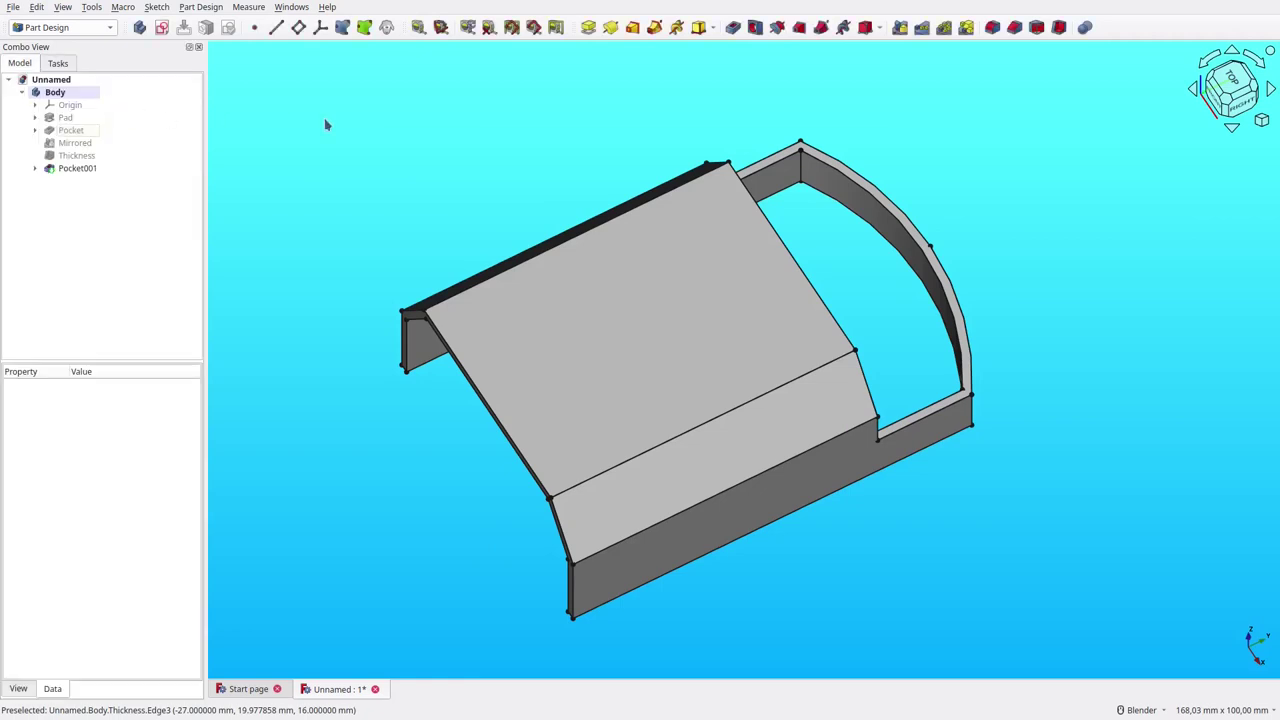
{"action": "left_click", "coordinate": [560, 300]}
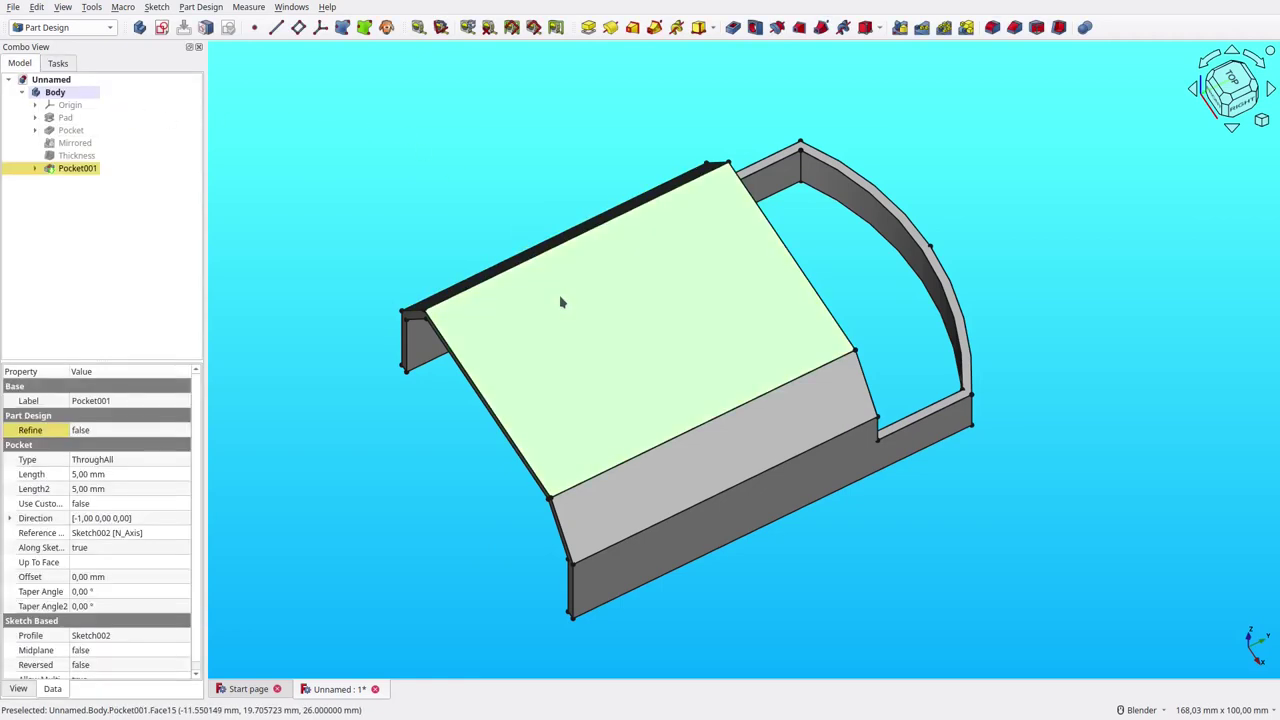
{"action": "left_click", "coordinate": [161, 28]}
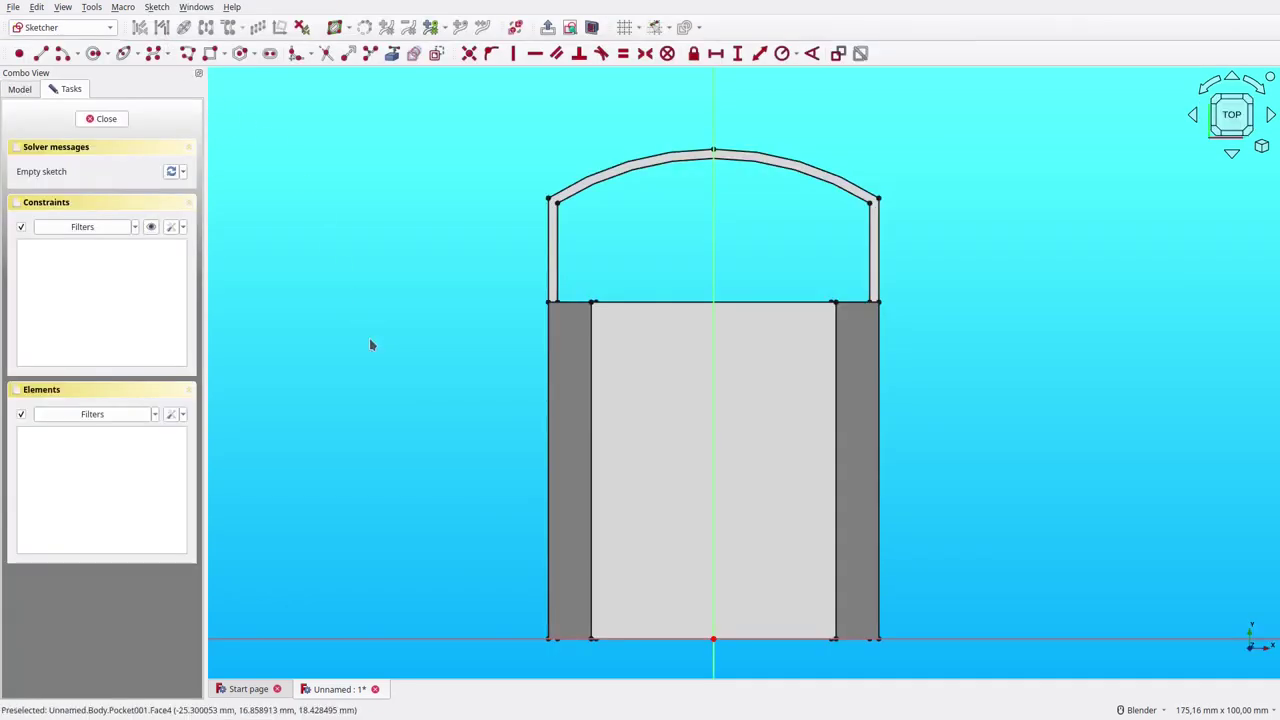
Step: Draw a keyhole profile: an arc on the vertical axis topped by a three-line neck
{"action": "middle_click_drag", "start_coordinate": [410, 393], "coordinate": [326, 350], "text": "shift"}
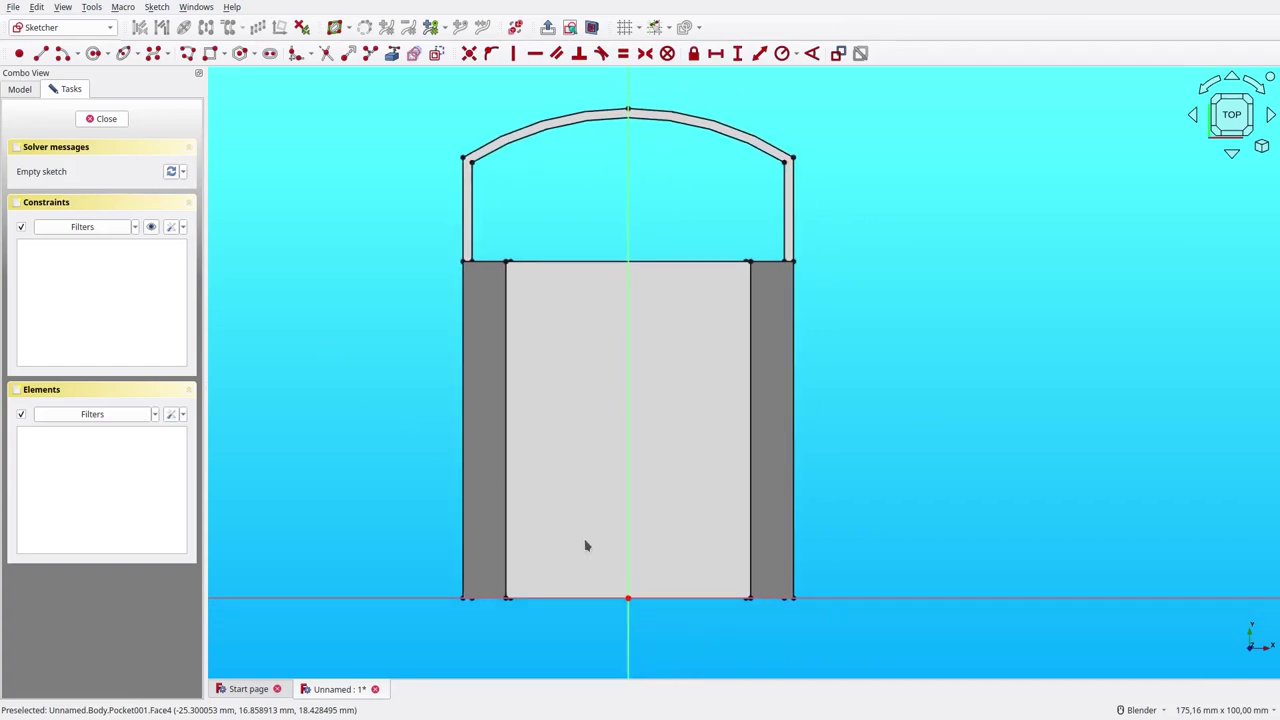
{"action": "scroll", "coordinate": [590, 555], "scroll_direction": "up", "scroll_amount": 3}
{"action": "scroll", "coordinate": [600, 567], "scroll_direction": "up", "scroll_amount": 1}
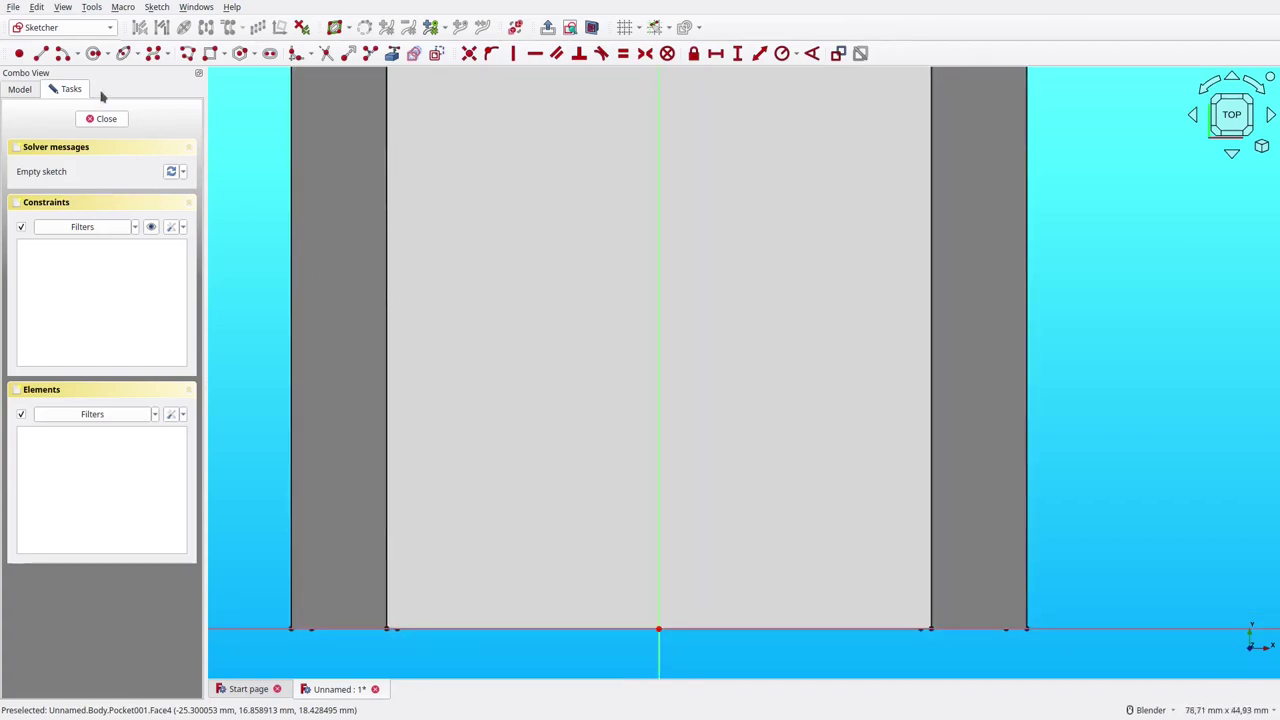
{"action": "left_click", "coordinate": [62, 53]}
{"action": "left_click", "coordinate": [657, 400]}
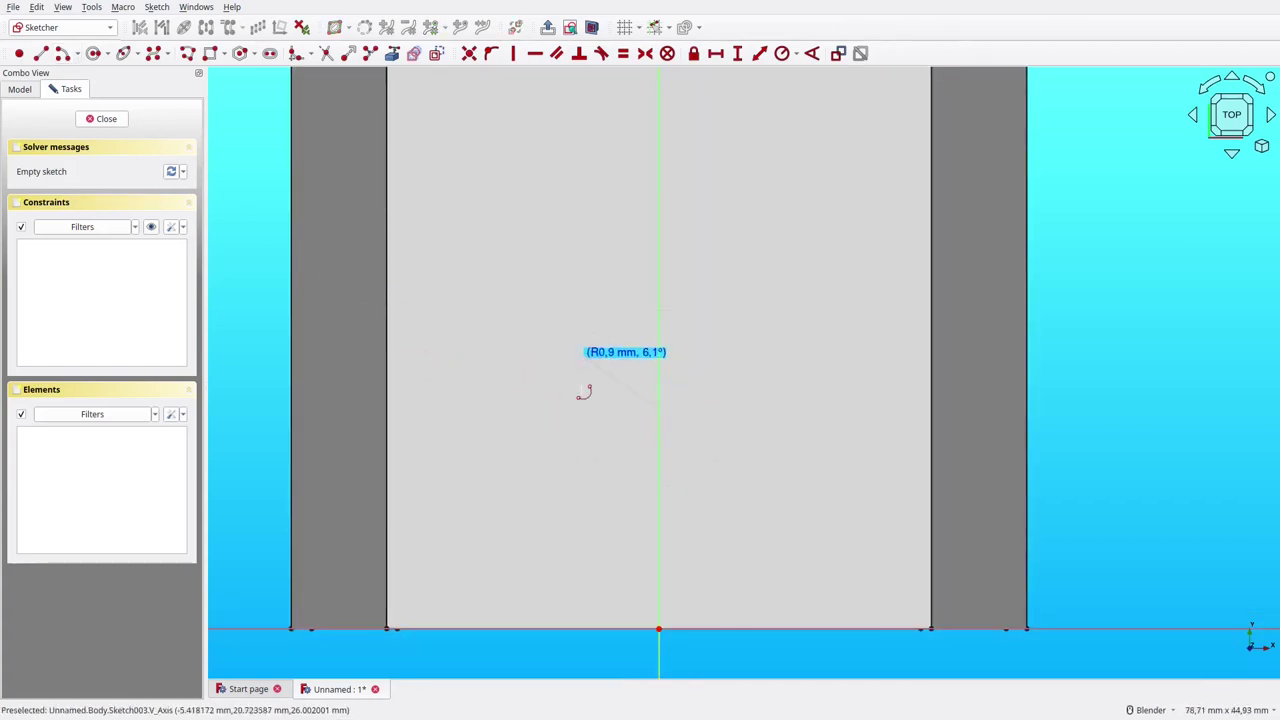
{"action": "left_click", "coordinate": [584, 343]}
{"action": "left_click", "coordinate": [763, 334]}
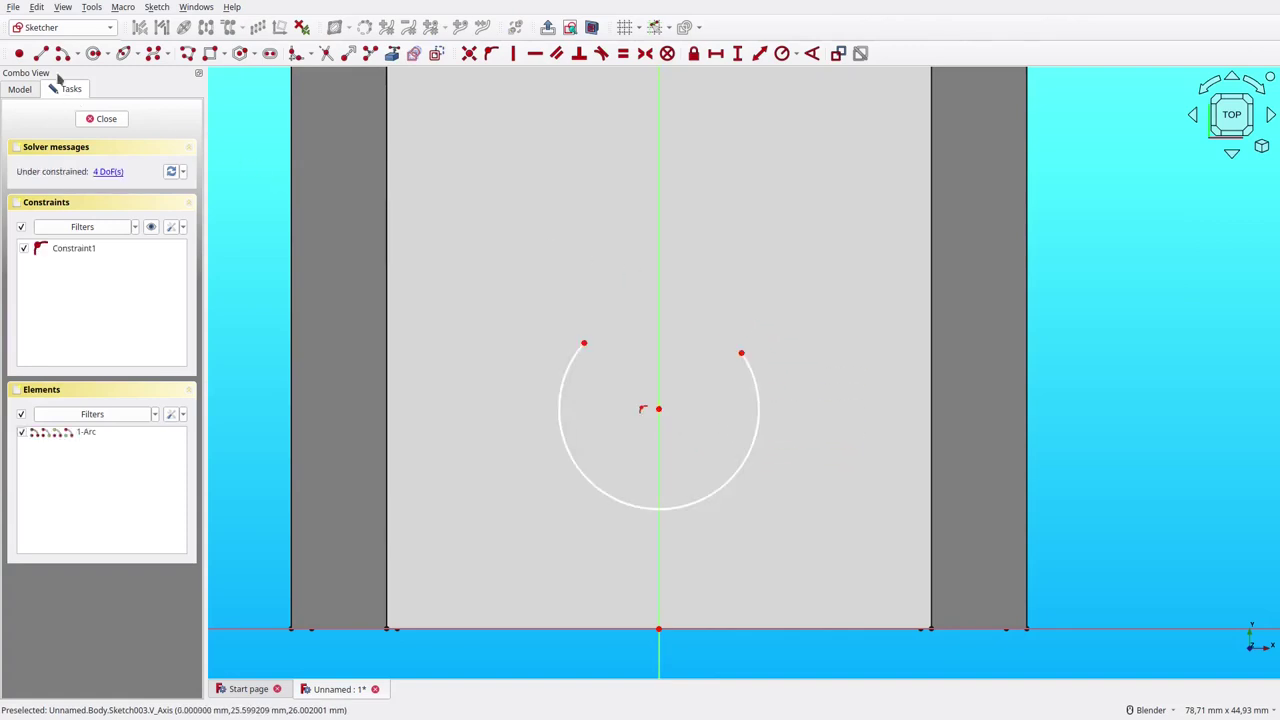
{"action": "left_click", "coordinate": [584, 343]}
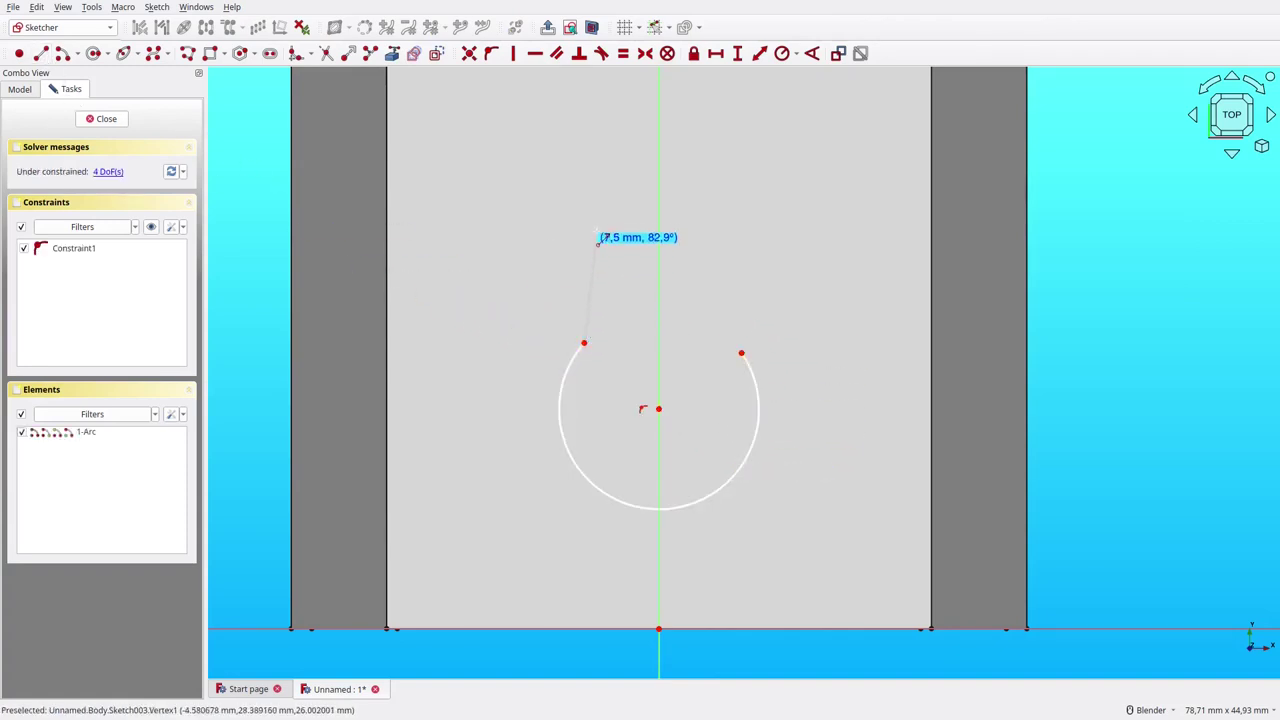
{"action": "left_click", "coordinate": [584, 214]}
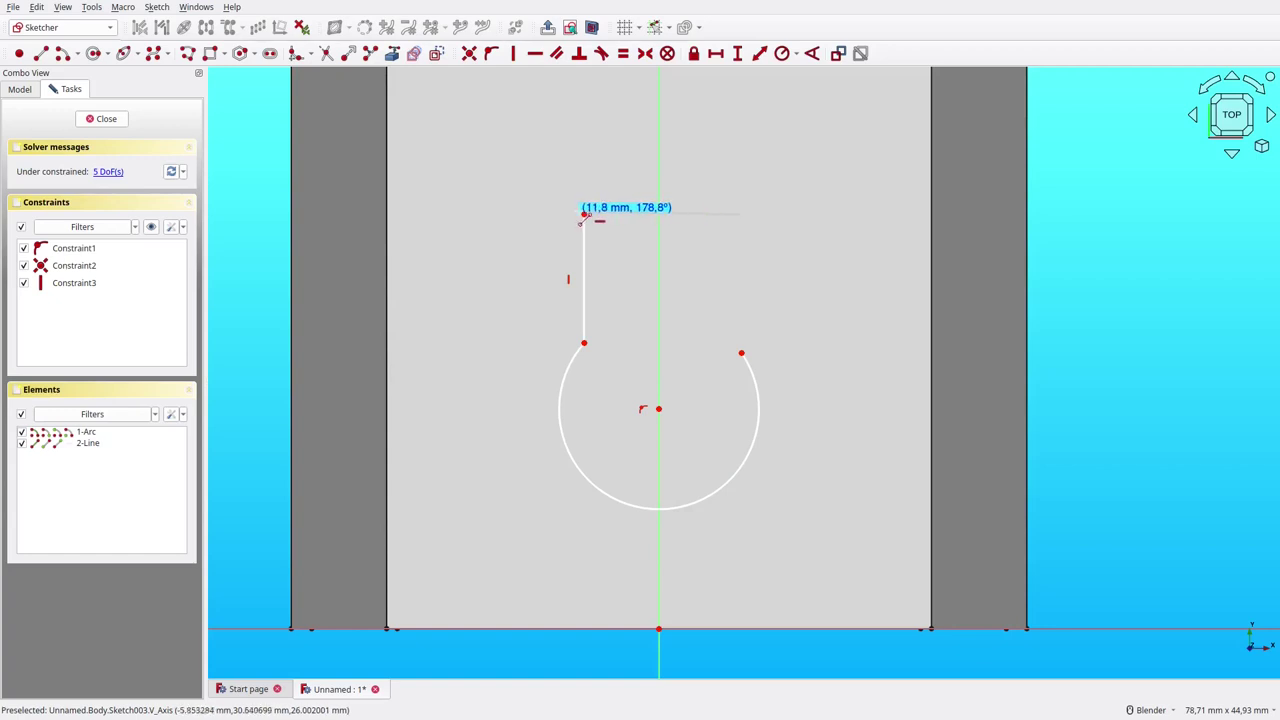
{"action": "left_click", "coordinate": [740, 214]}
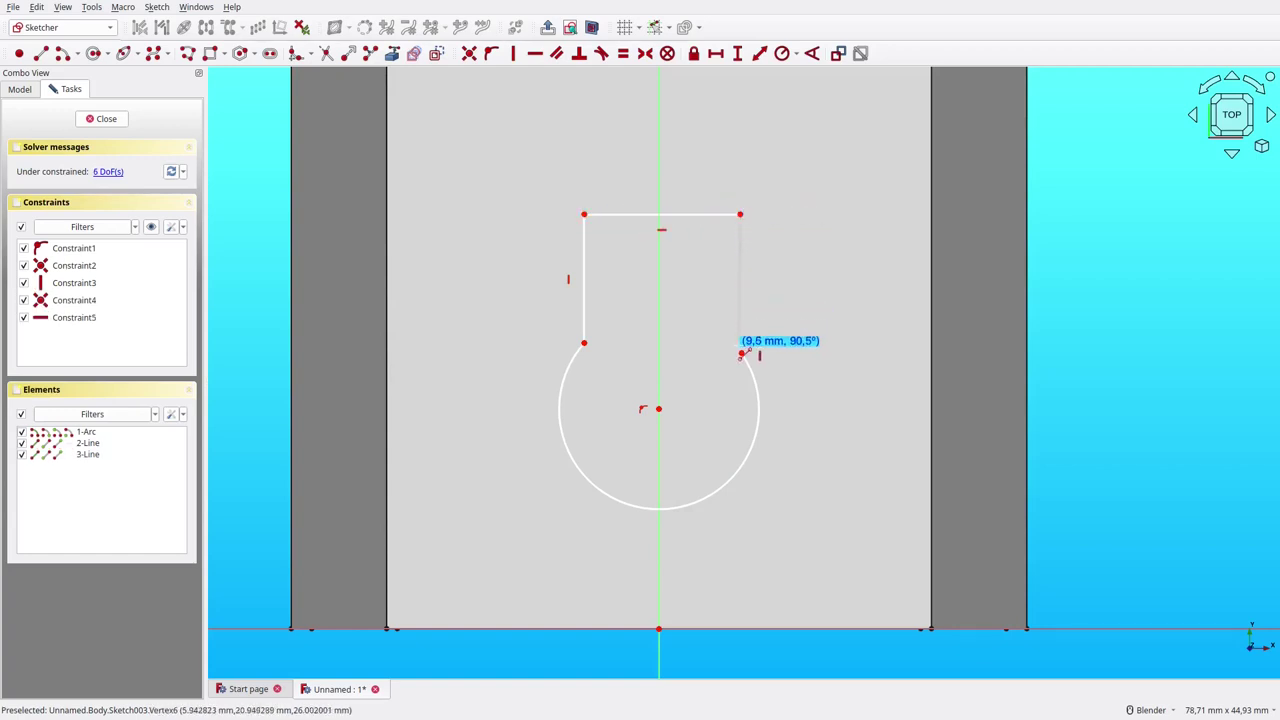
{"action": "left_click", "coordinate": [741, 353]}
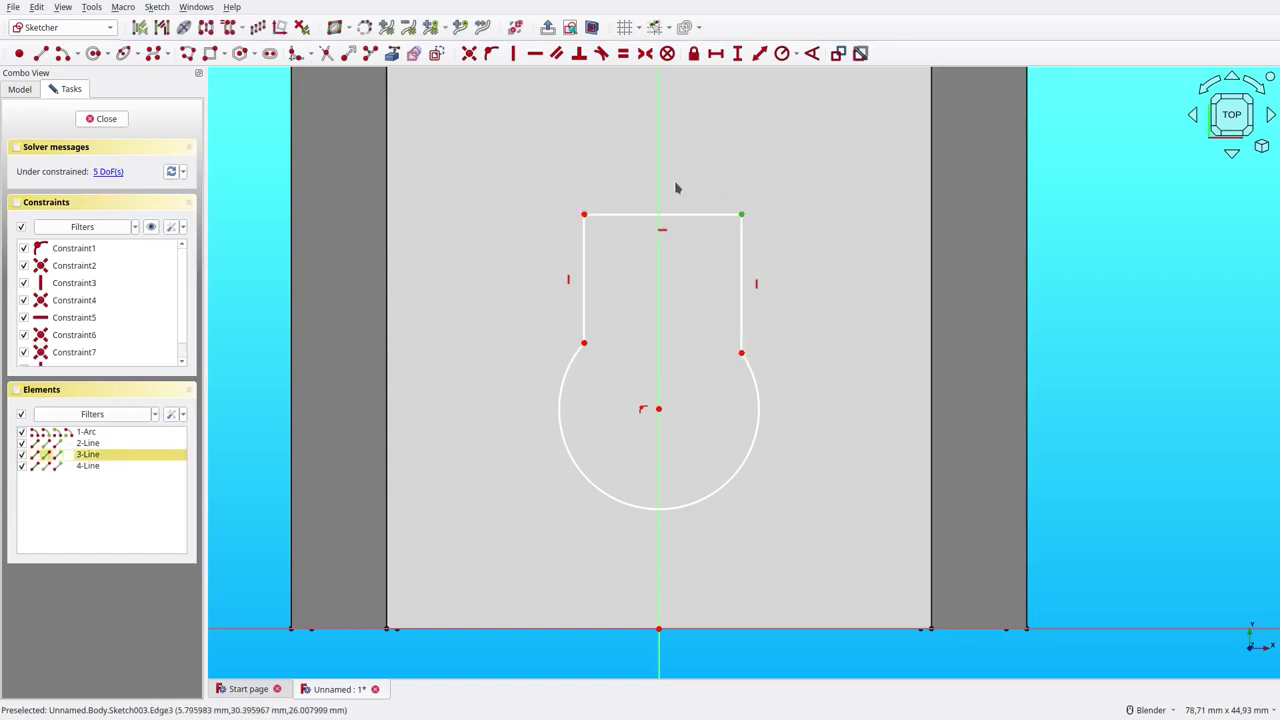
Step: Make the neck's top corners symmetric and set its width to 6 mm
{"action": "left_click", "coordinate": [586, 217]}
{"action": "left_click", "coordinate": [645, 53]}
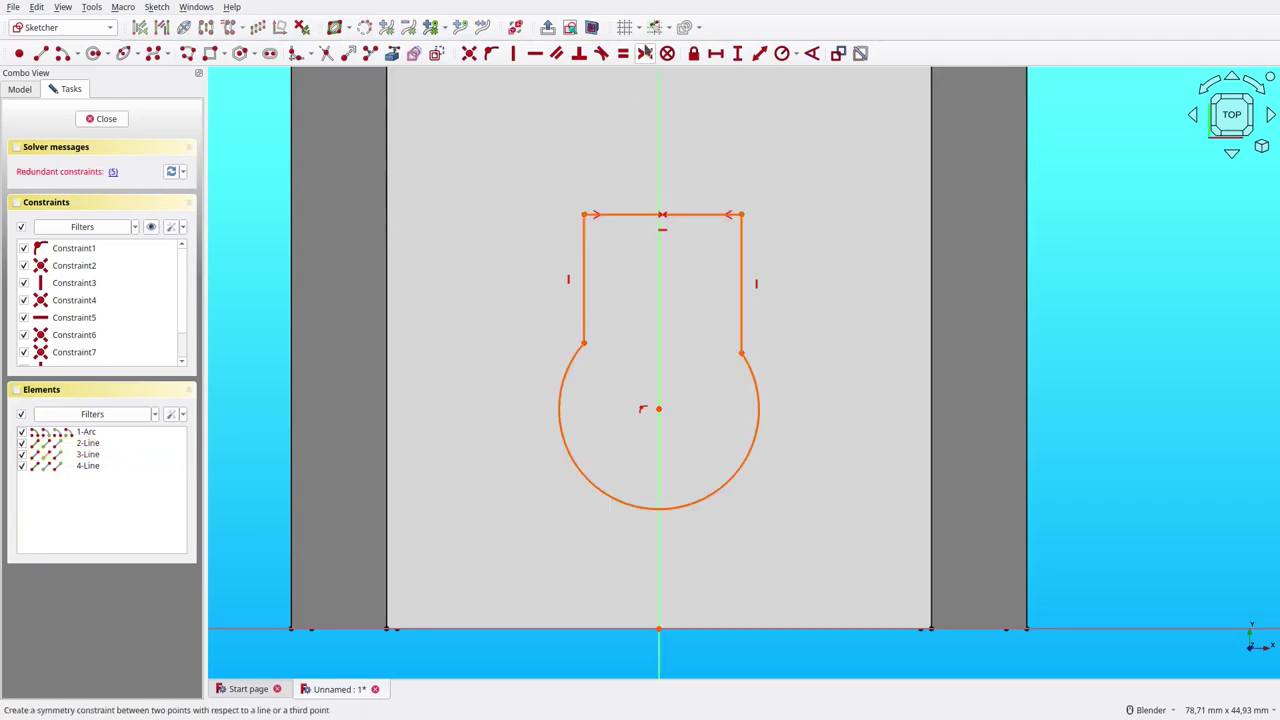
{"action": "left_click", "coordinate": [115, 173]}
{"action": "key", "text": "Delete"}
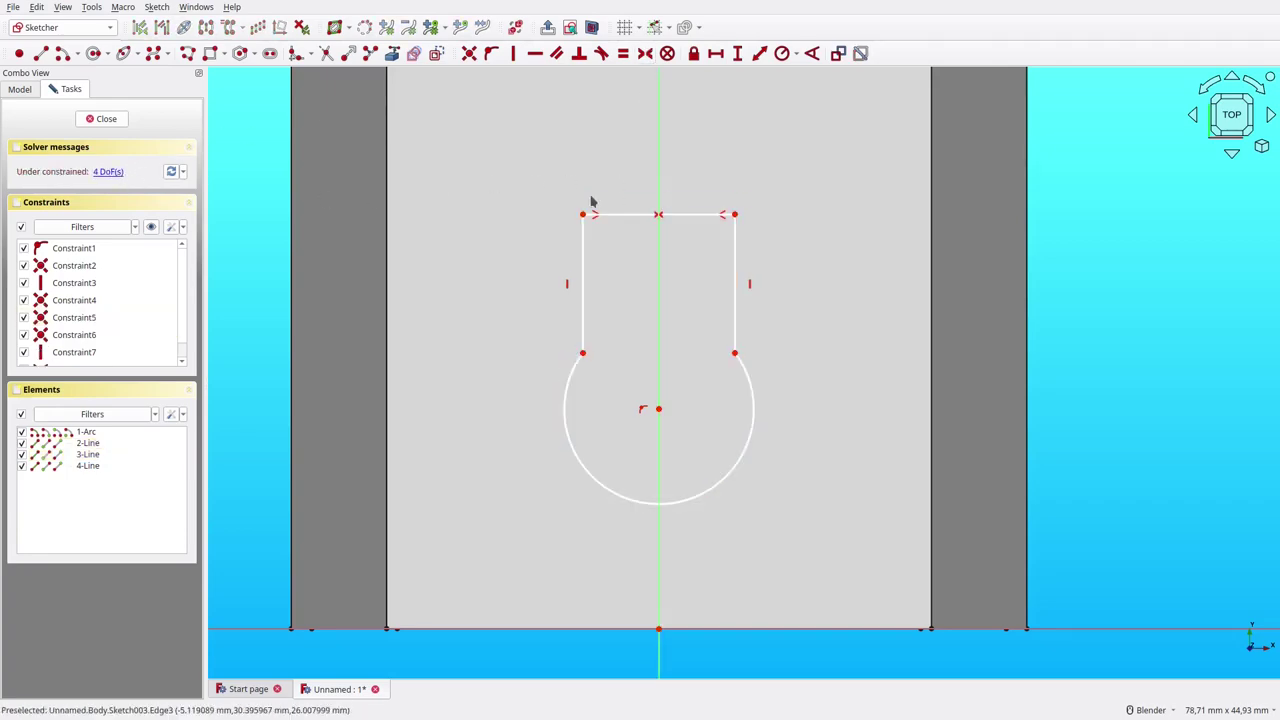
{"action": "left_click", "coordinate": [618, 218]}
{"action": "left_click", "coordinate": [715, 53]}
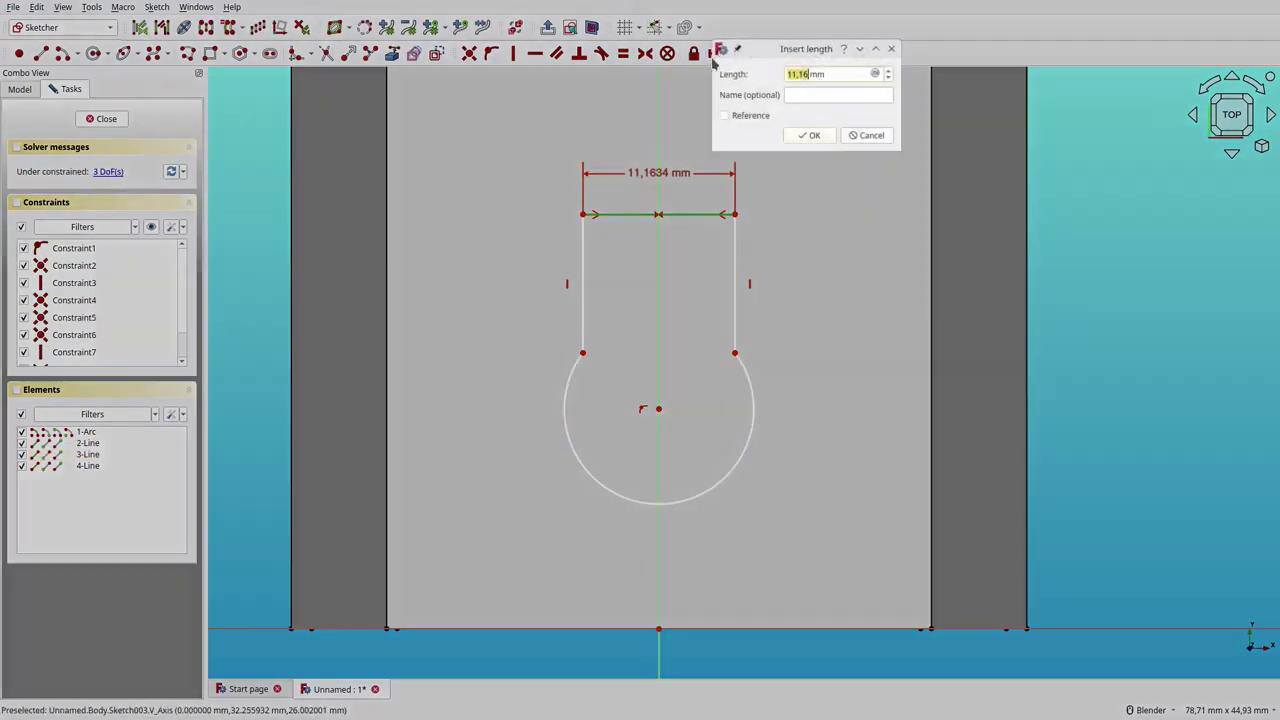
{"action": "type", "text": "6"}
{"action": "key", "text": "Return"}
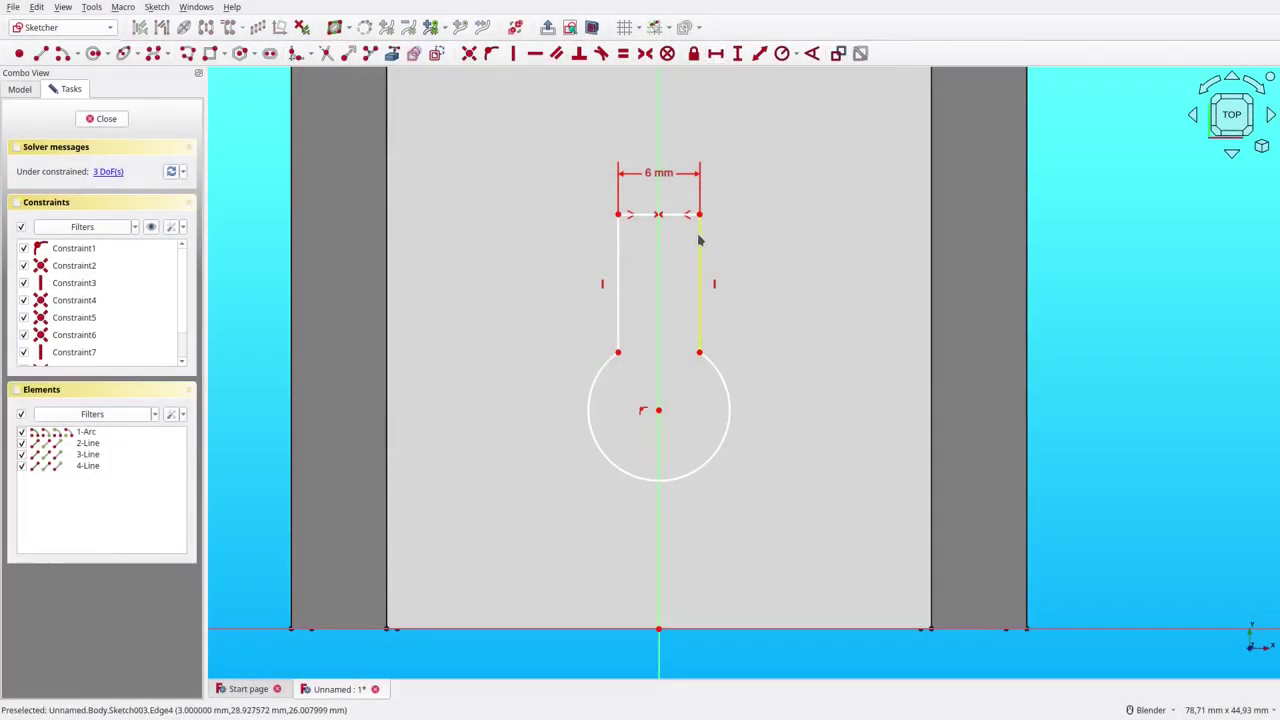
Step: Set the neck length to 9 mm, arc radius to 4 mm, and arc centre 12 mm up
{"action": "left_click", "coordinate": [700, 240]}
{"action": "left_click", "coordinate": [737, 53]}
{"action": "type", "text": "9"}
{"action": "key", "text": "Return"}
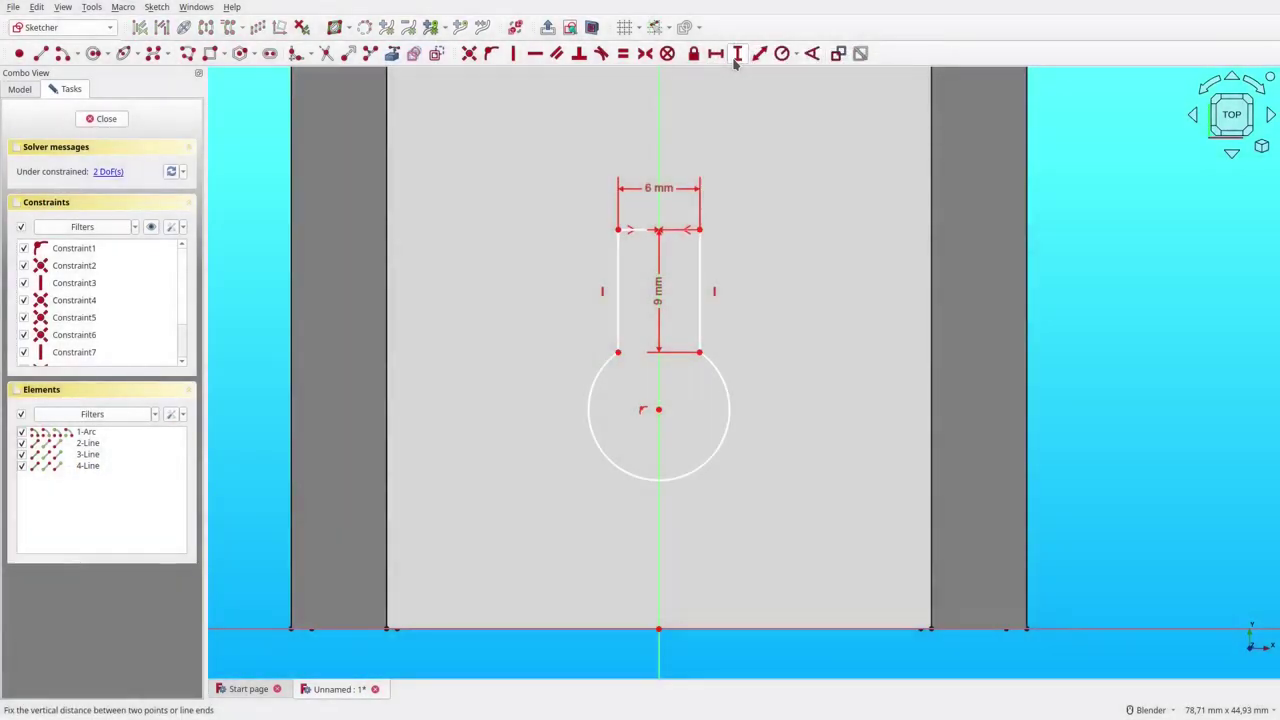
{"action": "left_click", "coordinate": [709, 368]}
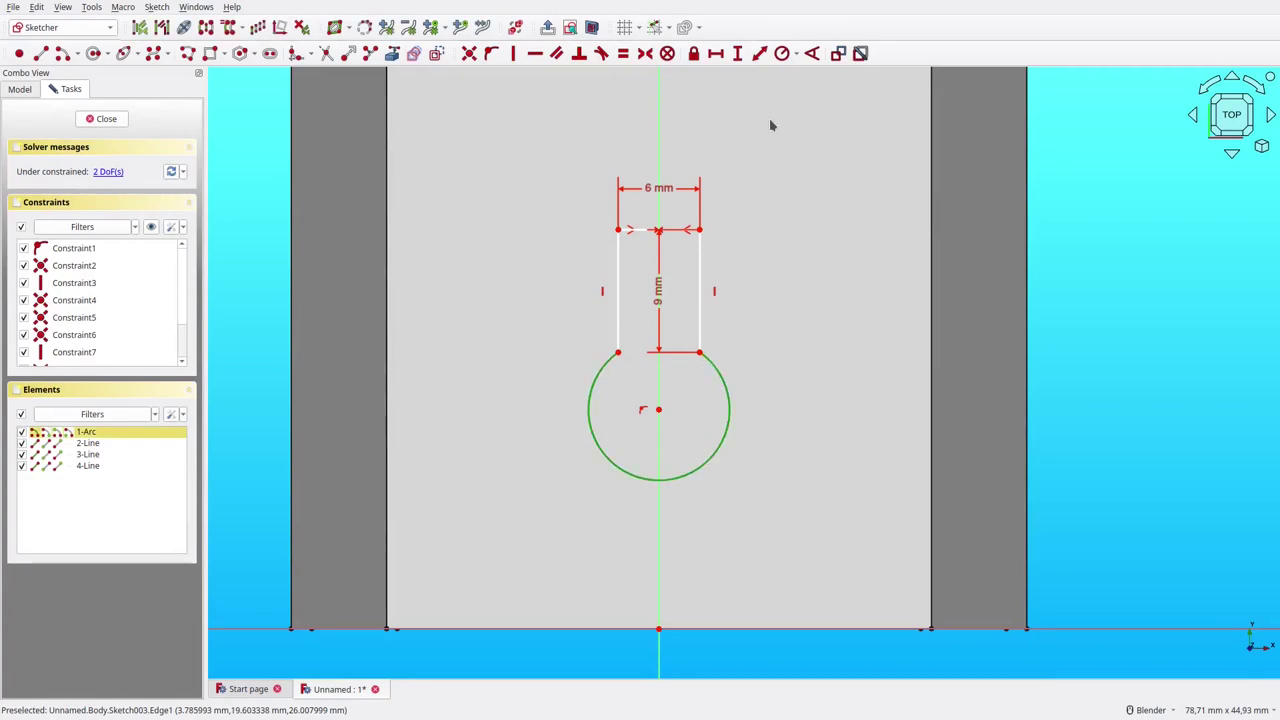
{"action": "left_click", "coordinate": [782, 53]}
{"action": "type", "text": "4"}
{"action": "key", "text": "Return"}
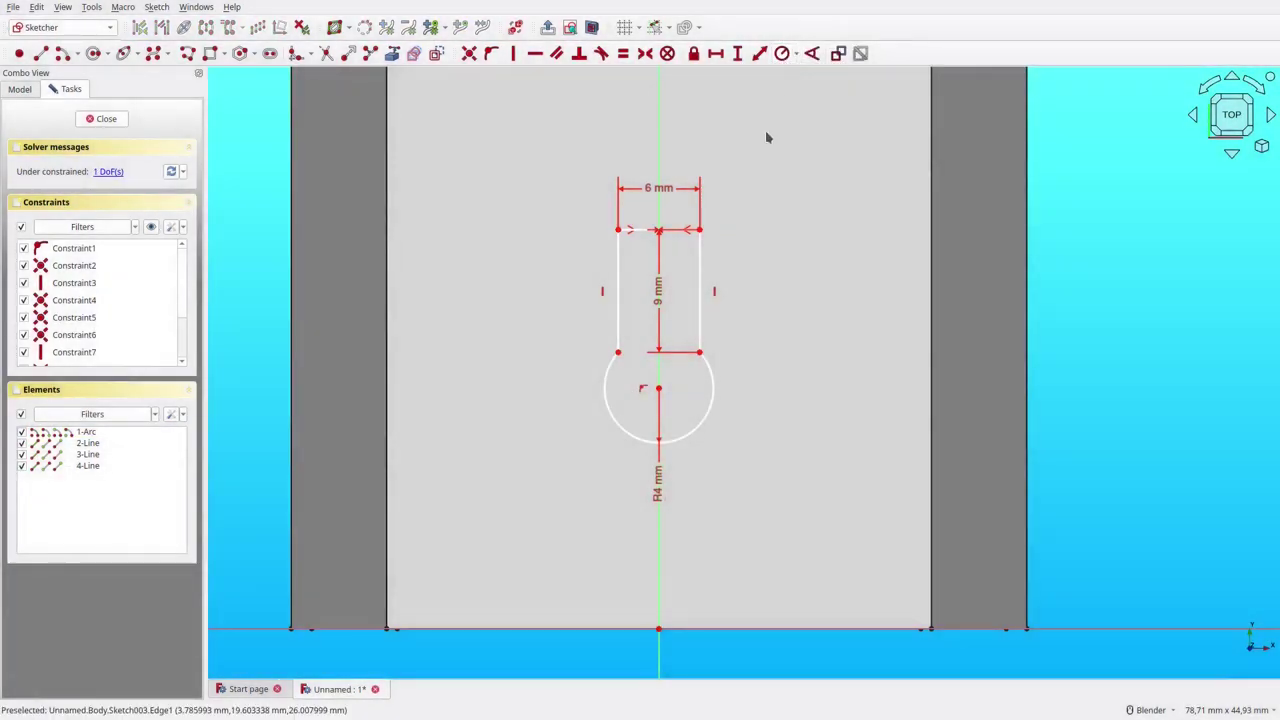
{"action": "left_click", "coordinate": [659, 391]}
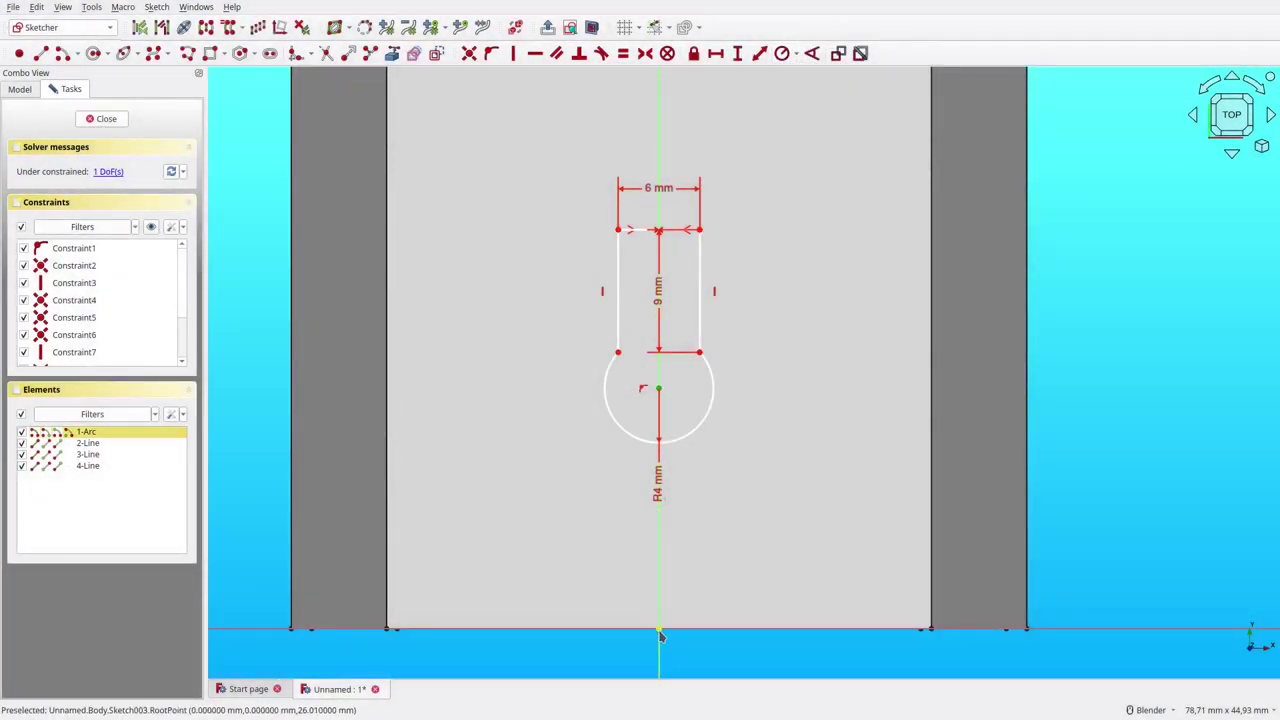
{"action": "left_click", "coordinate": [737, 53]}
{"action": "type", "text": "12"}
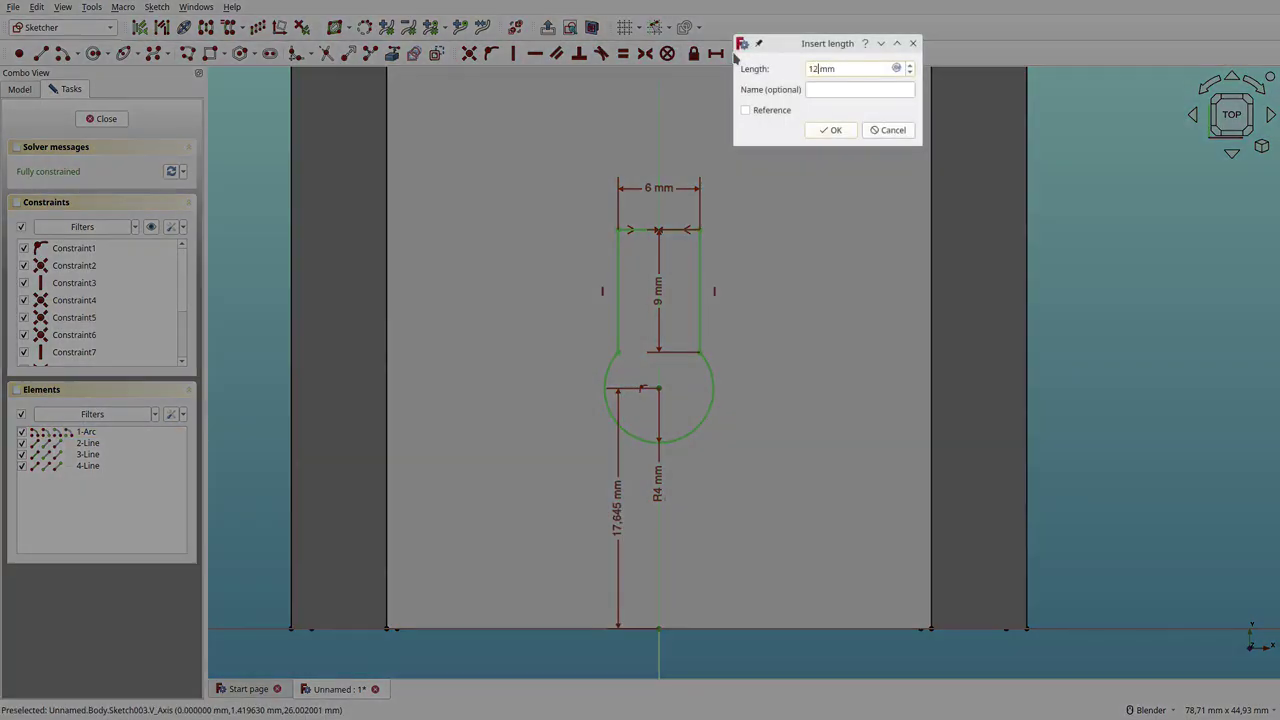
{"action": "key", "text": "Return"}
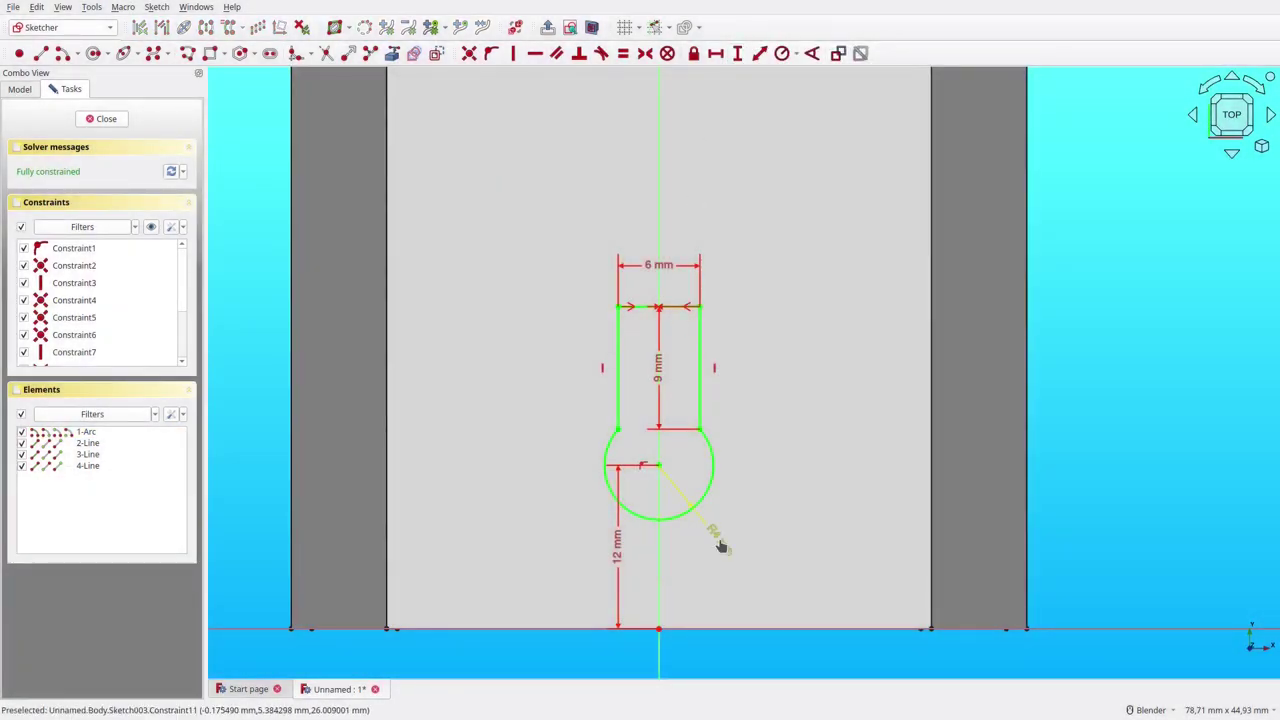
{"action": "middle_click_drag", "start_coordinate": [743, 173], "coordinate": [734, 467], "text": "shift"}
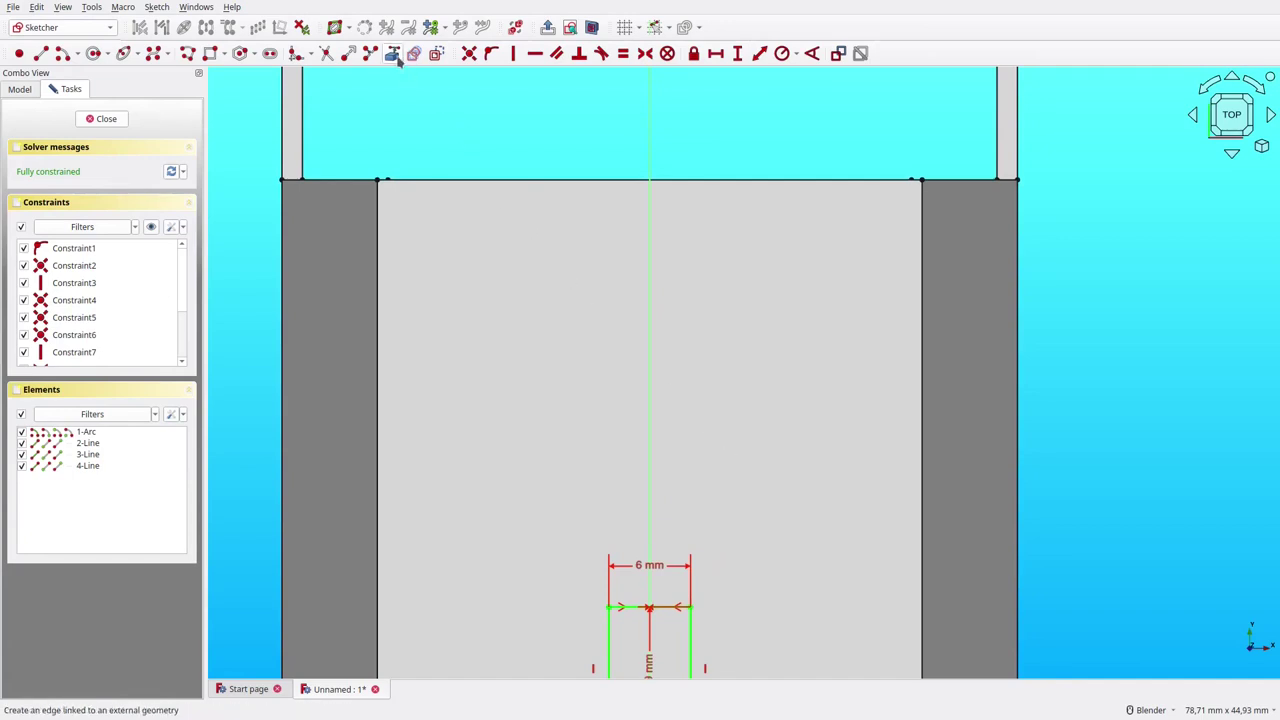
Step: Reference the pocket's top edge and draw a slot below it, centred symmetrically on the axis
{"action": "left_click", "coordinate": [500, 181]}
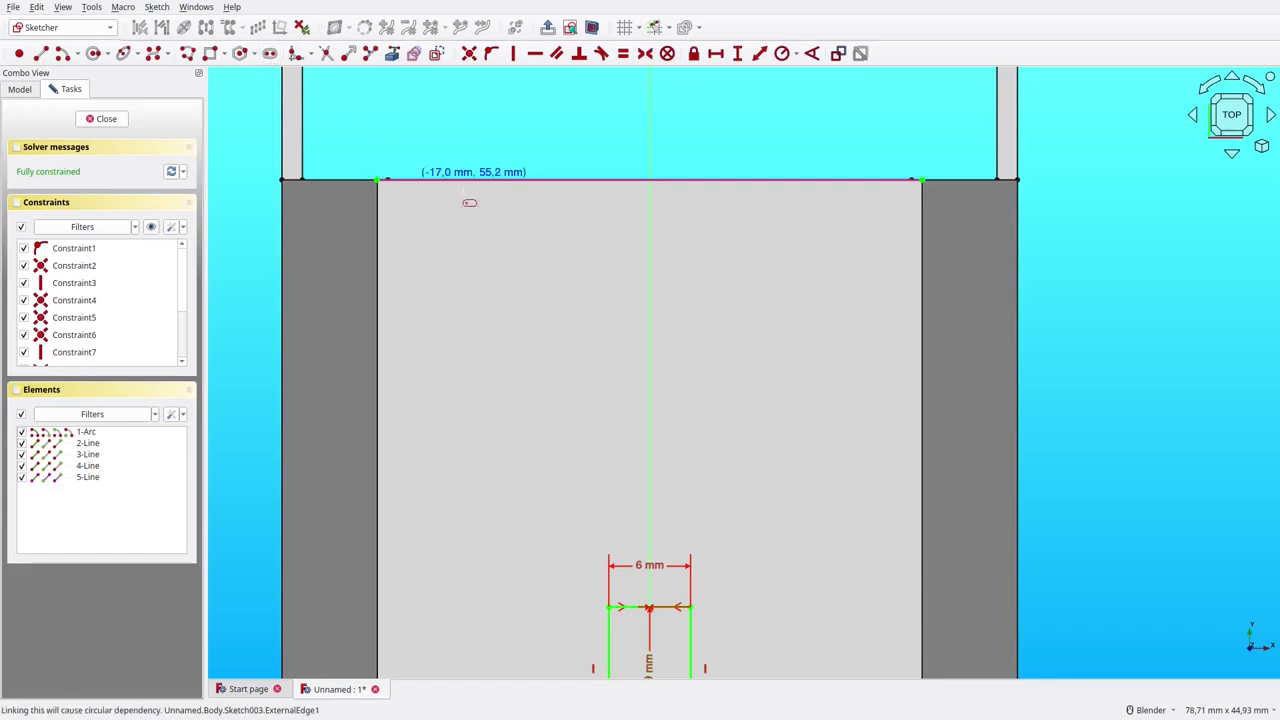
{"action": "left_click", "coordinate": [588, 240]}
{"action": "left_click", "coordinate": [711, 250]}
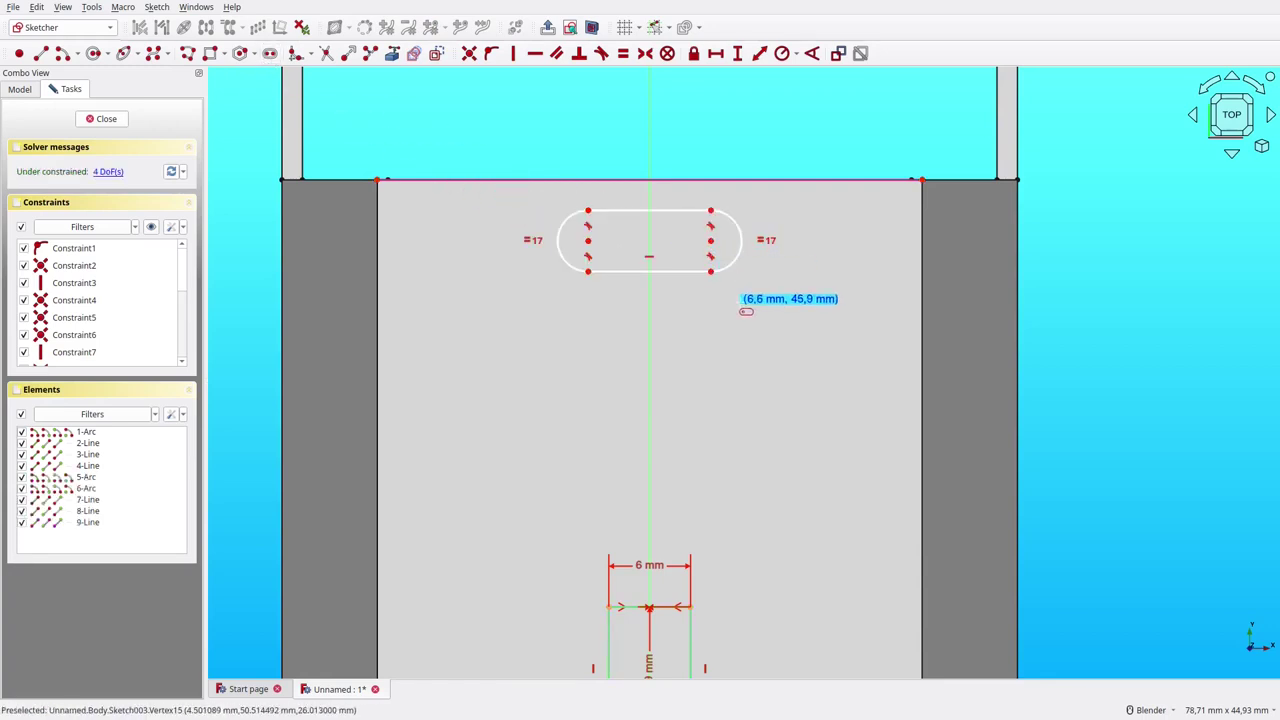
{"action": "right_click", "coordinate": [742, 296]}
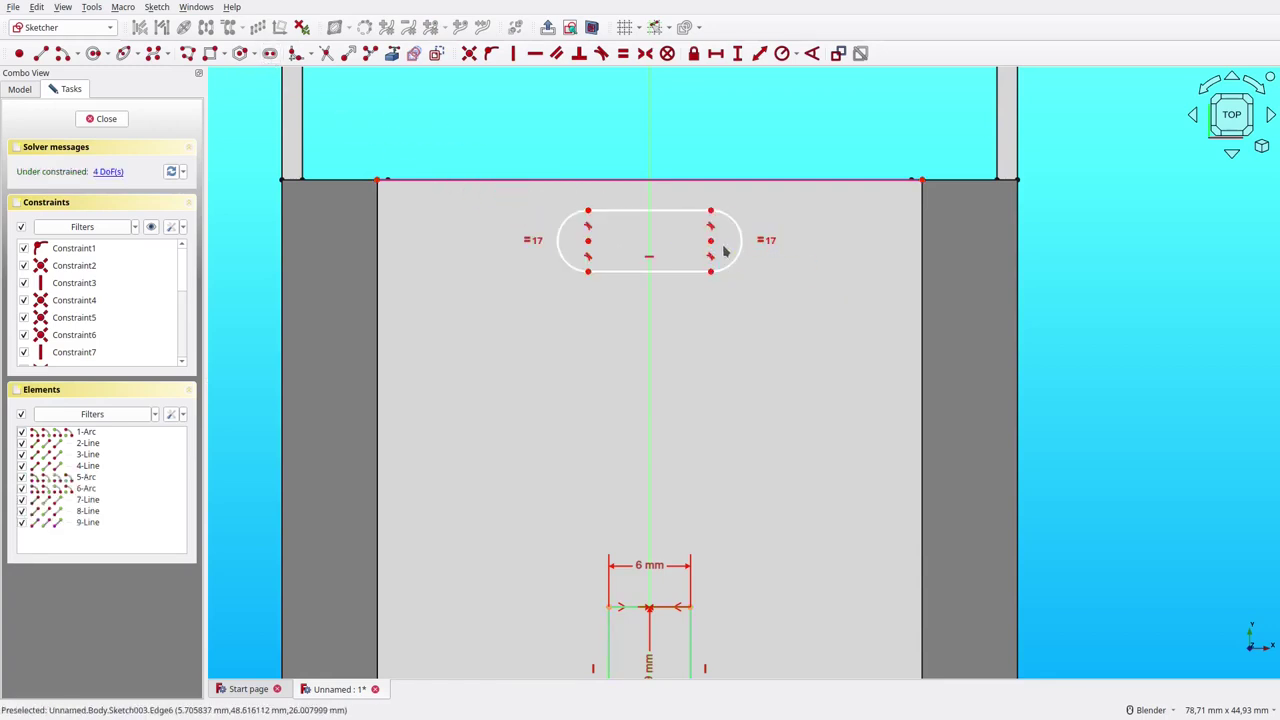
{"action": "left_click", "coordinate": [590, 244]}
{"action": "left_click", "coordinate": [648, 140]}
{"action": "left_click", "coordinate": [645, 53]}
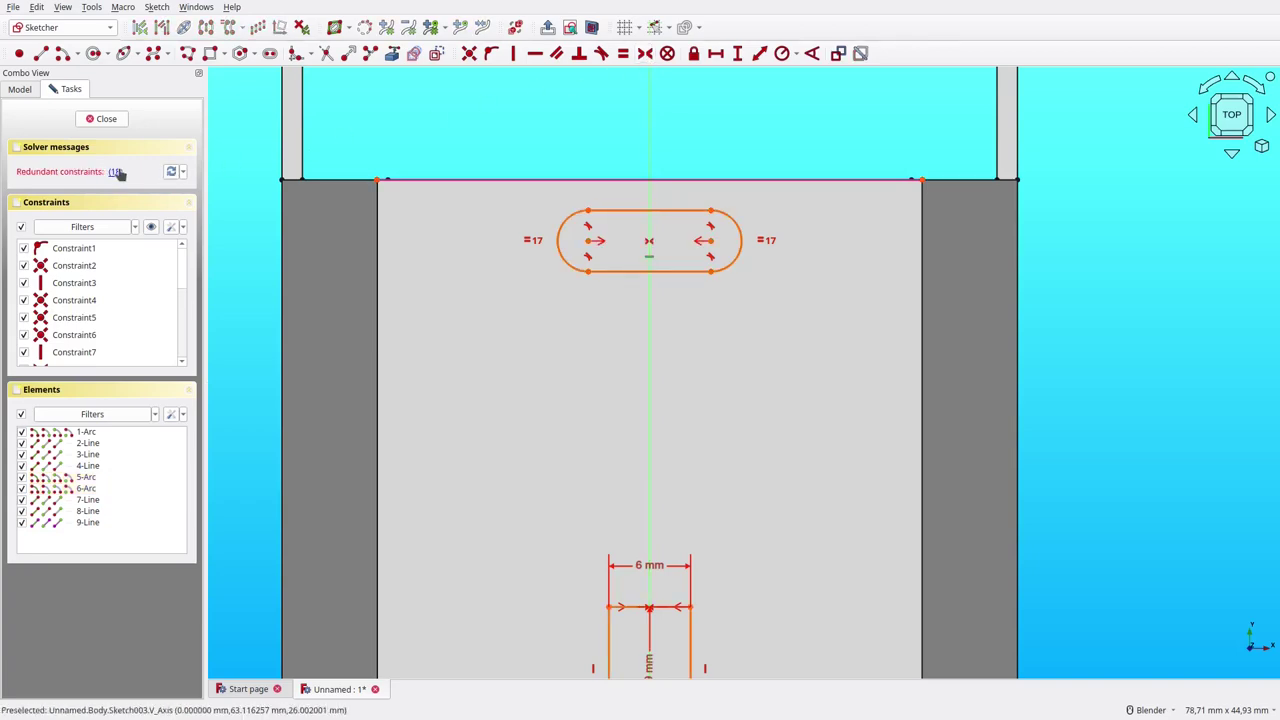
Step: Constrain the slot to R3 mm ends, centres 4 mm apart, 12 mm below the top edge
{"action": "left_click", "coordinate": [561, 255]}
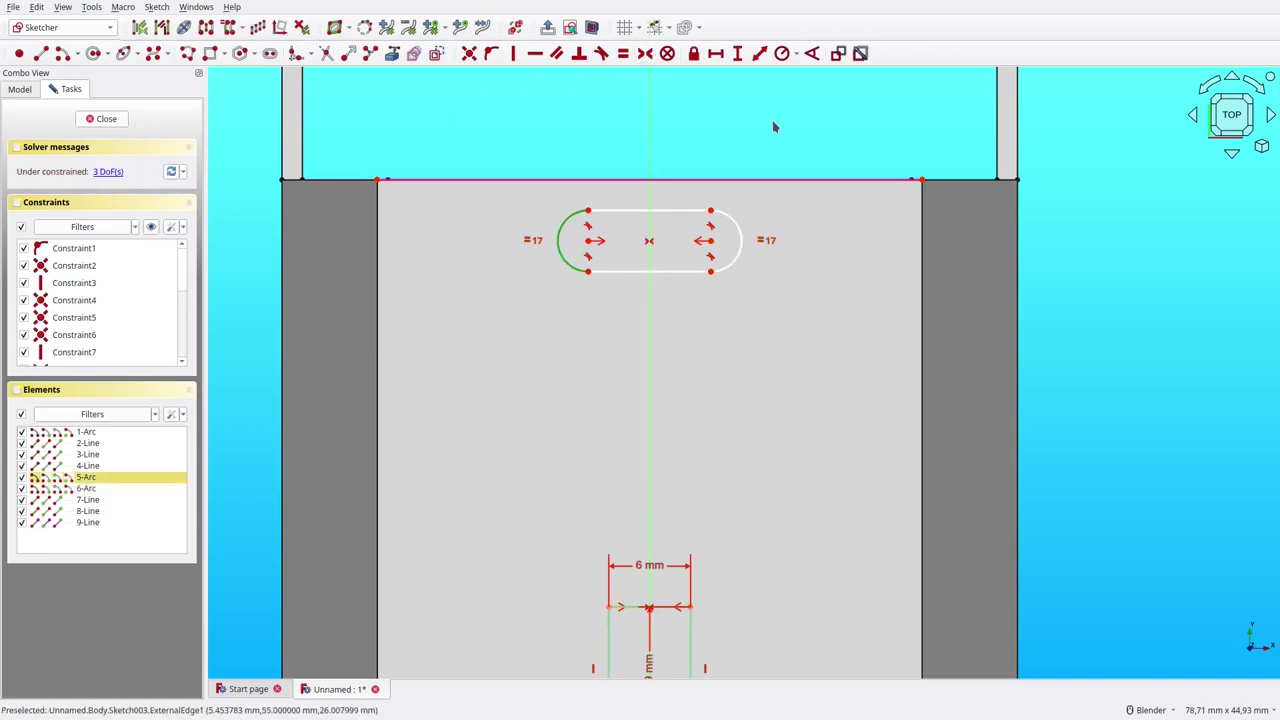
{"action": "left_click", "coordinate": [782, 53]}
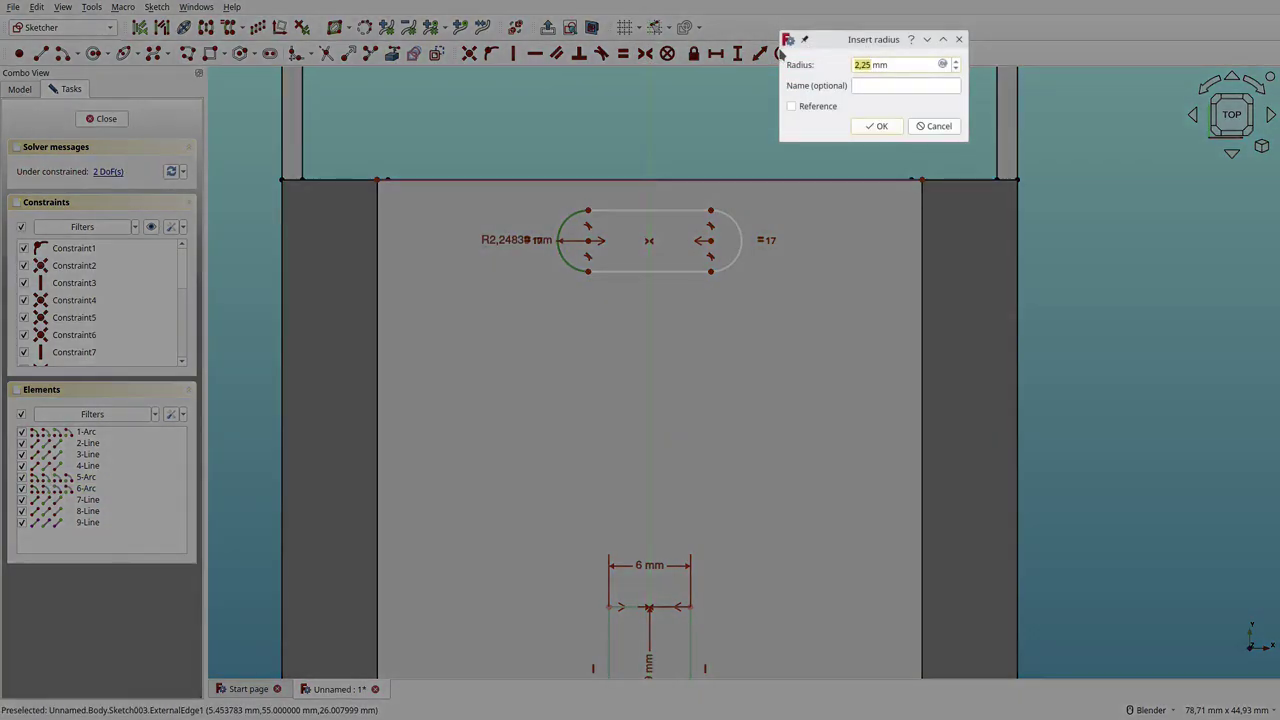
{"action": "type", "text": "3"}
{"action": "key", "text": "Return"}
{"action": "left_click", "coordinate": [656, 212]}
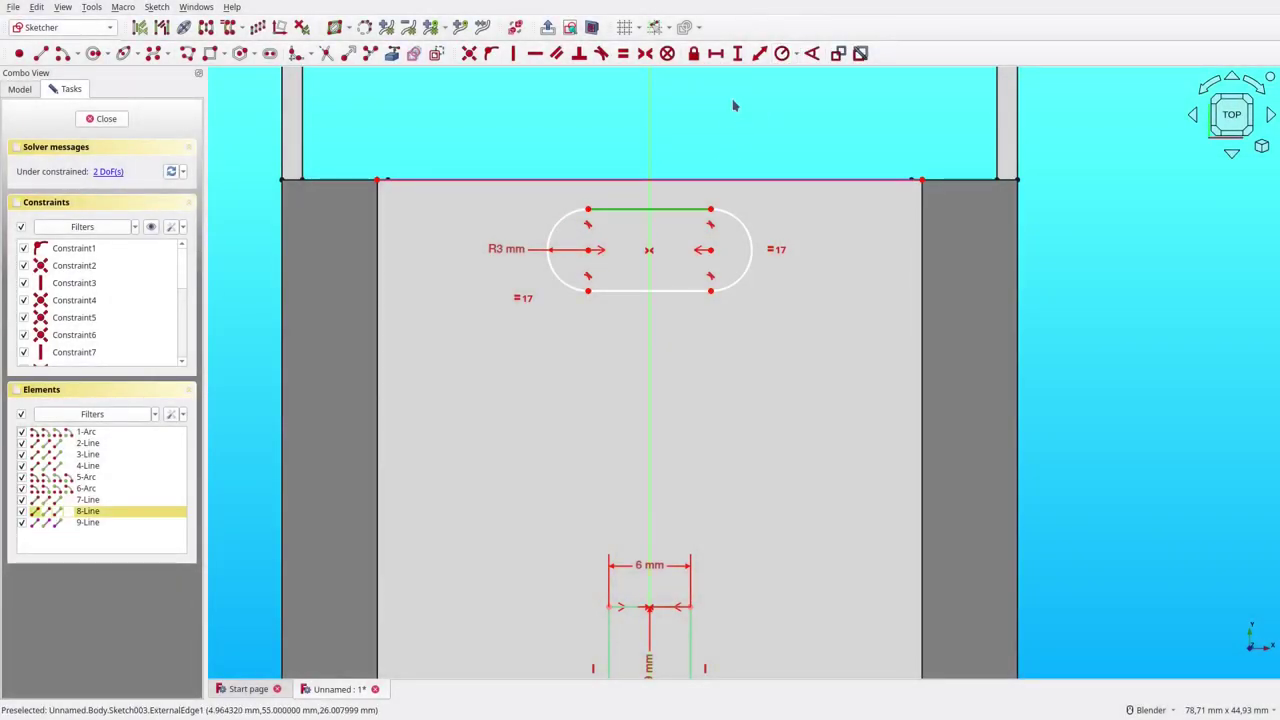
{"action": "left_click", "coordinate": [718, 58]}
{"action": "key", "text": "Return"}
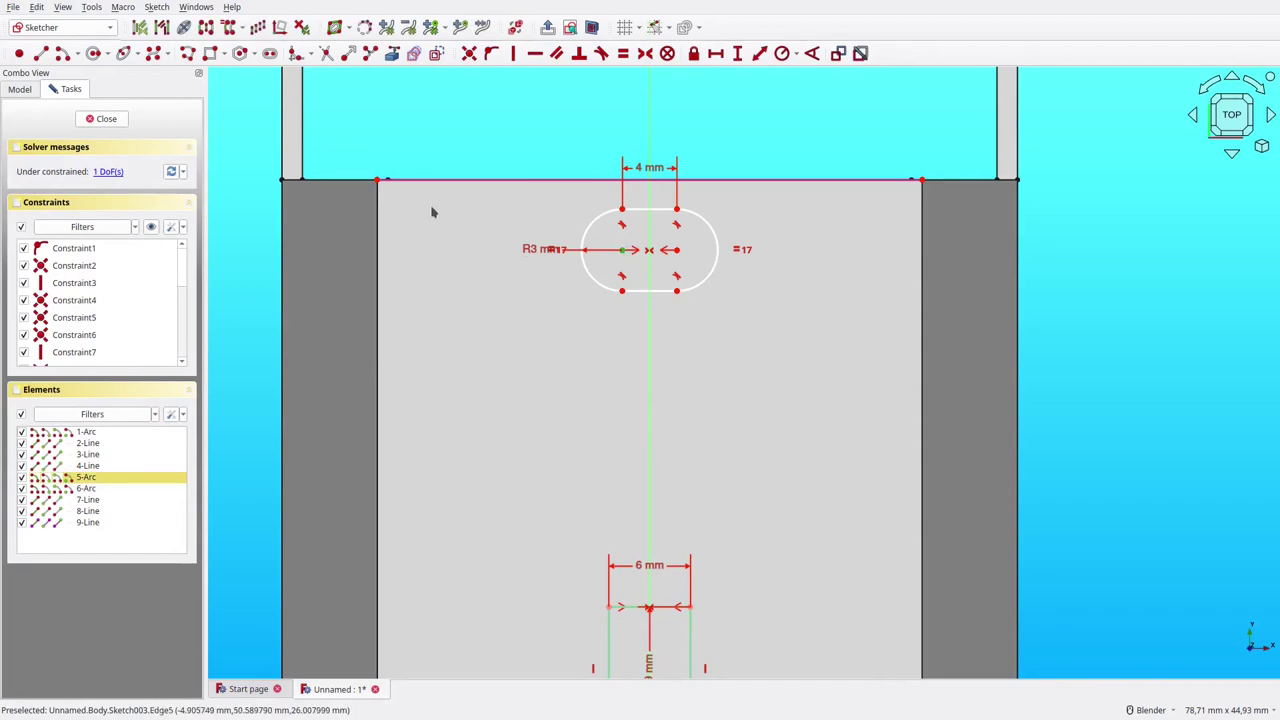
{"action": "left_click", "coordinate": [378, 181]}
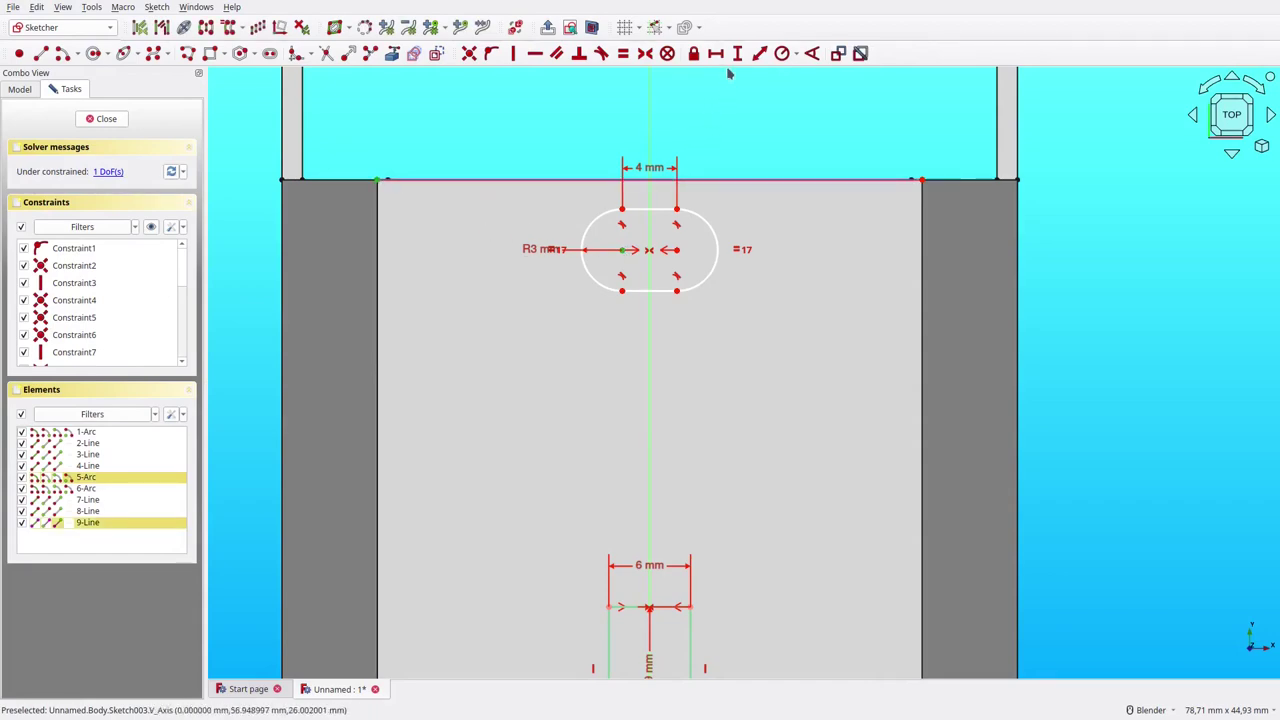
{"action": "left_click", "coordinate": [737, 53]}
{"action": "key", "text": "Return"}
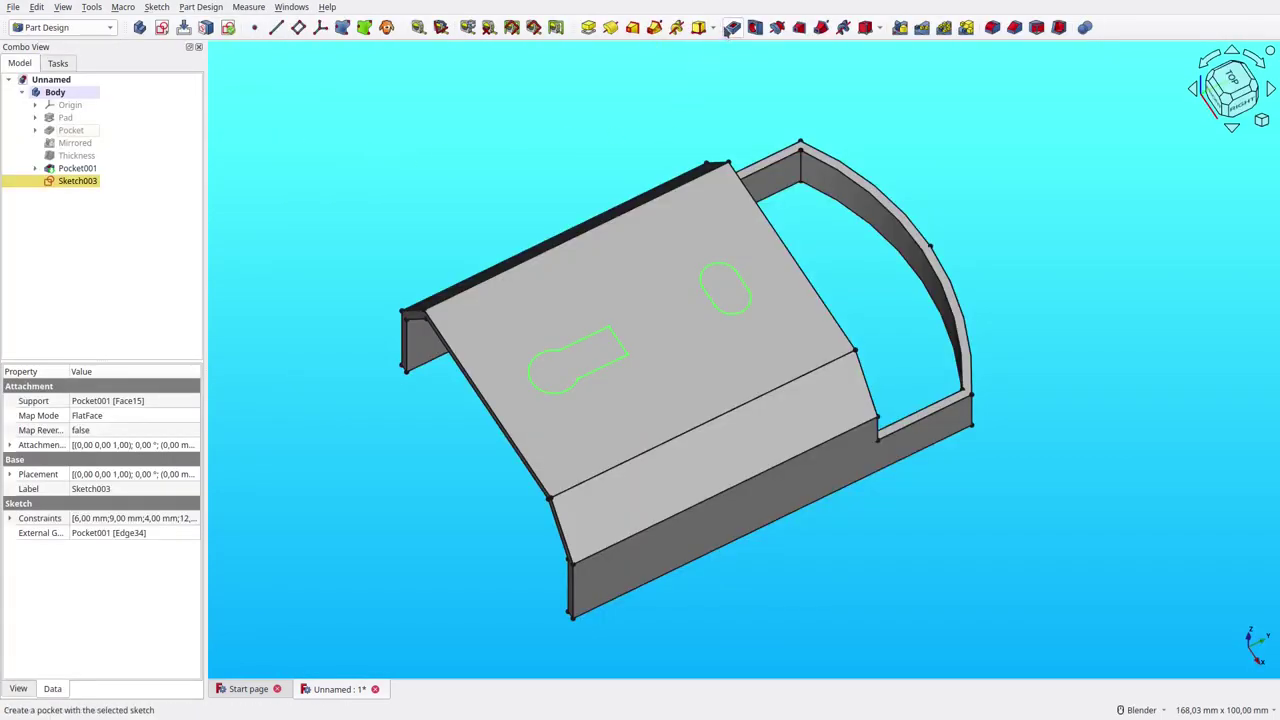
Step: Pocket the sketch Through all, cutting the keyhole and oval holes through the plate
{"action": "left_click", "coordinate": [733, 27]}
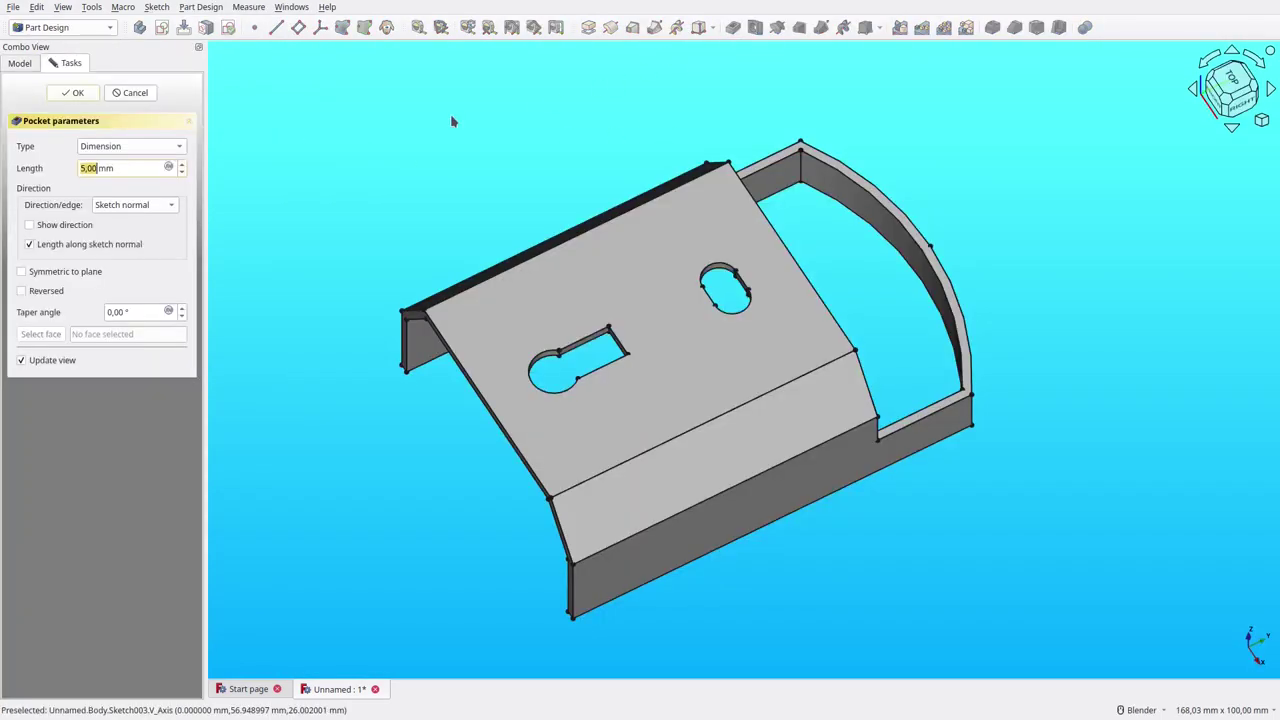
{"action": "left_click", "coordinate": [153, 146]}
{"action": "left_click", "coordinate": [150, 162]}
{"action": "key", "text": "Return"}
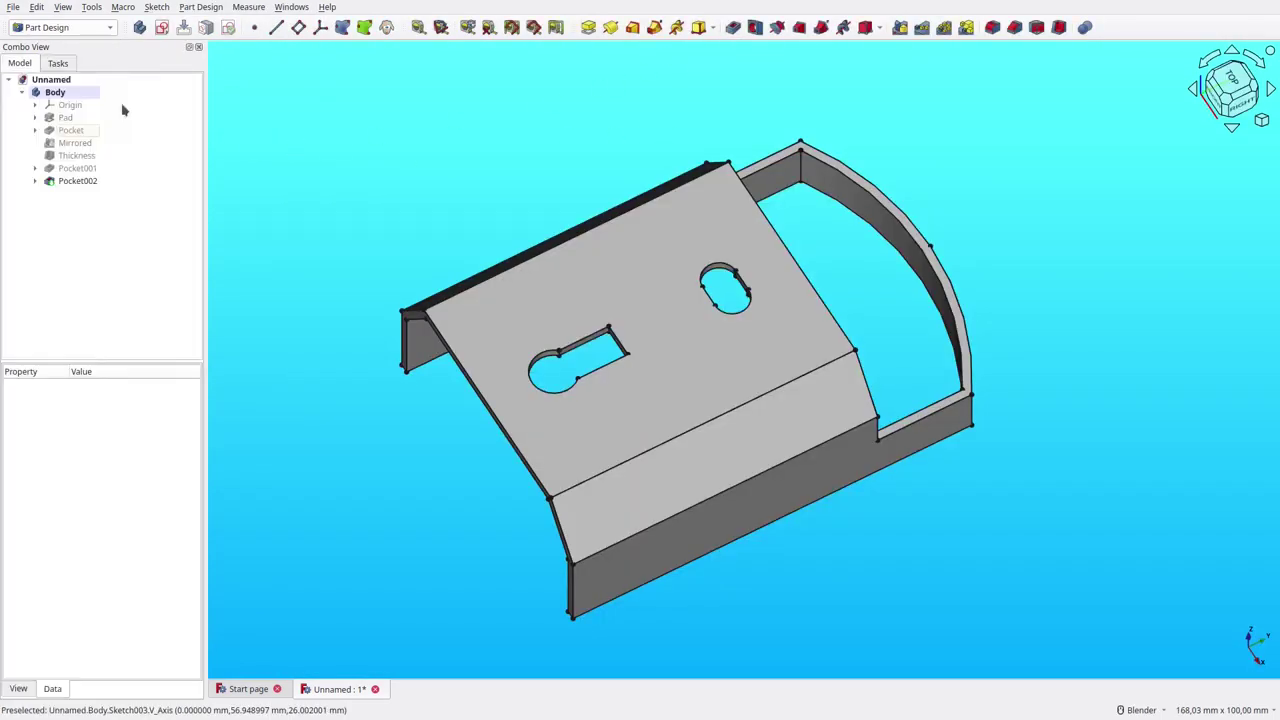
Step: Create a new sketch on the plate's top face
{"action": "left_click", "coordinate": [594, 271]}
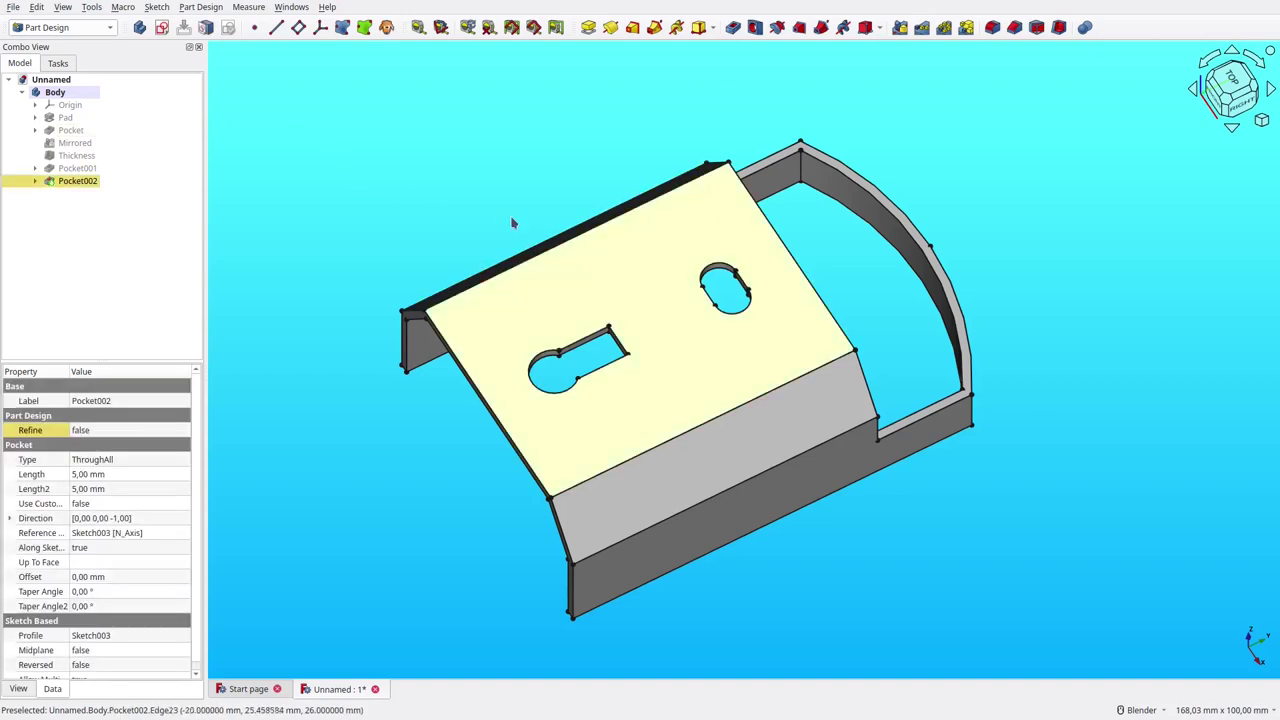
{"action": "left_click", "coordinate": [162, 29]}
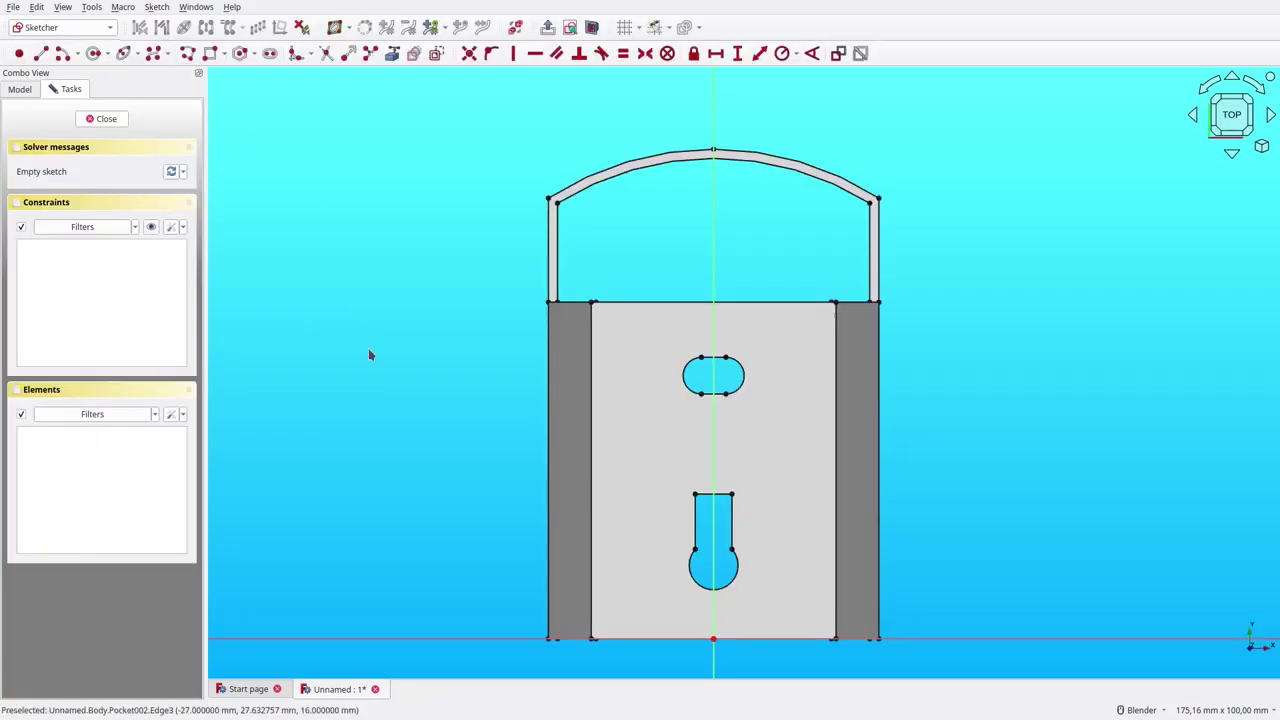
{"action": "scroll", "coordinate": [735, 622], "scroll_direction": "up", "scroll_amount": 4}
{"action": "scroll", "coordinate": [731, 614], "scroll_direction": "up", "scroll_amount": 2}
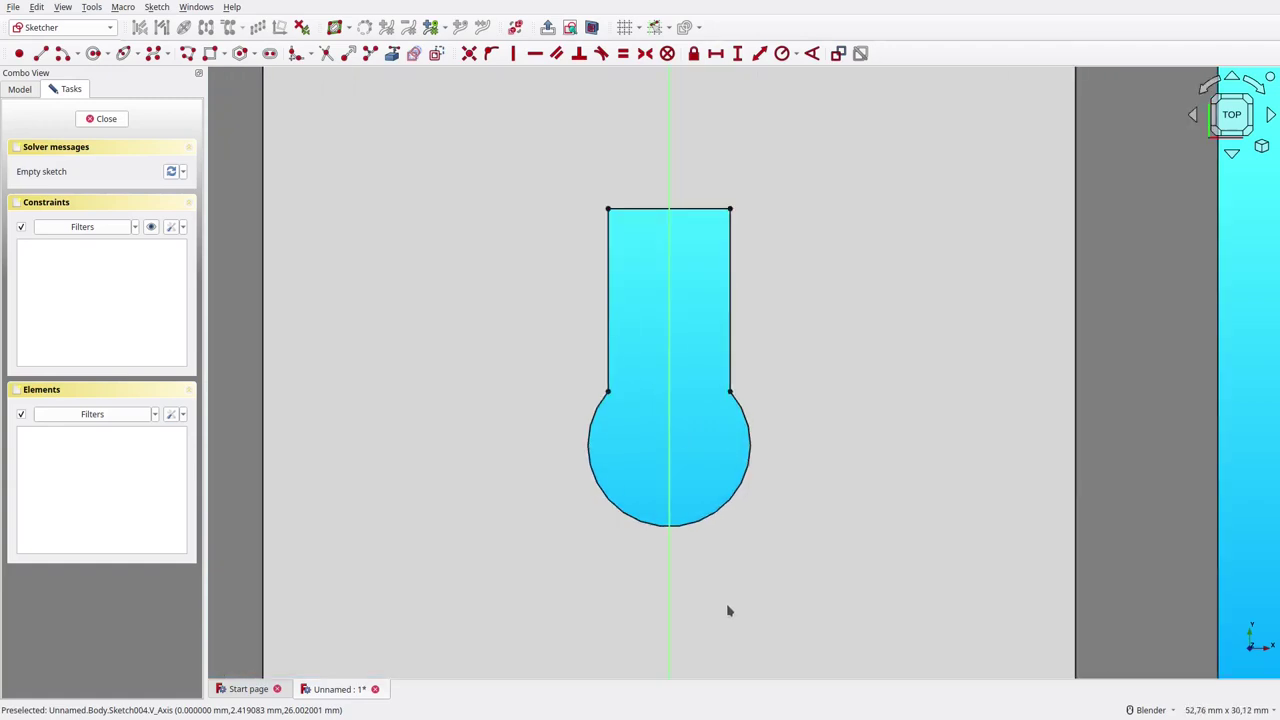
{"action": "left_click", "coordinate": [390, 55]}
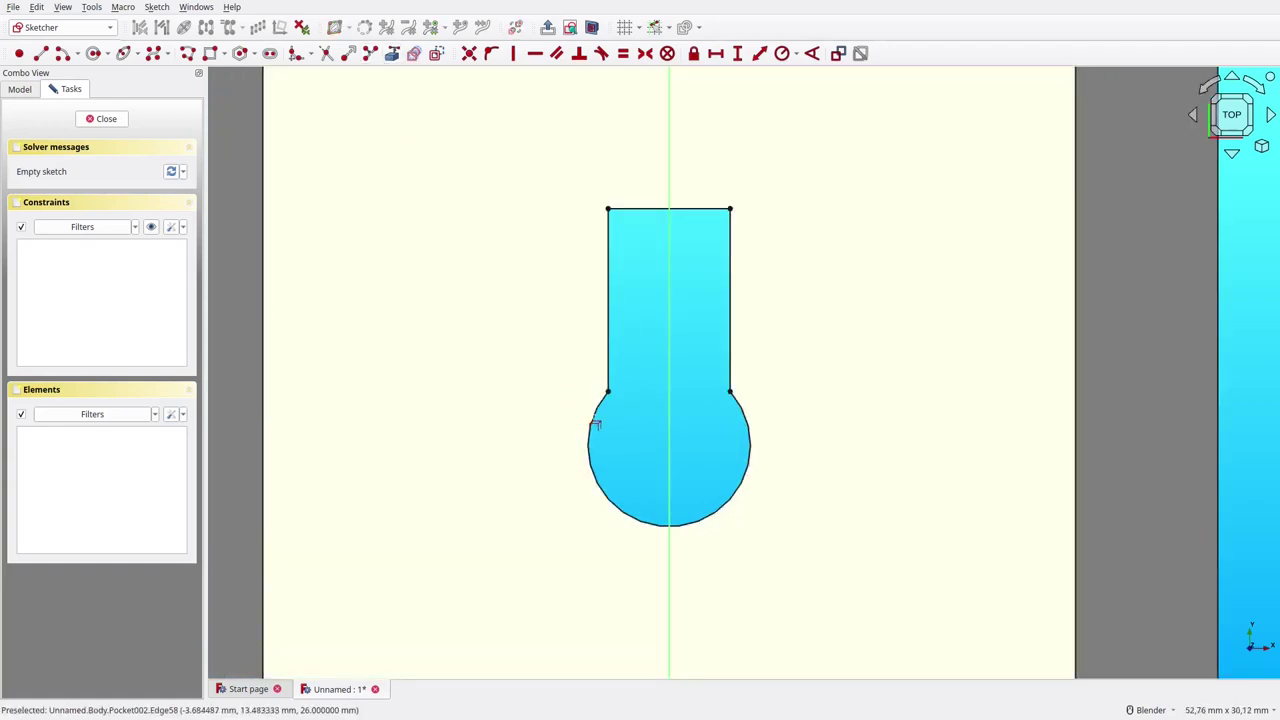
Step: Reference the keyhole's round edge and draw a larger concentric arc around it
{"action": "left_click", "coordinate": [594, 423]}
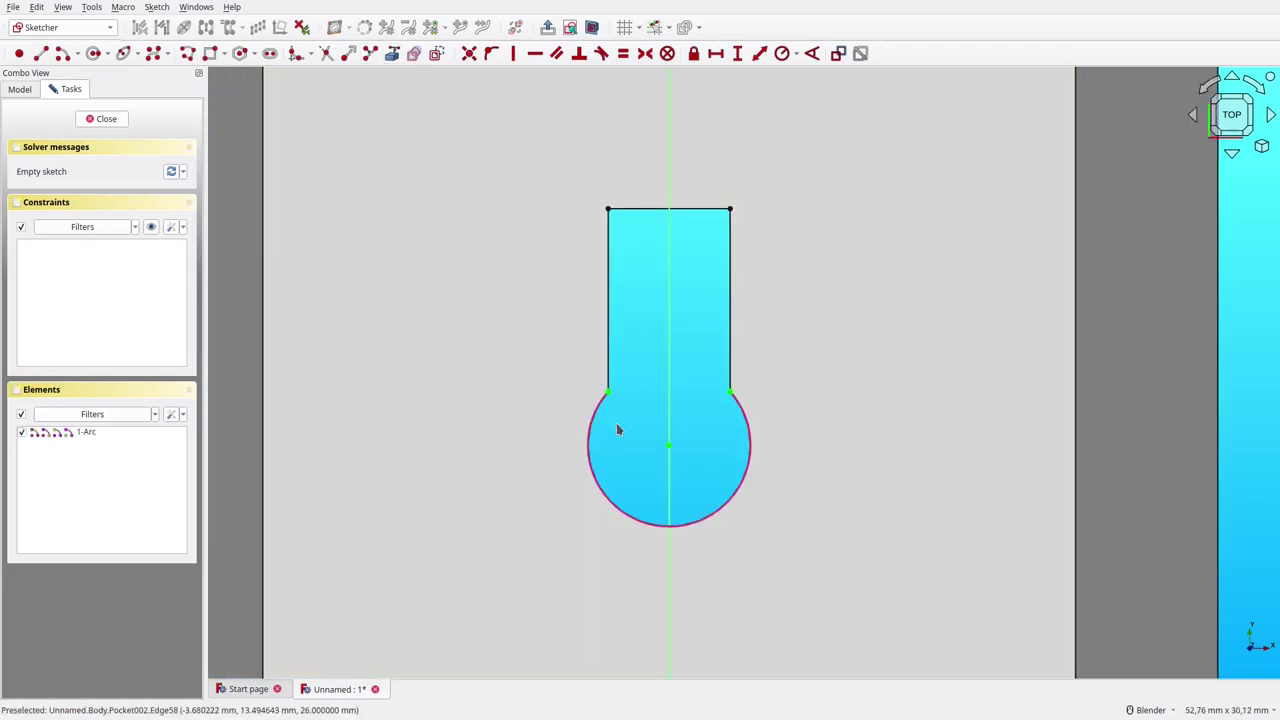
{"action": "left_click", "coordinate": [66, 56]}
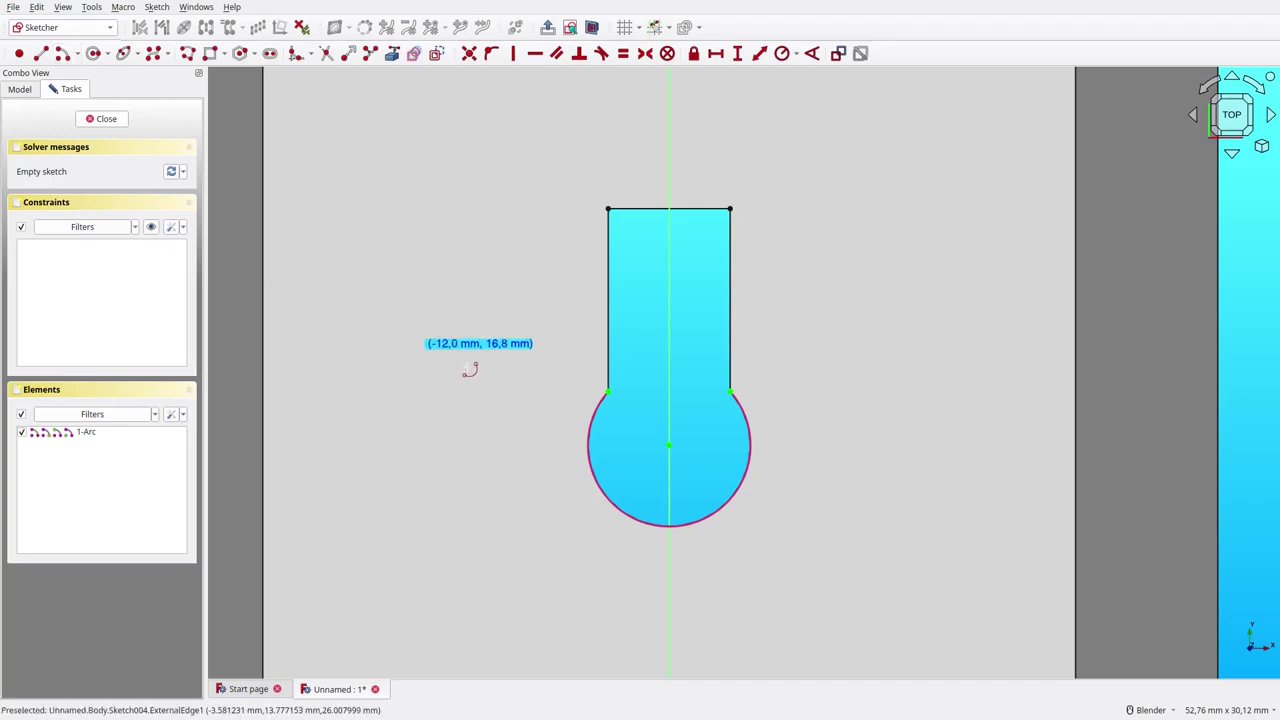
{"action": "left_click", "coordinate": [670, 448]}
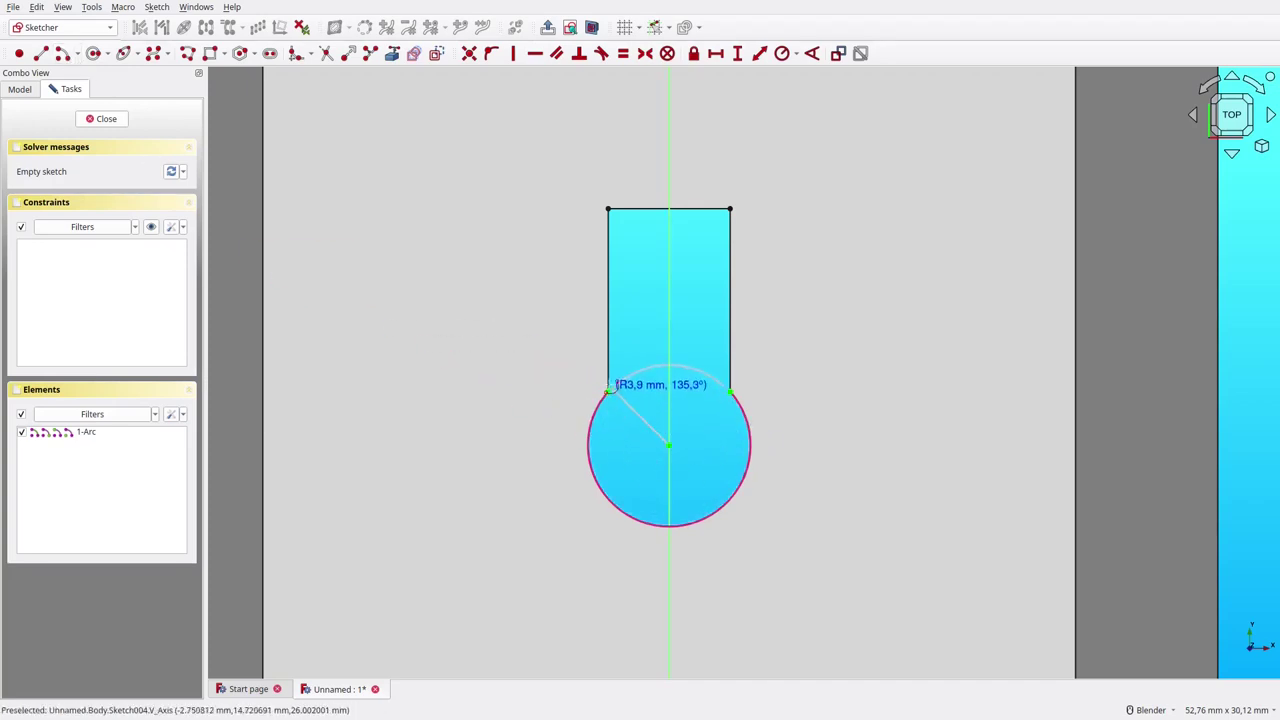
{"action": "left_click", "coordinate": [564, 422]}
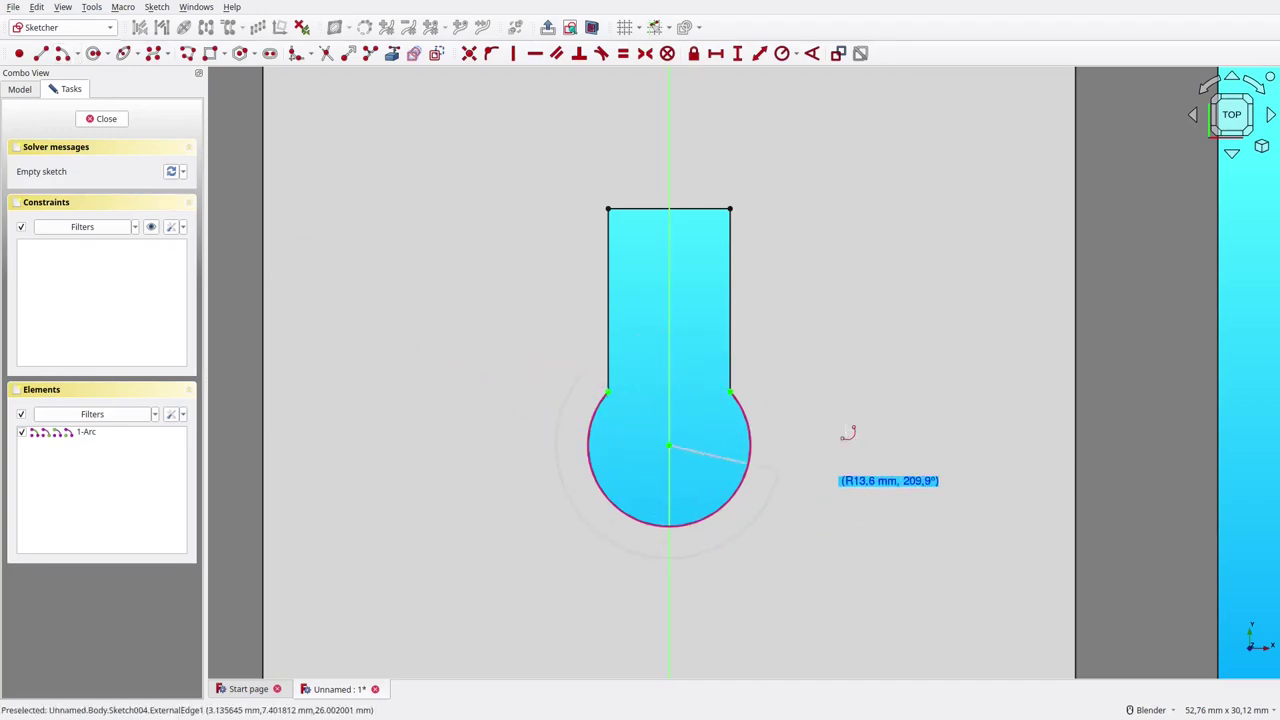
{"action": "left_click", "coordinate": [761, 350]}
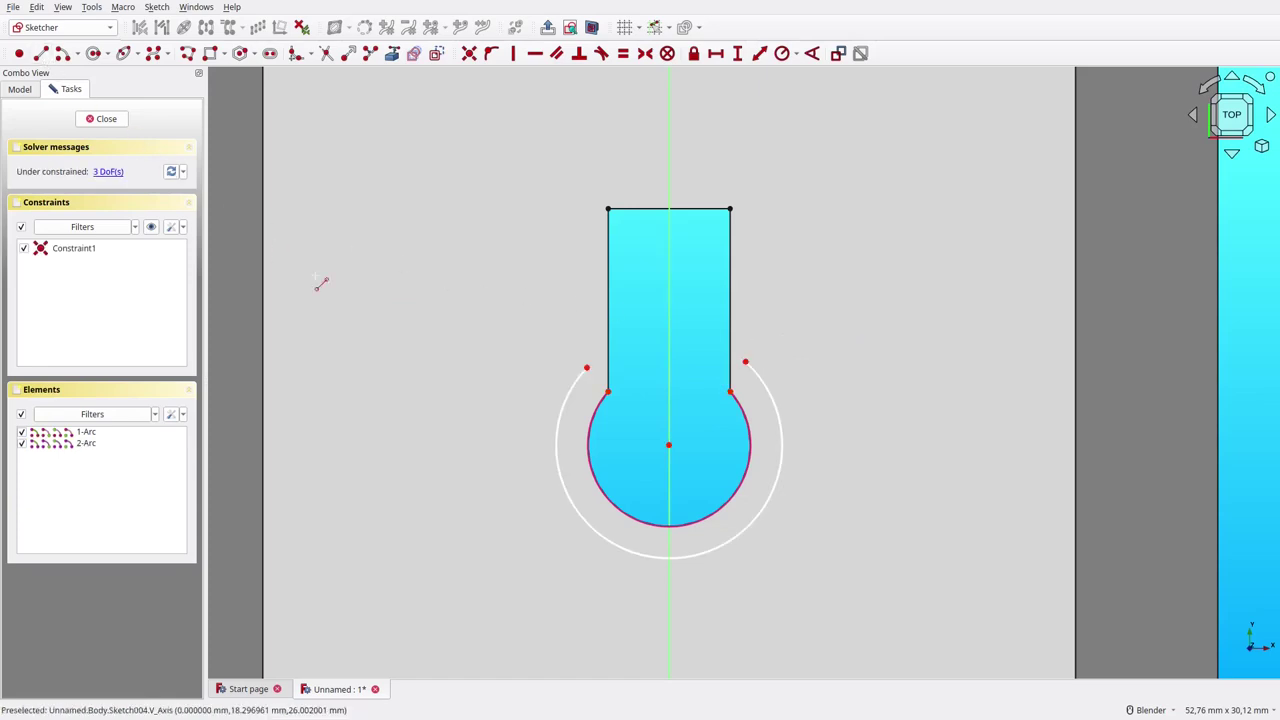
Step: Close the arc with a horizontal line and add a short perpendicular line to the keyhole corner
{"action": "left_click", "coordinate": [587, 367]}
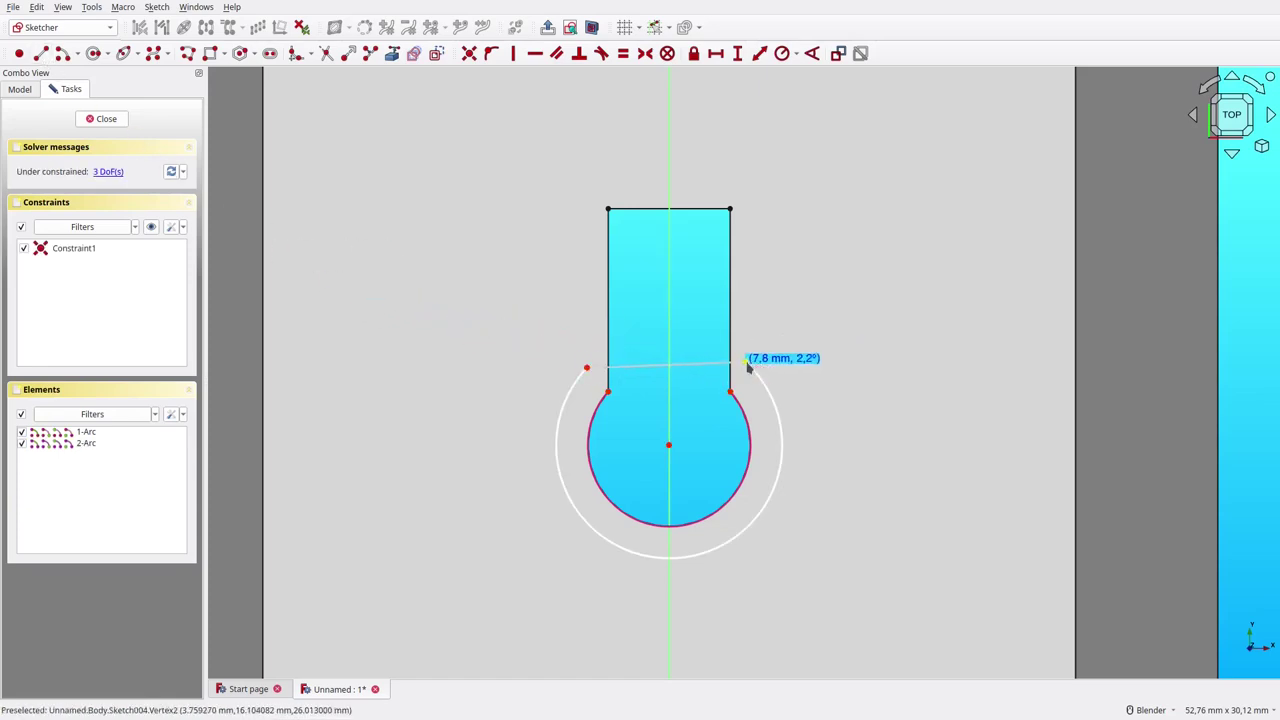
{"action": "left_click", "coordinate": [745, 362]}
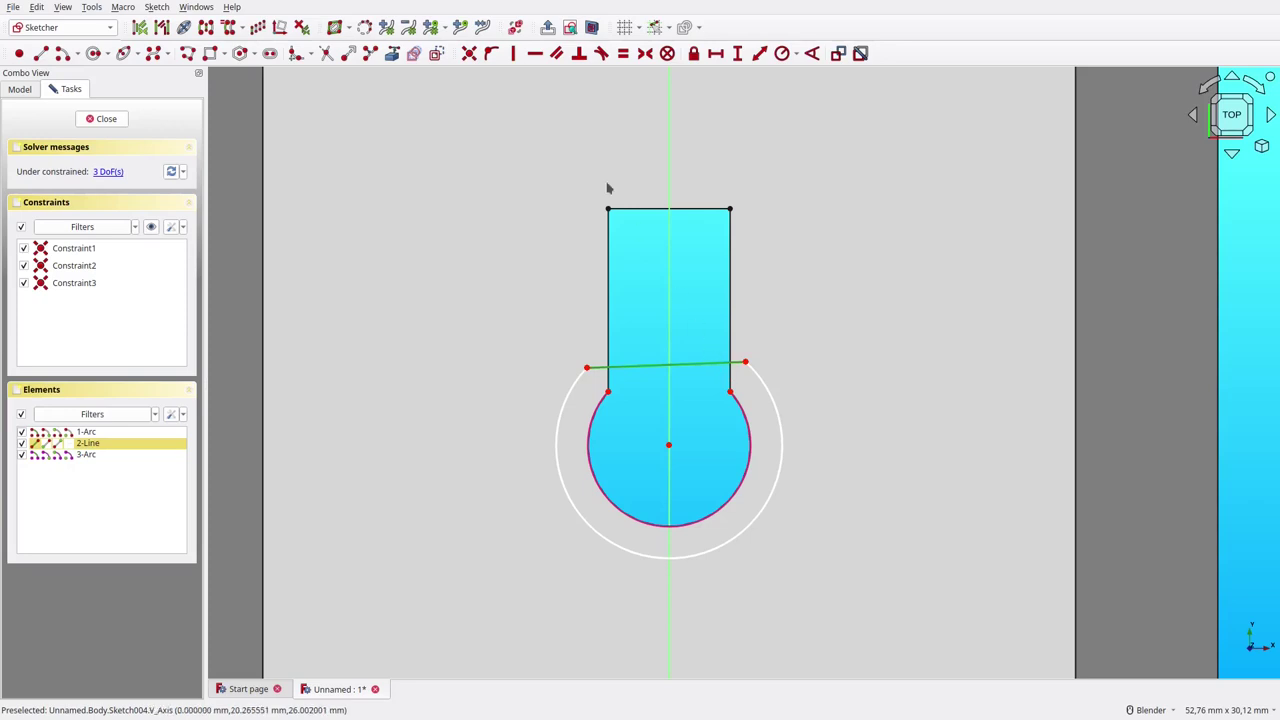
{"action": "left_click", "coordinate": [535, 53]}
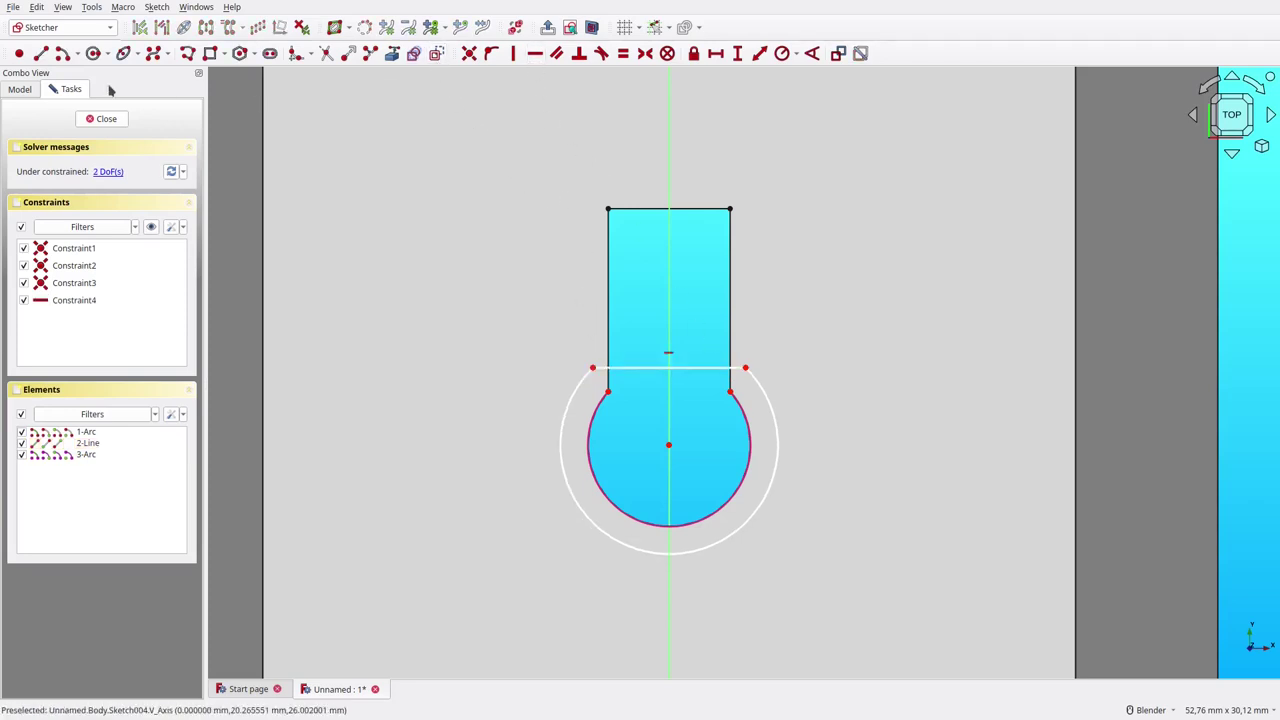
{"action": "left_click", "coordinate": [41, 53]}
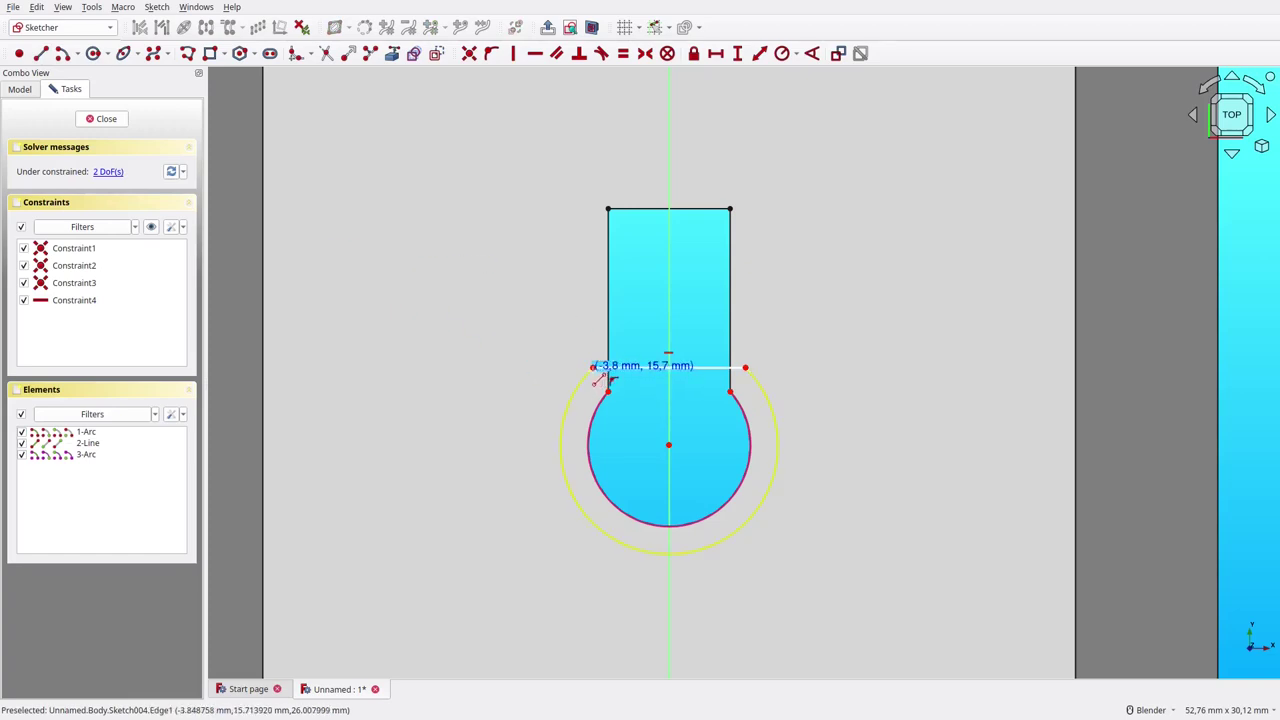
{"action": "left_click", "coordinate": [593, 368]}
{"action": "left_click", "coordinate": [607, 390]}
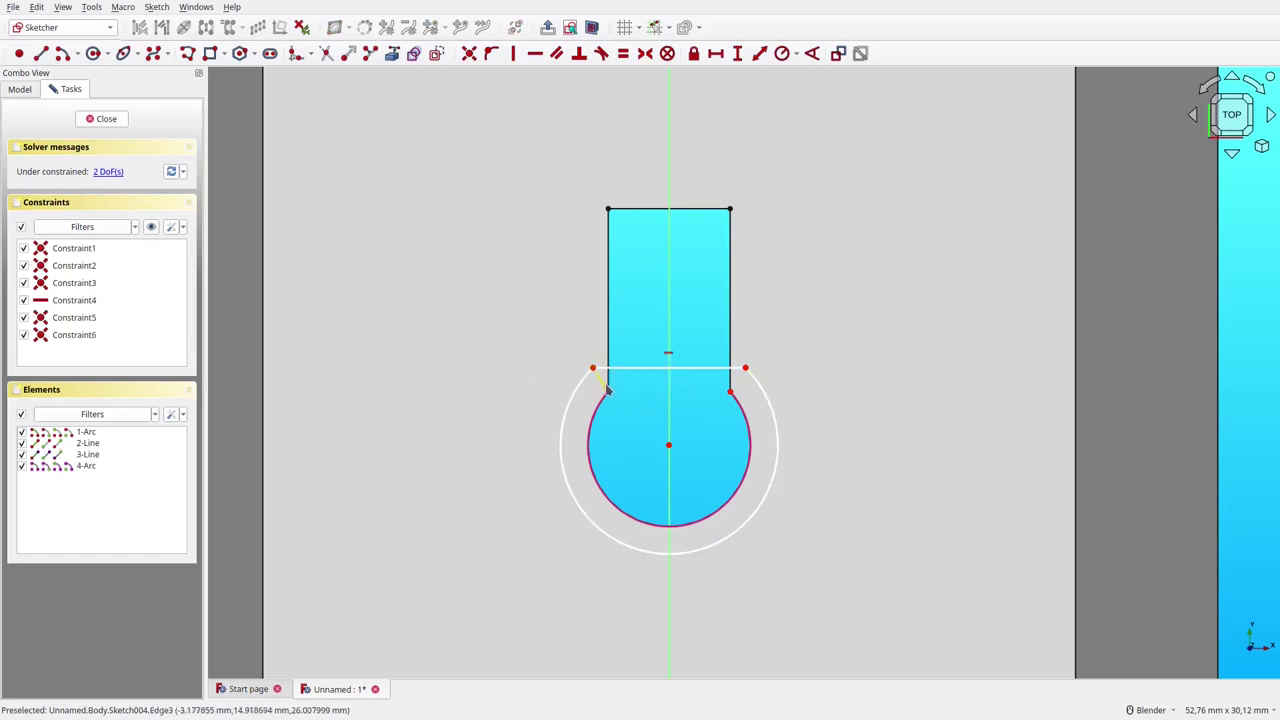
{"action": "left_click", "coordinate": [607, 390]}
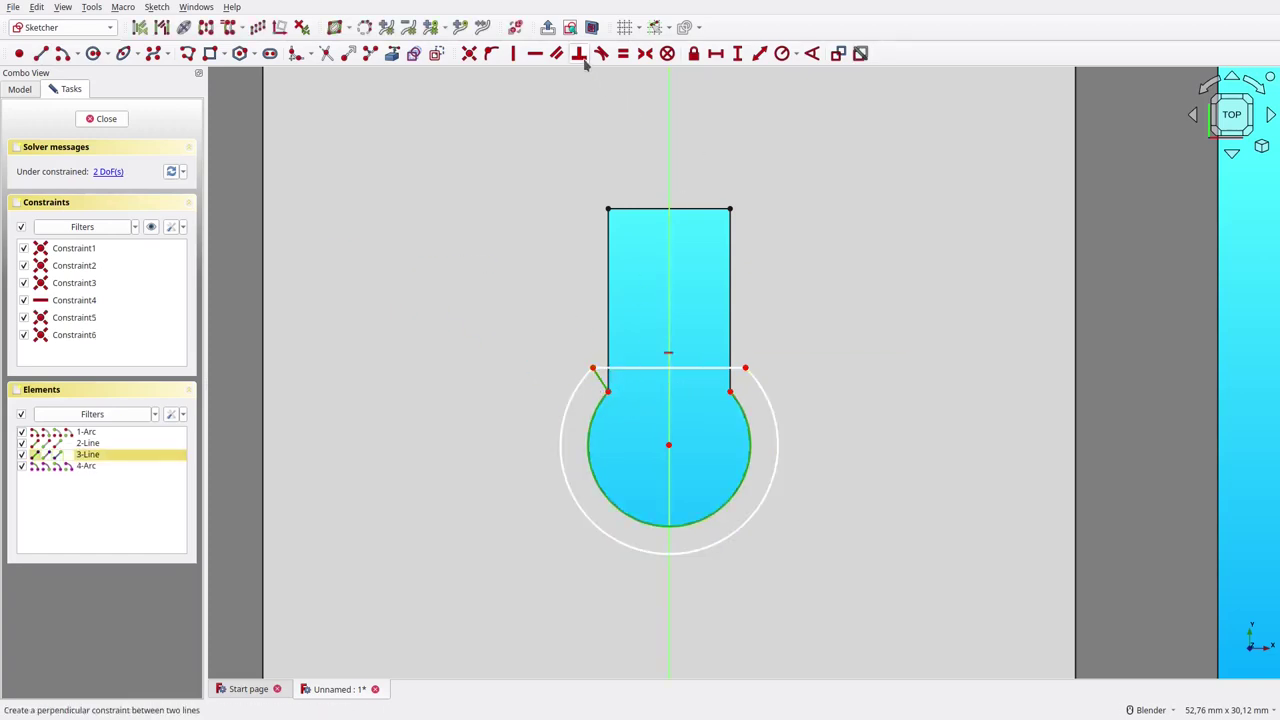
{"action": "left_click", "coordinate": [585, 61]}
Step: Give the outer arc a 5.5 mm radius
{"action": "left_click", "coordinate": [761, 383]}
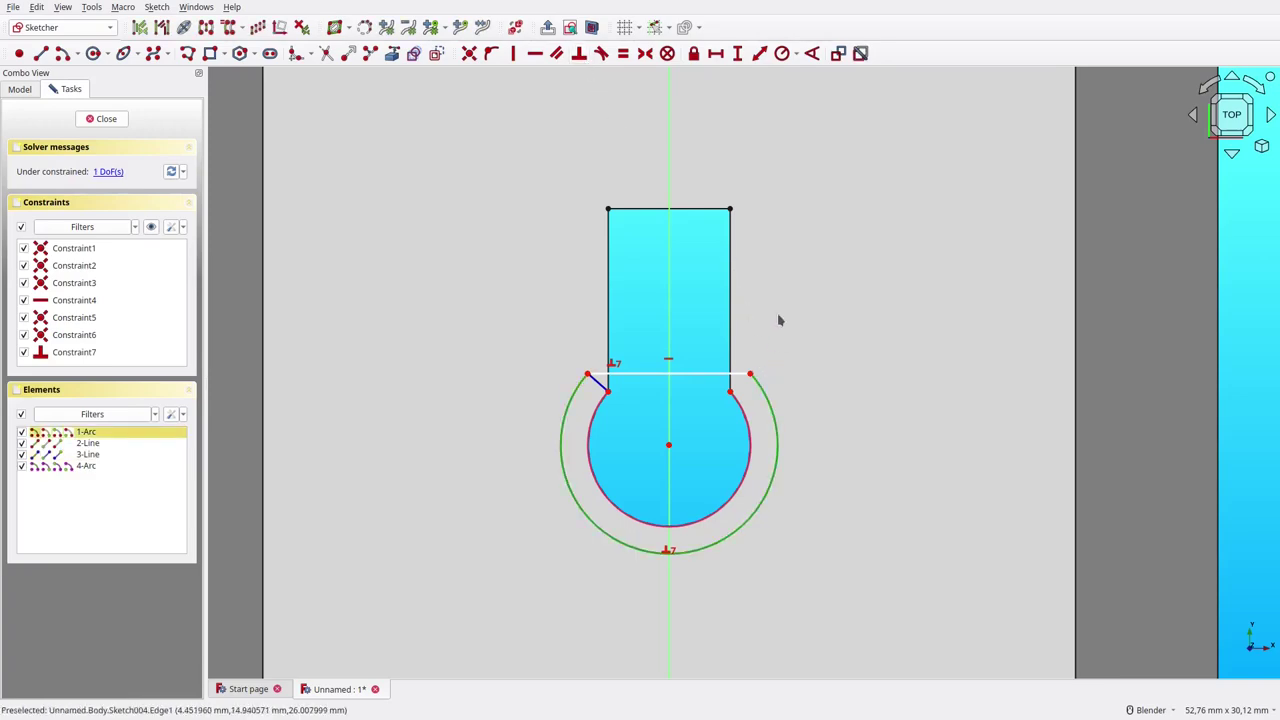
{"action": "left_click", "coordinate": [782, 54]}
{"action": "type", "text": "5,5"}
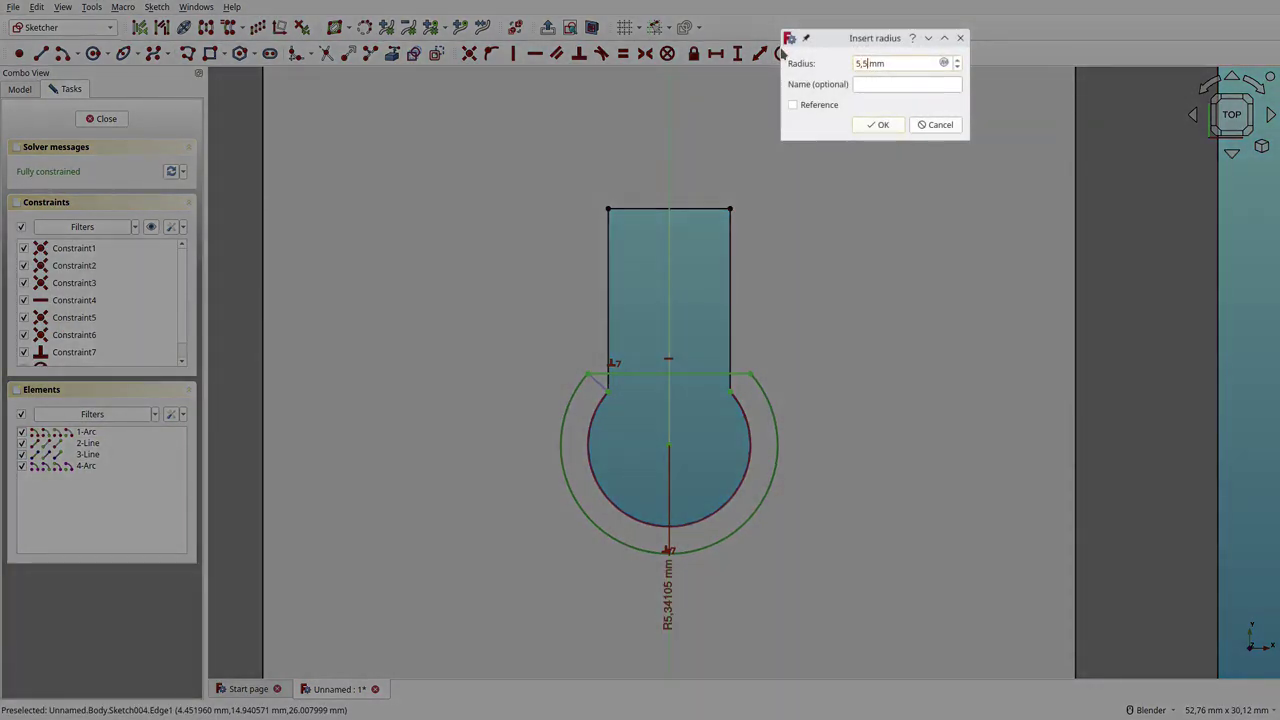
{"action": "key", "text": "Return"}
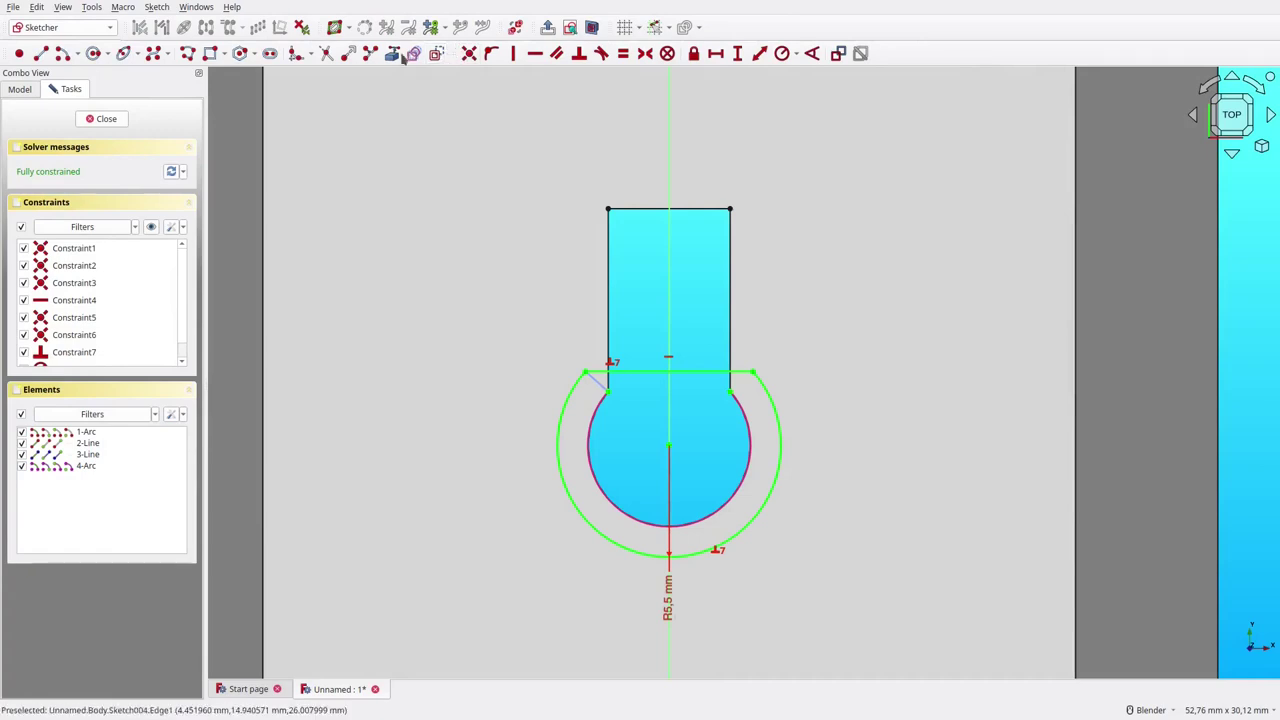
Step: Add a 1.5 mm radius circle at the arc's centre
{"action": "left_click", "coordinate": [93, 53]}
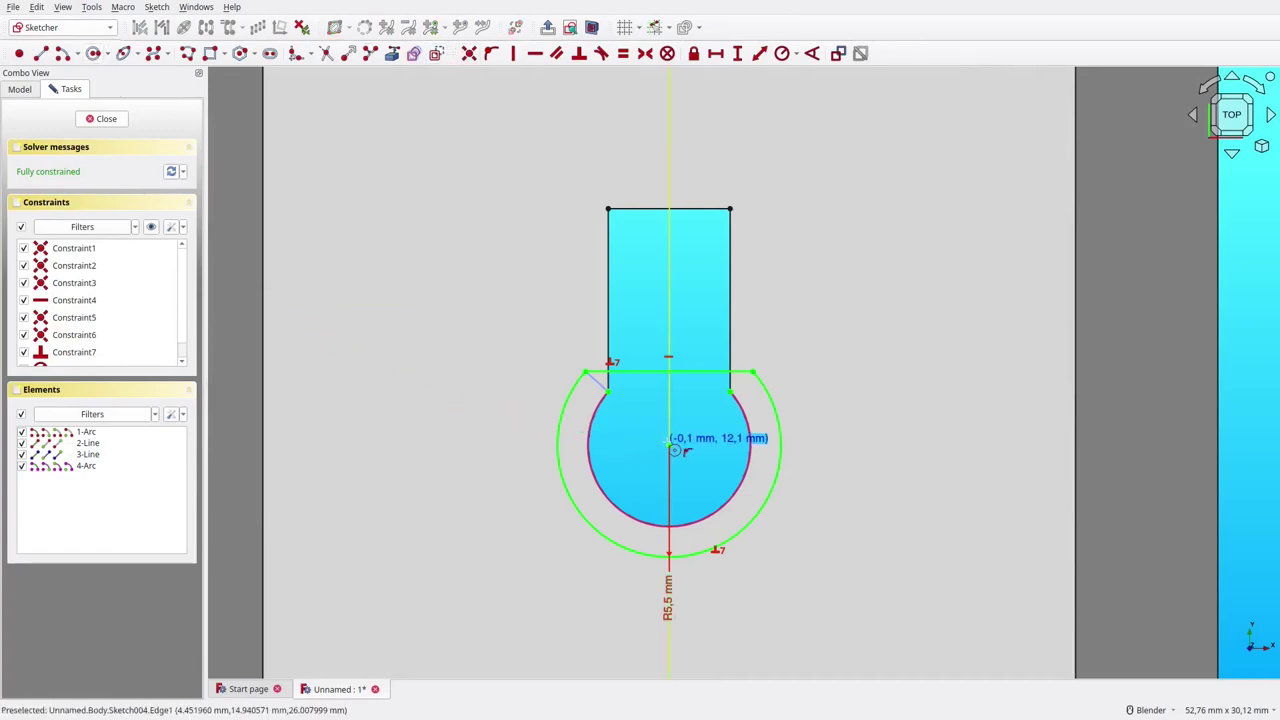
{"action": "left_click", "coordinate": [668, 446]}
{"action": "left_click", "coordinate": [646, 406]}
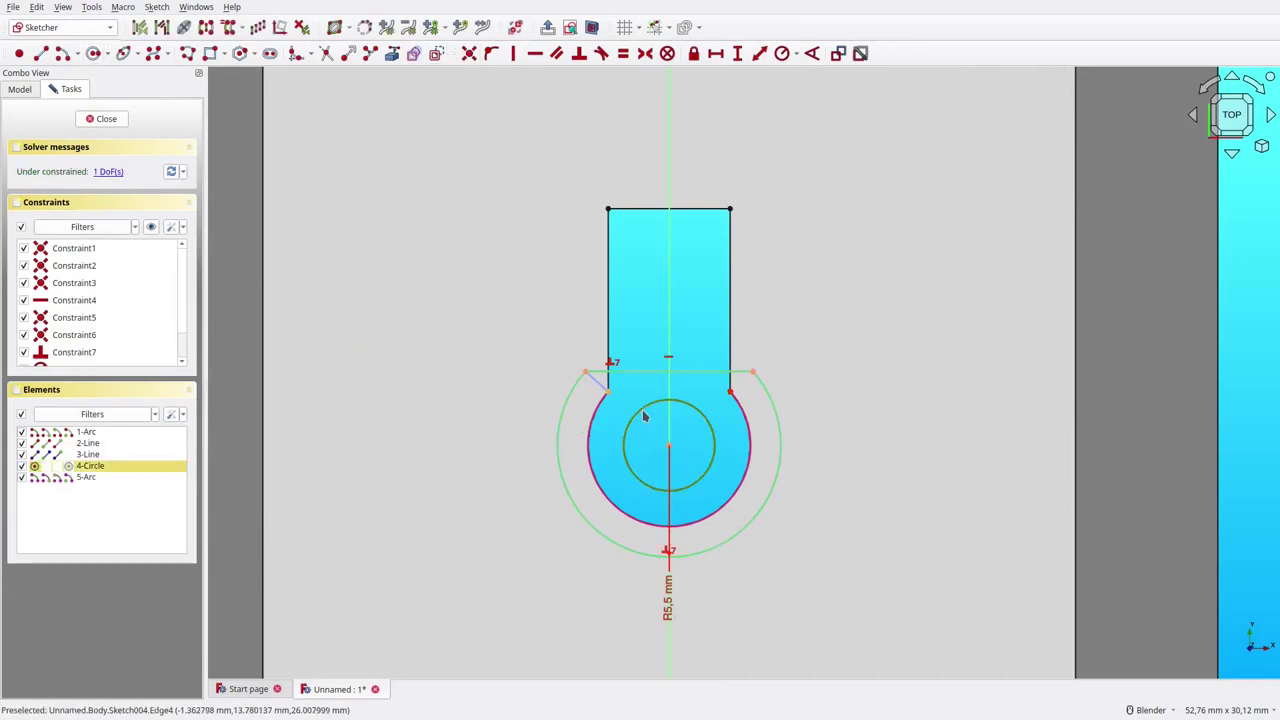
{"action": "left_click", "coordinate": [778, 56]}
{"action": "type", "text": "1"}
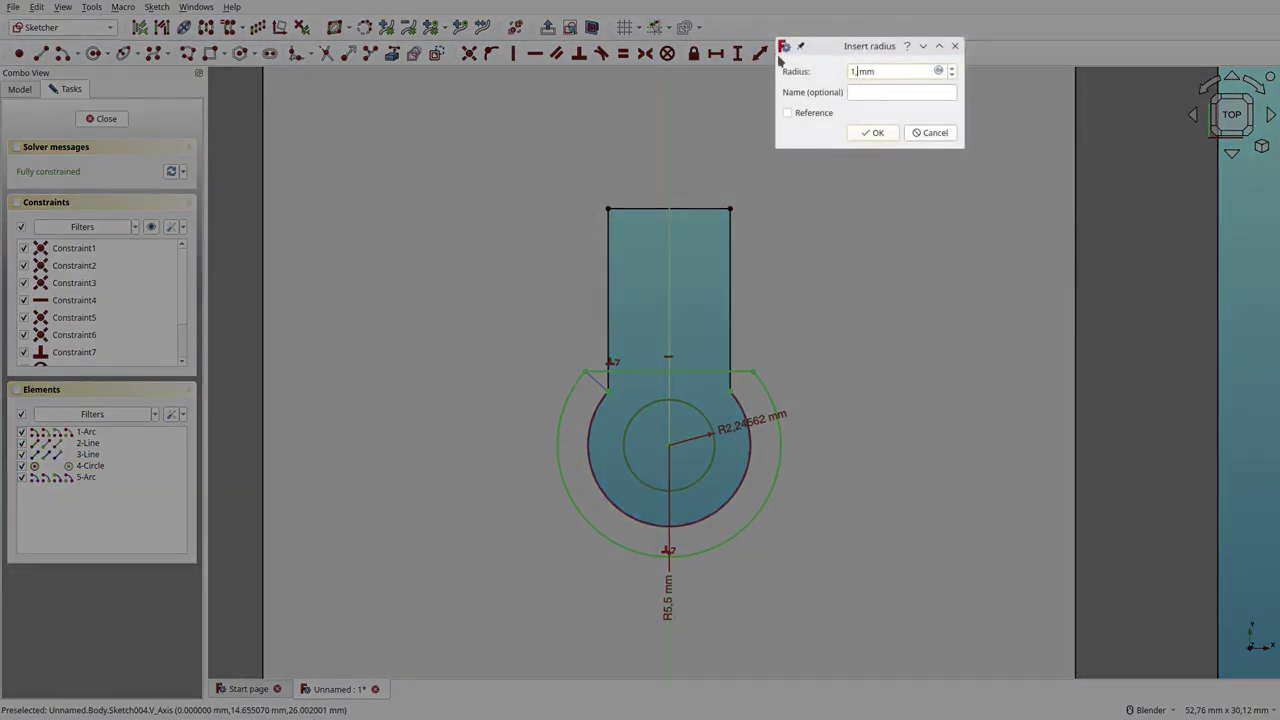
{"action": "type", "text": ",5"}
{"action": "key", "text": "Return"}
{"action": "mouse_move", "coordinate": [801, 159]}
{"action": "middle_mouse_down", "text": "shift"}
{"action": "mouse_move", "coordinate": [777, 380]}
{"action": "mouse_move", "coordinate": [797, 543]}
{"action": "mouse_move", "coordinate": [794, 531]}
{"action": "middle_mouse_up", "text": "shift"}
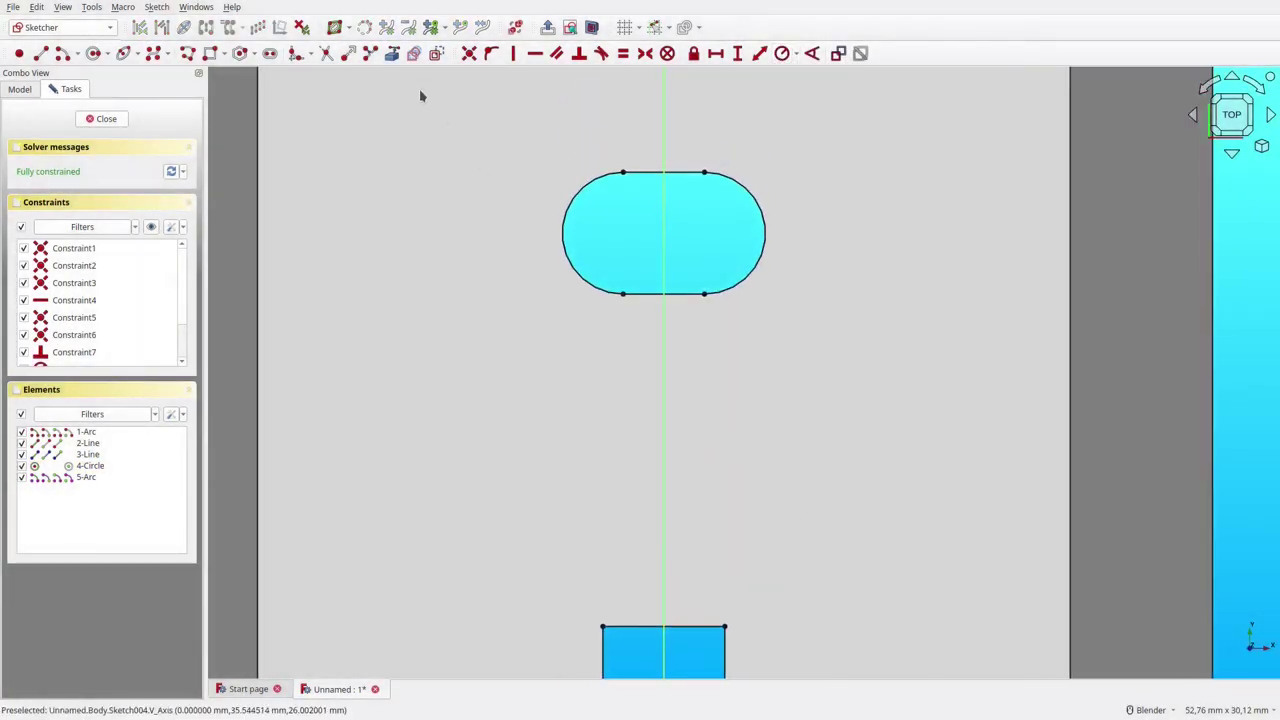
Step: Reference the oval's rounded ends and draw an R5 mm slot outlining the oval hole
{"action": "left_click", "coordinate": [436, 53]}
{"action": "left_click", "coordinate": [564, 215]}
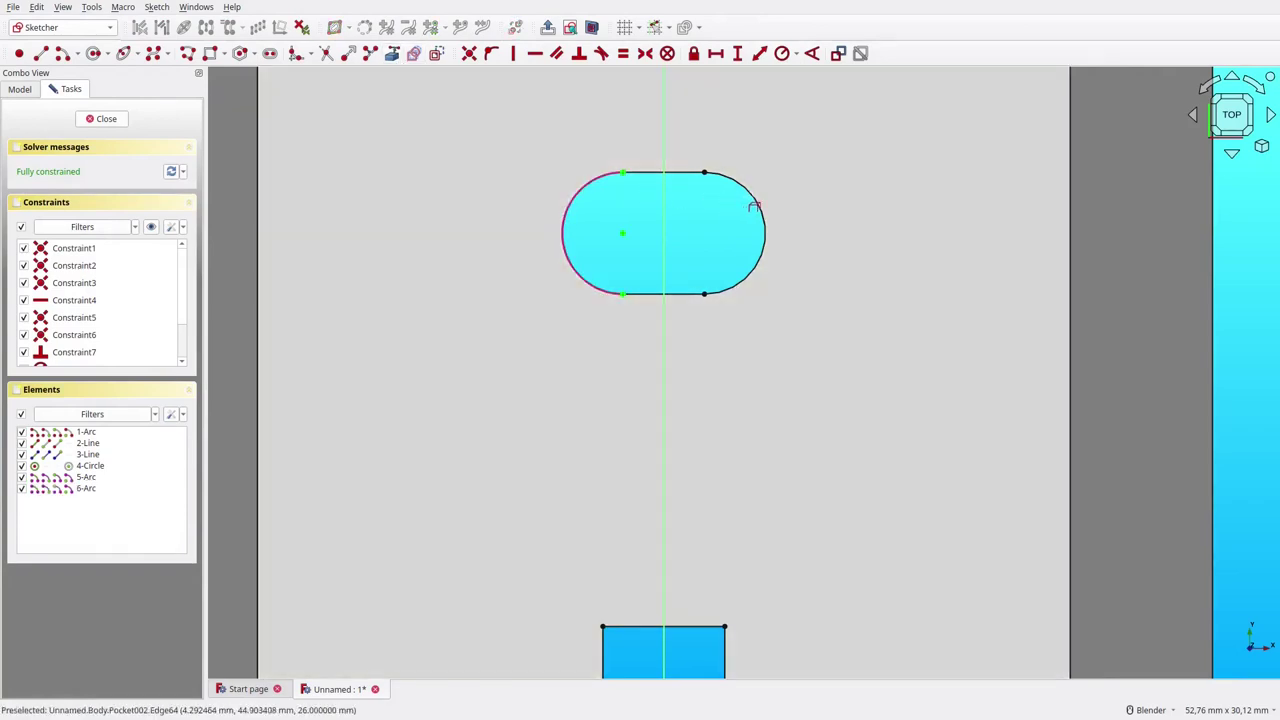
{"action": "left_click", "coordinate": [757, 202]}
{"action": "right_click", "coordinate": [745, 207]}
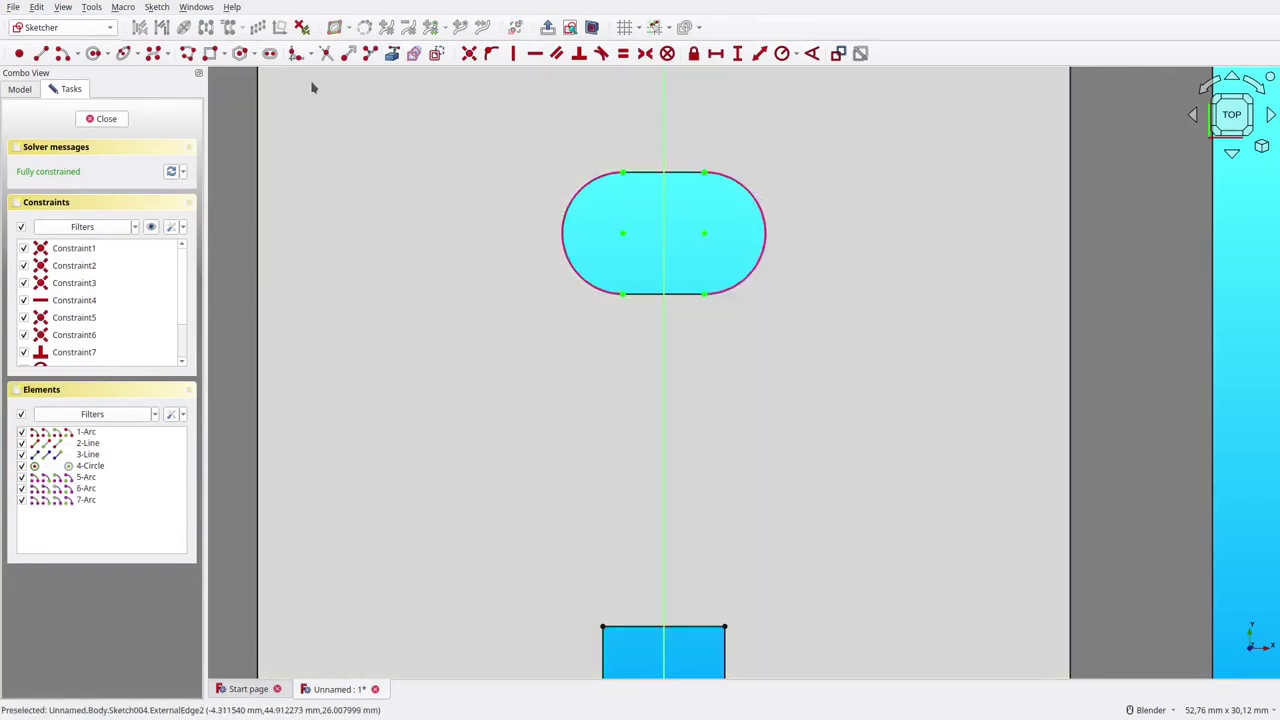
{"action": "left_click", "coordinate": [269, 53]}
{"action": "left_click", "coordinate": [622, 233]}
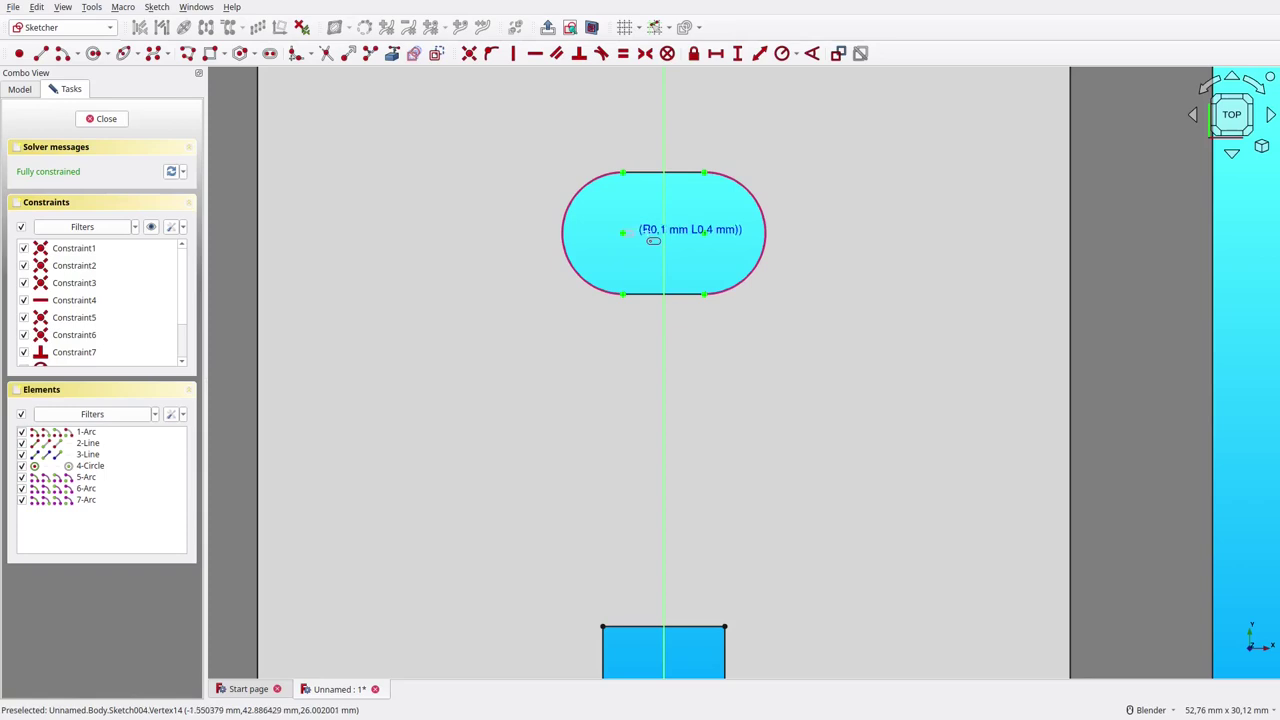
{"action": "left_click", "coordinate": [704, 233]}
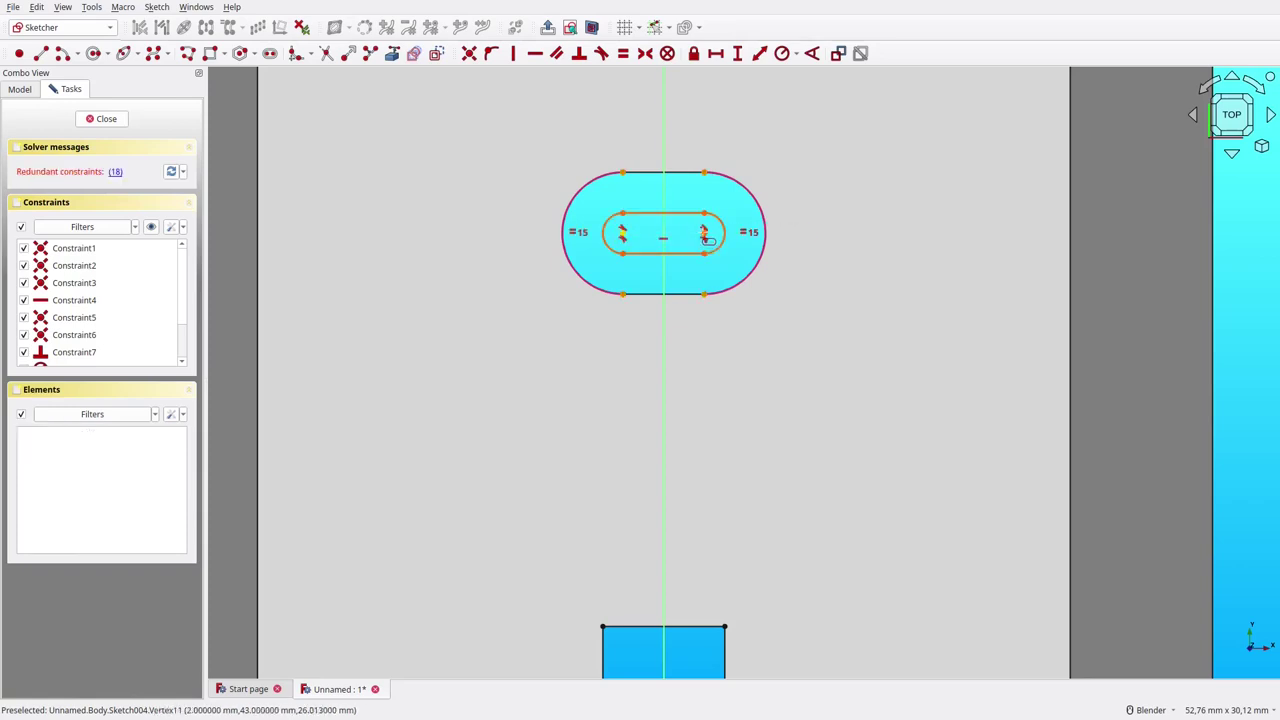
{"action": "left_click", "coordinate": [115, 172]}
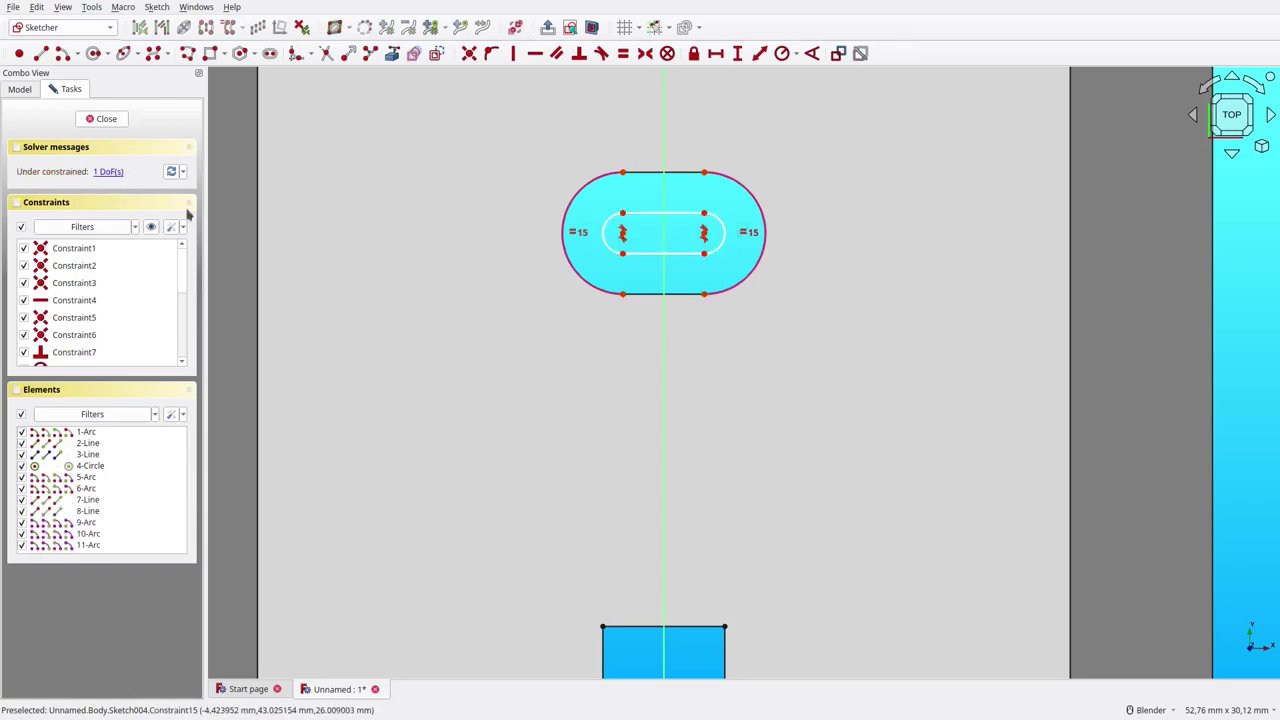
{"action": "left_click", "coordinate": [611, 250]}
{"action": "left_click", "coordinate": [783, 60]}
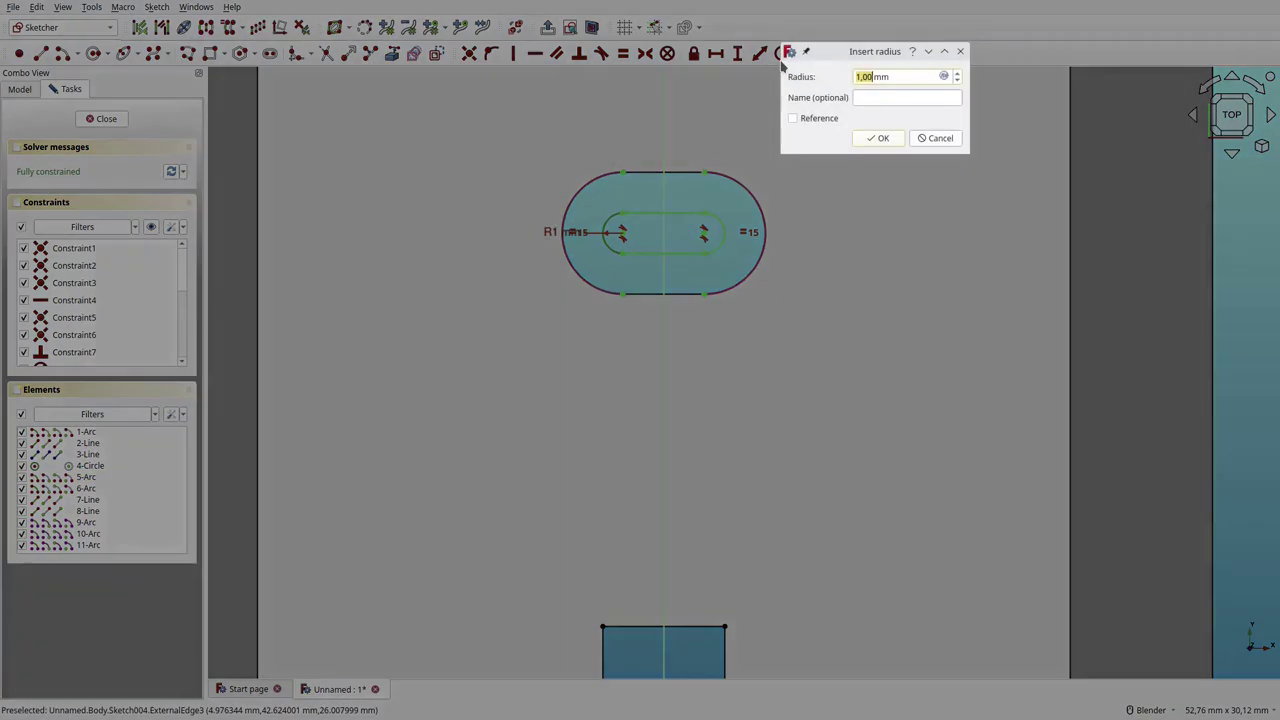
{"action": "type", "text": "5"}
{"action": "key", "text": "Return"}
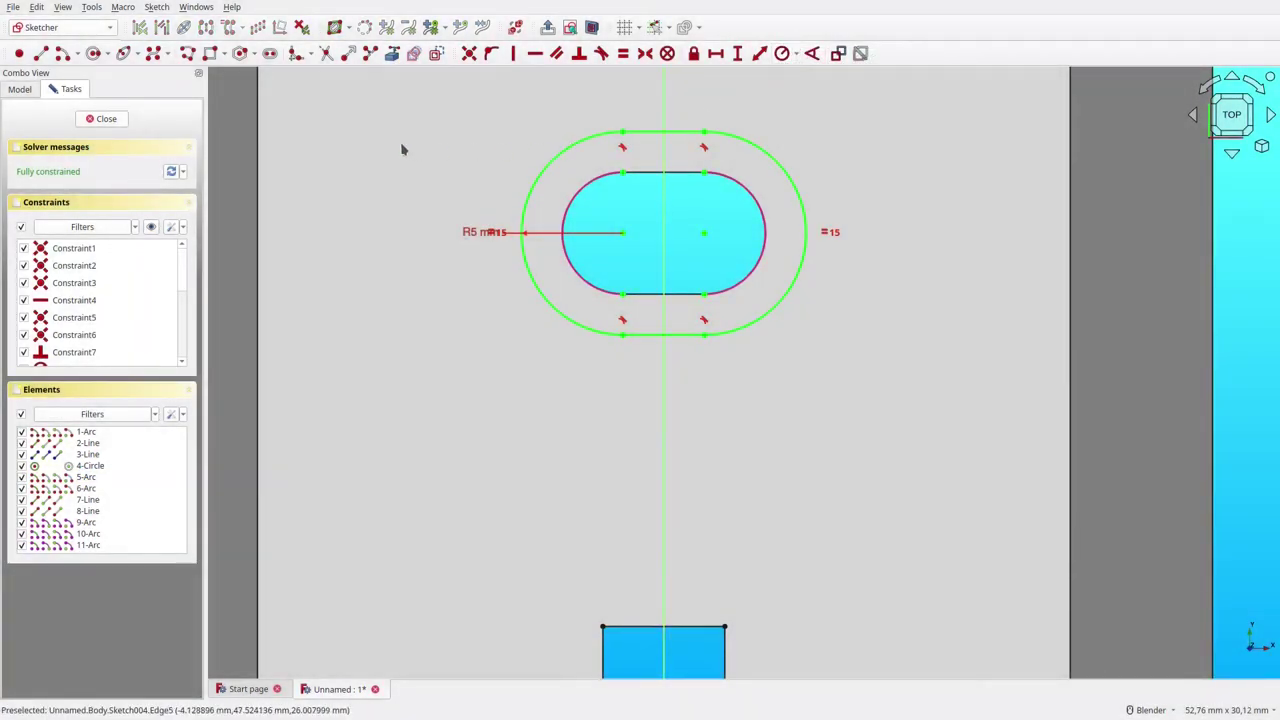
Step: Draw an inner slot between the same centres with a 1.5 mm radius
{"action": "left_click", "coordinate": [622, 232]}
{"action": "left_click", "coordinate": [703, 236]}
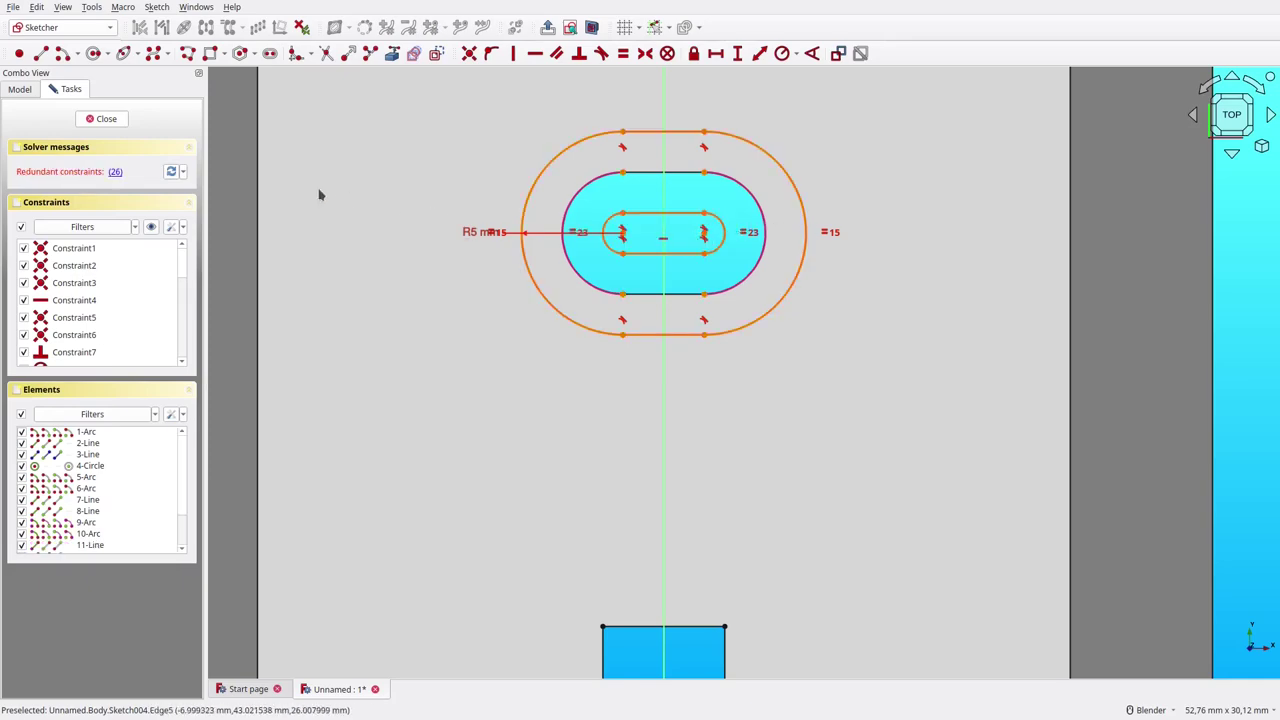
{"action": "left_click", "coordinate": [718, 232]}
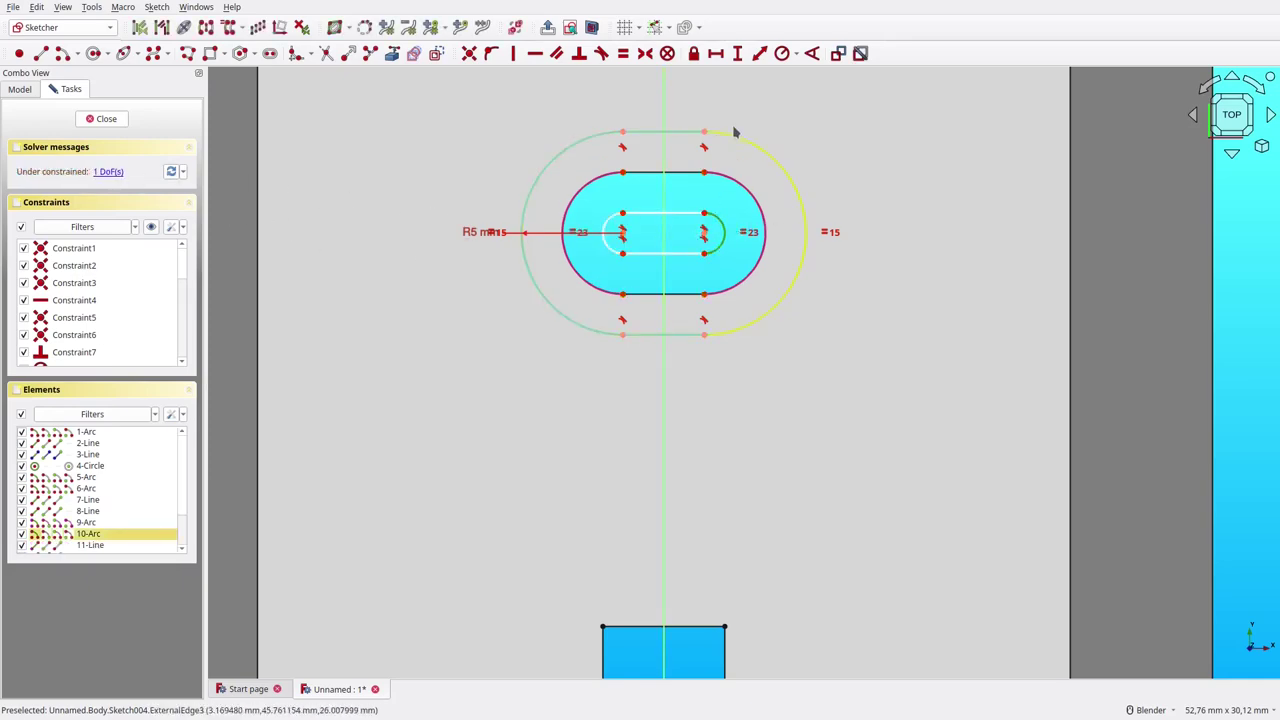
{"action": "left_click", "coordinate": [783, 58]}
{"action": "type", "text": ".5"}
{"action": "key", "text": "Return"}
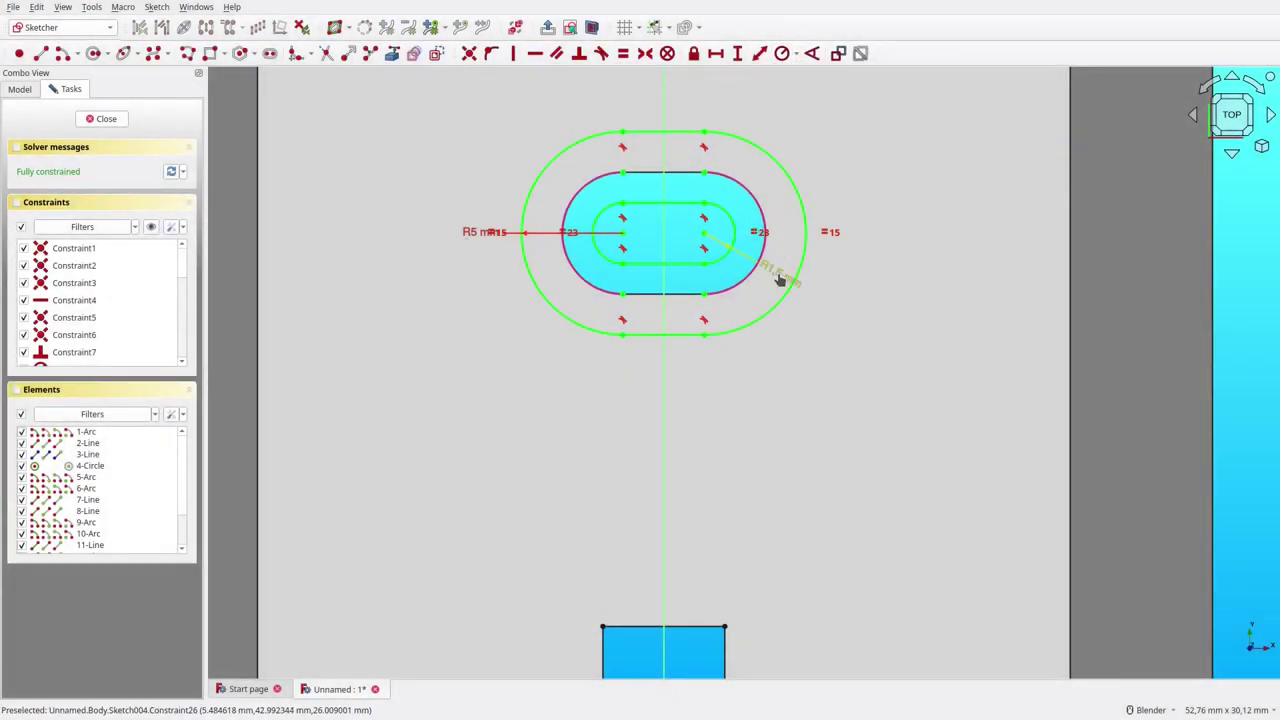
Step: Close the sketch and pad Sketch004 by 4 mm
{"action": "left_click", "coordinate": [106, 119]}
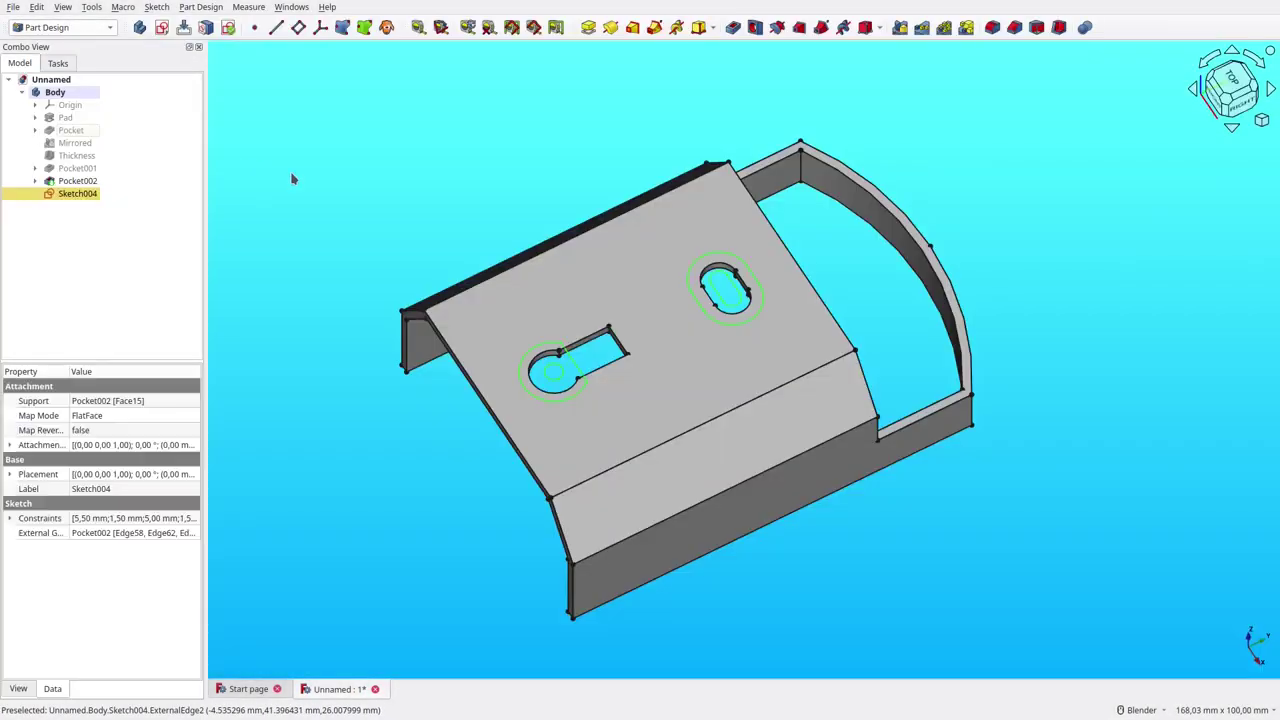
{"action": "left_click", "coordinate": [588, 27]}
{"action": "type", "text": "4"}
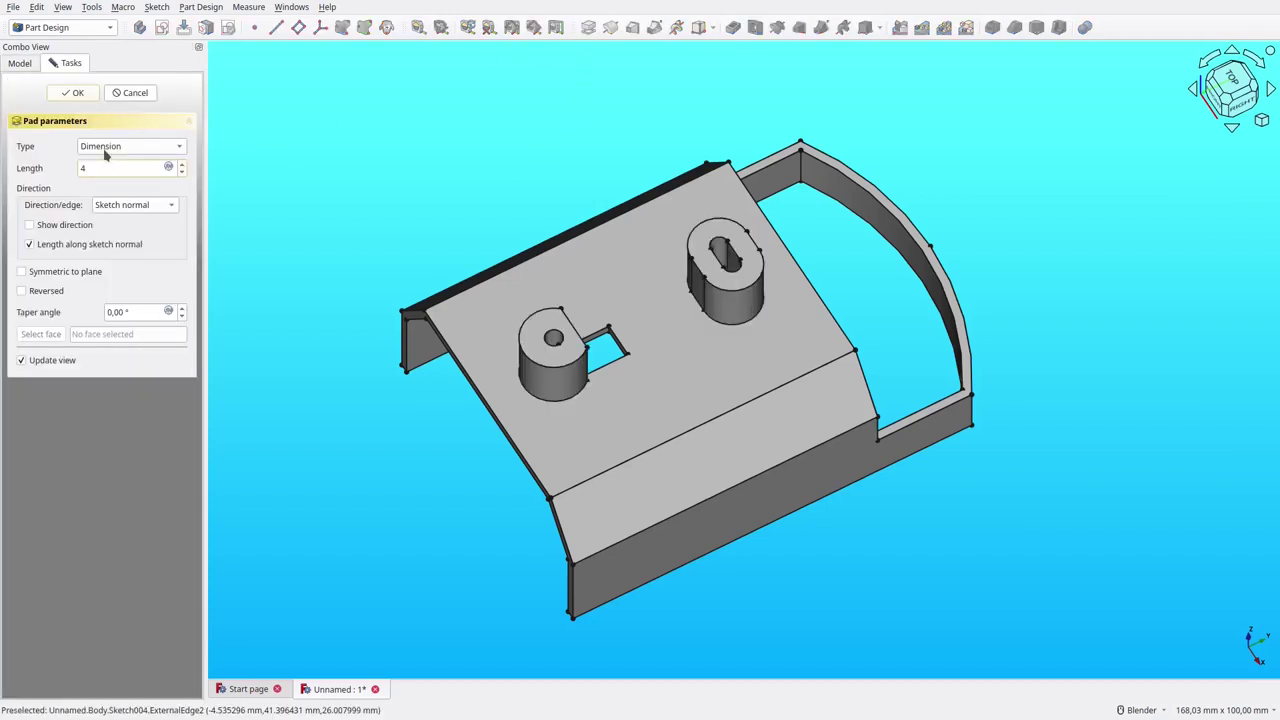
{"action": "key", "text": "Return"}
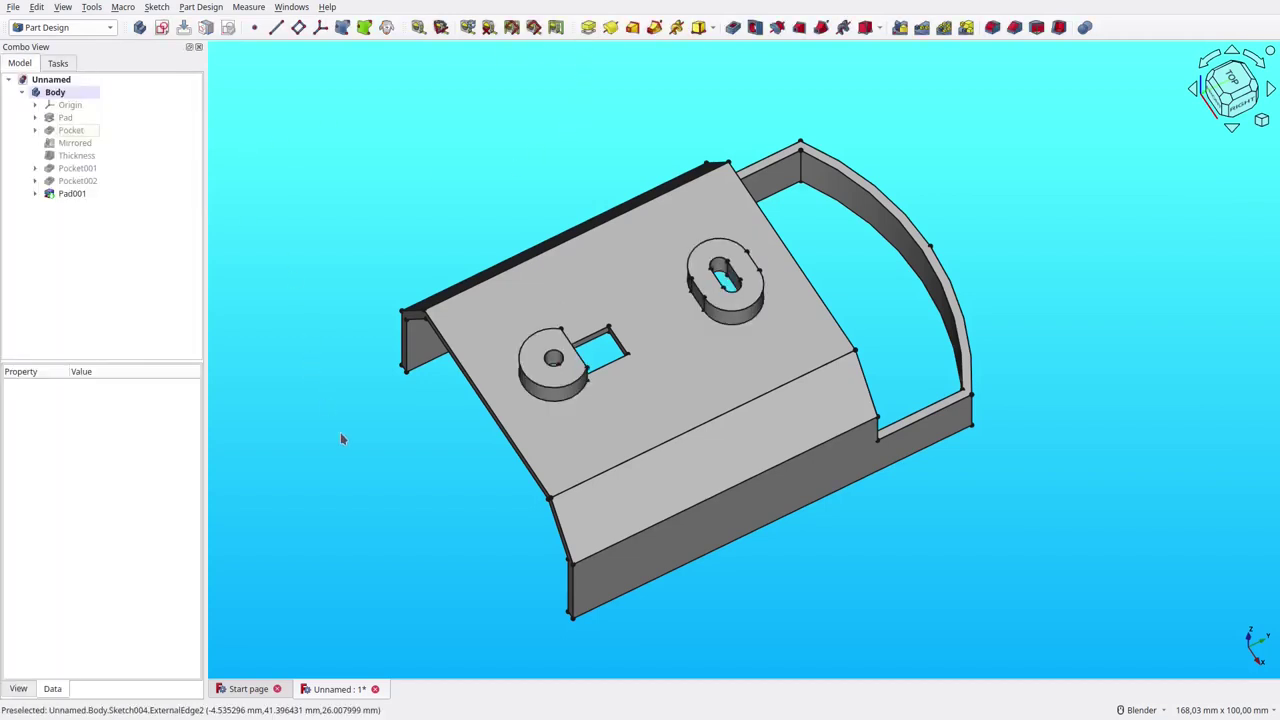
Step: Start a pocket on the pad's face on the underside
{"action": "mouse_move", "coordinate": [340, 432]}
{"action": "middle_mouse_down"}
{"action": "mouse_move", "coordinate": [474, 371]}
{"action": "mouse_move", "coordinate": [567, 151]}
{"action": "mouse_move", "coordinate": [700, 305]}
{"action": "middle_mouse_up"}
{"action": "left_click", "coordinate": [700, 310]}
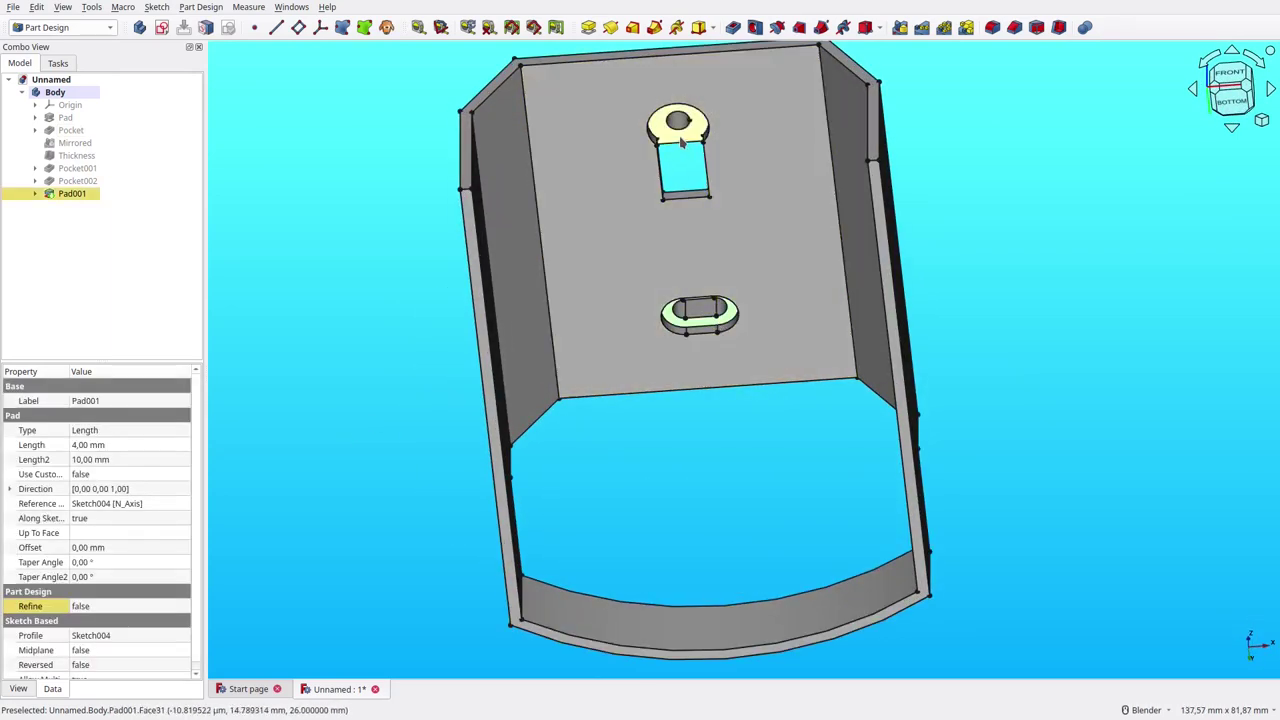
{"action": "left_click", "coordinate": [733, 28]}
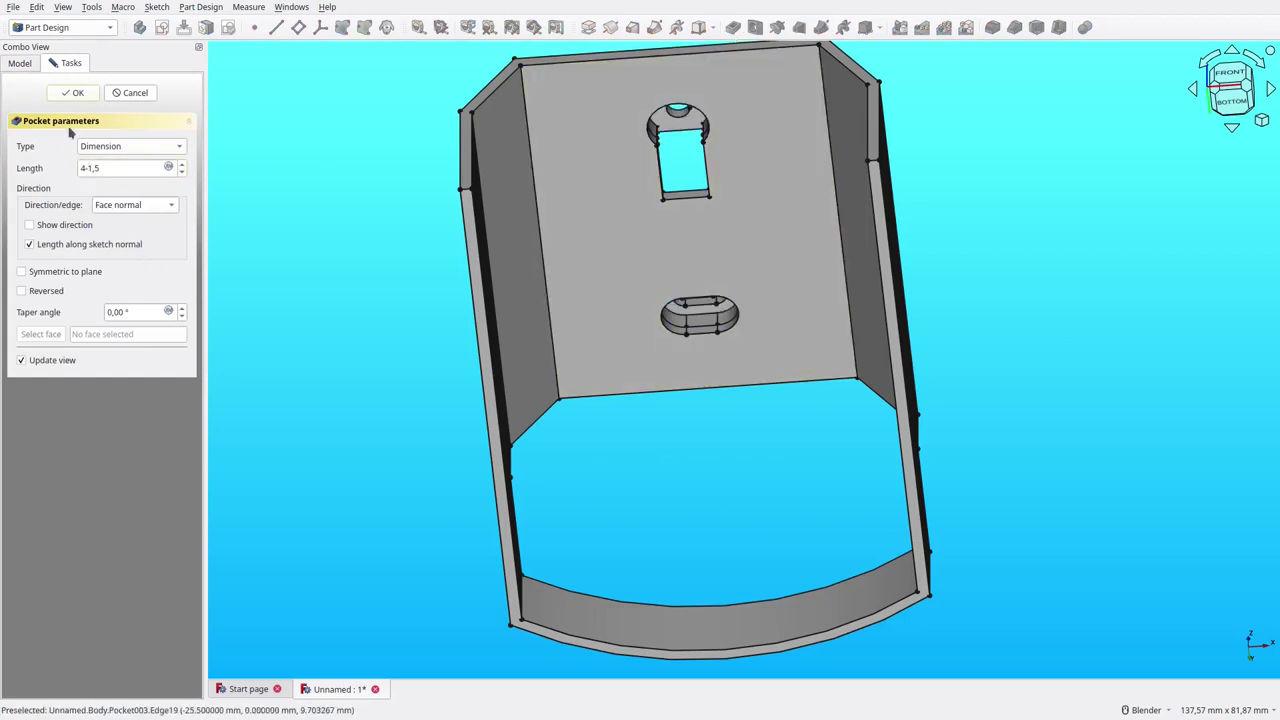
Step: Finish Pocket003 at 4-1,5 (2.5 mm) depth, then select the part's top face from the rear
{"action": "left_click", "coordinate": [66, 94]}
{"action": "left_click", "coordinate": [63, 206]}
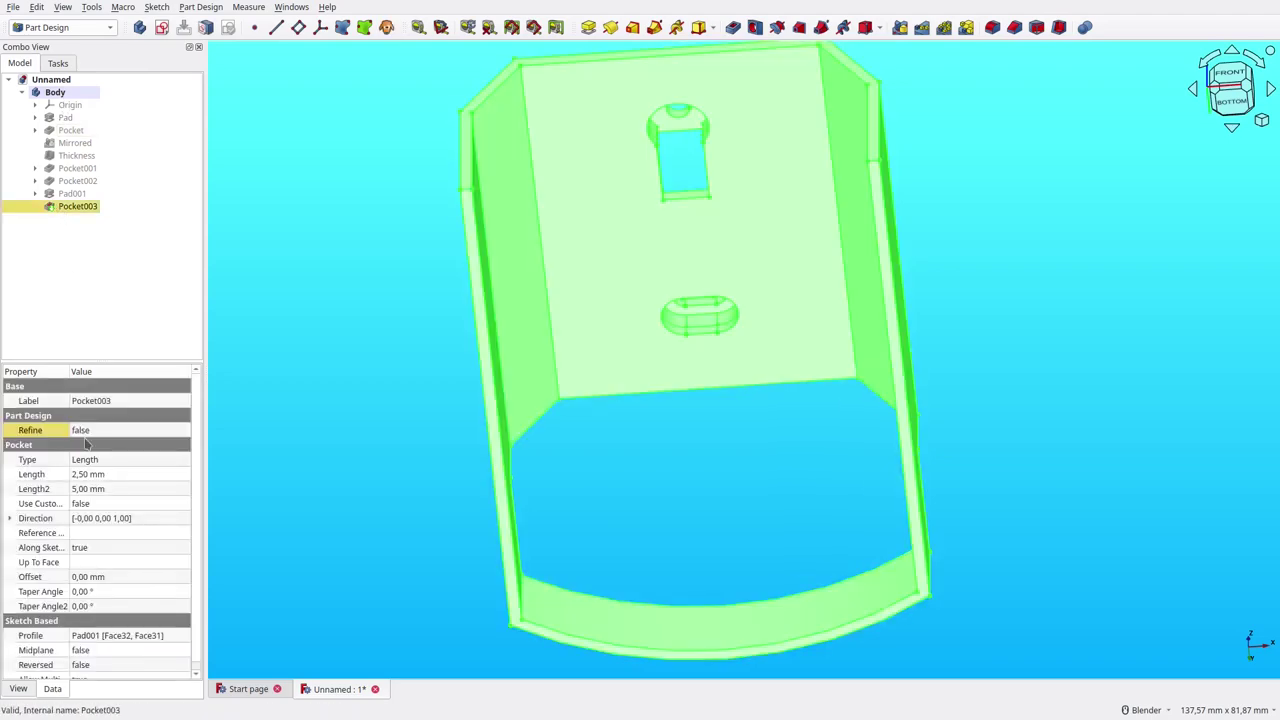
{"action": "left_click", "coordinate": [263, 389]}
{"action": "middle_click_drag", "start_coordinate": [708, 355], "coordinate": [432, 432]}
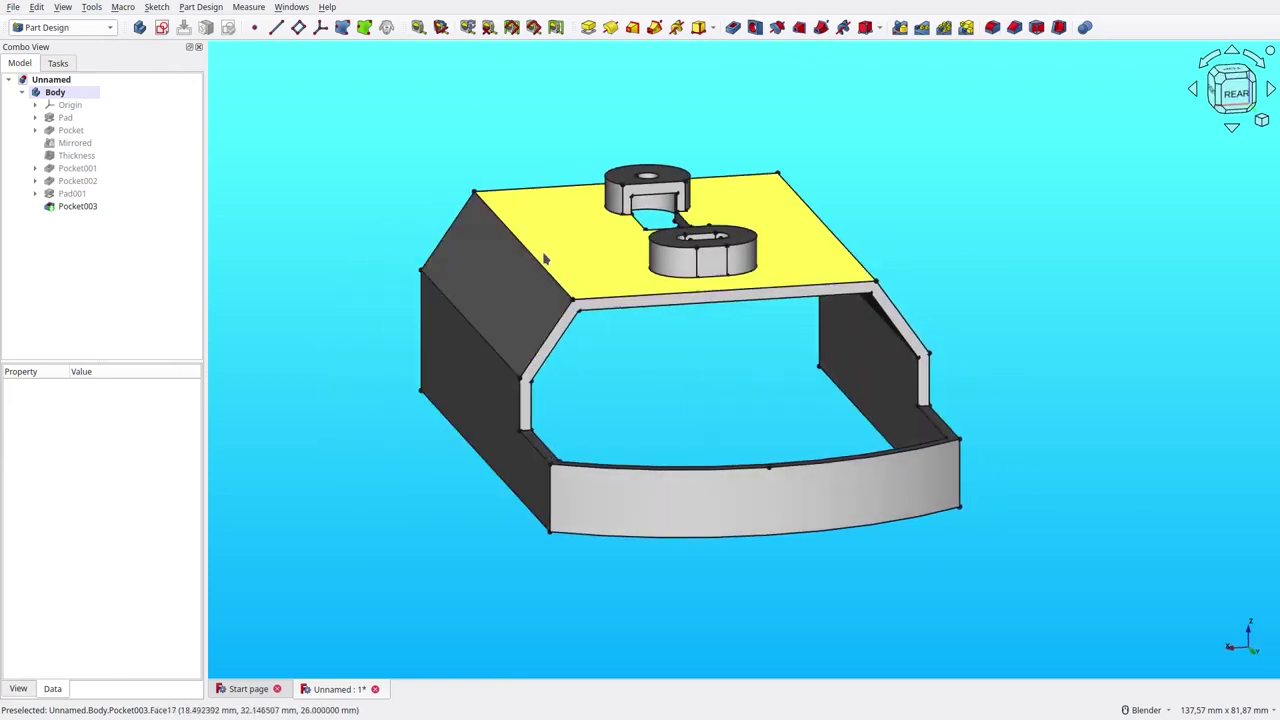
{"action": "left_click", "coordinate": [547, 256]}
Step: On a new top-face sketch, draw a rectangle aligned vertically with the referenced right handle edge
{"action": "left_click", "coordinate": [161, 27]}
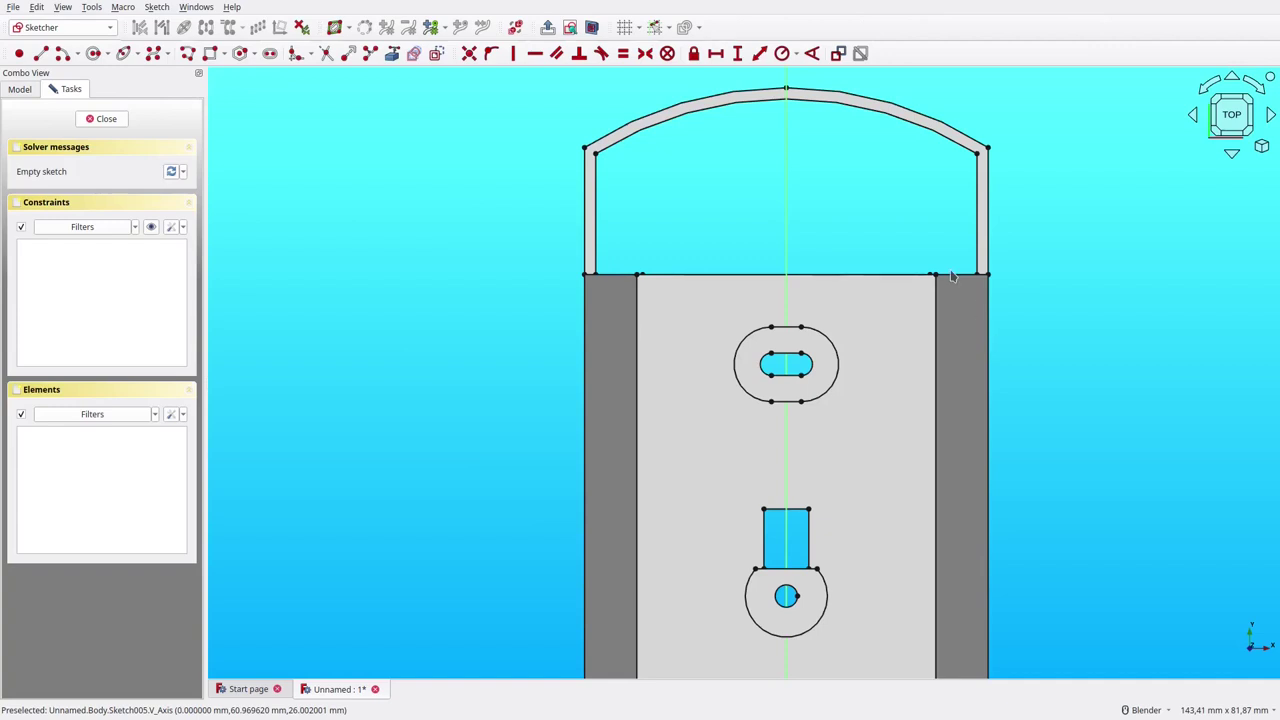
{"action": "scroll", "coordinate": [951, 277], "scroll_direction": "down", "scroll_amount": 2}
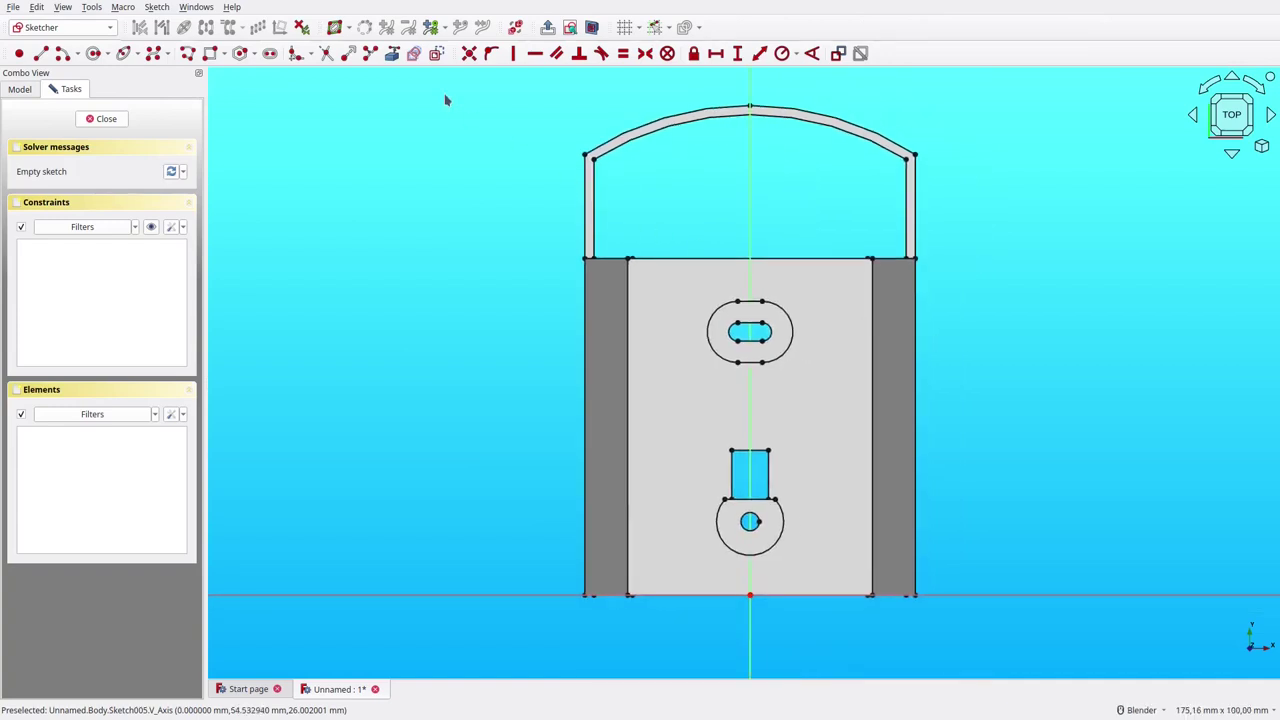
{"action": "left_click", "coordinate": [413, 53]}
{"action": "left_click", "coordinate": [907, 226]}
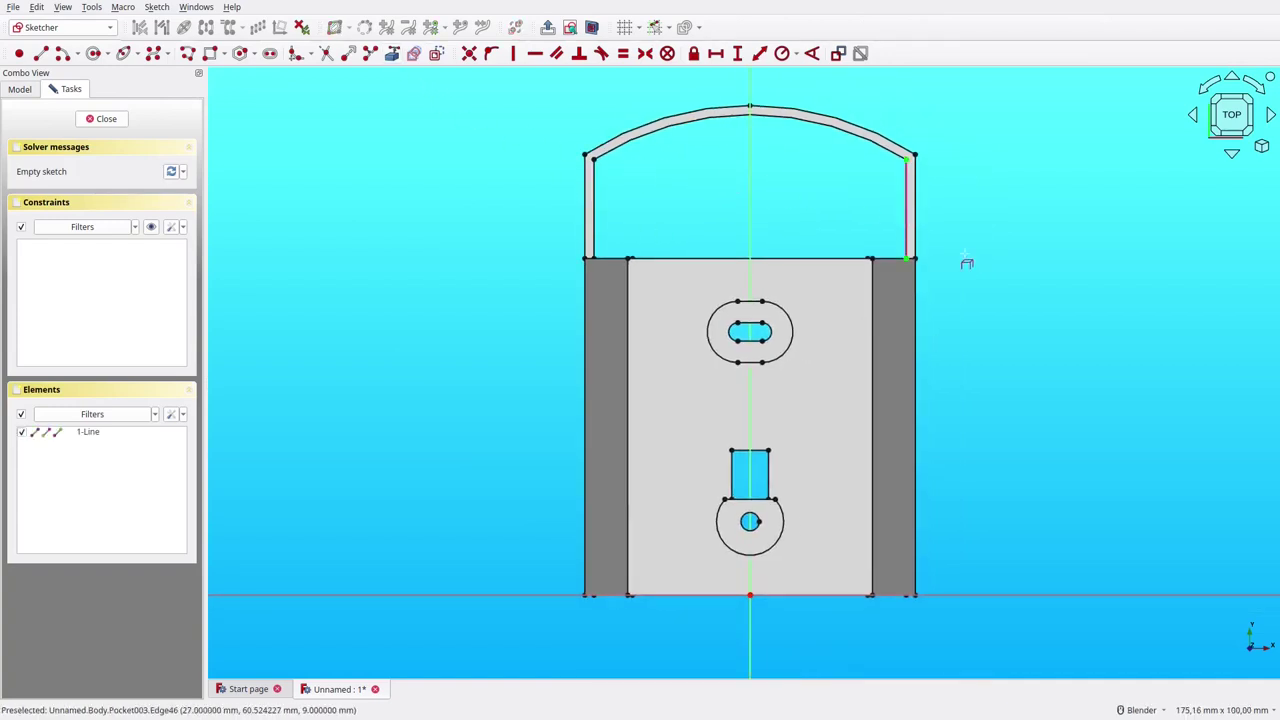
{"action": "left_click", "coordinate": [210, 53]}
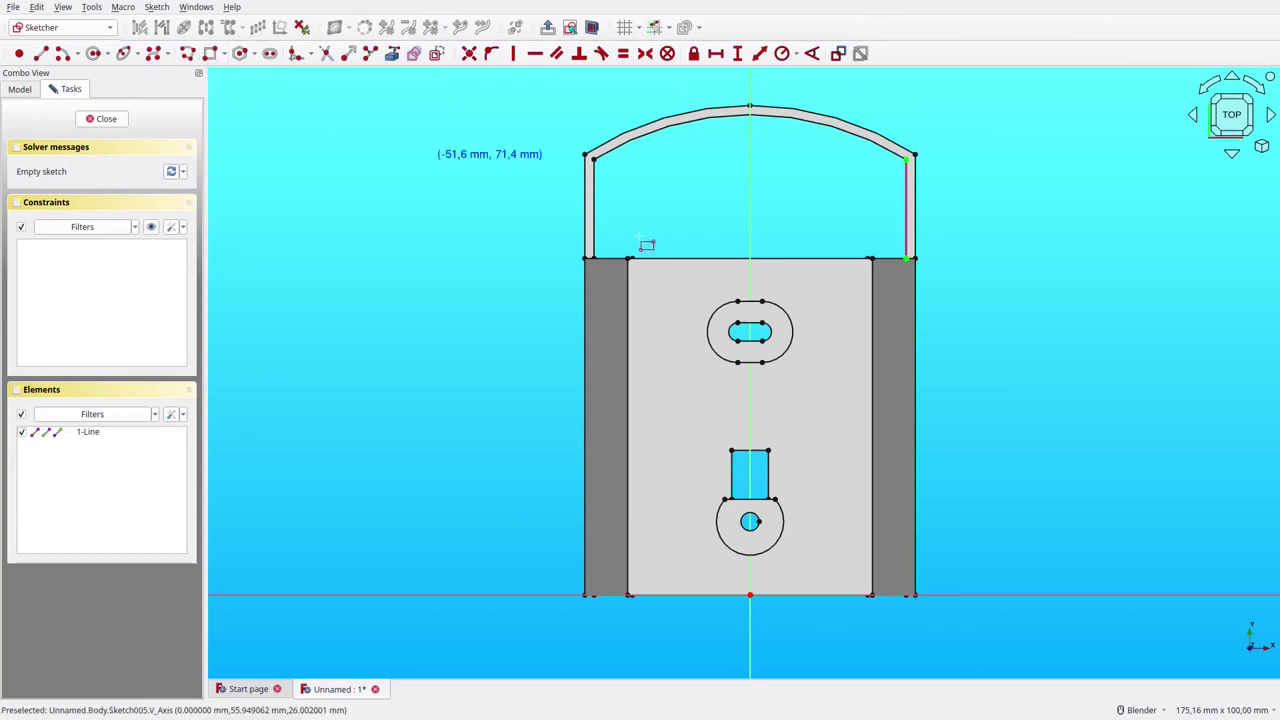
{"action": "left_click", "coordinate": [827, 355]}
{"action": "left_click", "coordinate": [901, 549]}
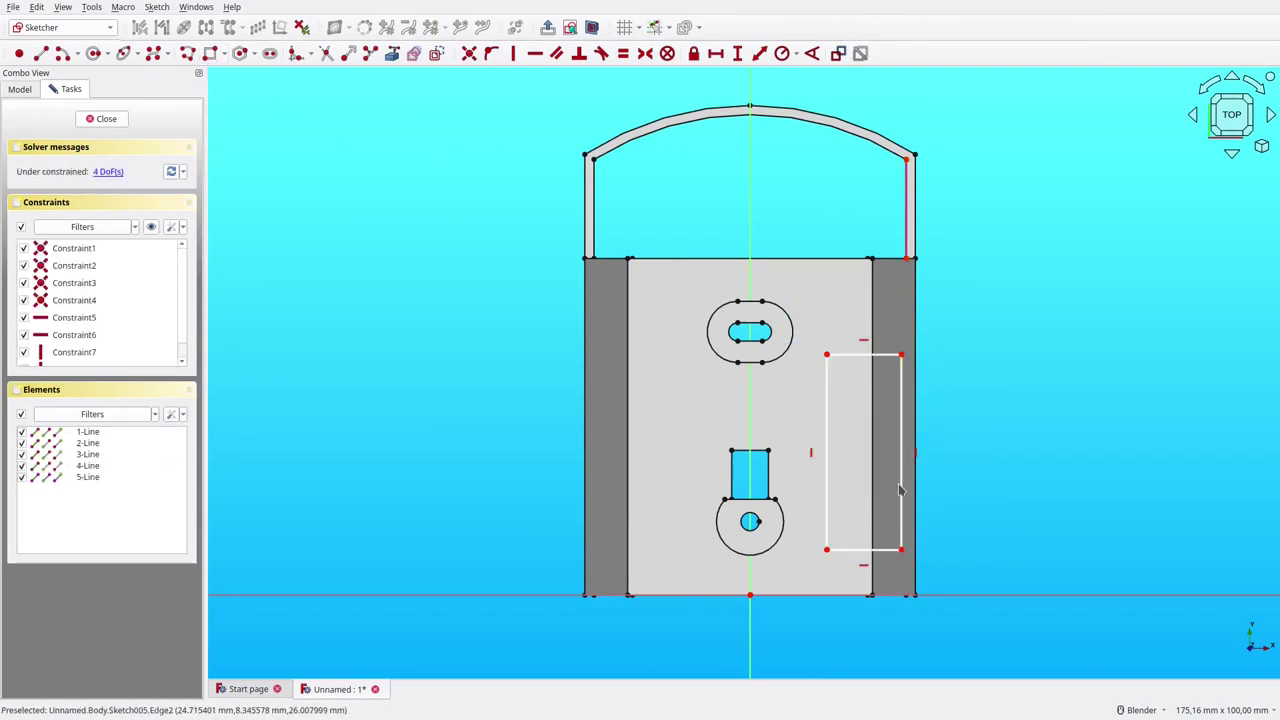
{"action": "left_click", "coordinate": [903, 357]}
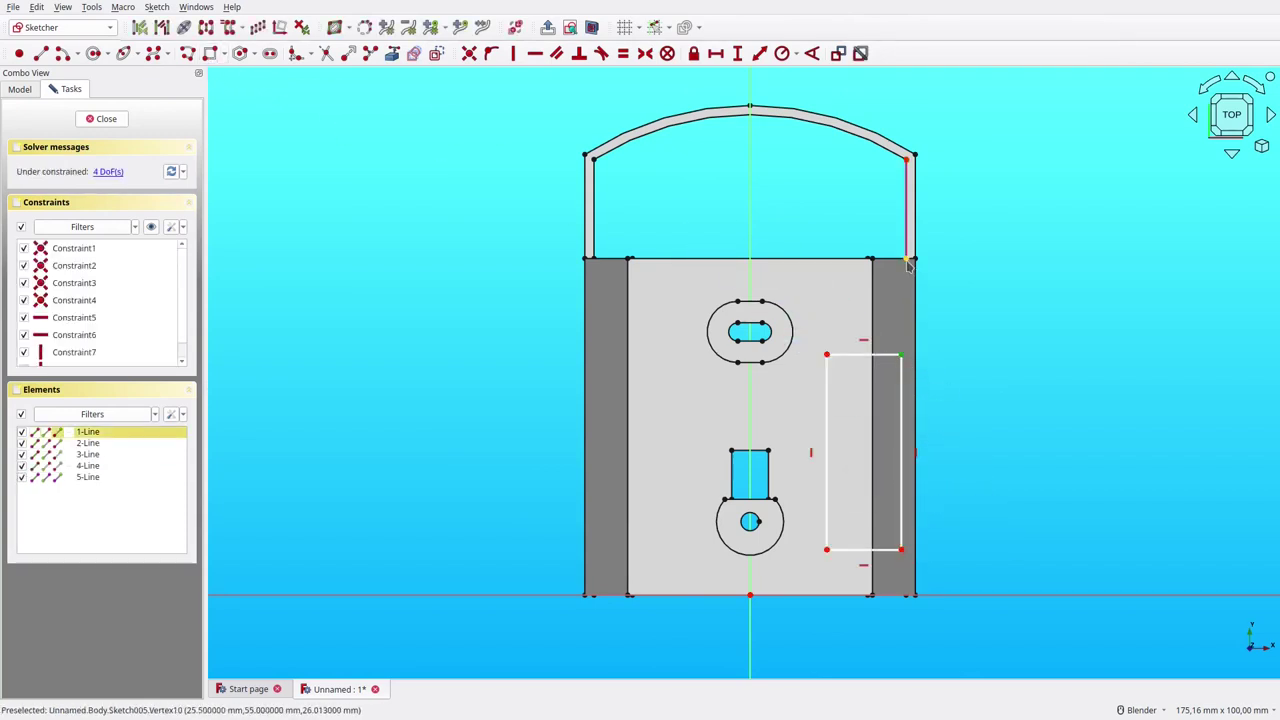
{"action": "left_click", "coordinate": [909, 261]}
{"action": "key", "text": "v"}
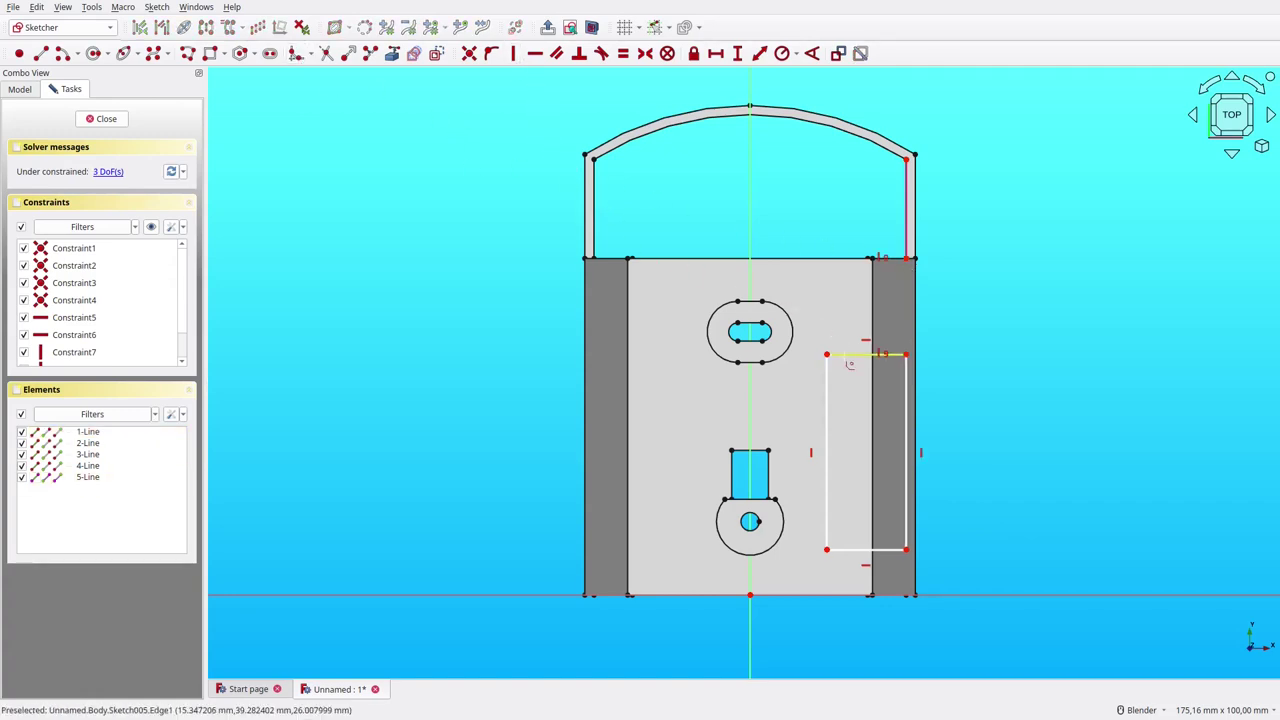
Step: Round the rectangle's two left corners with equal fillet arcs
{"action": "left_click", "coordinate": [834, 355]}
{"action": "left_click", "coordinate": [827, 385]}
{"action": "left_click", "coordinate": [827, 535]}
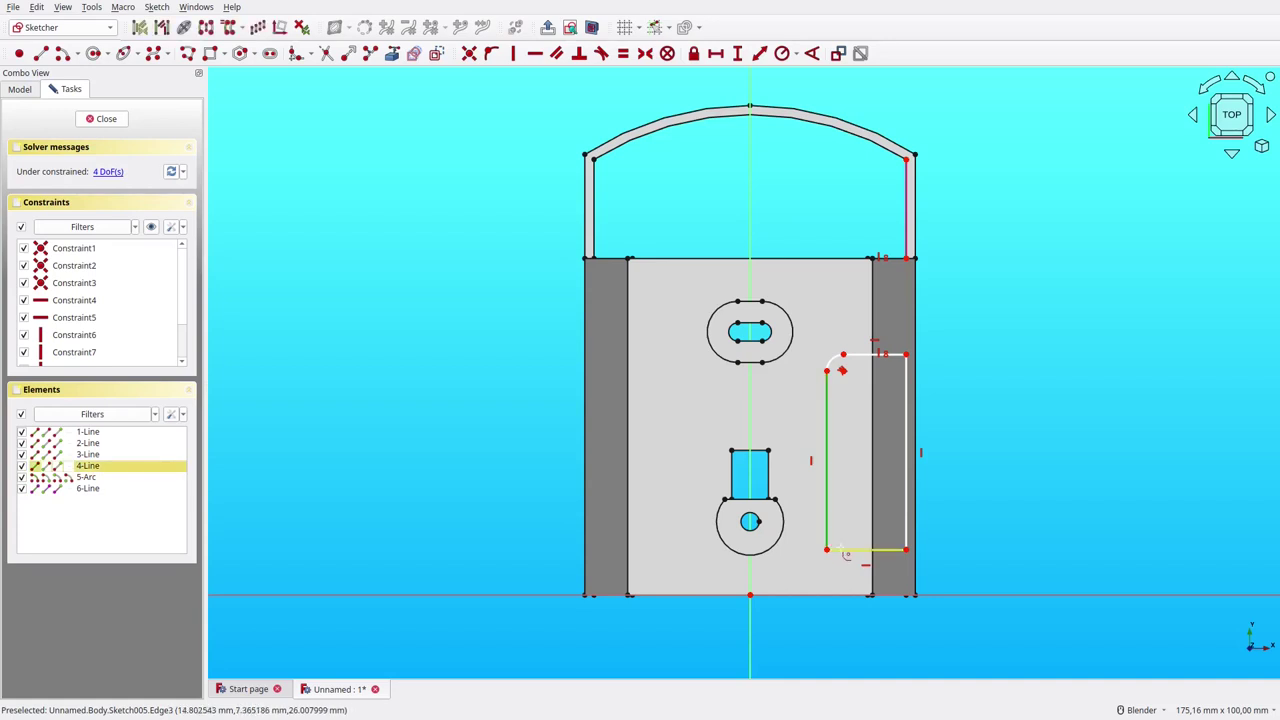
{"action": "left_click", "coordinate": [835, 549]}
{"action": "left_click", "coordinate": [835, 365]}
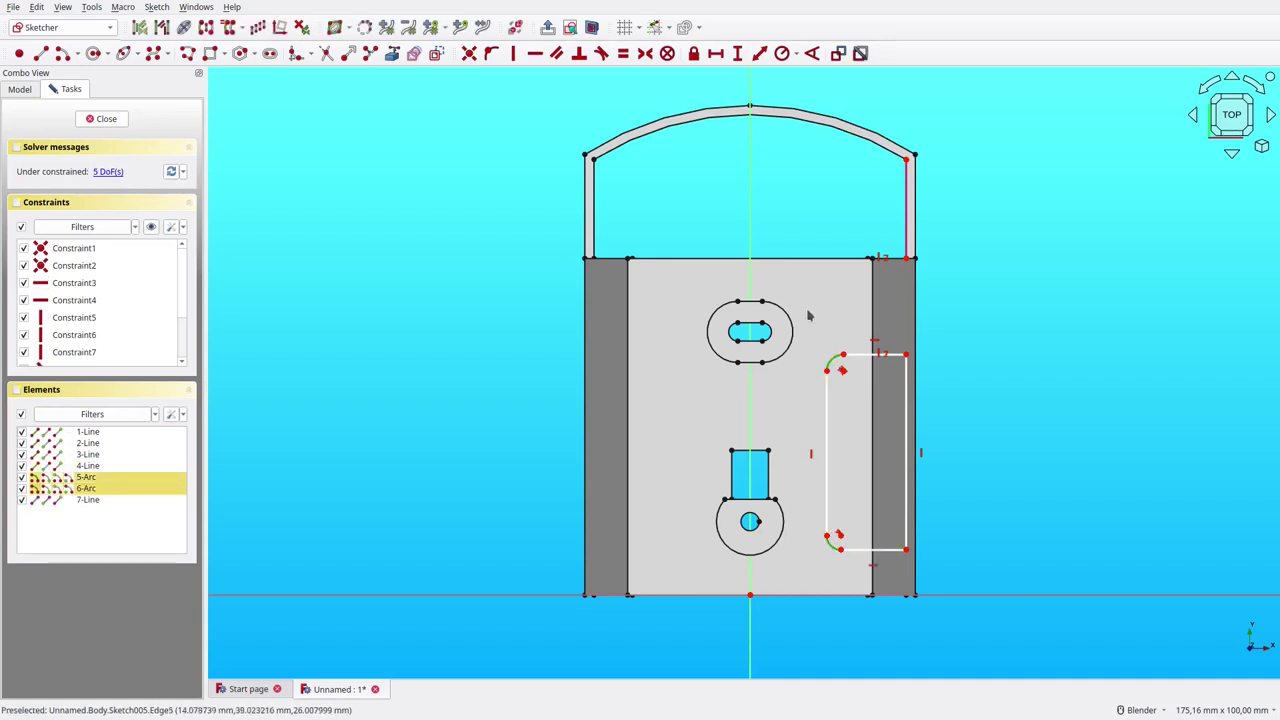
{"action": "left_click", "coordinate": [622, 53]}
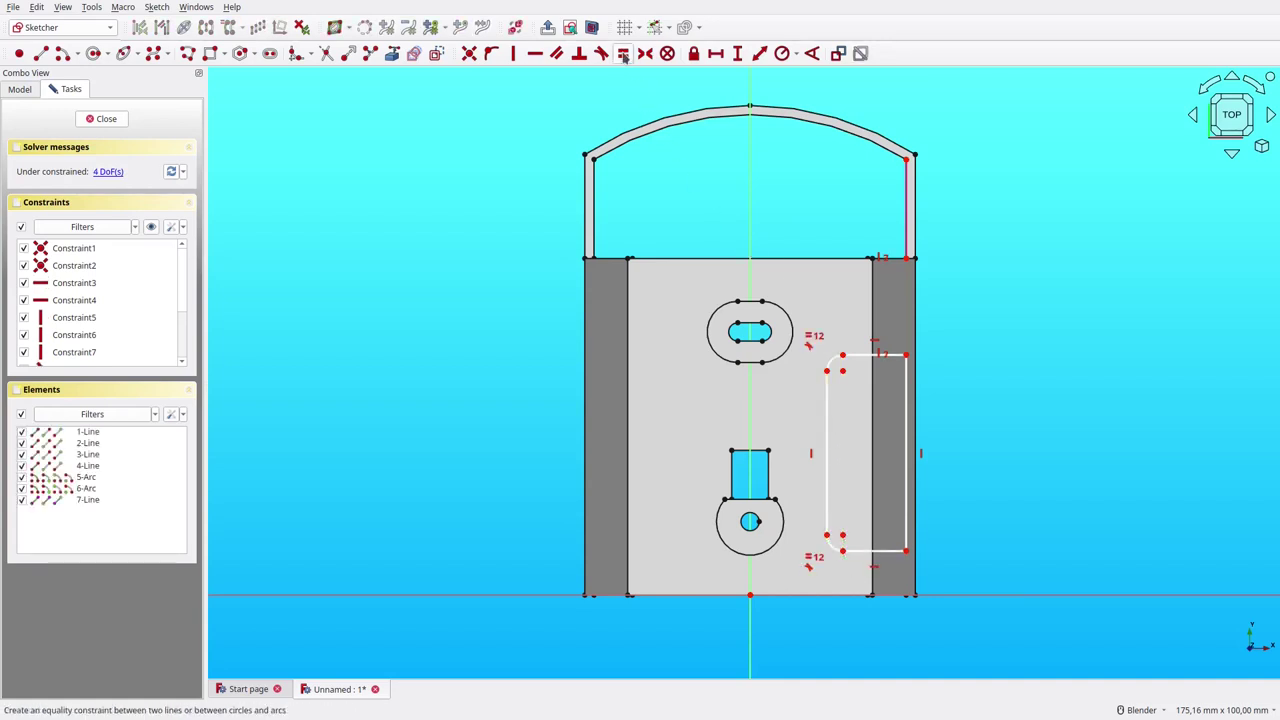
{"action": "left_click", "coordinate": [828, 380]}
Step: Dimension the profile: 15 mm width, R3 fillets, 26 mm height, 4 mm vertical offset; close the sketch
{"action": "left_click", "coordinate": [715, 53]}
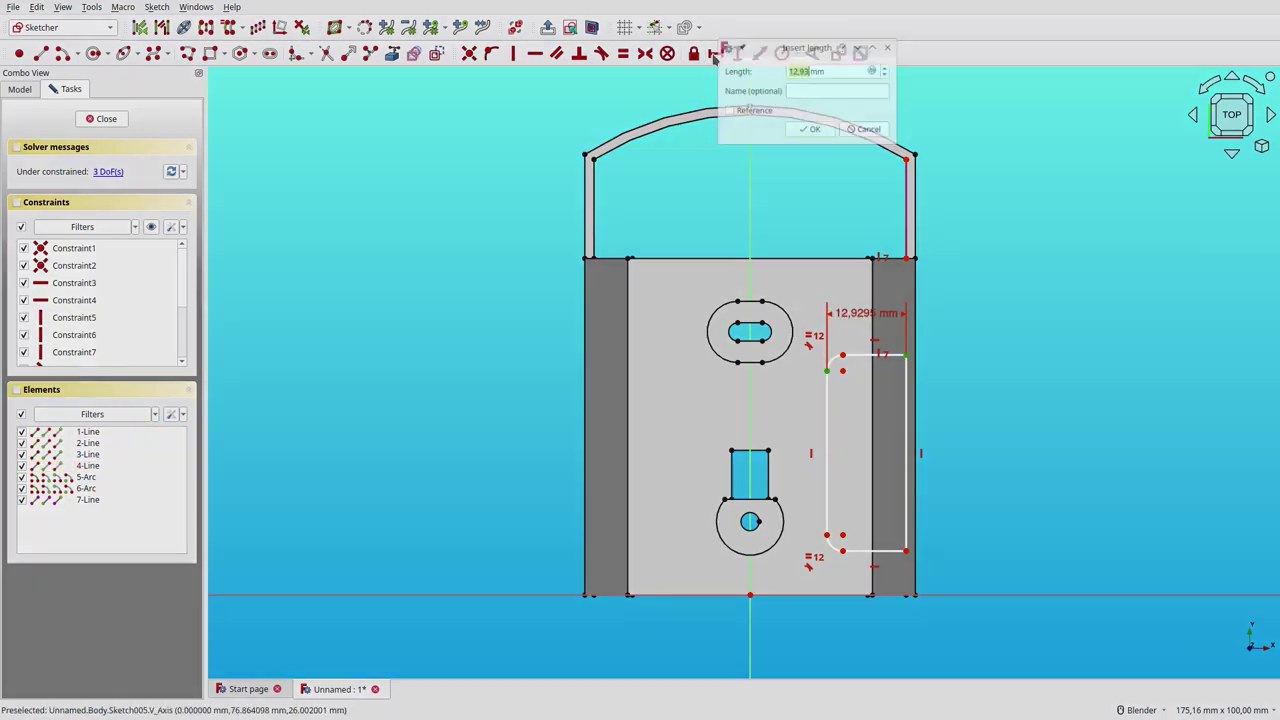
{"action": "type", "text": "15"}
{"action": "key", "text": "Return"}
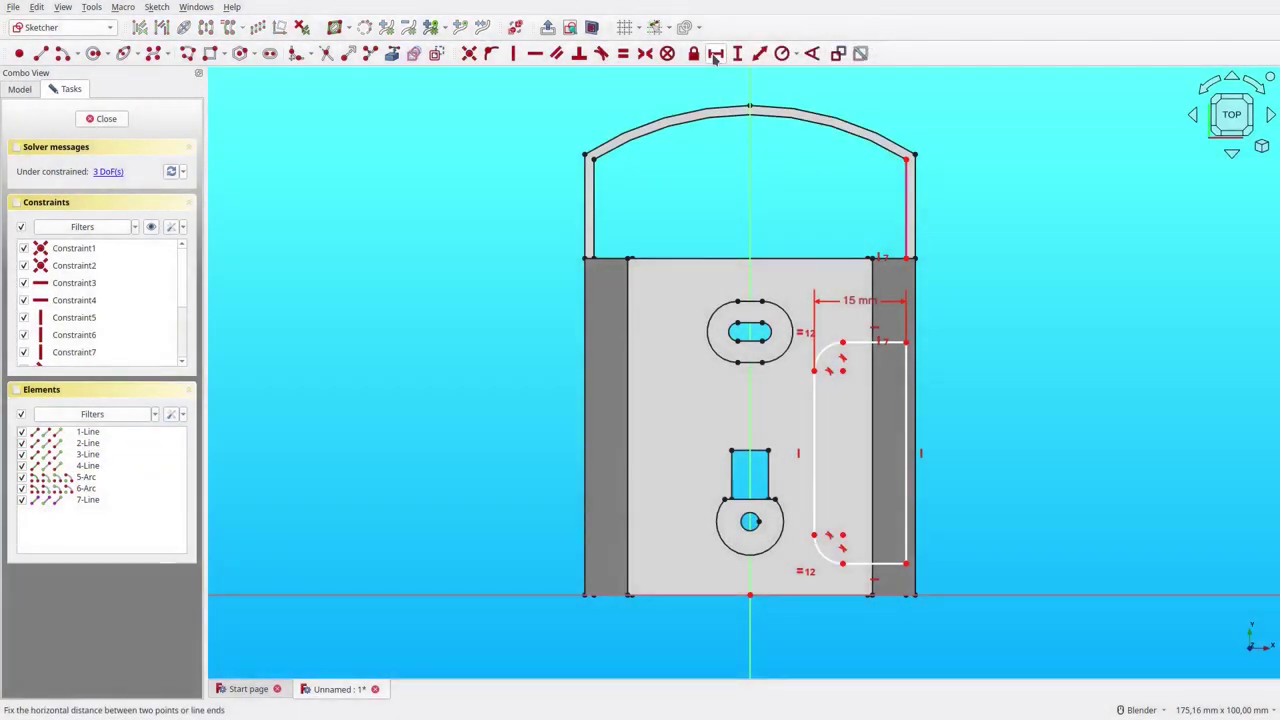
{"action": "left_click", "coordinate": [825, 357]}
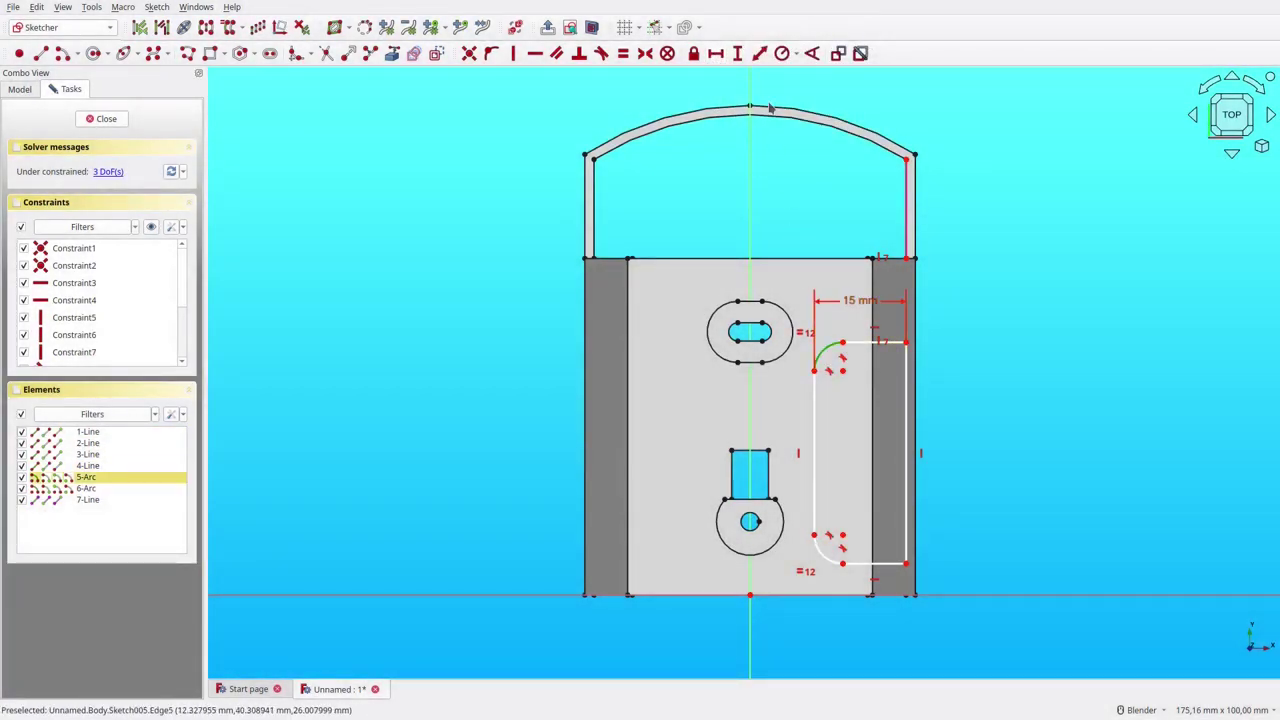
{"action": "left_click", "coordinate": [781, 53]}
{"action": "key", "text": "Return"}
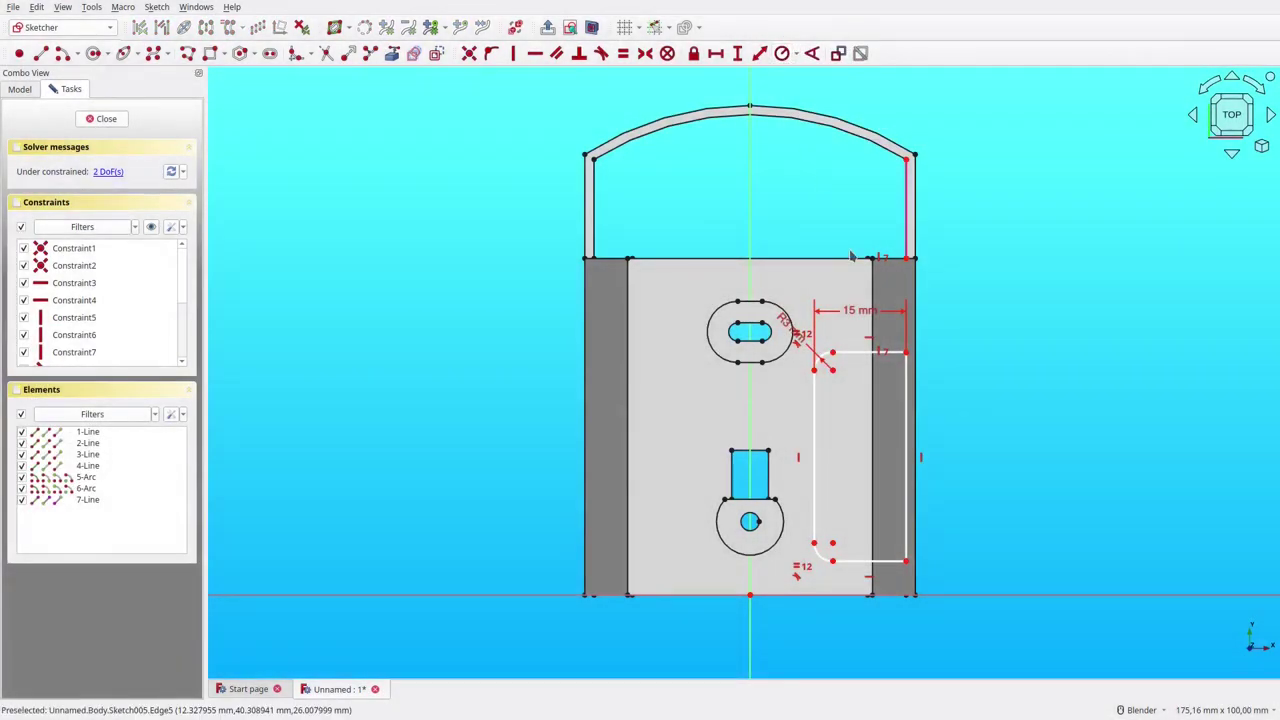
{"action": "left_click", "coordinate": [905, 393]}
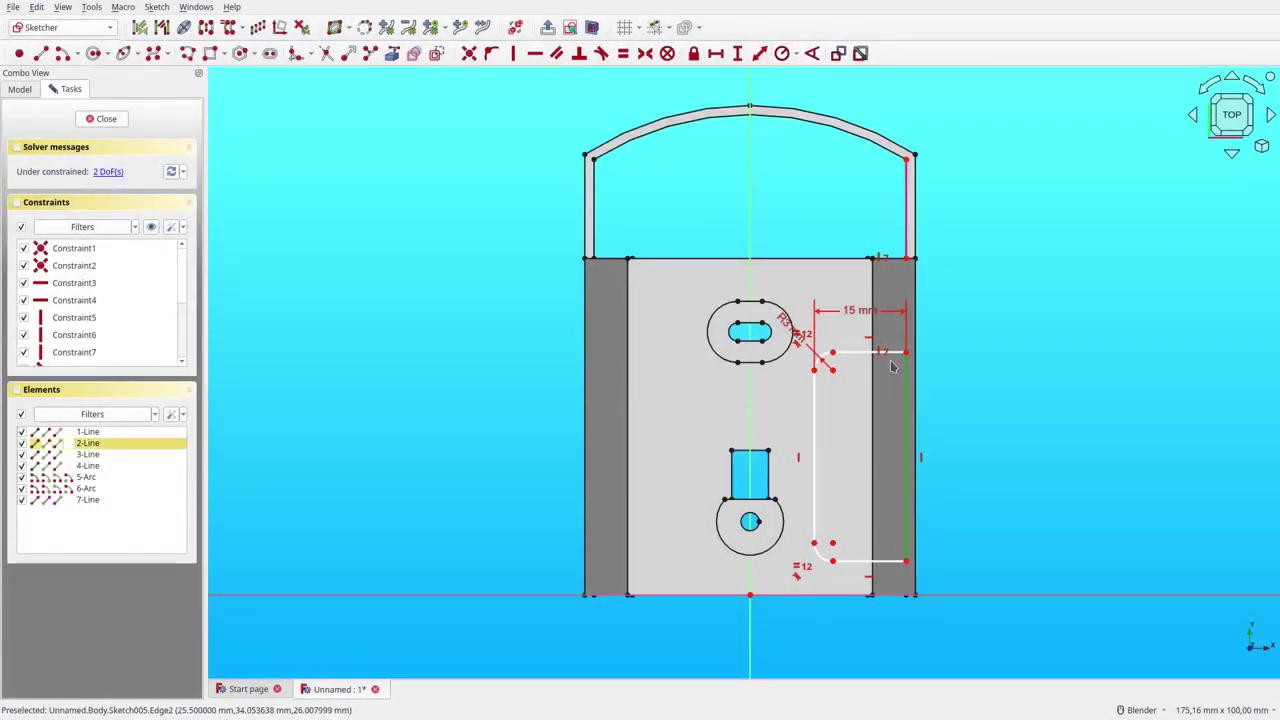
{"action": "left_click", "coordinate": [737, 53]}
{"action": "type", "text": "26"}
{"action": "key", "text": "Return"}
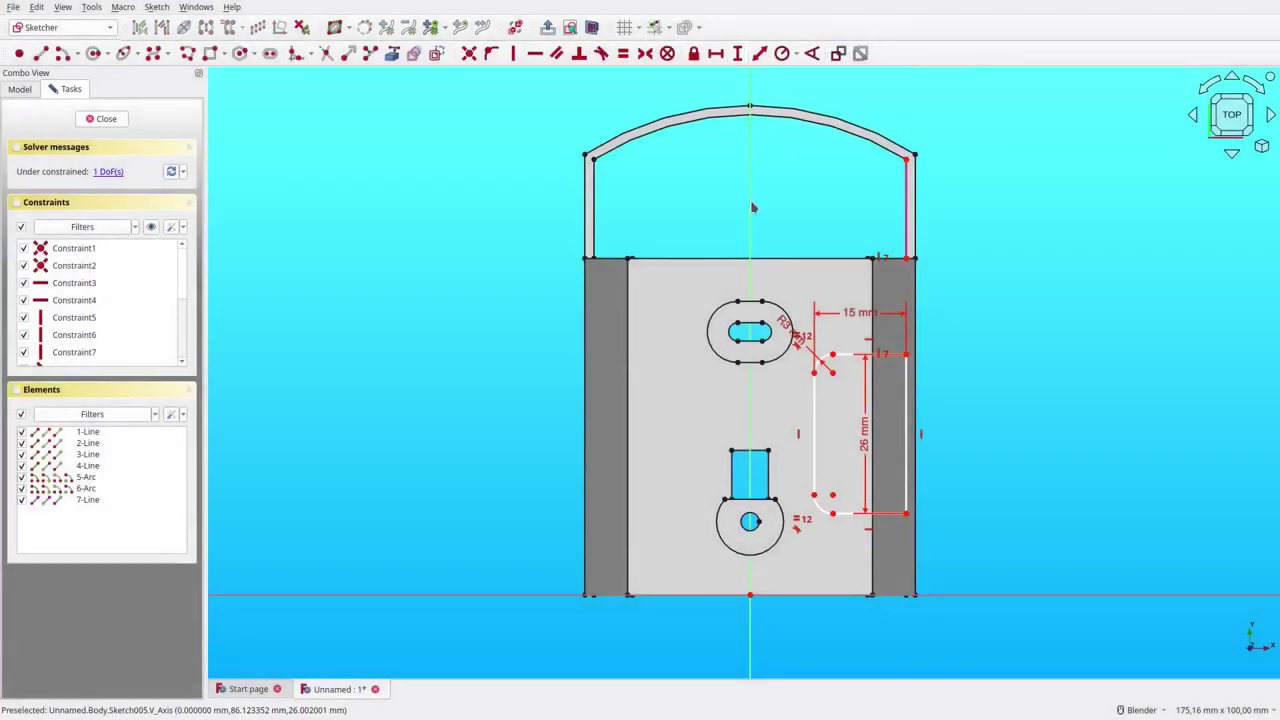
{"action": "left_click", "coordinate": [904, 516]}
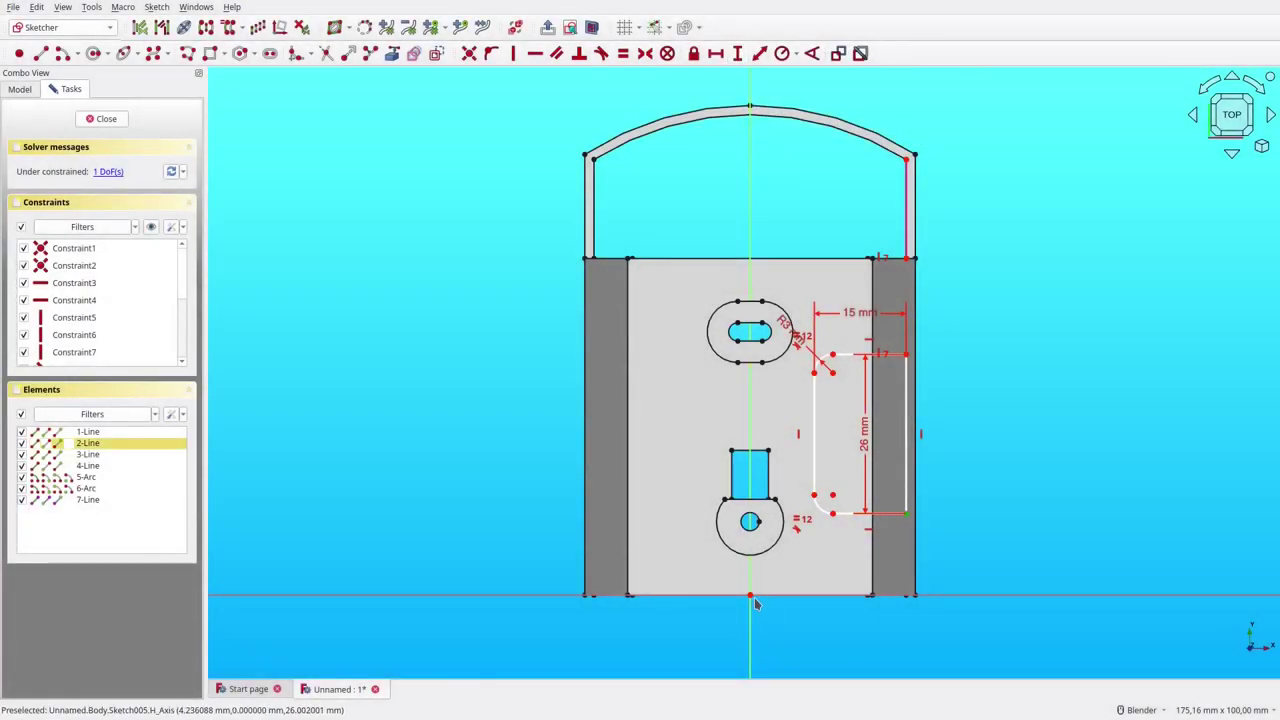
{"action": "left_click", "coordinate": [737, 53]}
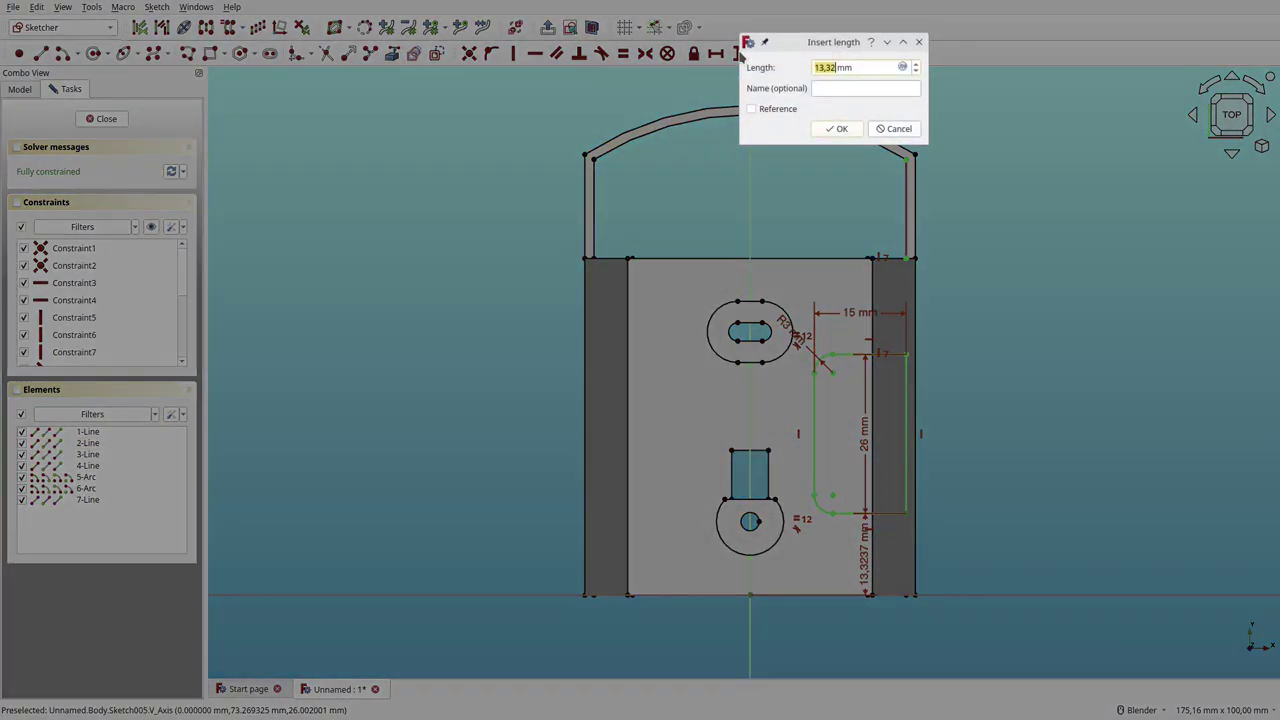
{"action": "key", "text": "Return"}
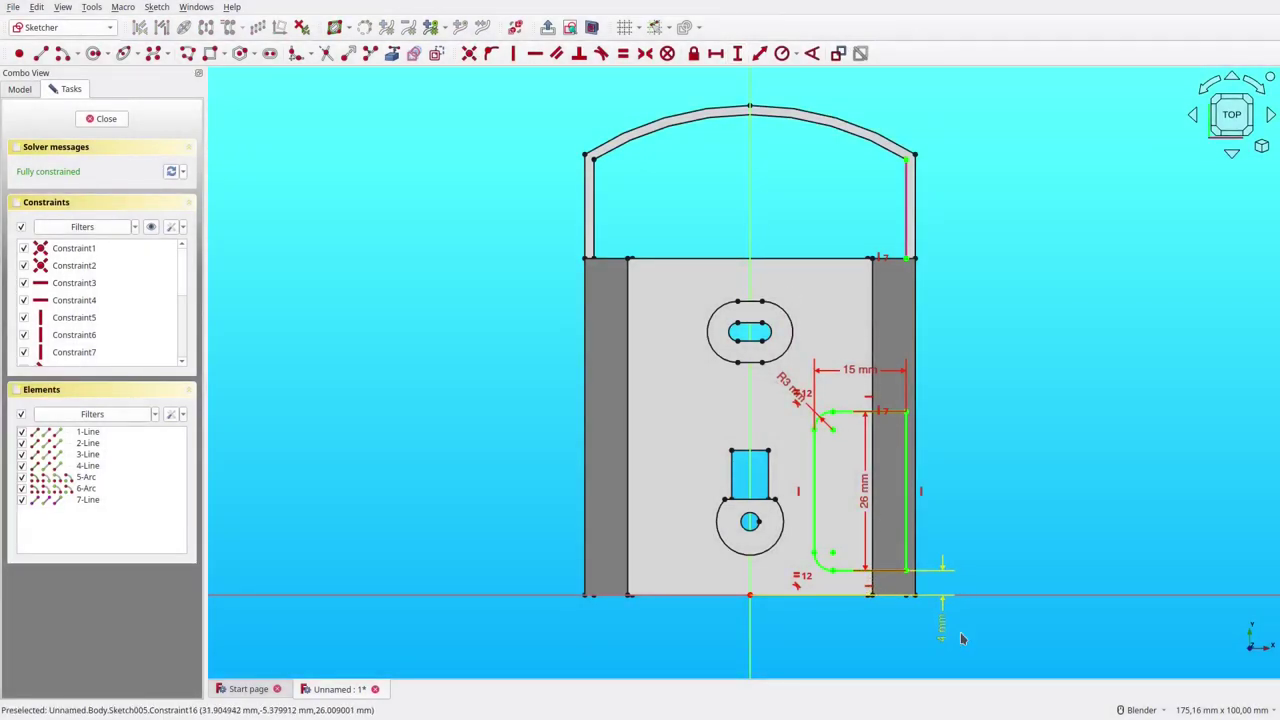
{"action": "left_click", "coordinate": [106, 118]}
Step: Pocket the rounded profile Through all as Pocket004
{"action": "mouse_move", "coordinate": [306, 283]}
{"action": "middle_mouse_down"}
{"action": "mouse_move", "coordinate": [365, 389]}
{"action": "mouse_move", "coordinate": [349, 371]}
{"action": "mouse_move", "coordinate": [329, 374]}
{"action": "middle_mouse_up"}
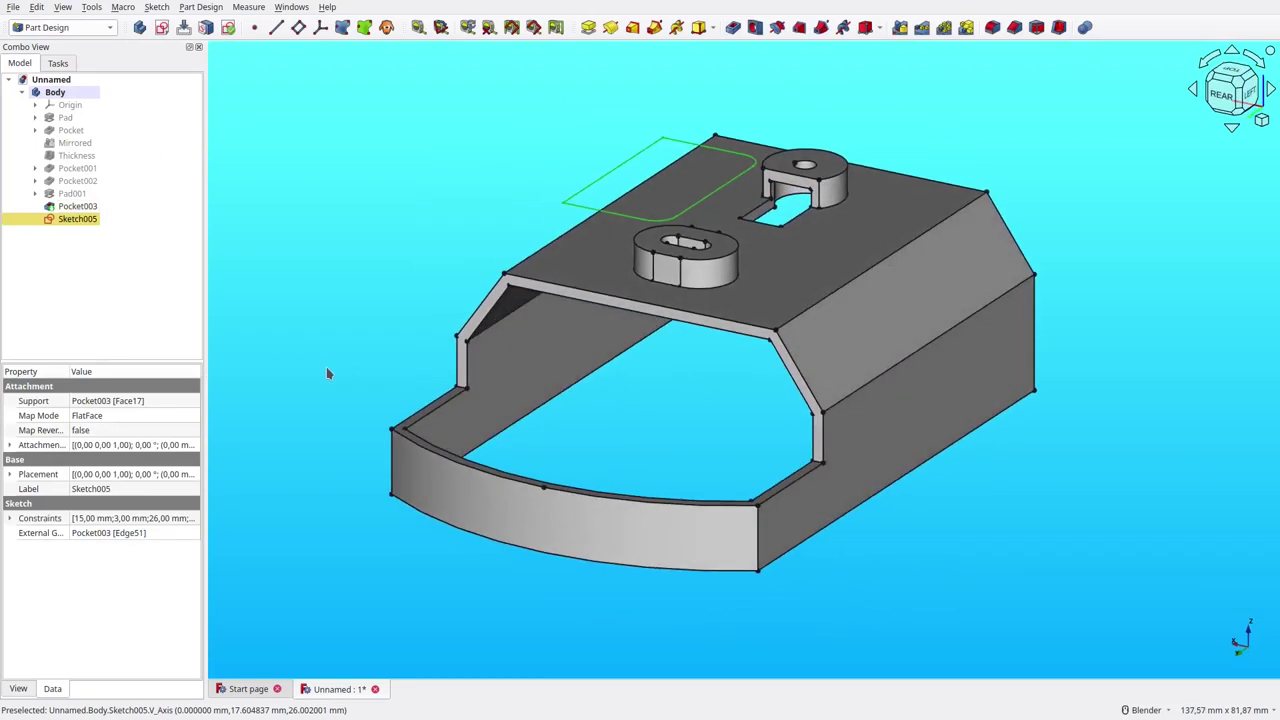
{"action": "left_click", "coordinate": [732, 28]}
{"action": "left_click", "coordinate": [175, 146]}
{"action": "left_click", "coordinate": [145, 162]}
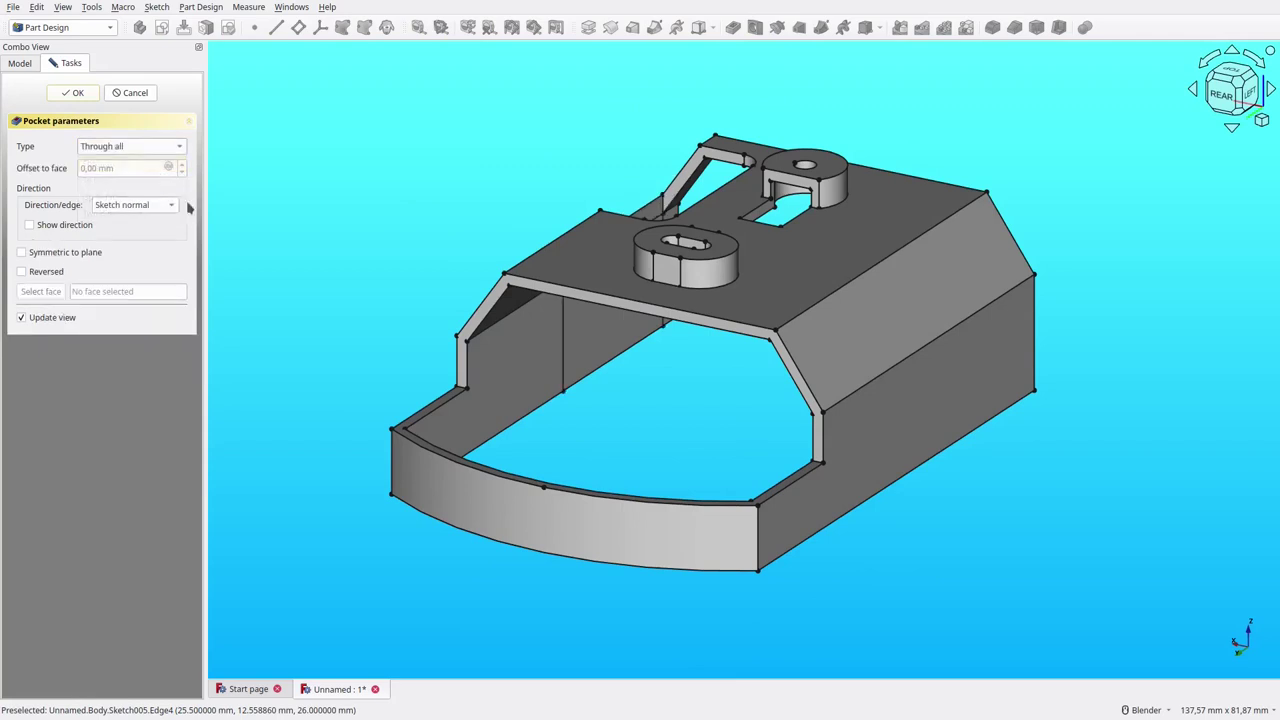
{"action": "left_click", "coordinate": [72, 93]}
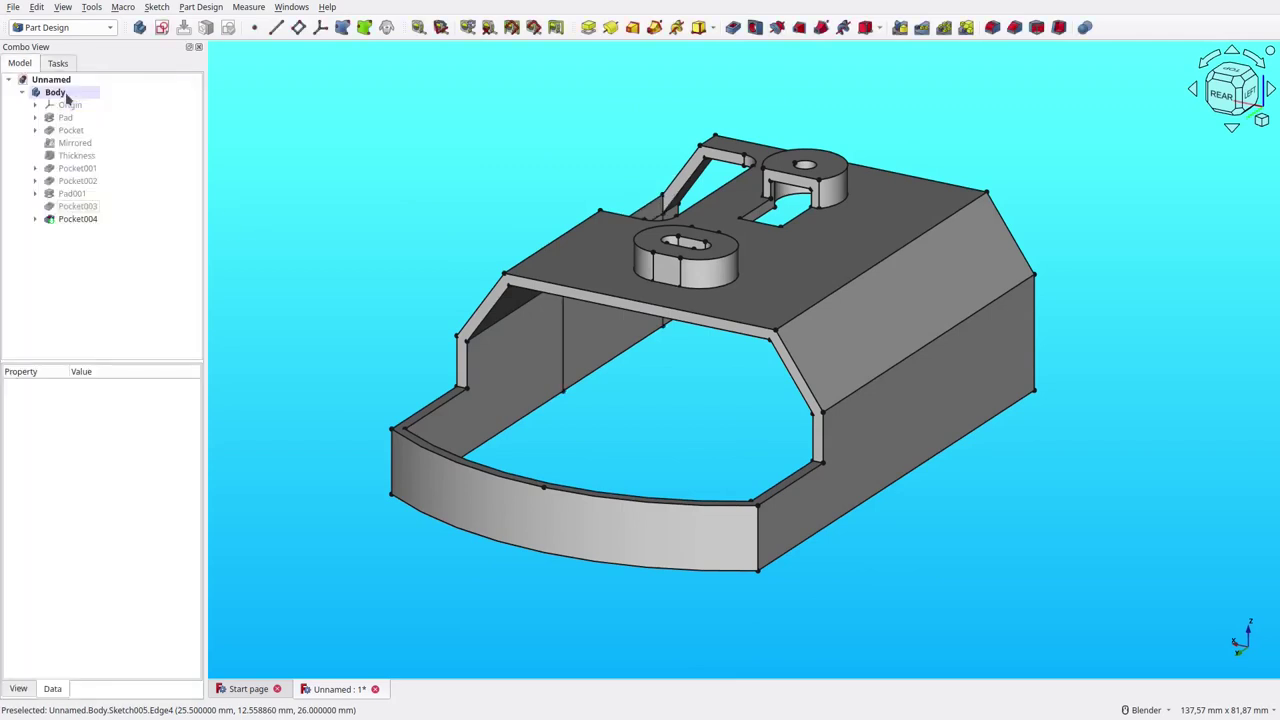
Step: Mirror Pocket004 to the opposite side and set Mirrored001's Refine to true
{"action": "left_click", "coordinate": [78, 218]}
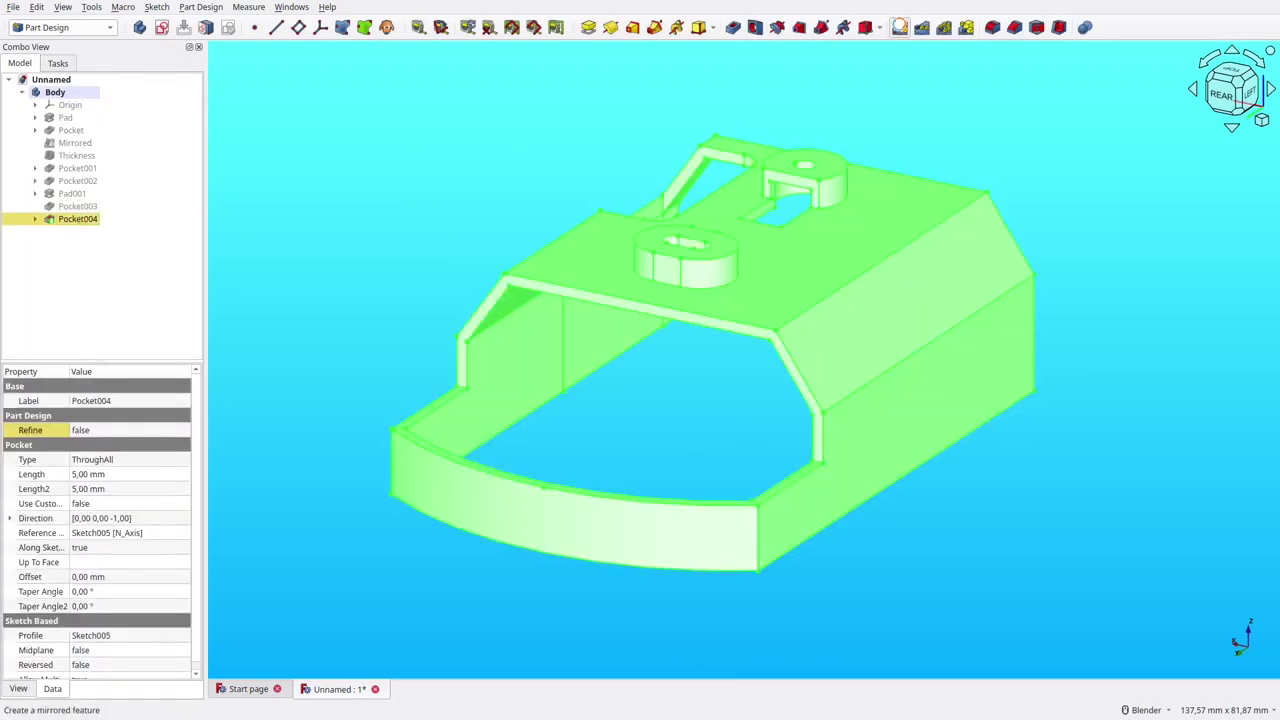
{"action": "left_click", "coordinate": [899, 27]}
{"action": "left_click", "coordinate": [67, 93]}
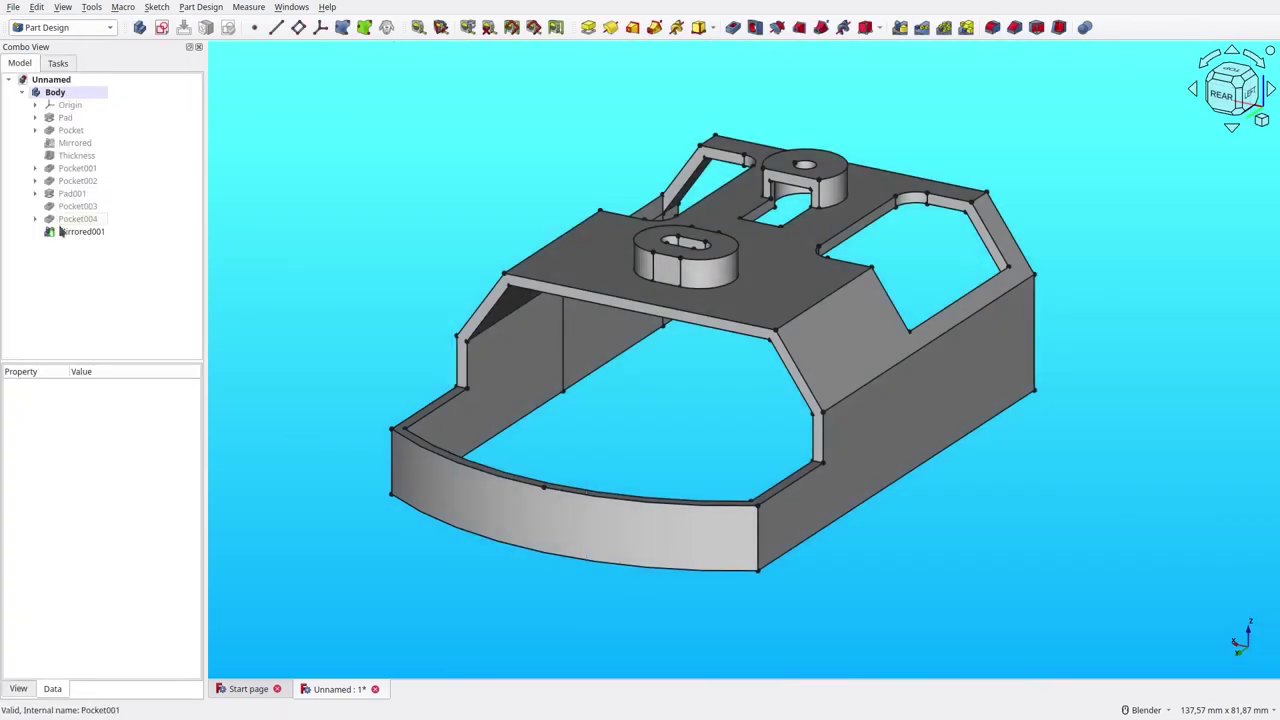
{"action": "left_click", "coordinate": [63, 231]}
{"action": "left_click", "coordinate": [112, 476]}
{"action": "left_click", "coordinate": [110, 476]}
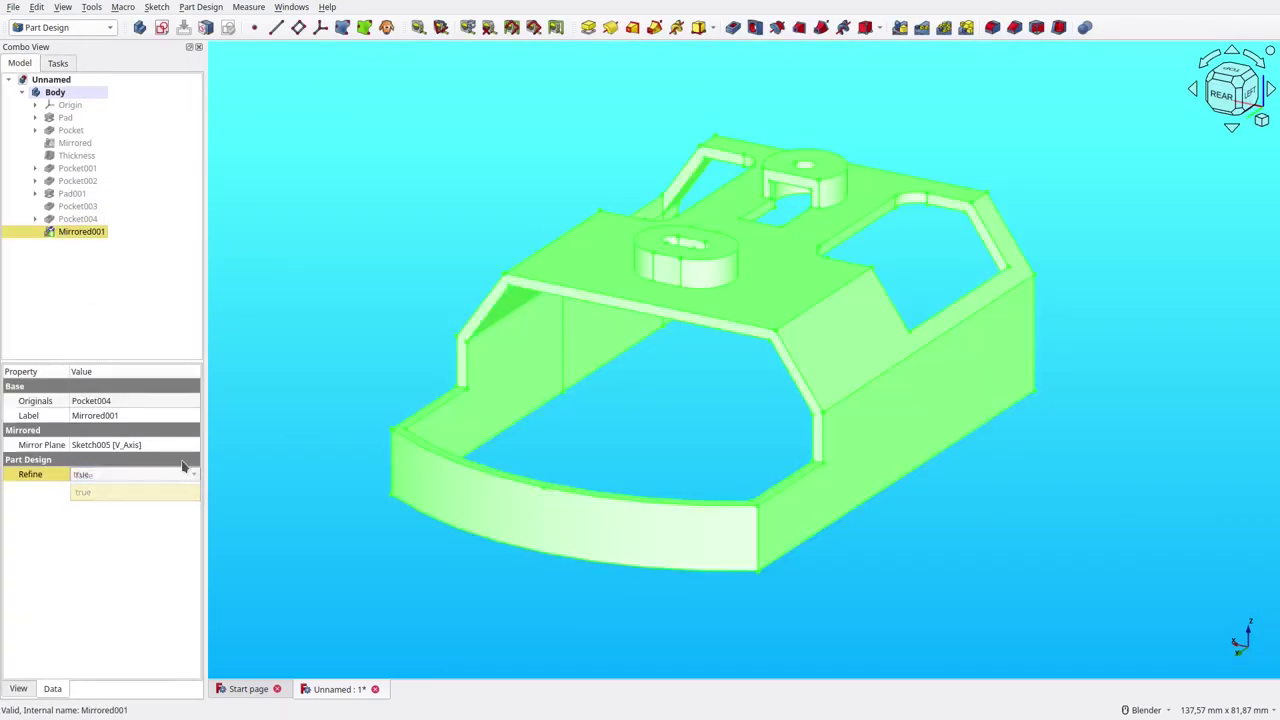
{"action": "left_click", "coordinate": [105, 490]}
Step: Create a new sketch on the body's top face
{"action": "left_click", "coordinate": [300, 355]}
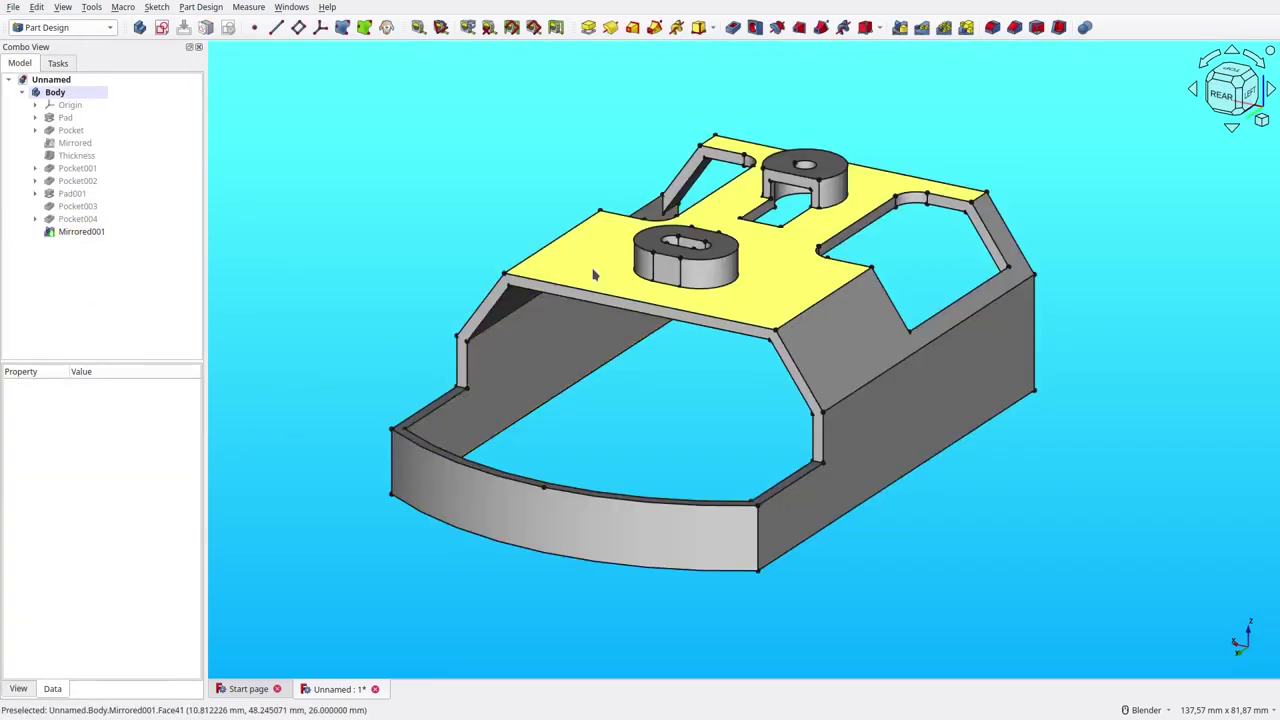
{"action": "left_click", "coordinate": [505, 242]}
{"action": "left_click", "coordinate": [160, 28]}
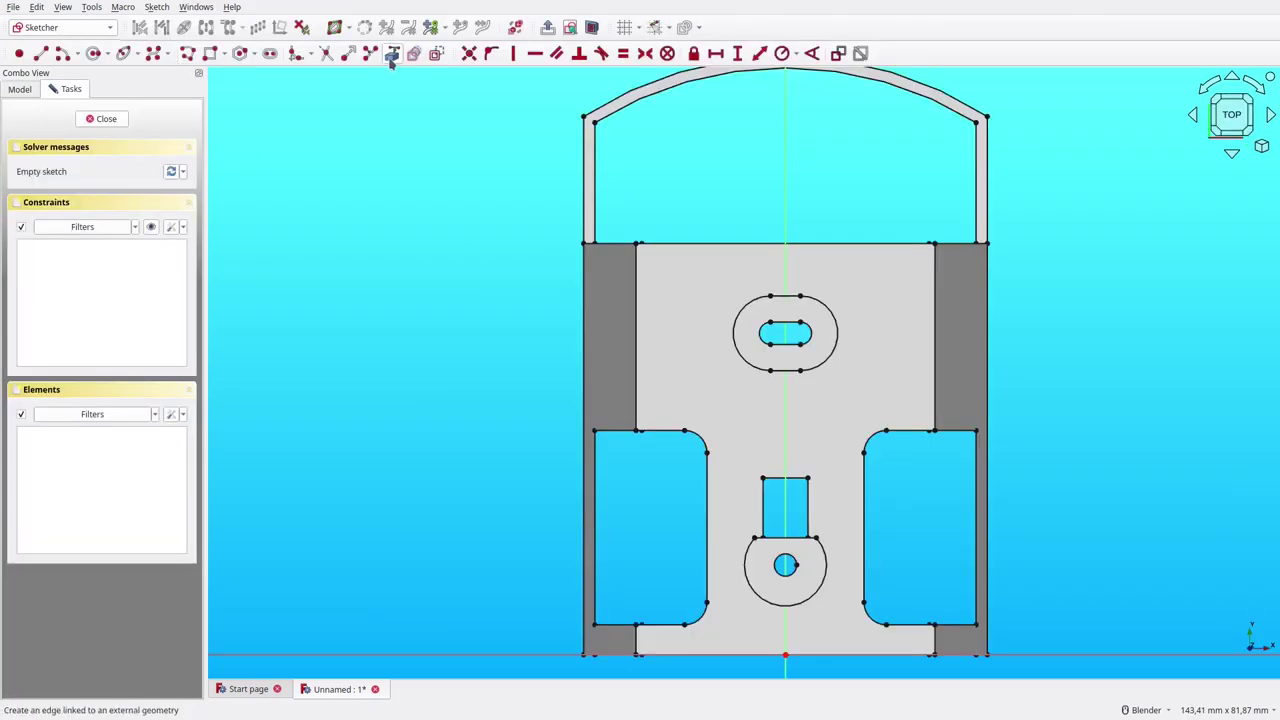
Step: Import the plate's edges as external geometry and draw a rectangle from top edge to bottom edge
{"action": "middle_click_drag", "start_coordinate": [680, 329], "coordinate": [653, 297], "text": "shift"}
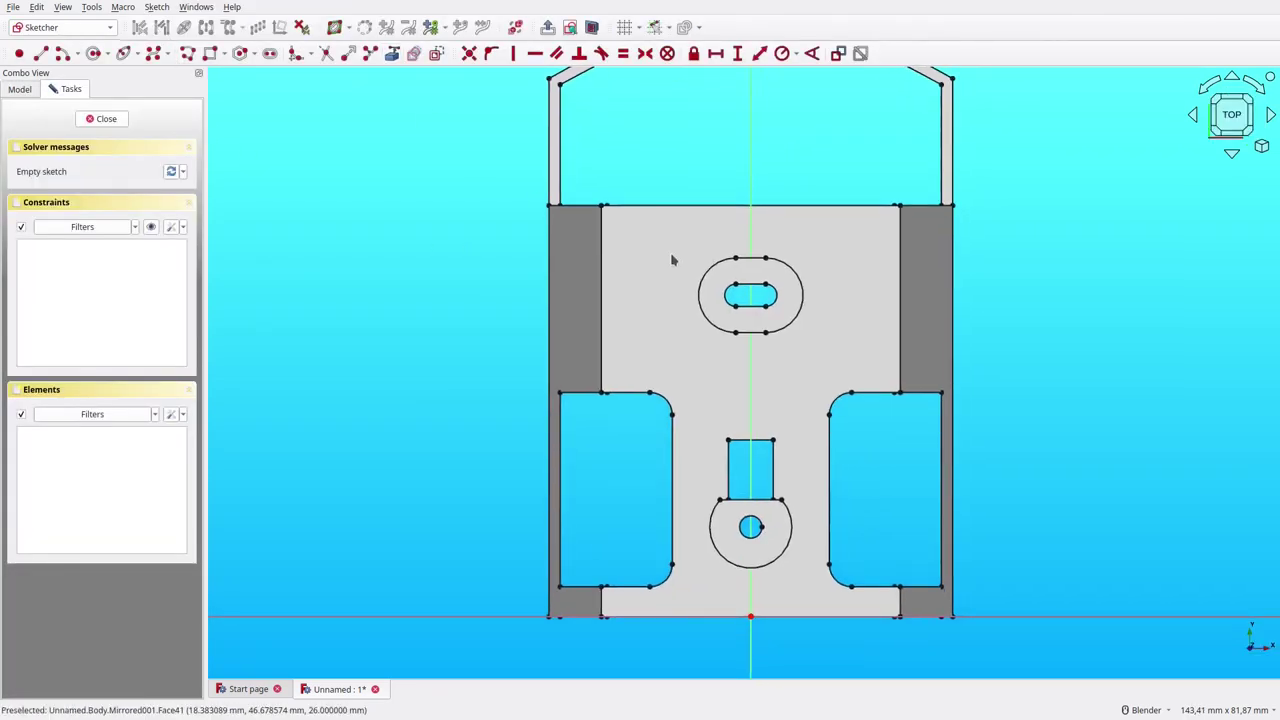
{"action": "left_click", "coordinate": [392, 53]}
{"action": "left_click", "coordinate": [686, 206]}
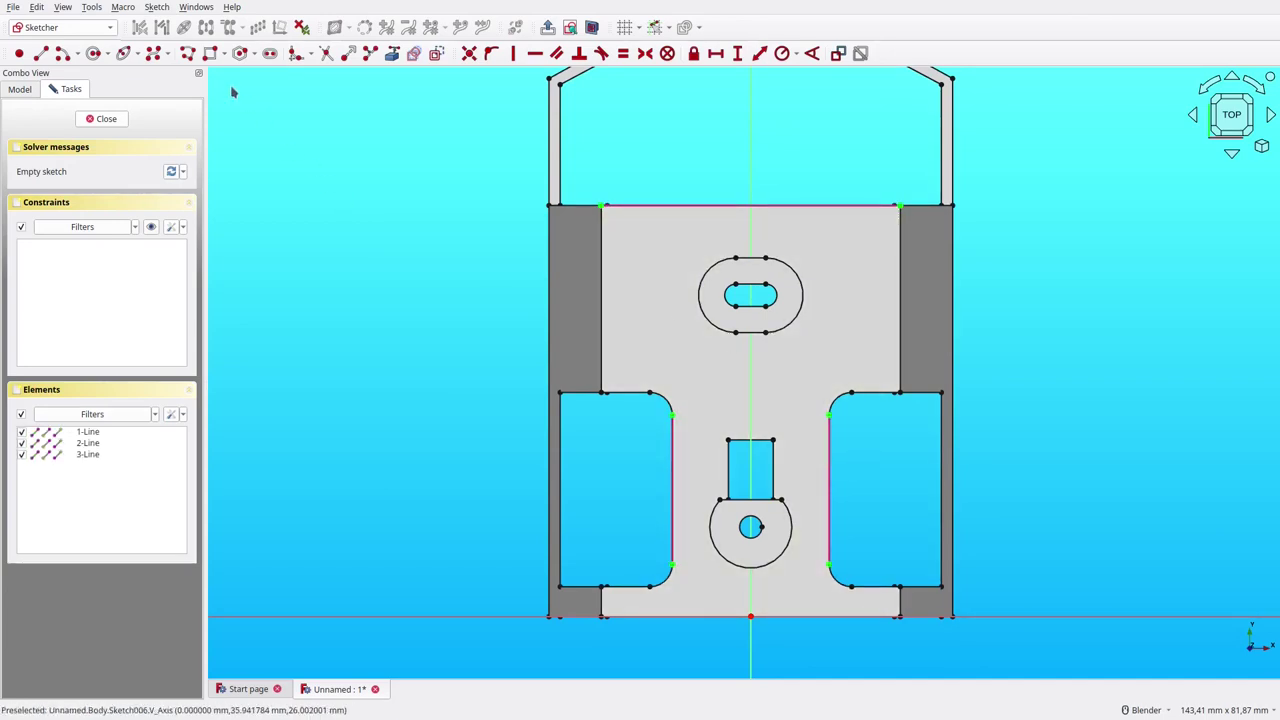
{"action": "left_click", "coordinate": [216, 60]}
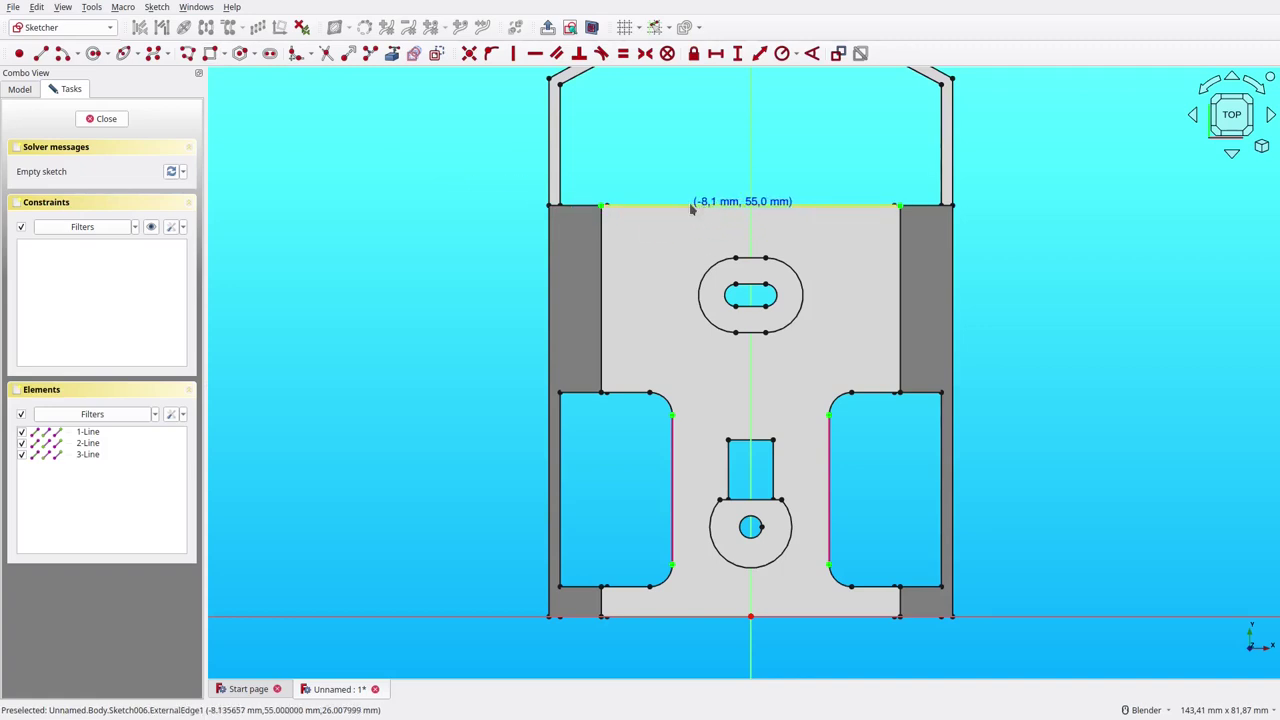
{"action": "left_click", "coordinate": [689, 206]}
{"action": "left_click", "coordinate": [814, 616]}
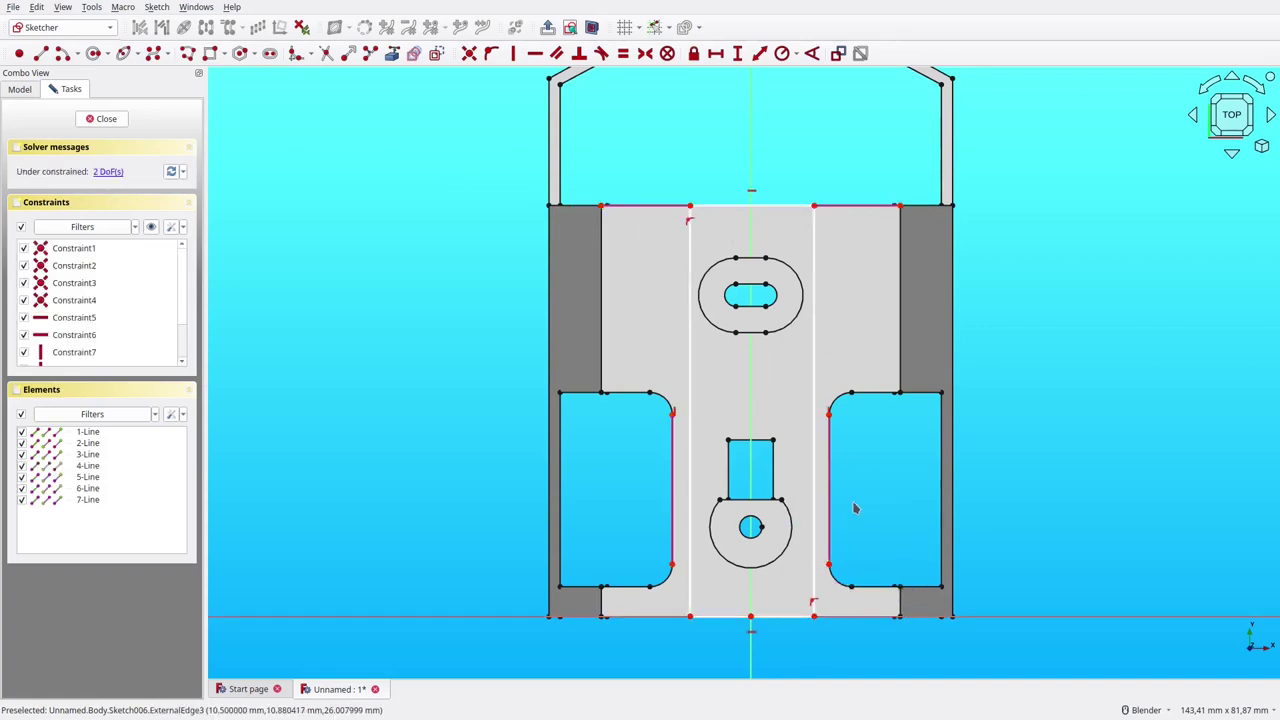
Step: Align the rectangle's right and left sides with the cut-out edges
{"action": "left_click", "coordinate": [815, 447]}
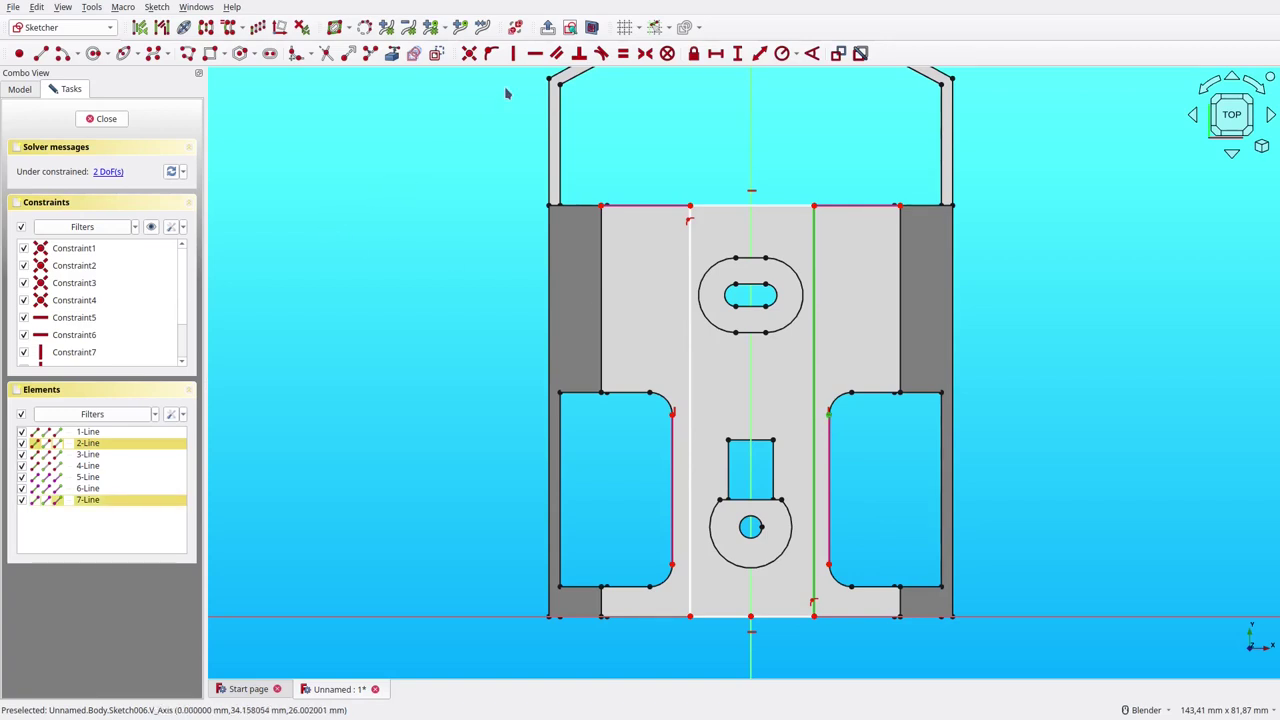
{"action": "left_click", "coordinate": [491, 55]}
{"action": "left_click", "coordinate": [689, 349]}
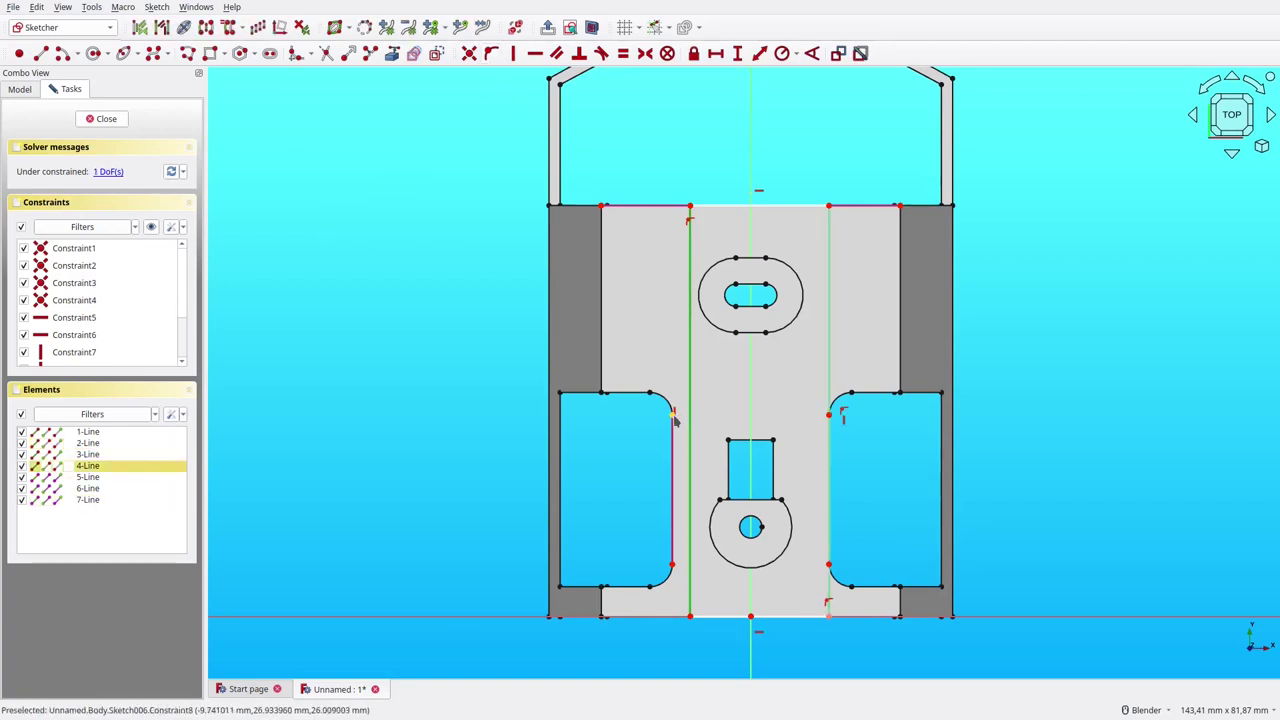
{"action": "left_click", "coordinate": [675, 420]}
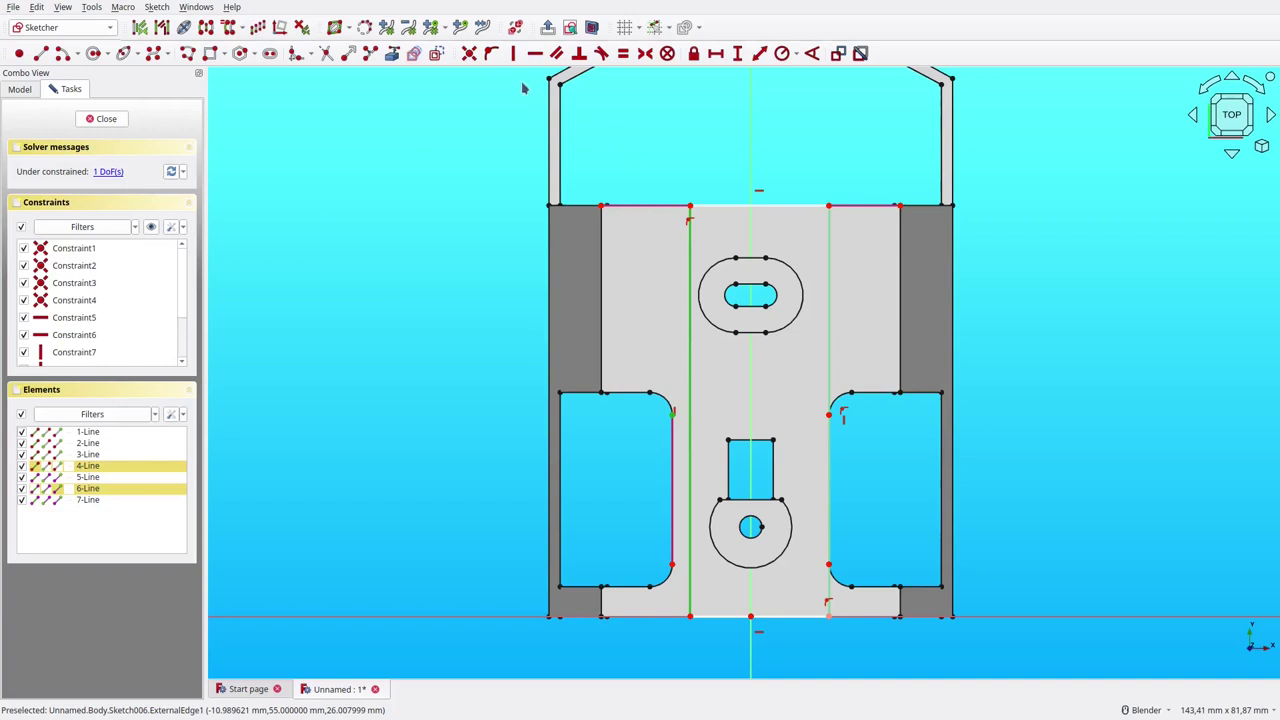
{"action": "left_click", "coordinate": [494, 57]}
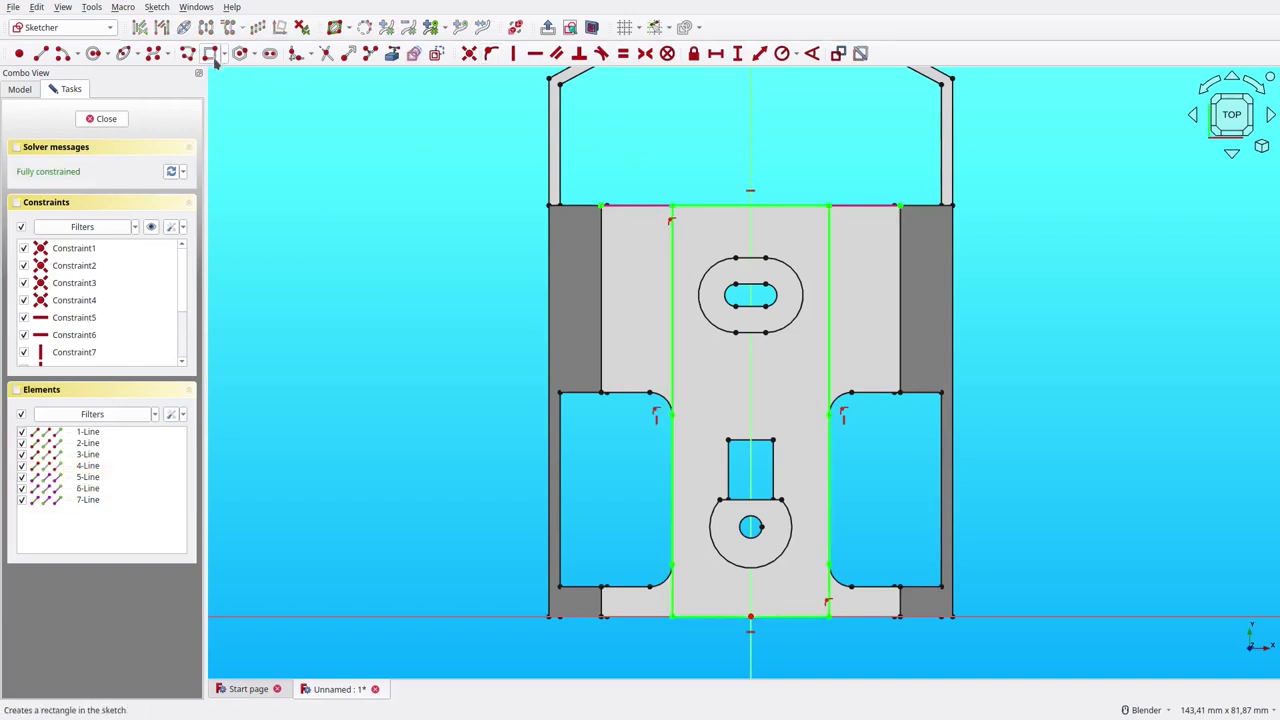
Step: Draw a second, inner rectangle inside the first one, undoing a redundant symmetry constraint
{"action": "left_click", "coordinate": [670, 220]}
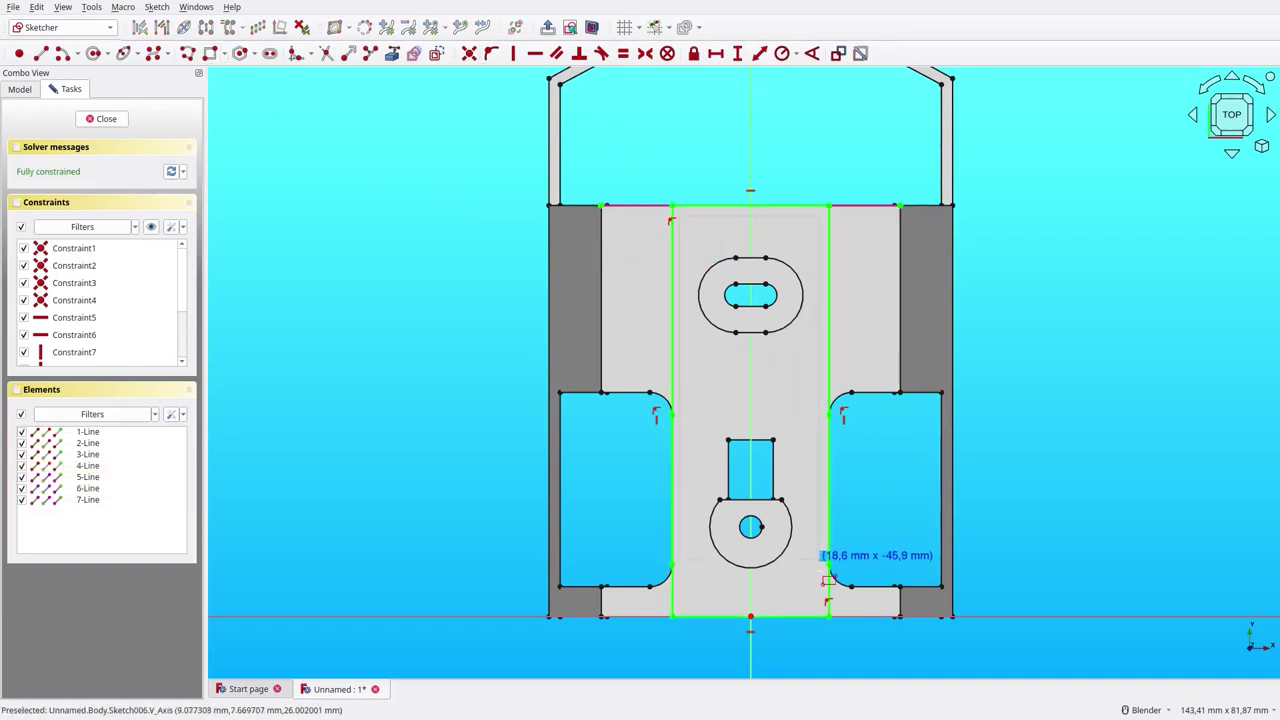
{"action": "left_click", "coordinate": [828, 603]}
{"action": "right_click", "coordinate": [840, 605]}
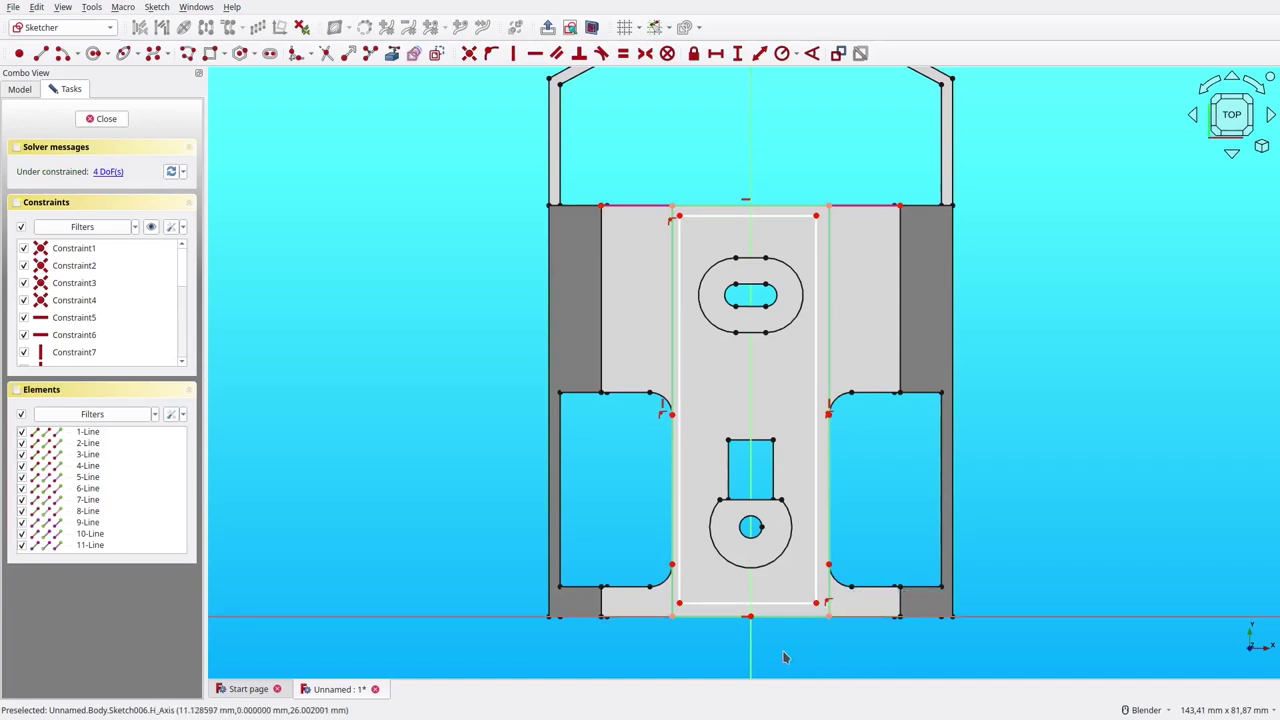
{"action": "middle_click_drag", "start_coordinate": [785, 646], "coordinate": [763, 466], "text": "shift"}
{"action": "scroll", "coordinate": [763, 468], "scroll_direction": "up", "scroll_amount": 5}
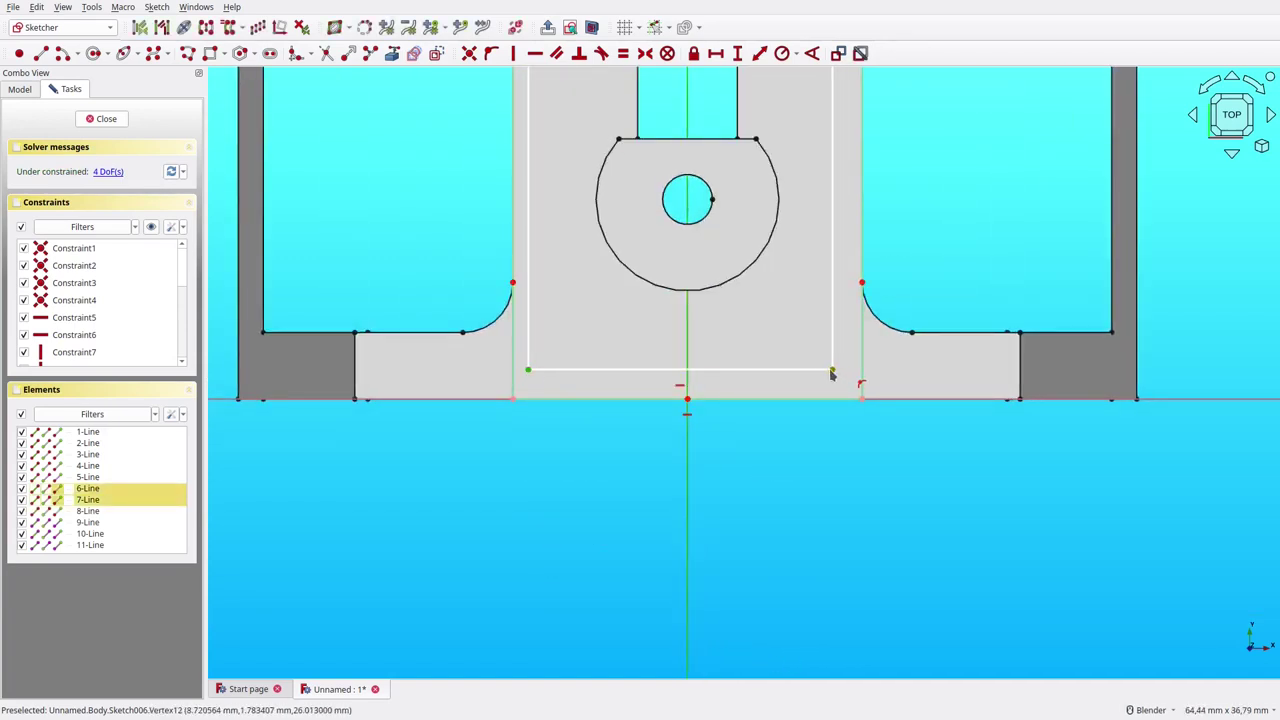
{"action": "left_click", "coordinate": [645, 53]}
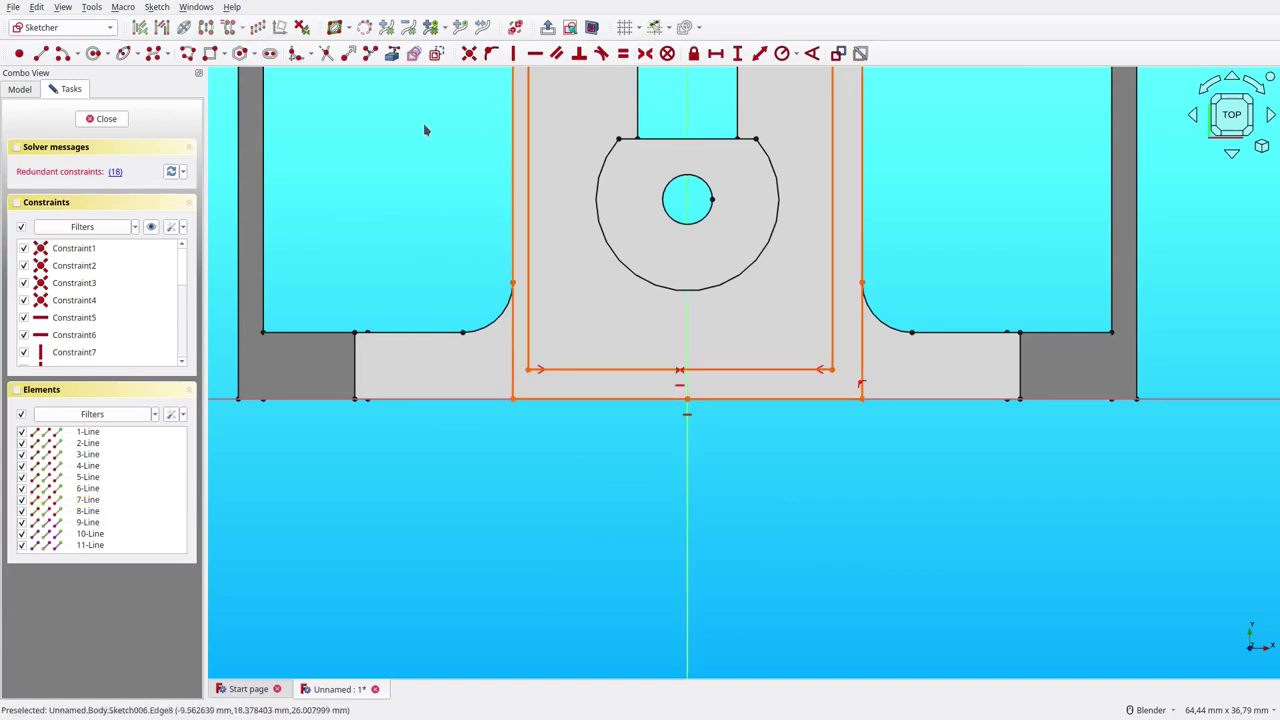
{"action": "key", "text": "ctrl+z"}
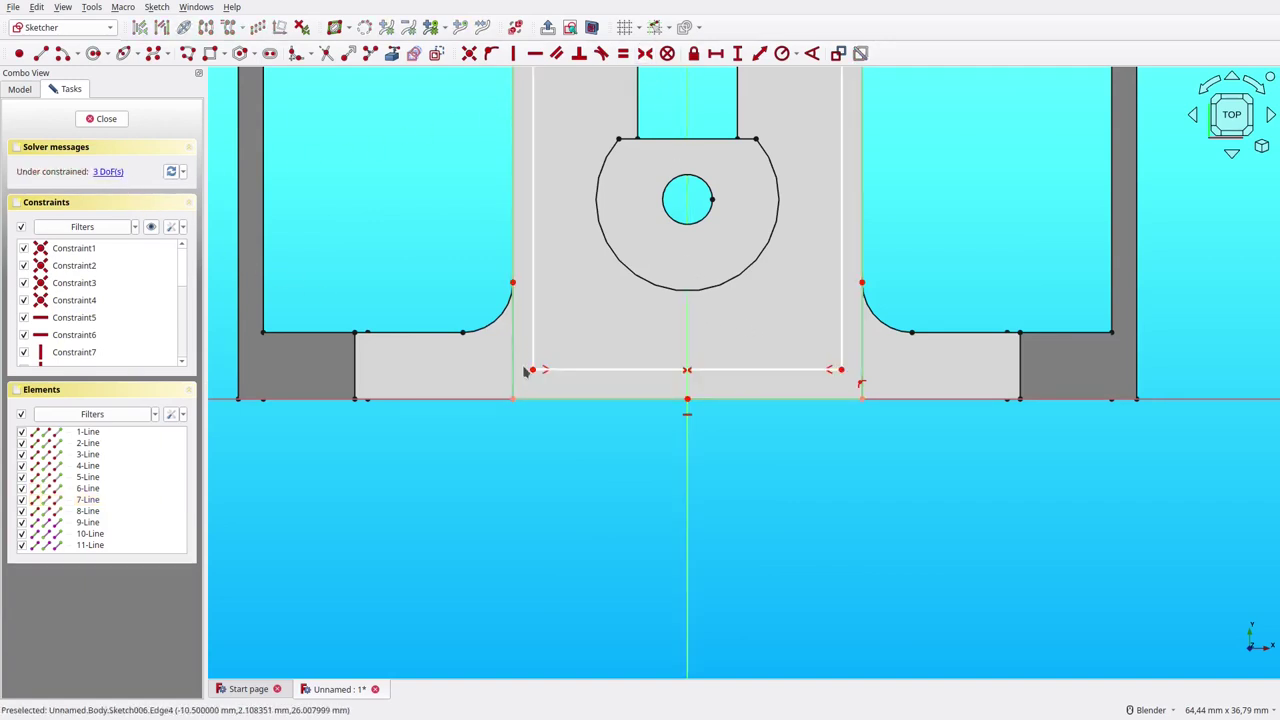
Step: Set 1 mm horizontal and vertical gaps between the inner and outer bottom-left corners
{"action": "left_click", "coordinate": [531, 370]}
{"action": "left_click", "coordinate": [512, 399]}
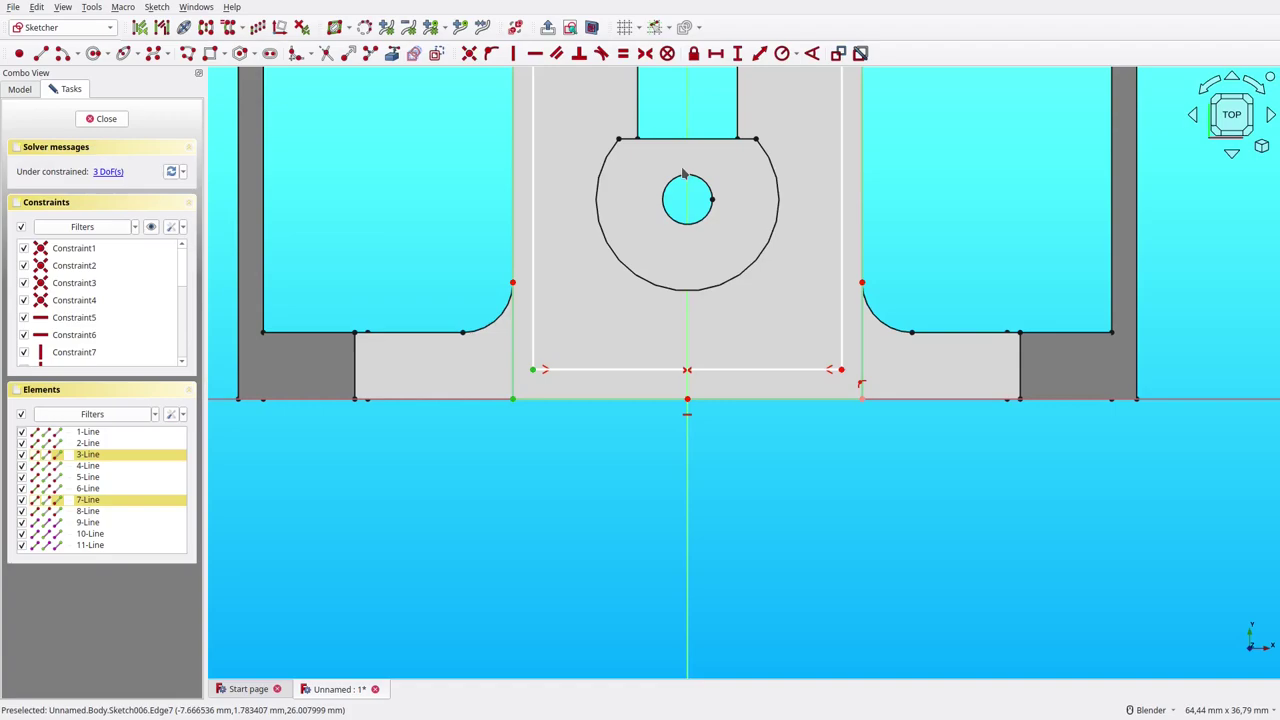
{"action": "left_click", "coordinate": [715, 53]}
{"action": "key", "text": "Return"}
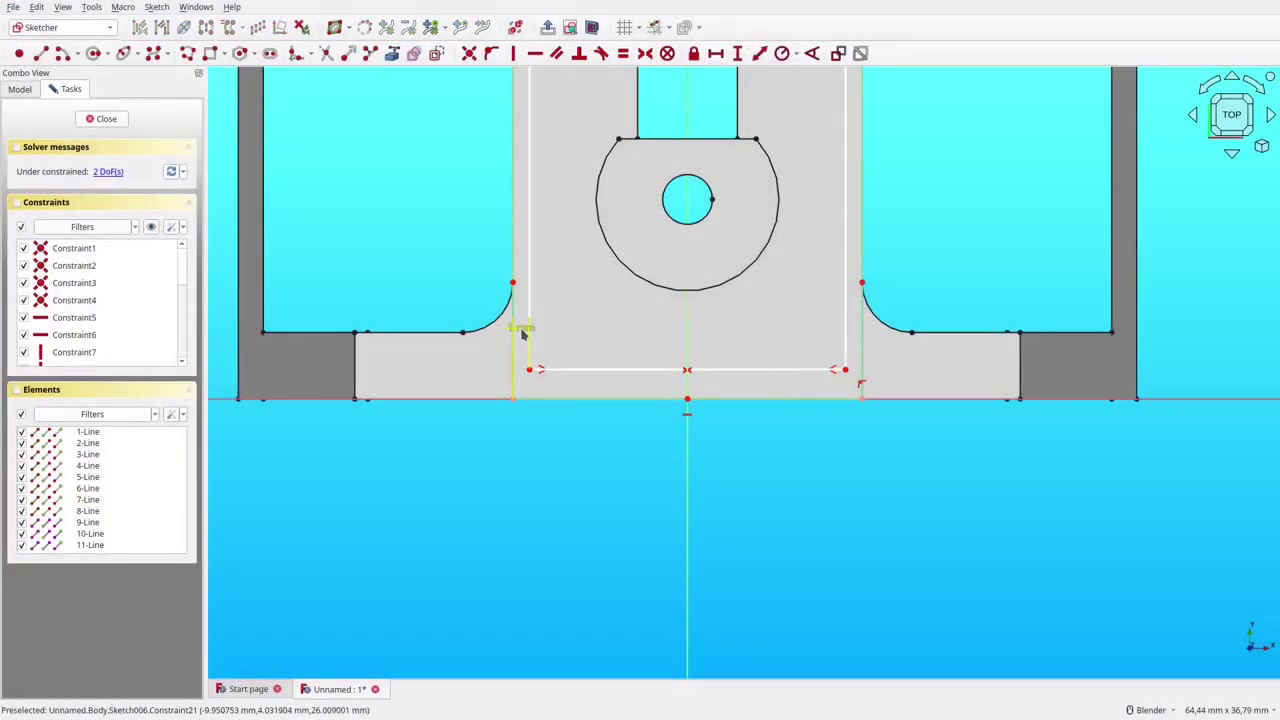
{"action": "left_click", "coordinate": [512, 400]}
{"action": "left_click", "coordinate": [530, 371]}
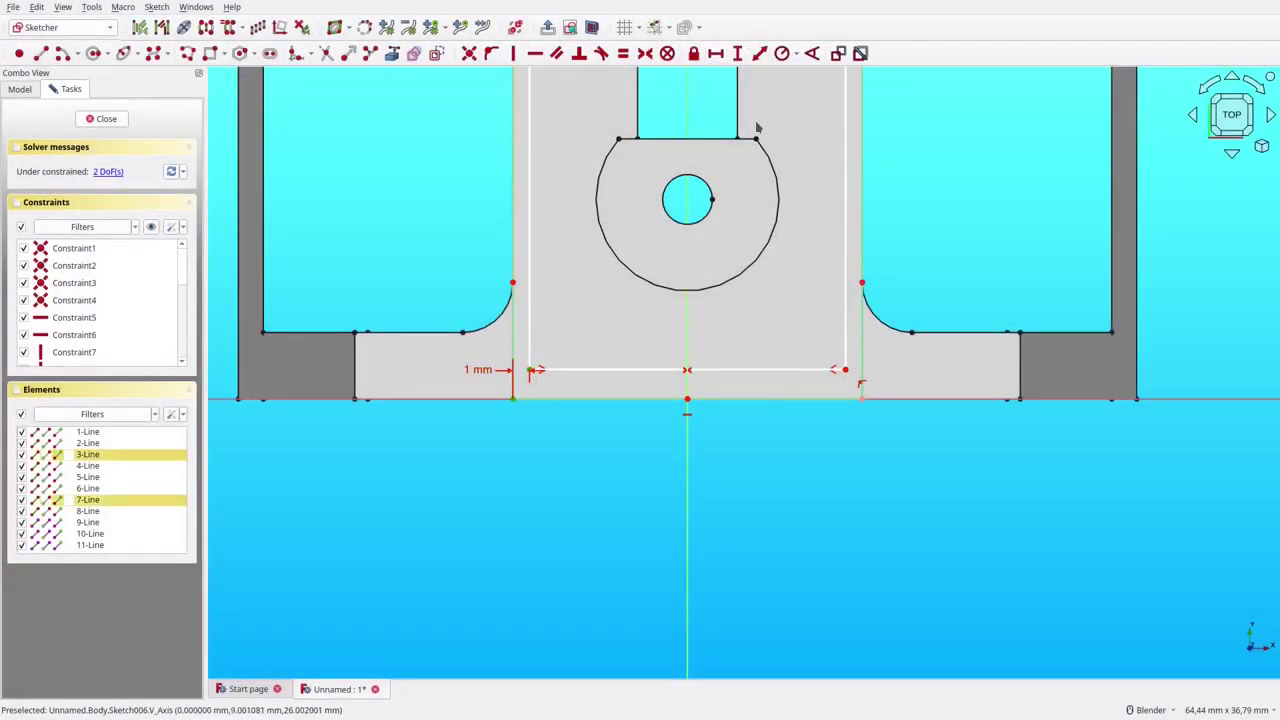
{"action": "left_click", "coordinate": [737, 53]}
{"action": "key", "text": "Return"}
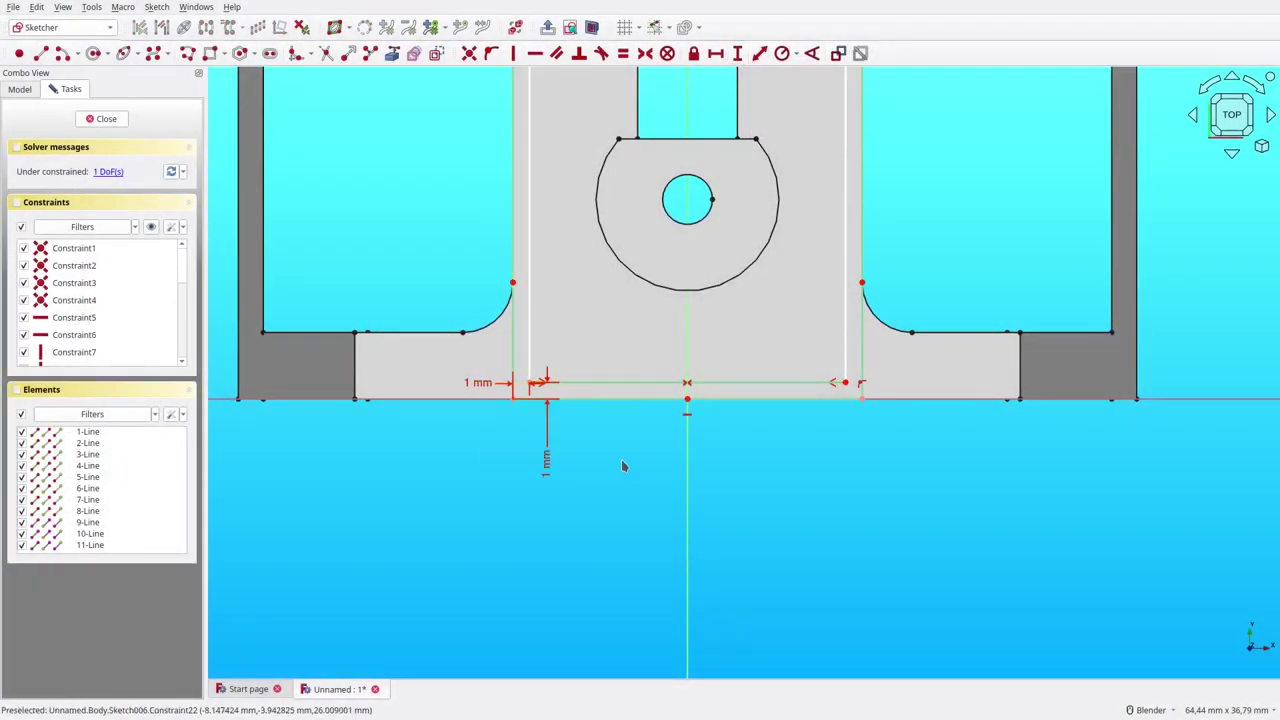
Step: Add a 1.40 mm vertical distance between the top corners and close the sketch
{"action": "middle_click_drag", "start_coordinate": [610, 217], "coordinate": [589, 626], "text": "shift"}
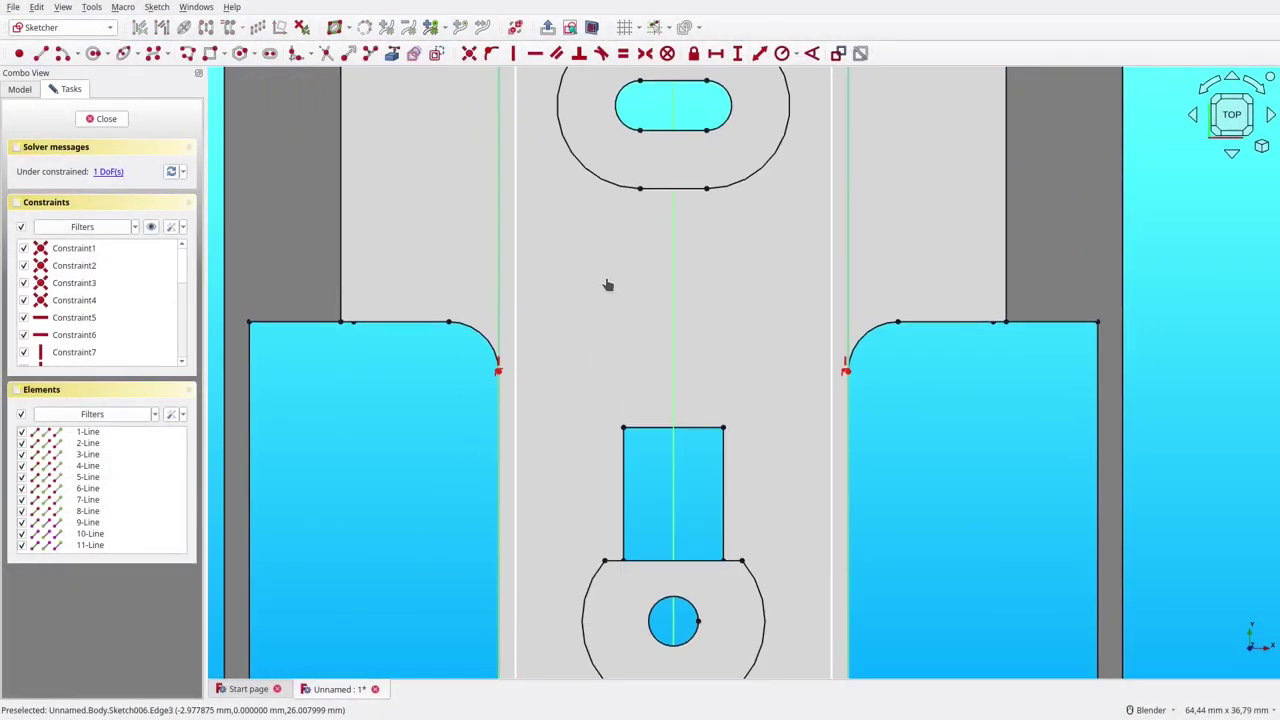
{"action": "middle_click_drag", "start_coordinate": [607, 285], "coordinate": [603, 574], "text": "shift"}
{"action": "left_click", "coordinate": [513, 220]}
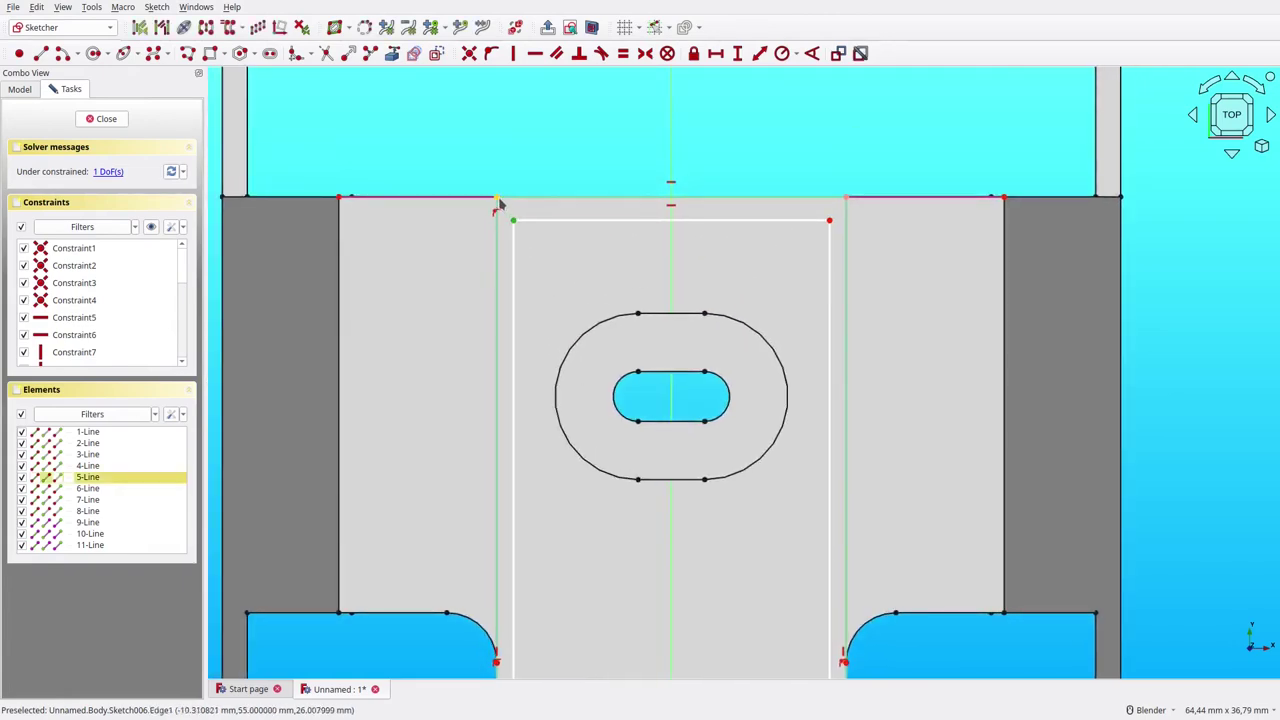
{"action": "left_click", "coordinate": [497, 197]}
{"action": "left_click", "coordinate": [737, 53]}
{"action": "key", "text": "Return"}
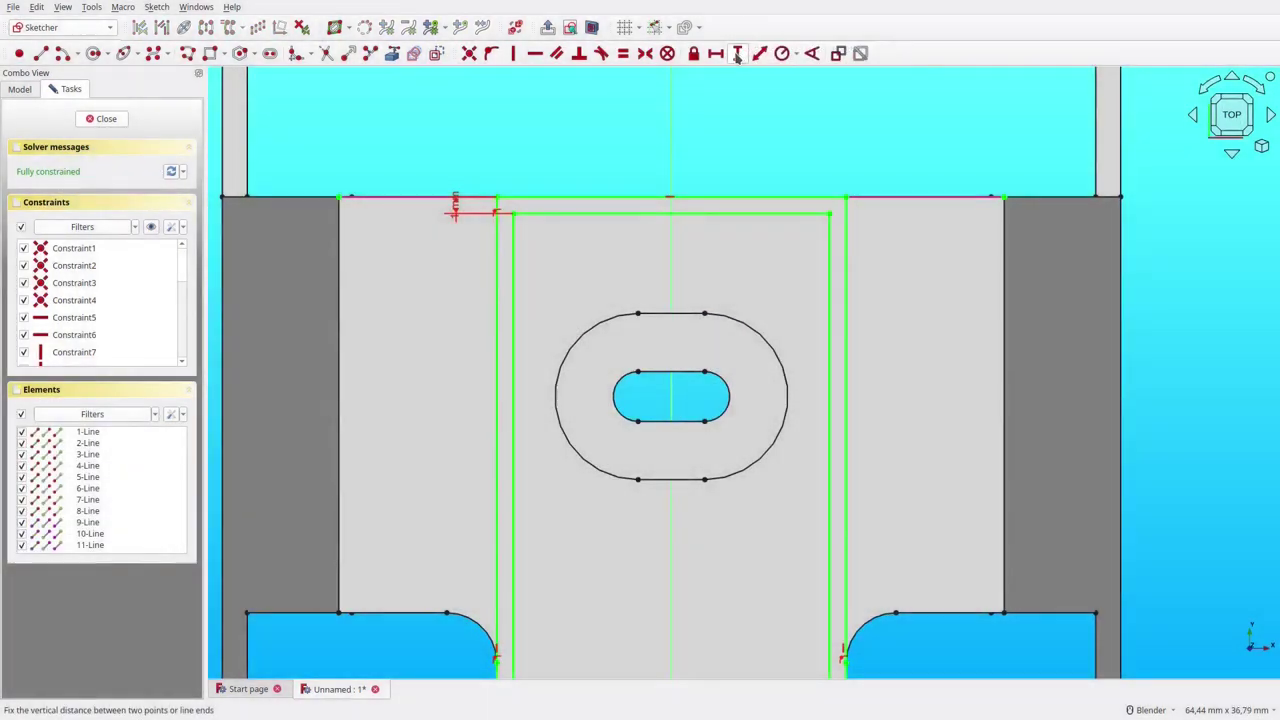
{"action": "left_click", "coordinate": [118, 119]}
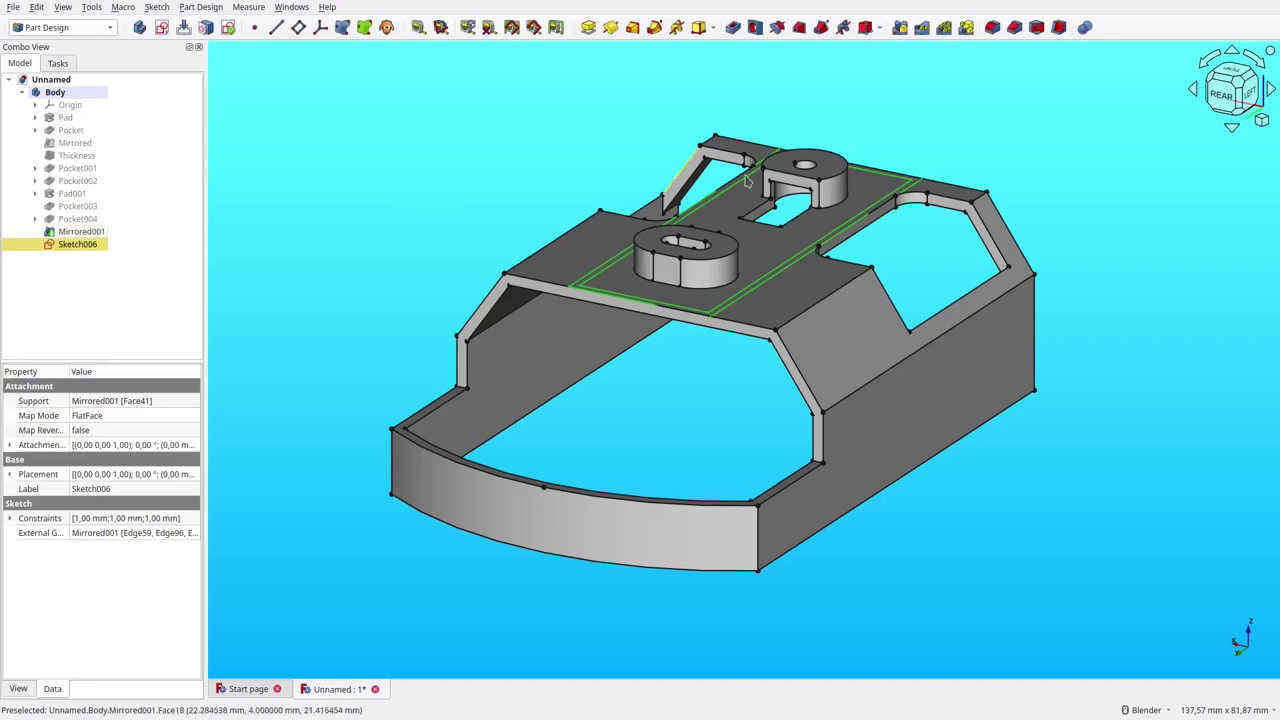
Step: Pad Sketch006 into a 4 mm rim, Pad002, with Refine set to true
{"action": "mouse_move", "coordinate": [1006, 200]}
{"action": "middle_mouse_down"}
{"action": "mouse_move", "coordinate": [941, 240]}
{"action": "mouse_move", "coordinate": [769, 124]}
{"action": "middle_mouse_up"}
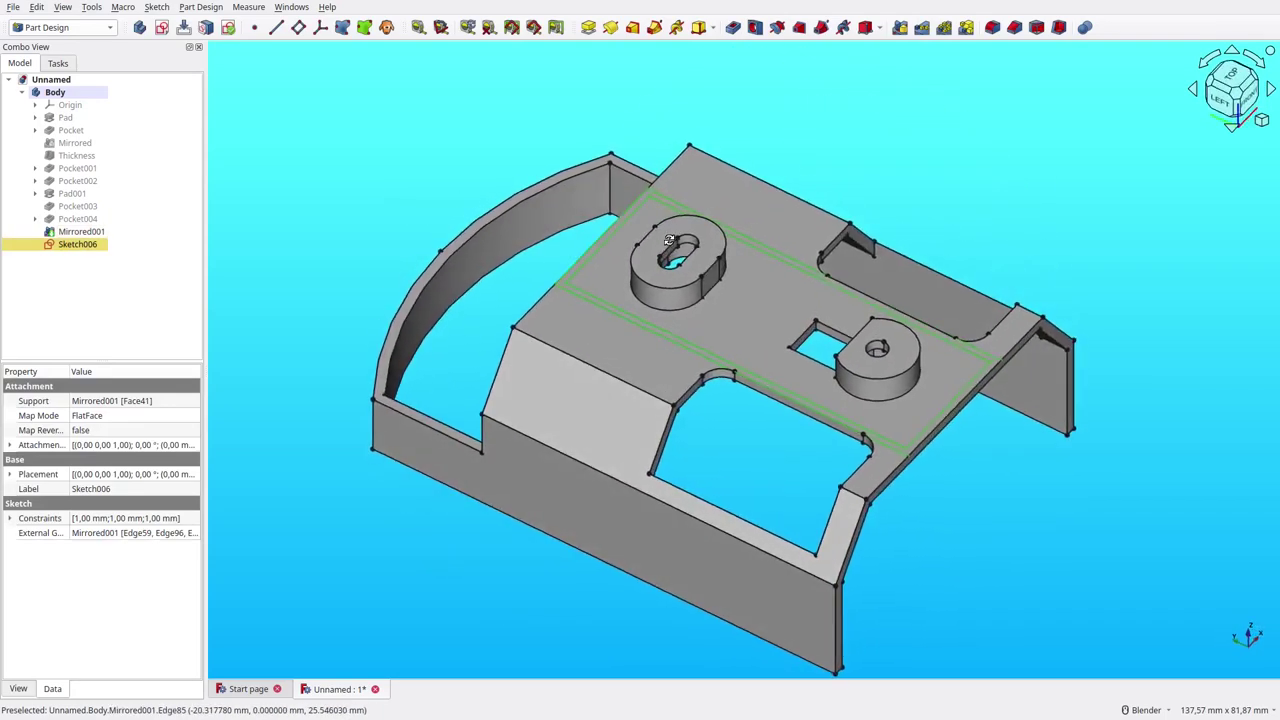
{"action": "left_click", "coordinate": [588, 27]}
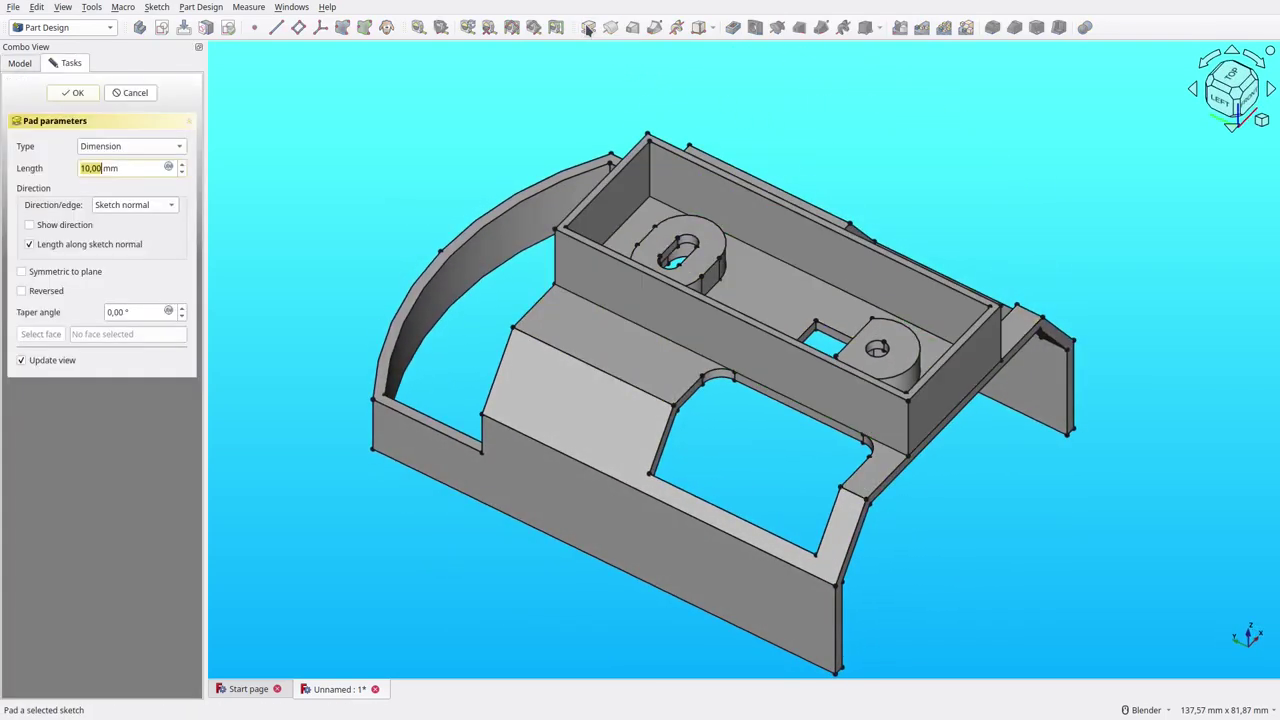
{"action": "left_click", "coordinate": [78, 95]}
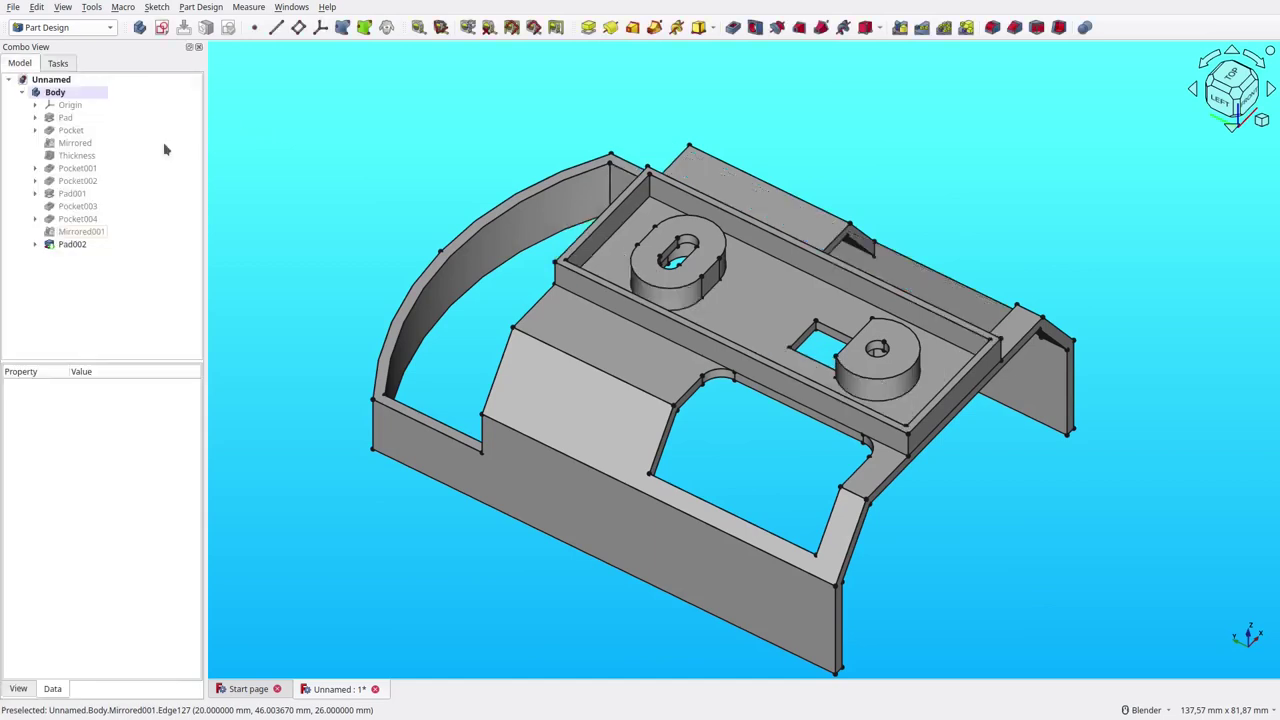
{"action": "left_click", "coordinate": [80, 244]}
{"action": "left_click", "coordinate": [126, 606]}
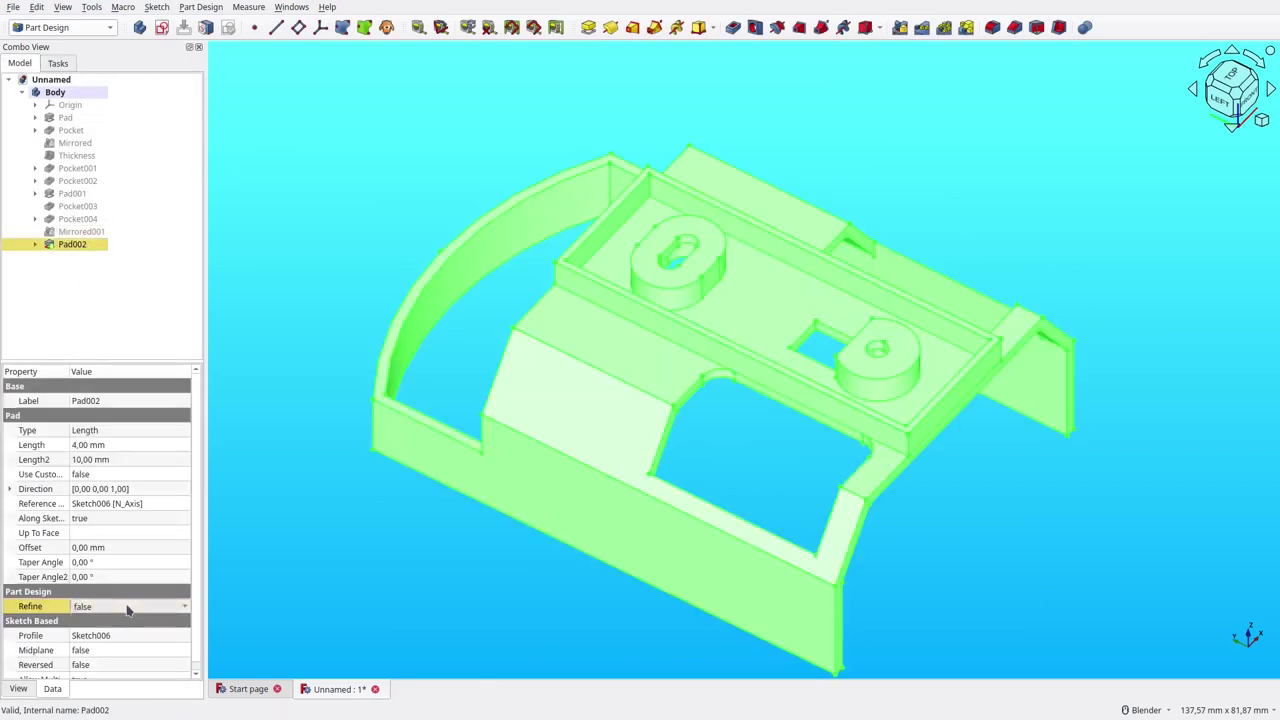
{"action": "left_click", "coordinate": [130, 606]}
{"action": "left_click", "coordinate": [148, 623]}
Step: Select the rim's long strip face as the next sketch plane
{"action": "left_click", "coordinate": [313, 600]}
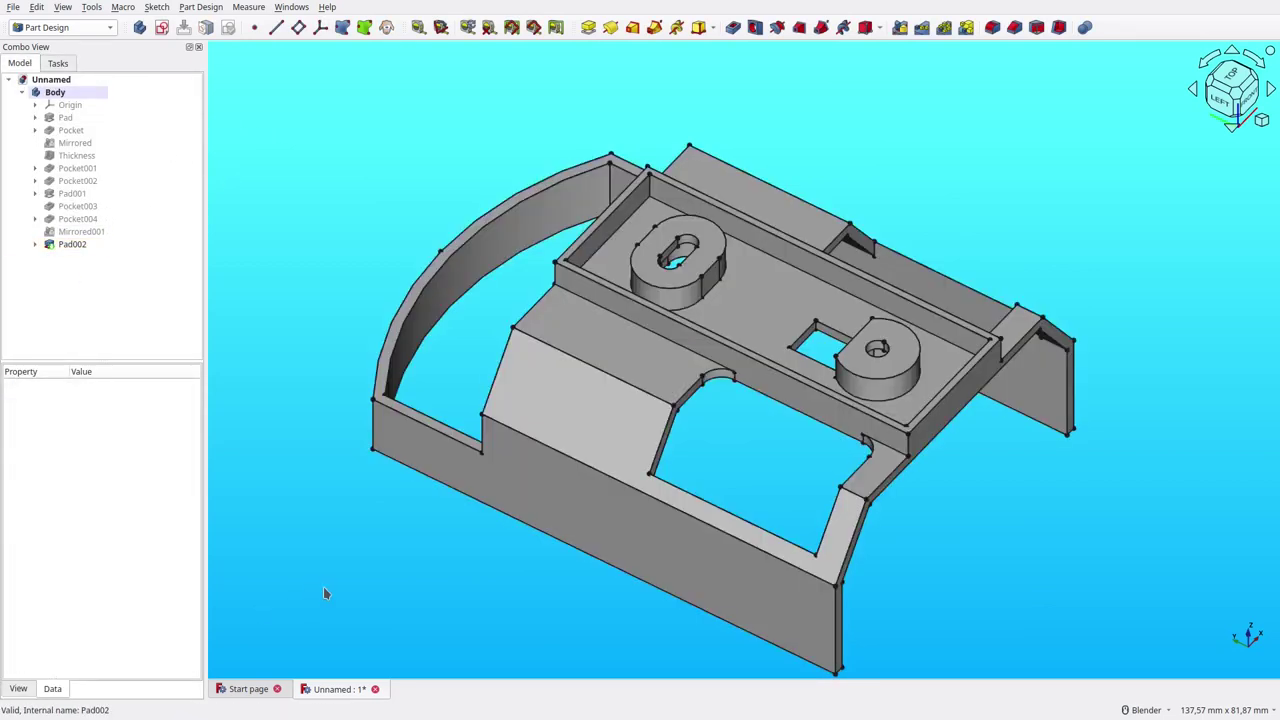
{"action": "middle_click_drag", "start_coordinate": [891, 540], "coordinate": [545, 530]}
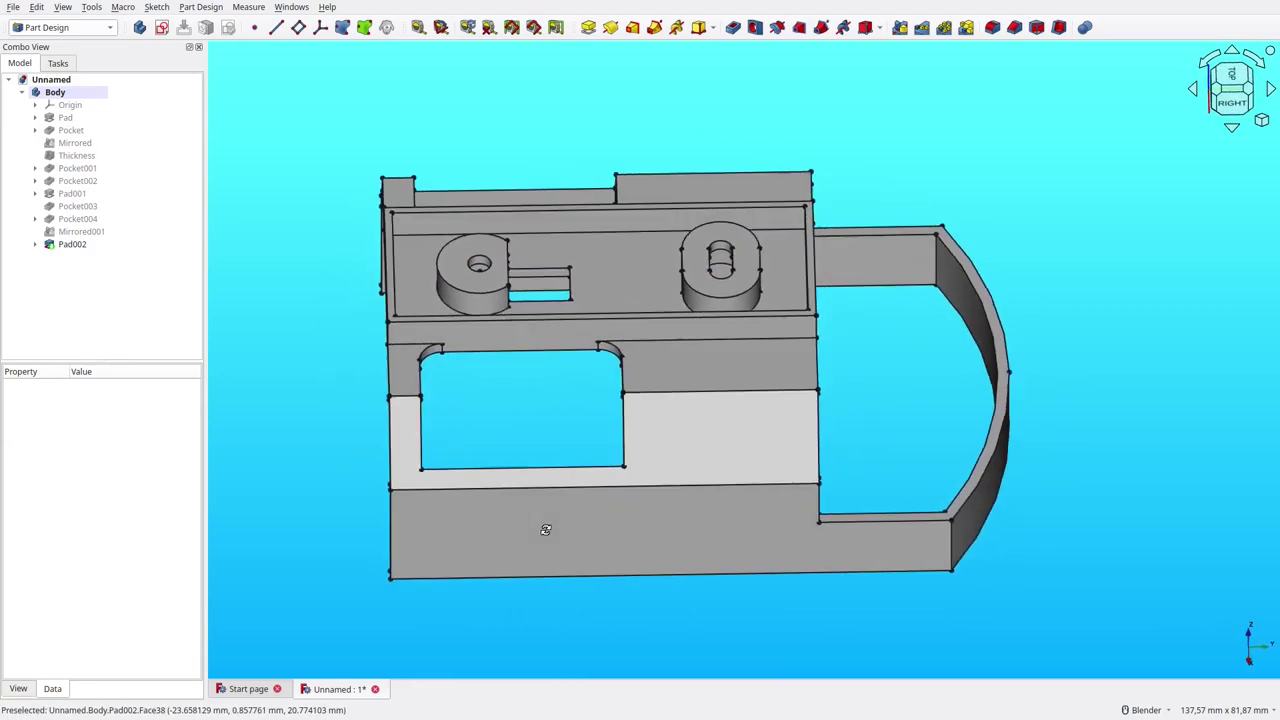
{"action": "left_click", "coordinate": [602, 332]}
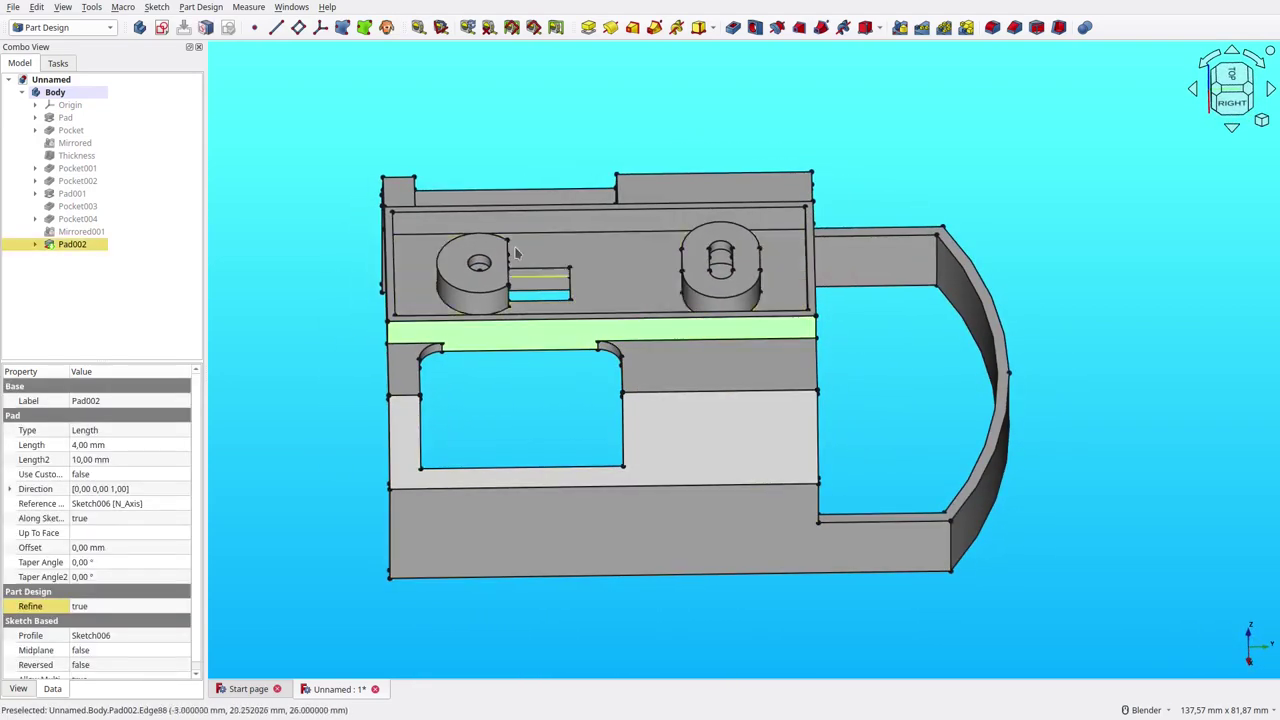
Step: Start a sketch on the rim face, referencing the strip's lower and upper long edges
{"action": "left_click", "coordinate": [161, 27]}
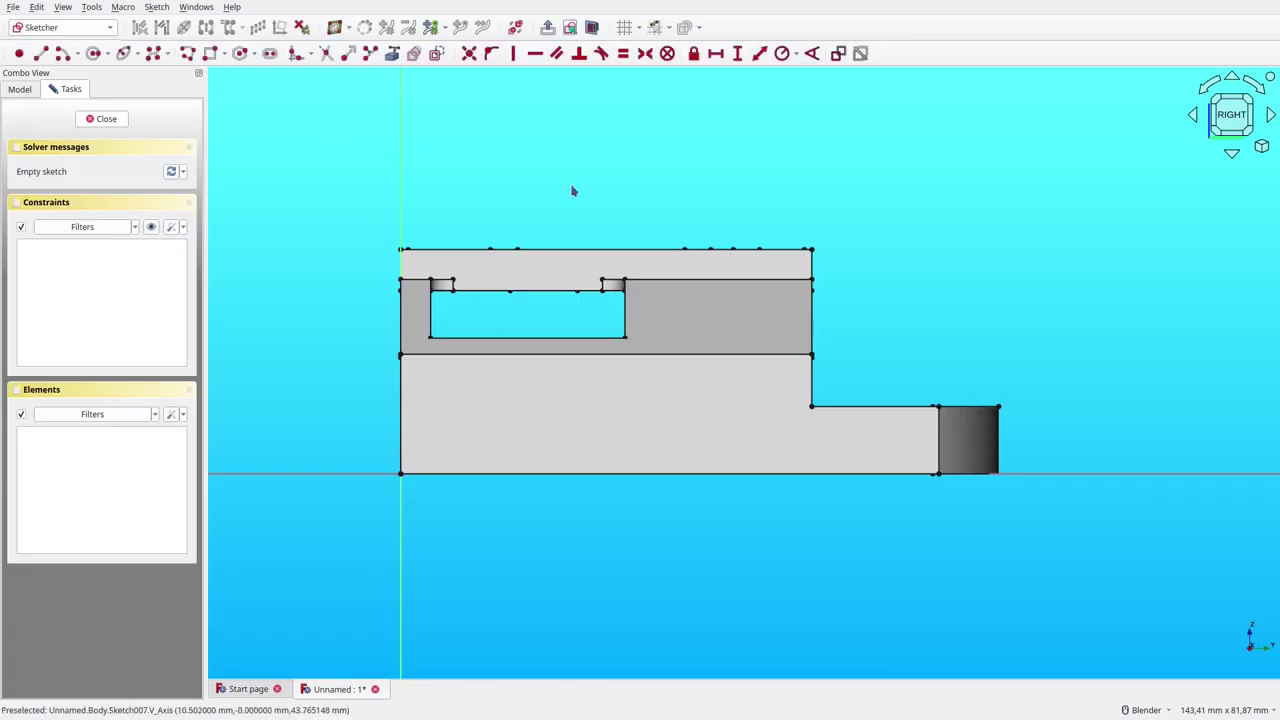
{"action": "middle_click_drag", "start_coordinate": [570, 187], "coordinate": [738, 228]}
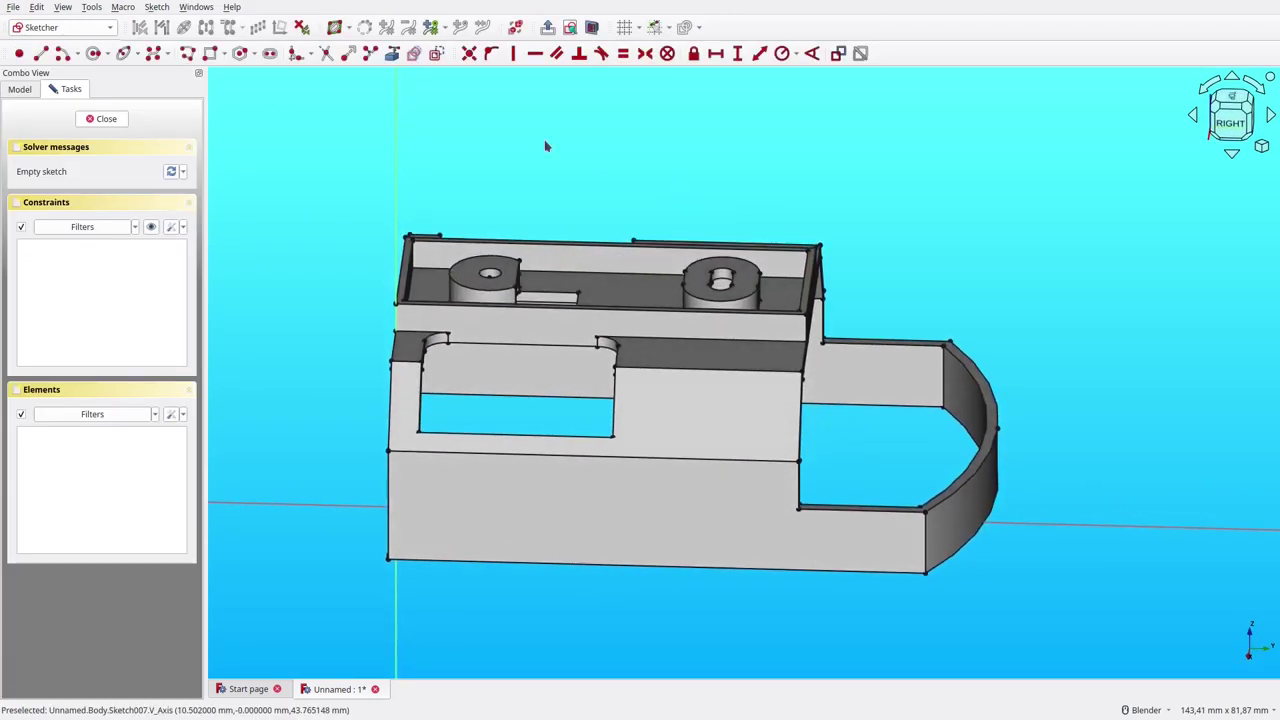
{"action": "left_click", "coordinate": [398, 58]}
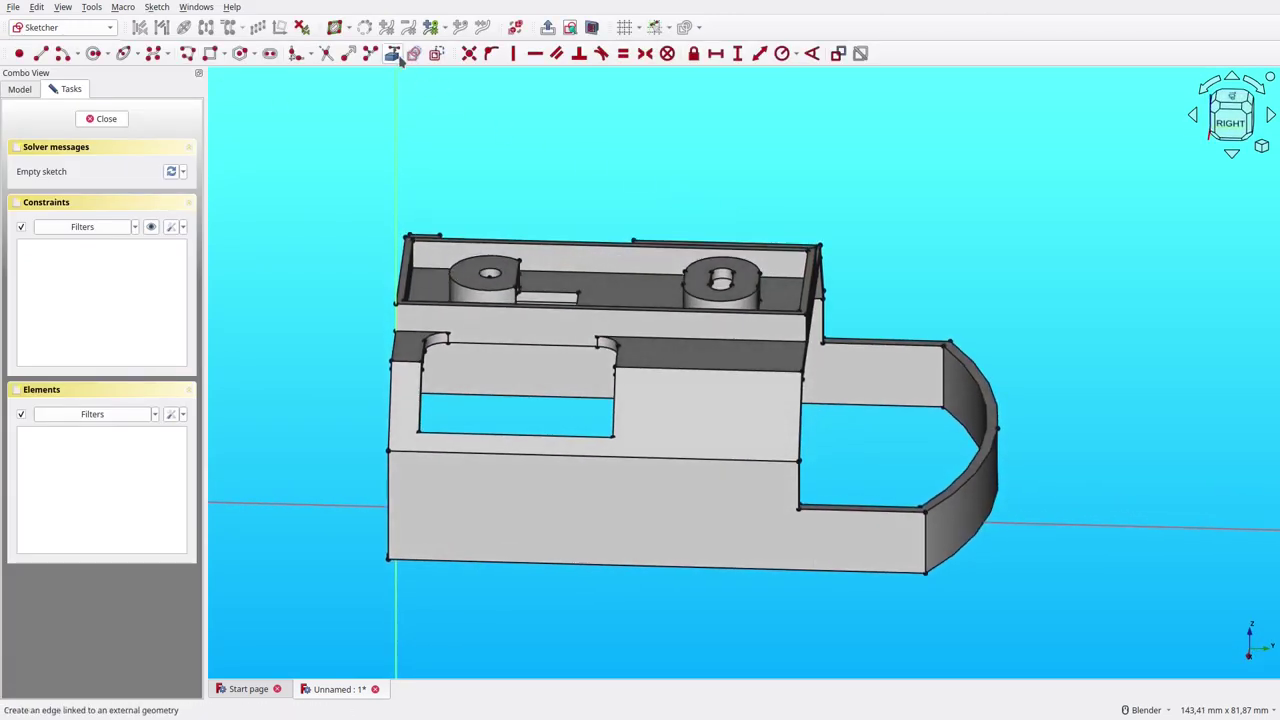
{"action": "left_click", "coordinate": [655, 342]}
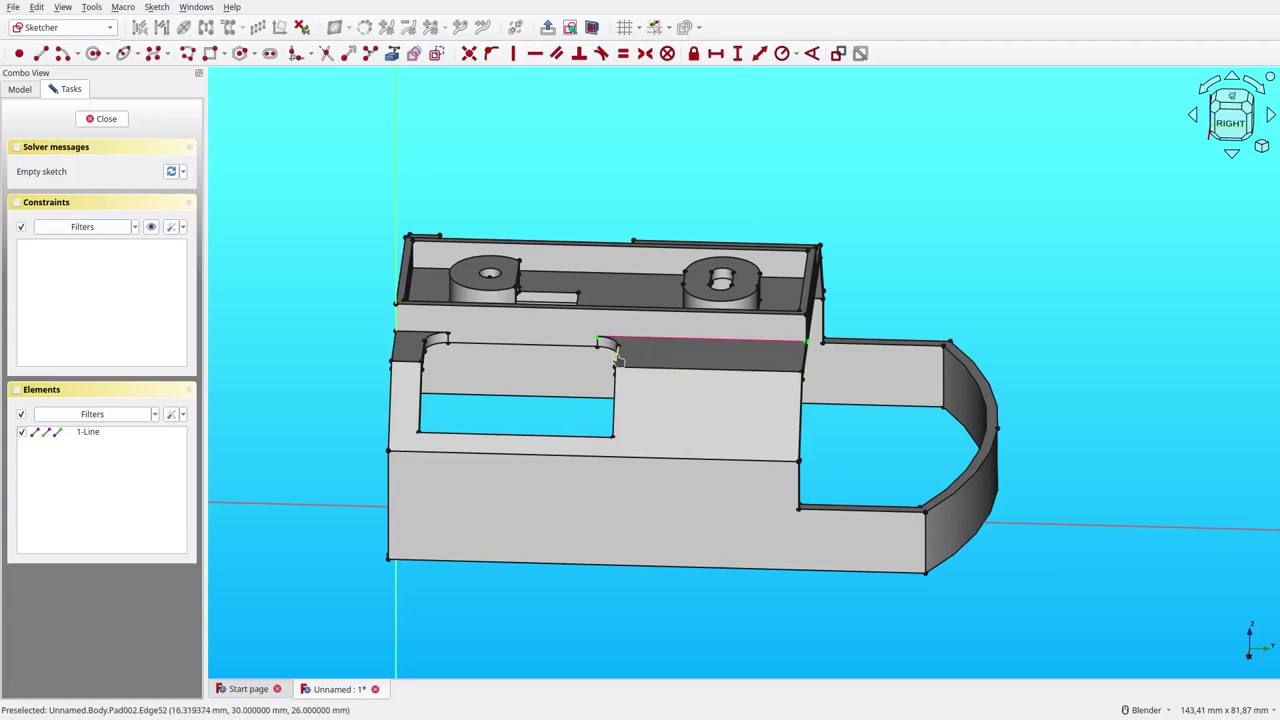
{"action": "left_click", "coordinate": [621, 311]}
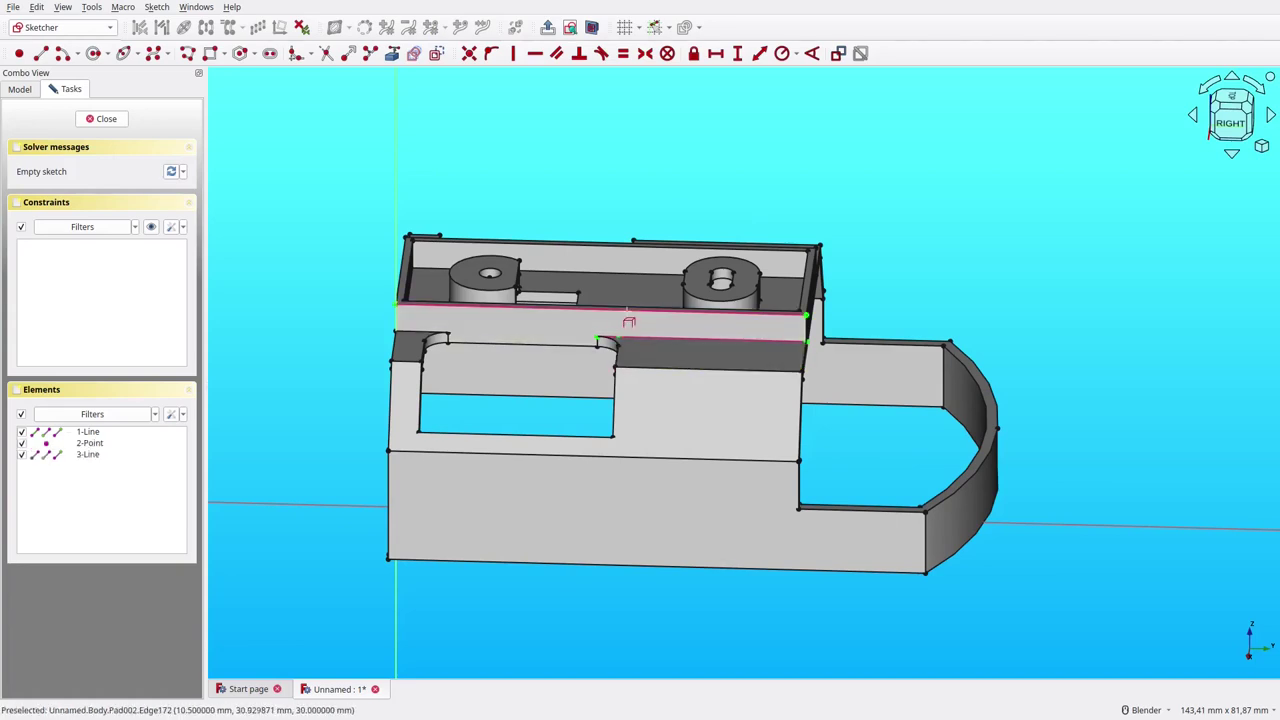
{"action": "left_click", "coordinate": [1226, 138]}
{"action": "scroll", "coordinate": [753, 190], "scroll_direction": "up", "scroll_amount": 2}
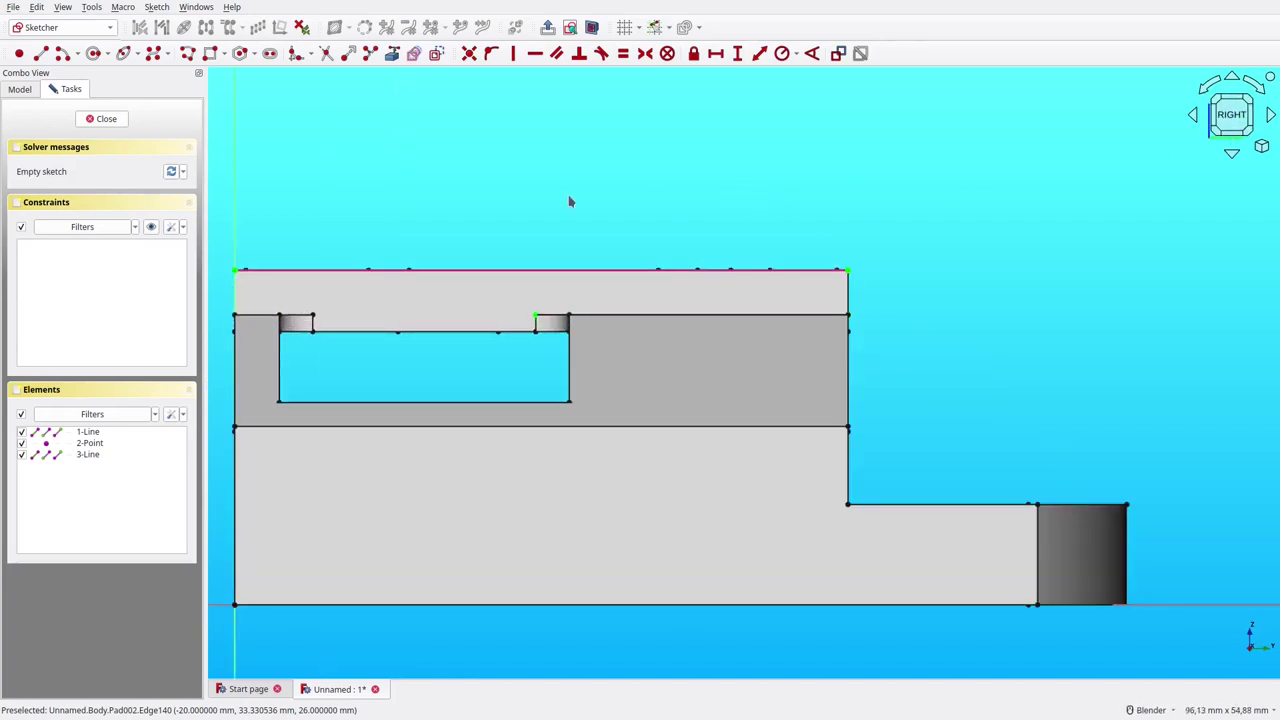
Step: Draw two vertical side lines joined by a top line, removing a redundant constraint
{"action": "left_click", "coordinate": [41, 53]}
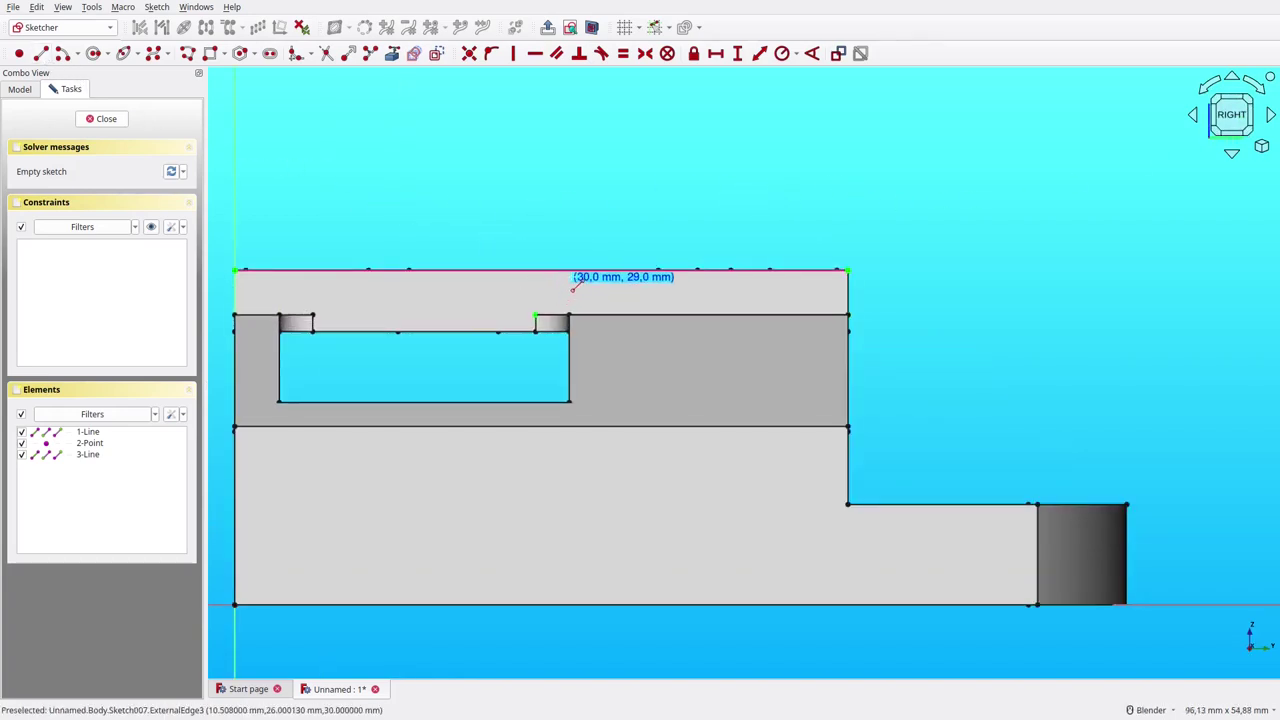
{"action": "left_click", "coordinate": [575, 279]}
{"action": "left_click", "coordinate": [576, 300]}
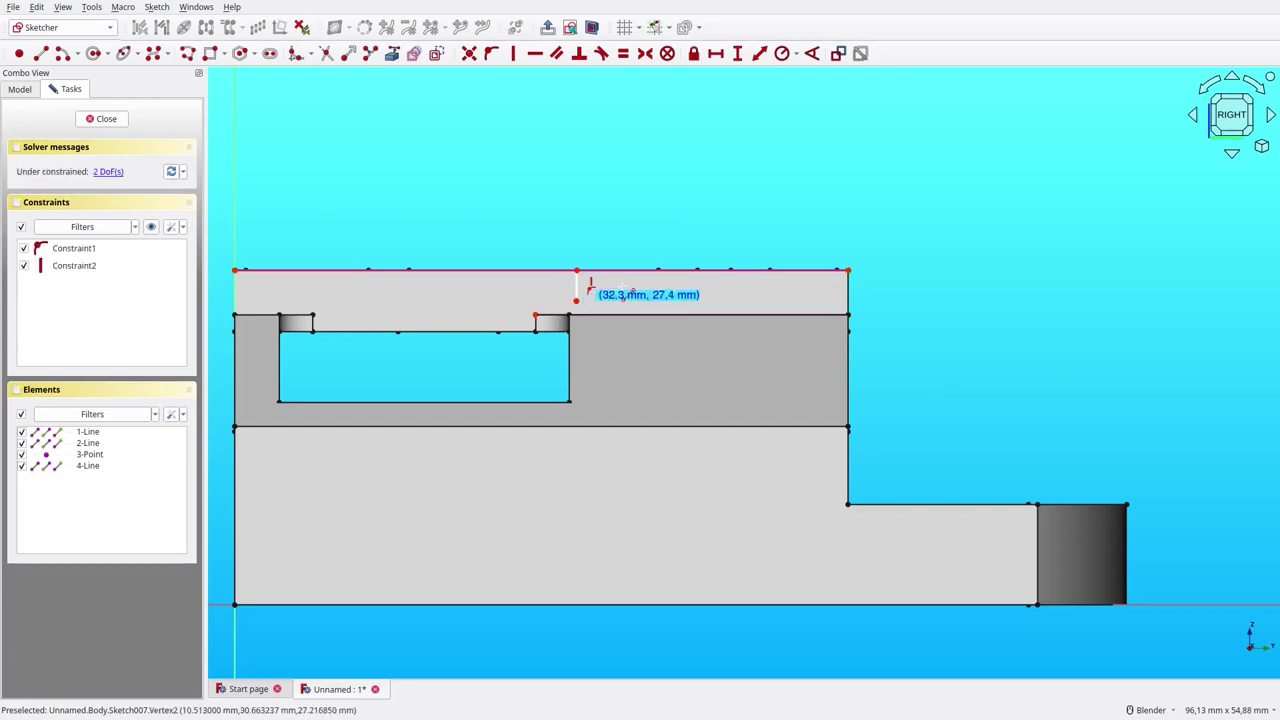
{"action": "left_click", "coordinate": [615, 270]}
{"action": "left_click", "coordinate": [615, 300]}
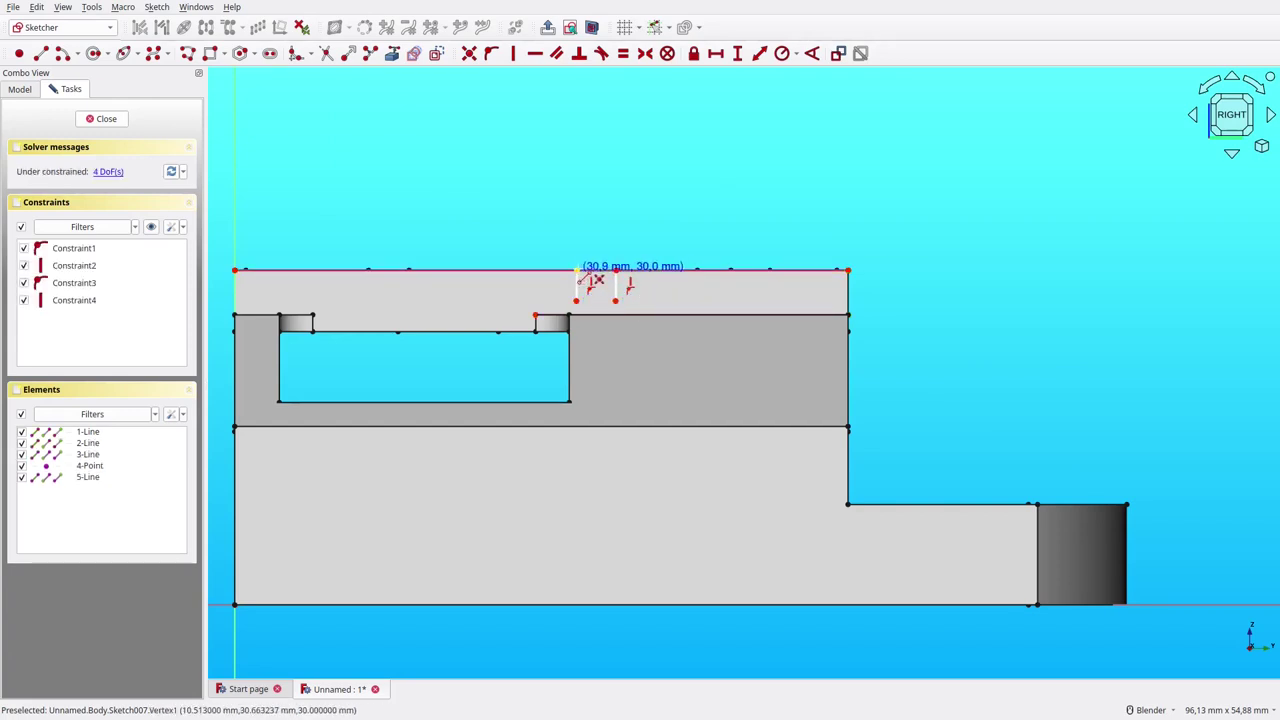
{"action": "left_click", "coordinate": [576, 270]}
{"action": "left_click", "coordinate": [615, 270]}
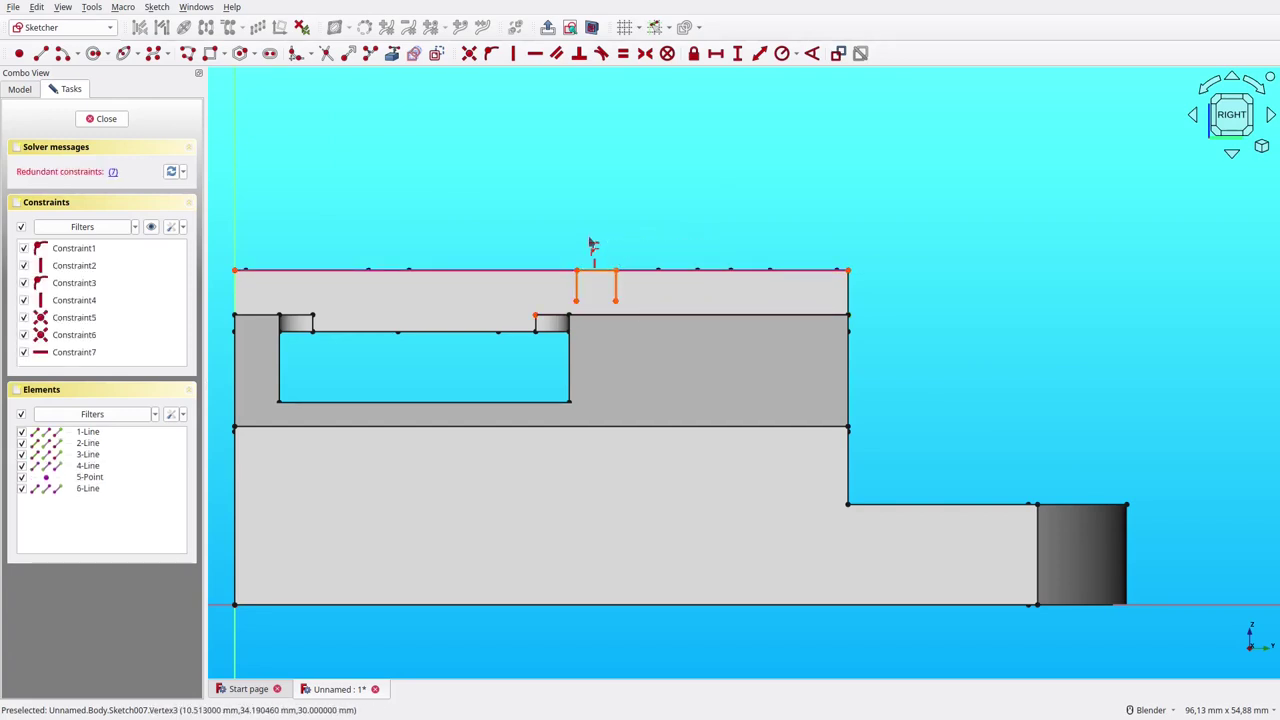
{"action": "left_click", "coordinate": [113, 171]}
{"action": "key", "text": "Delete"}
{"action": "scroll", "coordinate": [592, 296], "scroll_direction": "up", "scroll_amount": 3}
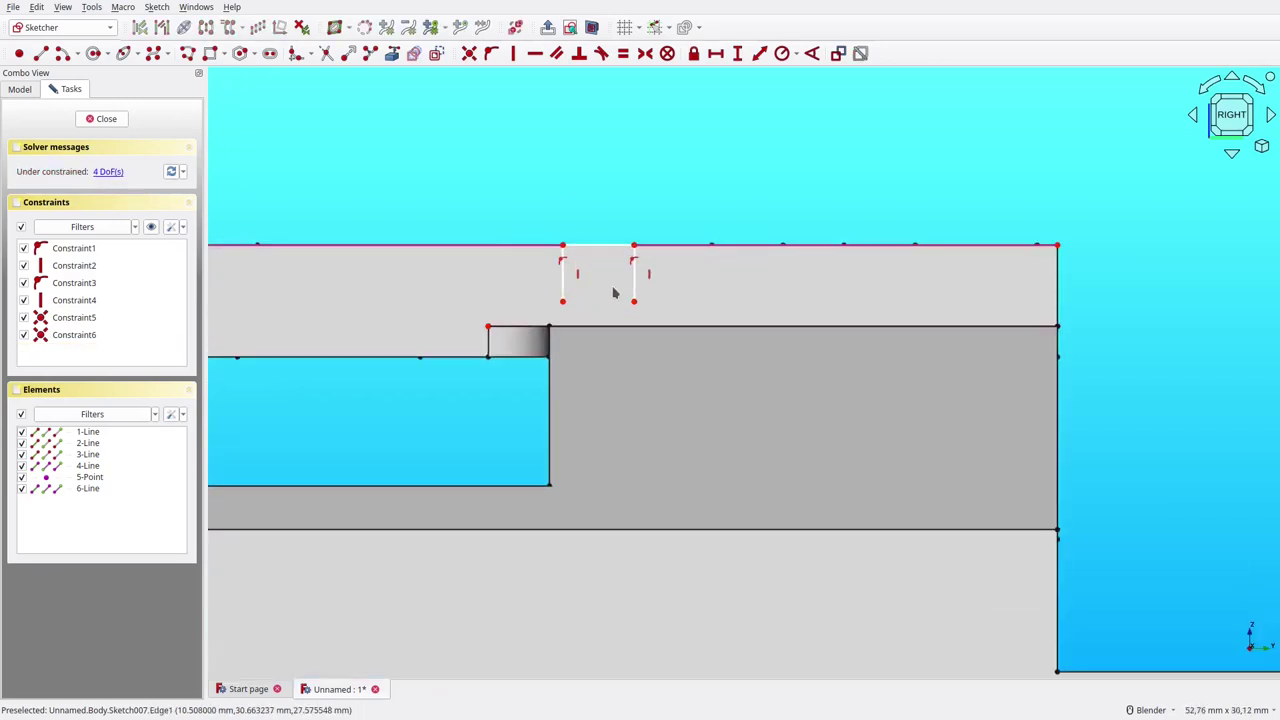
Step: Close the slot bottom with an arc tangent to both side lines
{"action": "left_click", "coordinate": [62, 53]}
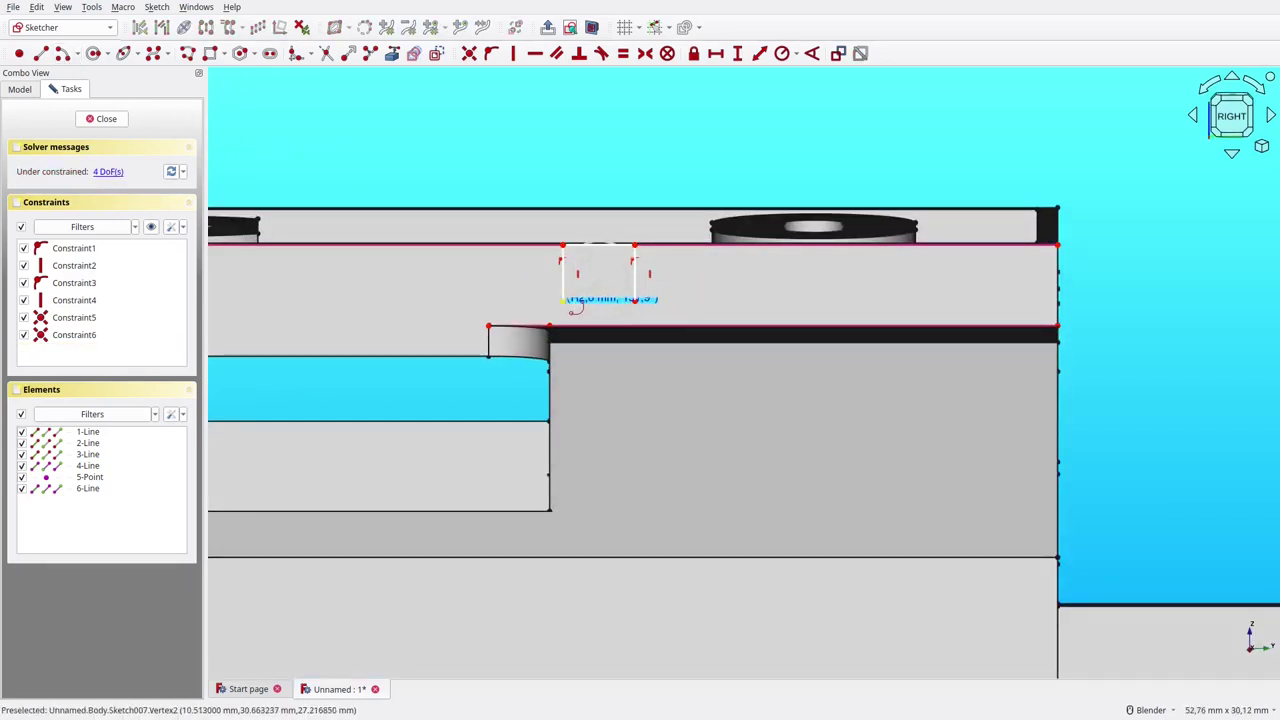
{"action": "left_click", "coordinate": [563, 300]}
{"action": "left_click", "coordinate": [635, 300]}
{"action": "left_click", "coordinate": [598, 318]}
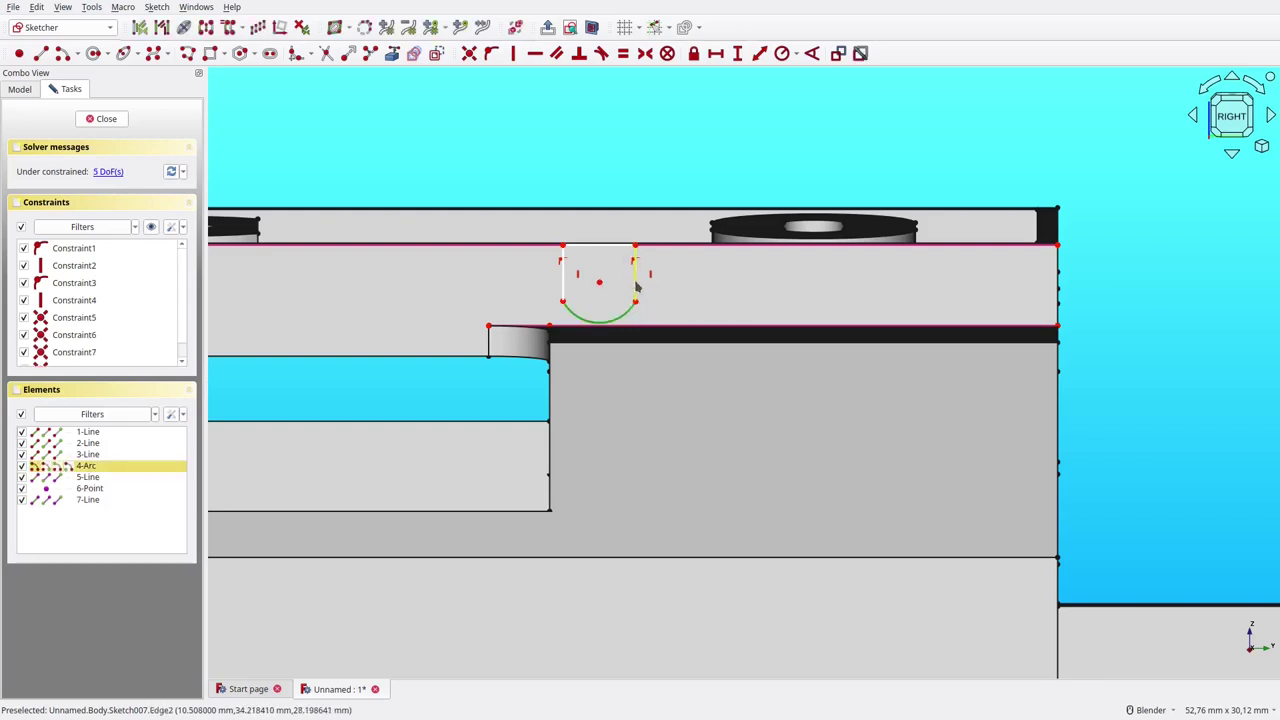
{"action": "left_click", "coordinate": [635, 275]}
{"action": "left_click", "coordinate": [601, 53]}
{"action": "left_click", "coordinate": [587, 313]}
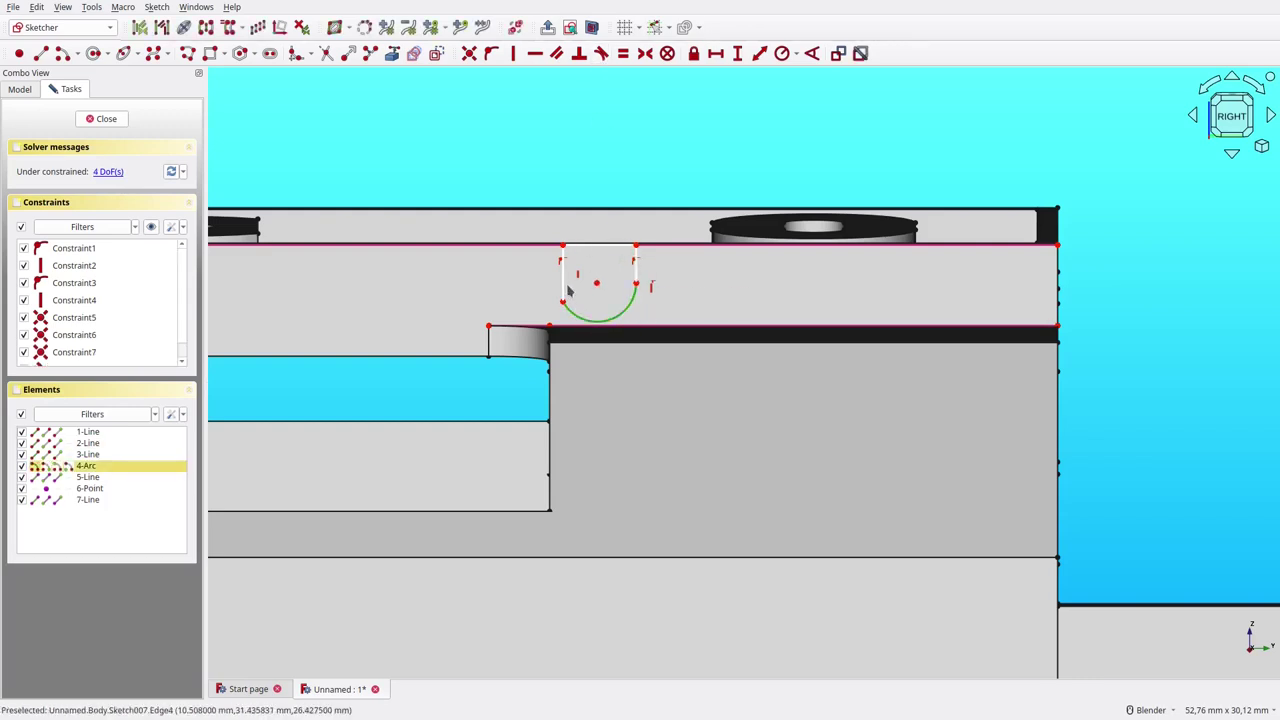
{"action": "left_click", "coordinate": [563, 275]}
{"action": "left_click", "coordinate": [601, 53]}
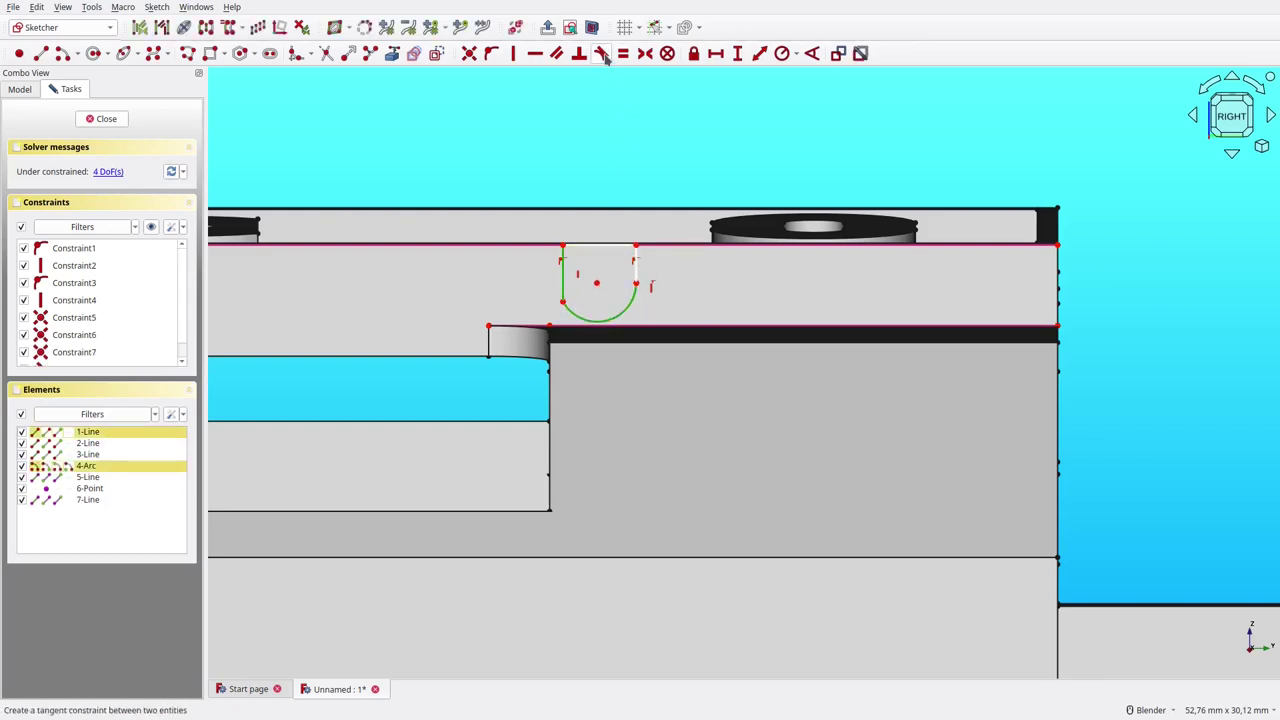
Step: Align the top-left corner vertically, set the slot width to 4 mm, and close the sketch
{"action": "left_click", "coordinate": [562, 245]}
{"action": "left_click", "coordinate": [550, 328]}
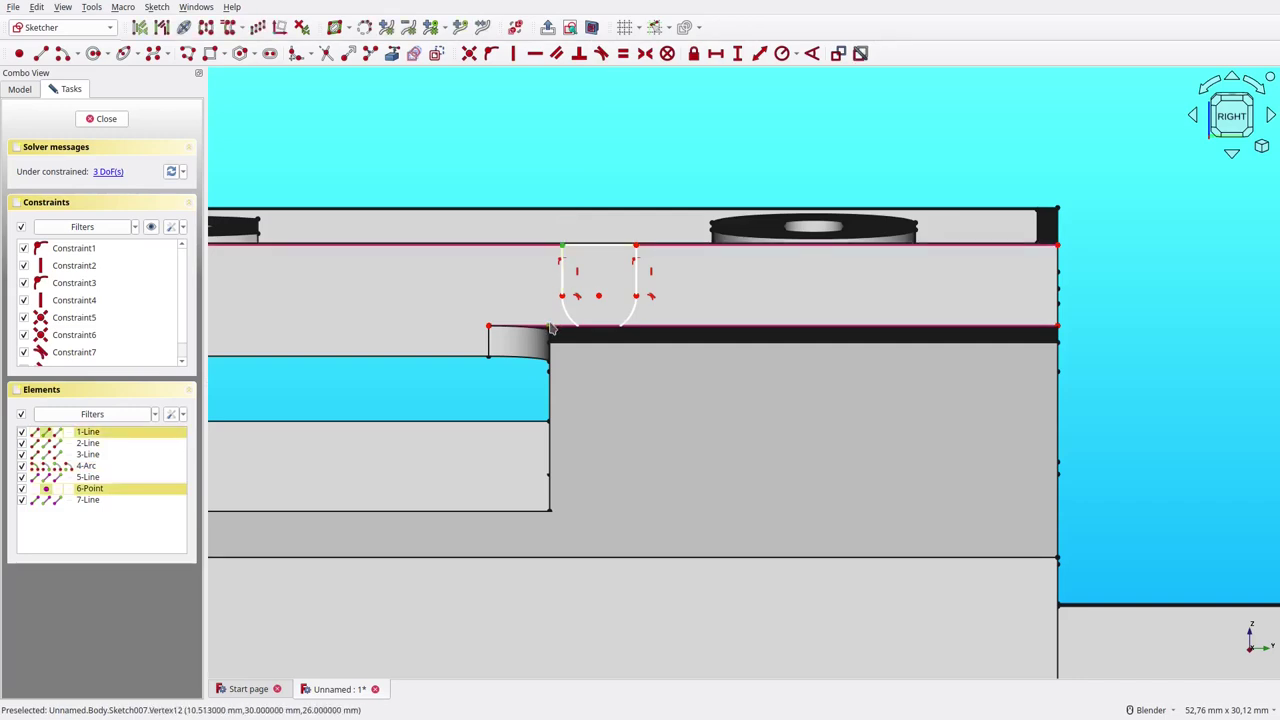
{"action": "left_click", "coordinate": [513, 53]}
{"action": "mouse_move", "coordinate": [558, 310]}
{"action": "left_mouse_down"}
{"action": "mouse_move", "coordinate": [586, 306]}
{"action": "mouse_move", "coordinate": [586, 285]}
{"action": "left_mouse_up"}
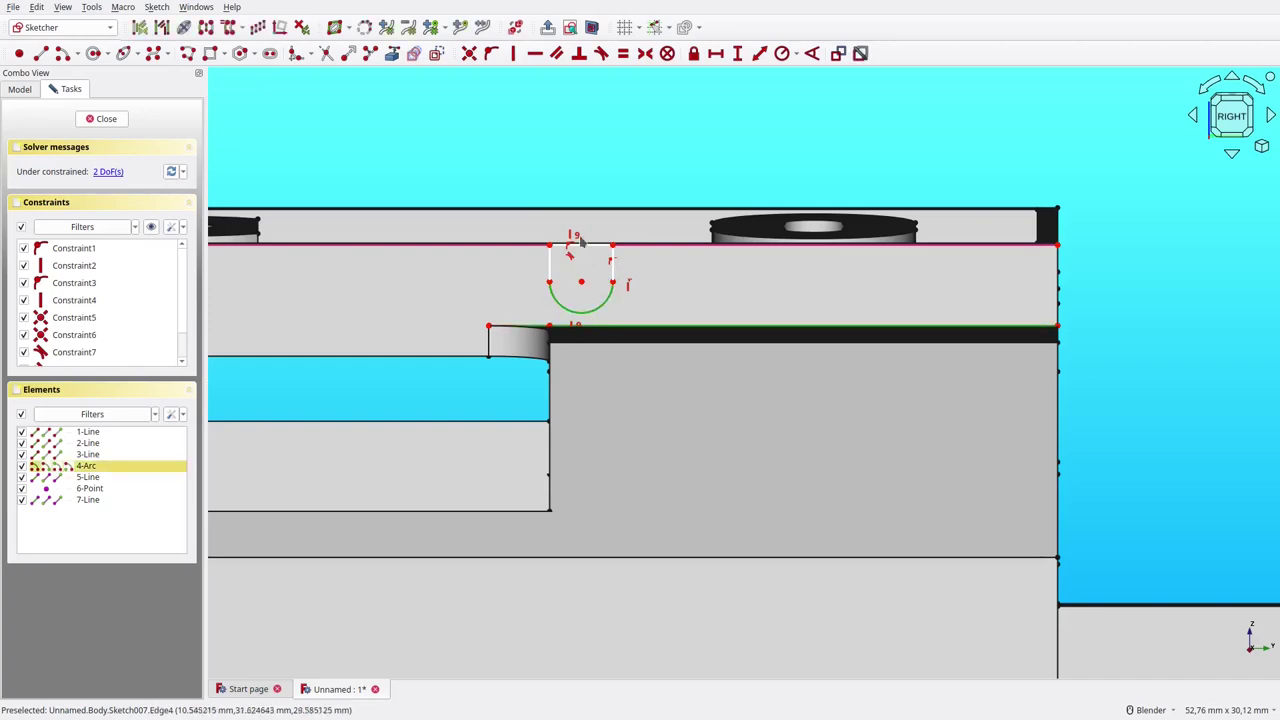
{"action": "left_click", "coordinate": [601, 53]}
{"action": "left_click", "coordinate": [603, 244]}
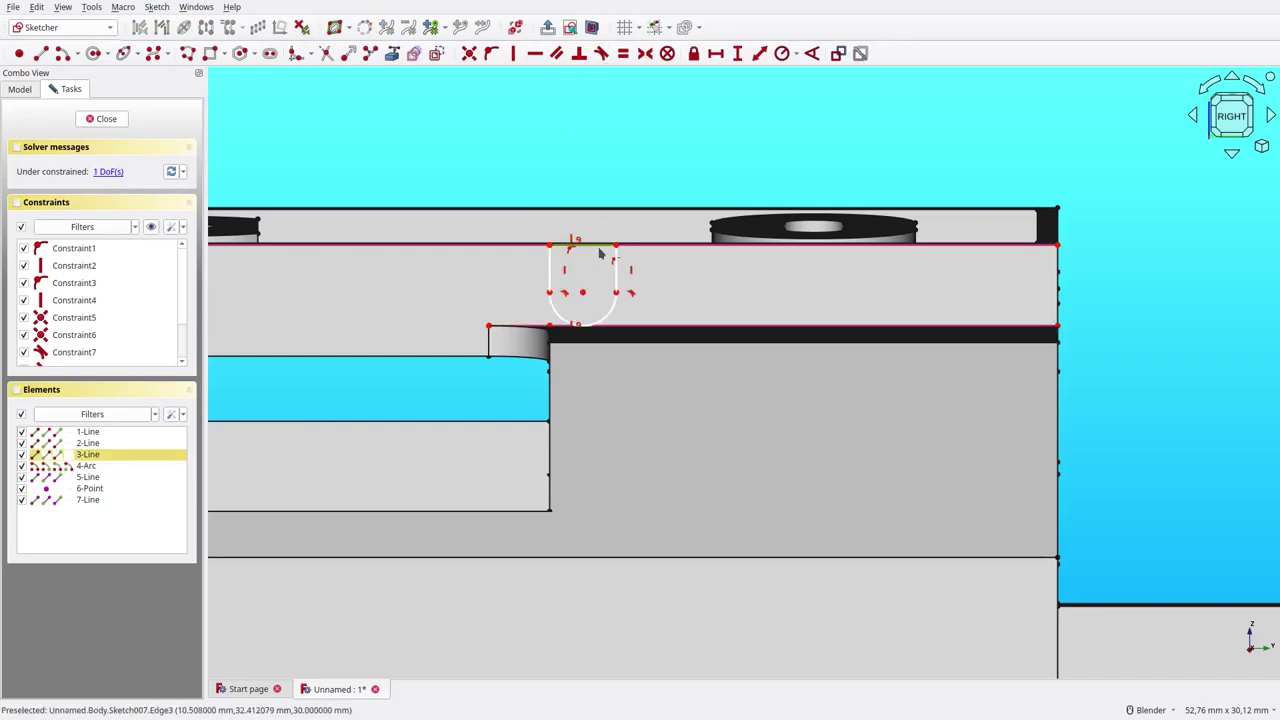
{"action": "left_click", "coordinate": [716, 53]}
{"action": "type", "text": "4"}
{"action": "key", "text": "Return"}
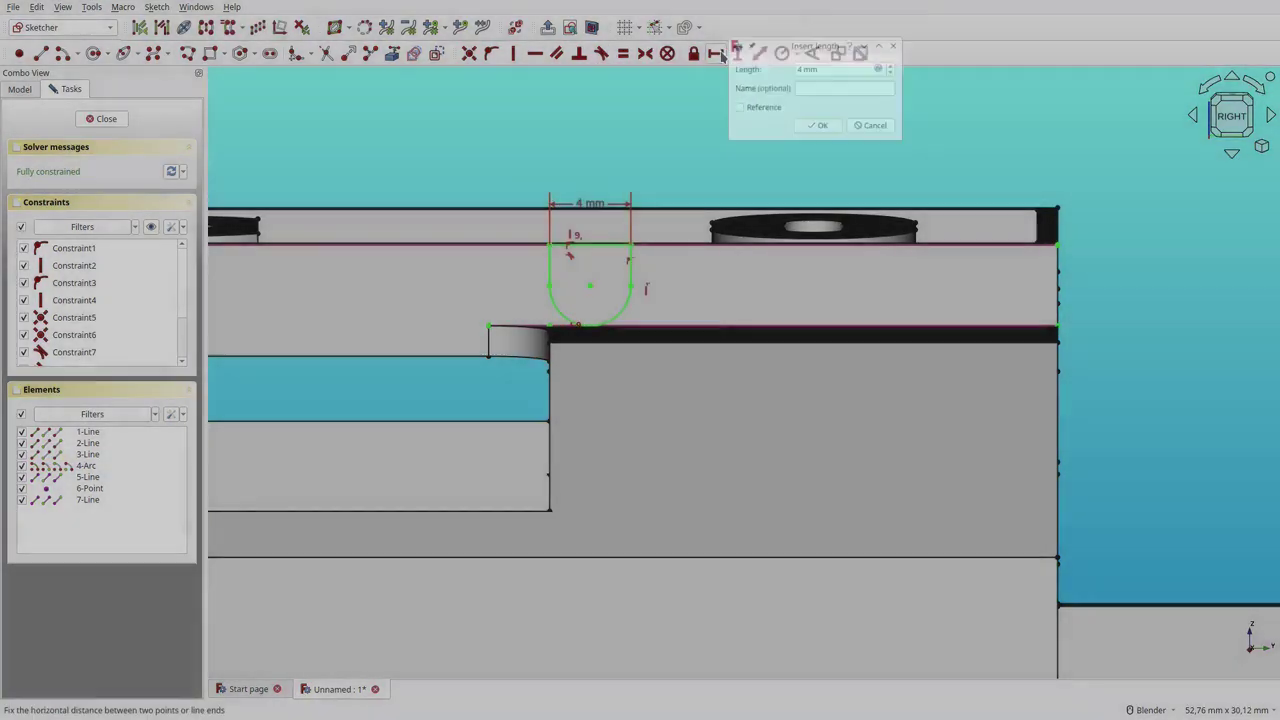
{"action": "left_click", "coordinate": [125, 124]}
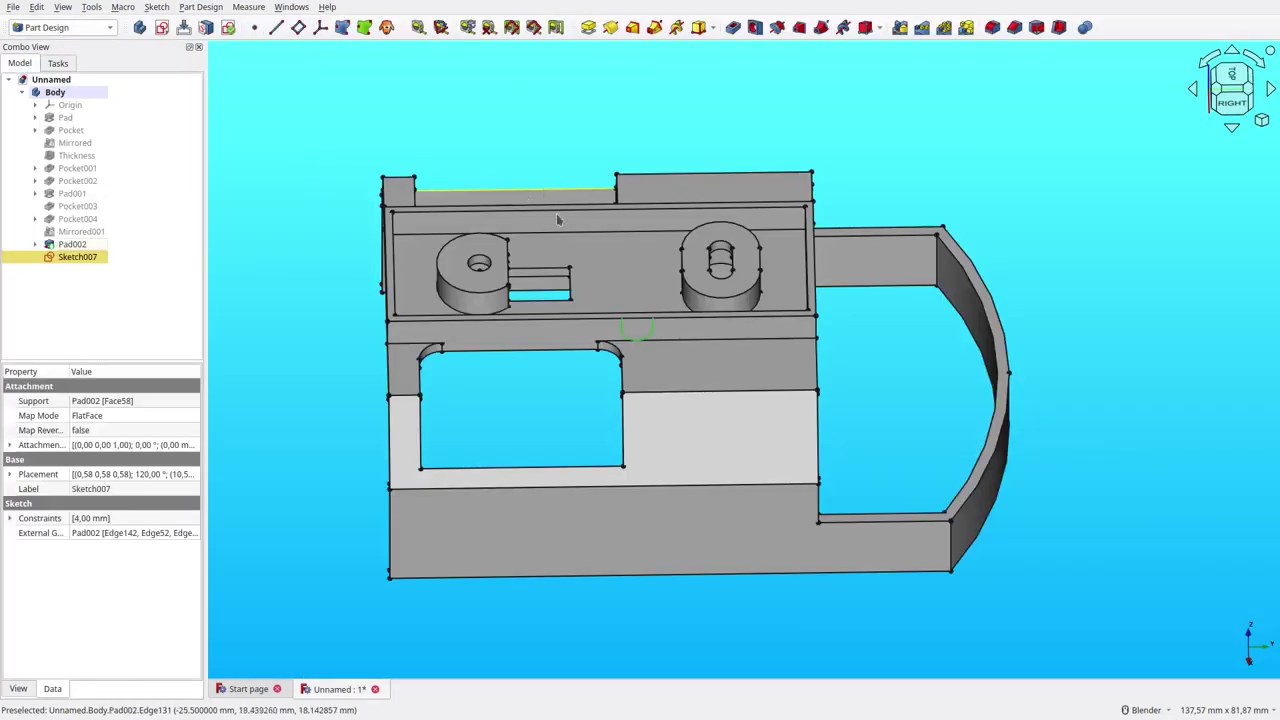
Step: Pocket Sketch007 through all, creating Pocket005
{"action": "middle_click_drag", "start_coordinate": [885, 279], "coordinate": [800, 294]}
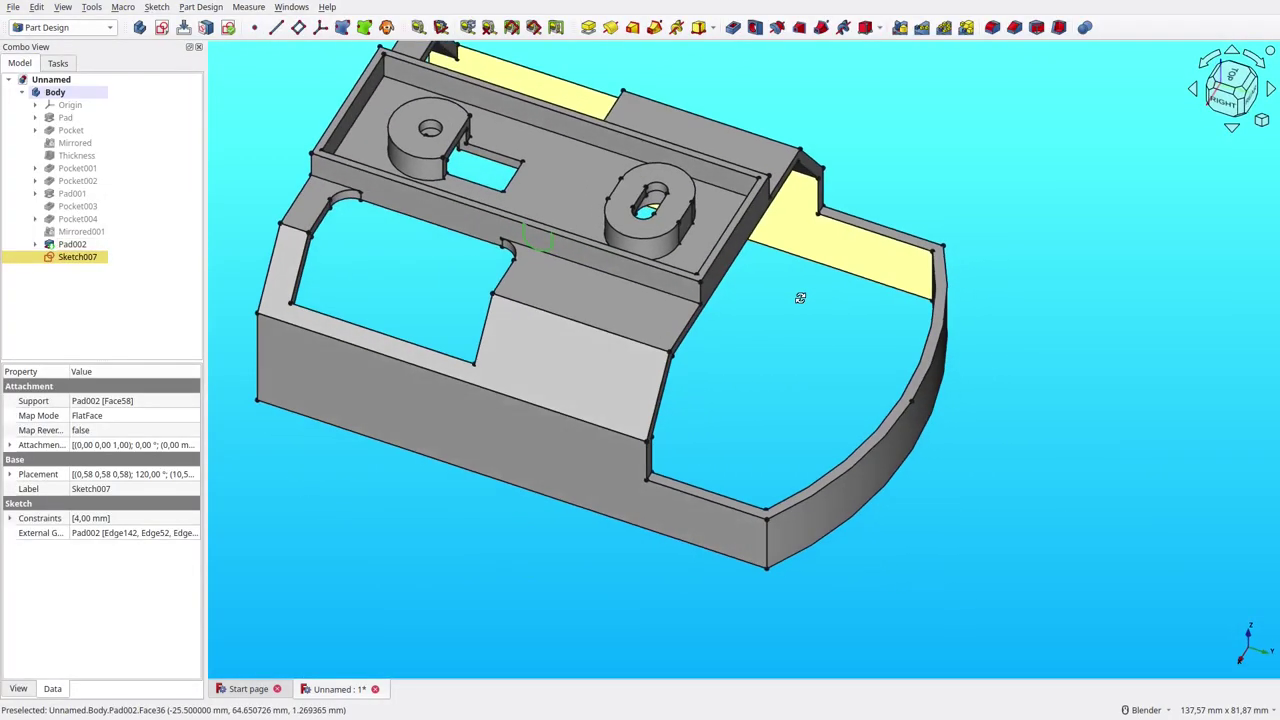
{"action": "middle_click_drag", "start_coordinate": [645, 205], "coordinate": [700, 270]}
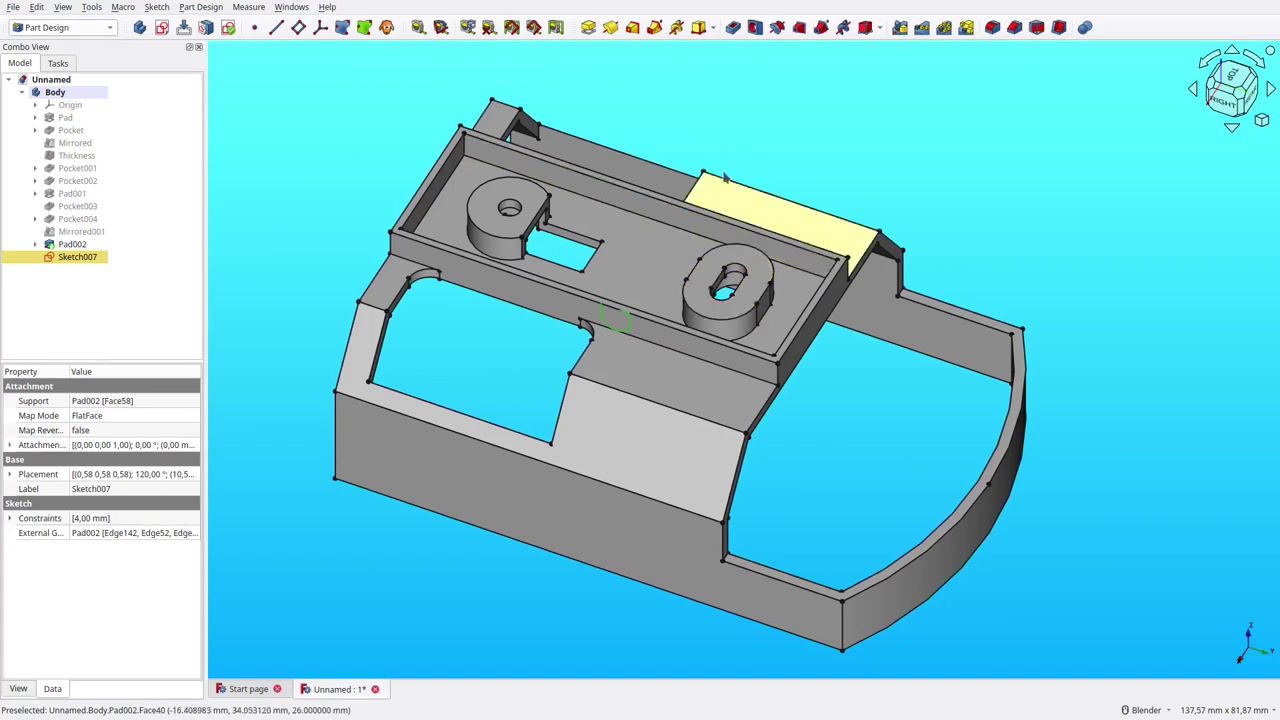
{"action": "left_click", "coordinate": [128, 150]}
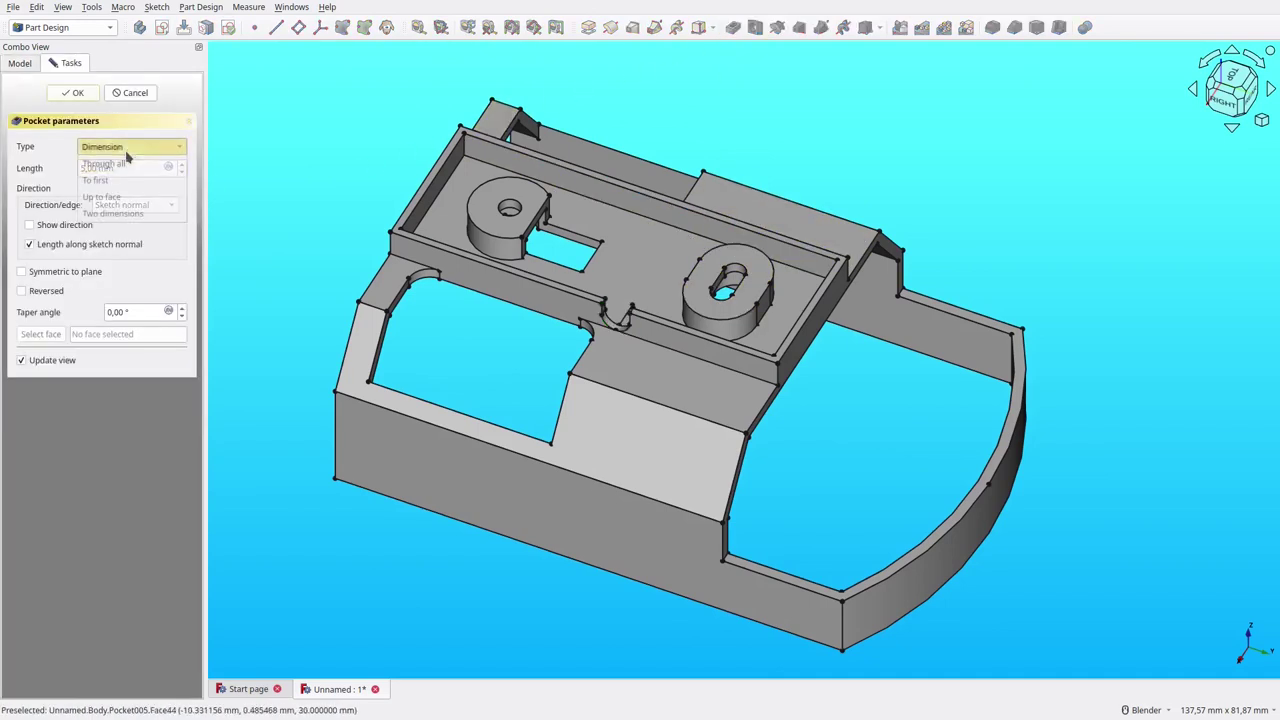
{"action": "left_click", "coordinate": [131, 168]}
{"action": "left_click", "coordinate": [74, 92]}
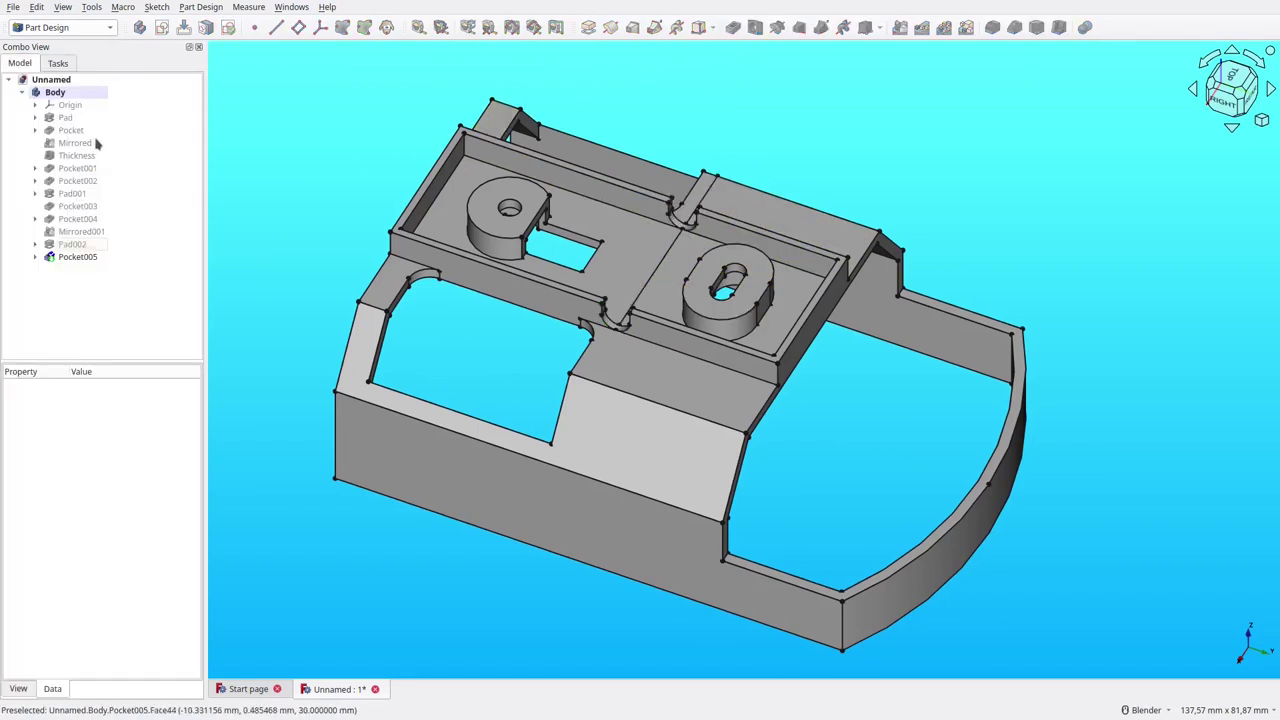
Step: Set Pocket005's Refine property to true
{"action": "left_click", "coordinate": [80, 257]}
{"action": "left_click", "coordinate": [92, 430]}
{"action": "left_click", "coordinate": [92, 430]}
{"action": "left_click", "coordinate": [88, 445]}
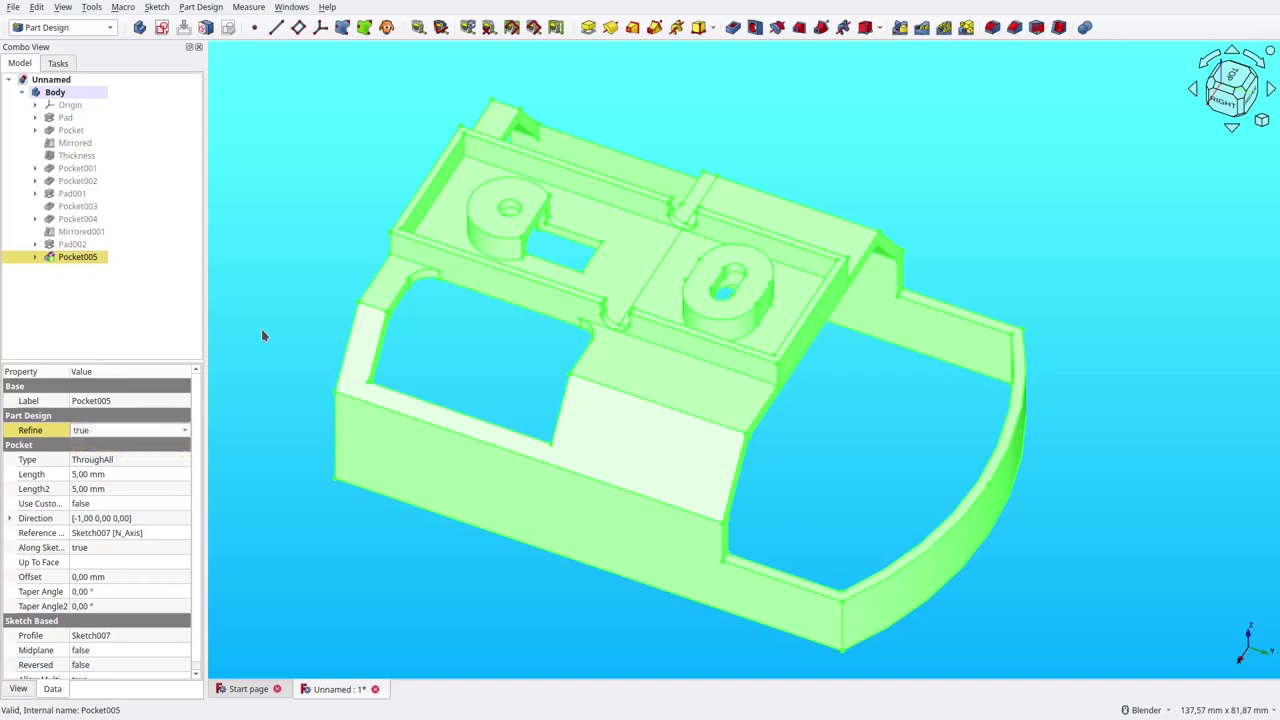
{"action": "left_click", "coordinate": [295, 315]}
Step: Start a new sketch on the part's underside face
{"action": "middle_click_drag", "start_coordinate": [300, 320], "coordinate": [345, 400]}
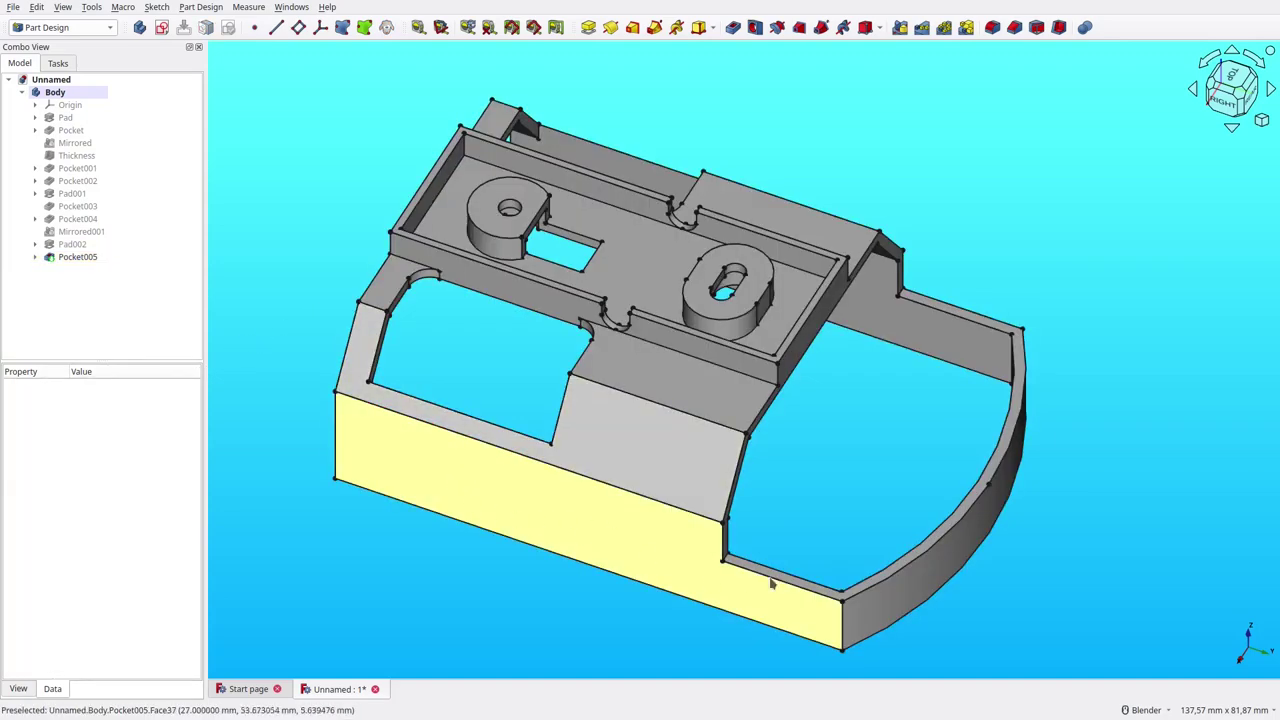
{"action": "mouse_move", "coordinate": [730, 290]}
{"action": "middle_mouse_down"}
{"action": "mouse_move", "coordinate": [778, 320]}
{"action": "mouse_move", "coordinate": [729, 322]}
{"action": "middle_mouse_up"}
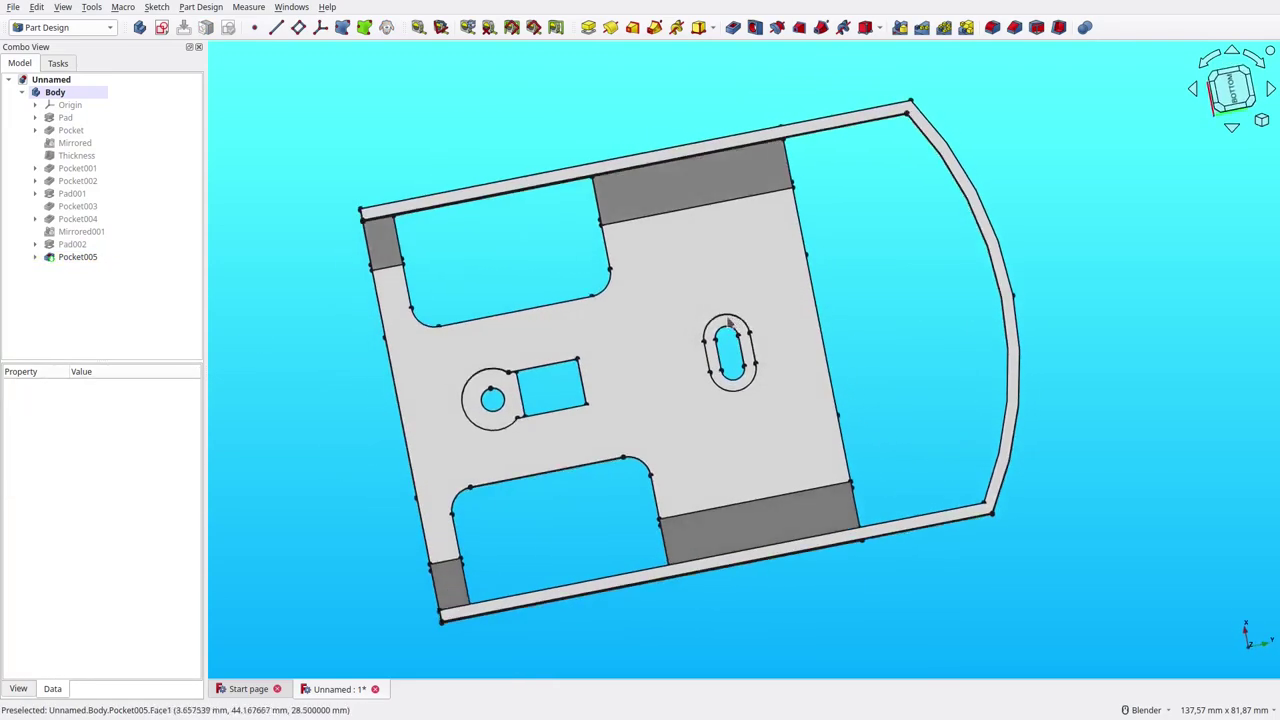
{"action": "left_click", "coordinate": [541, 194]}
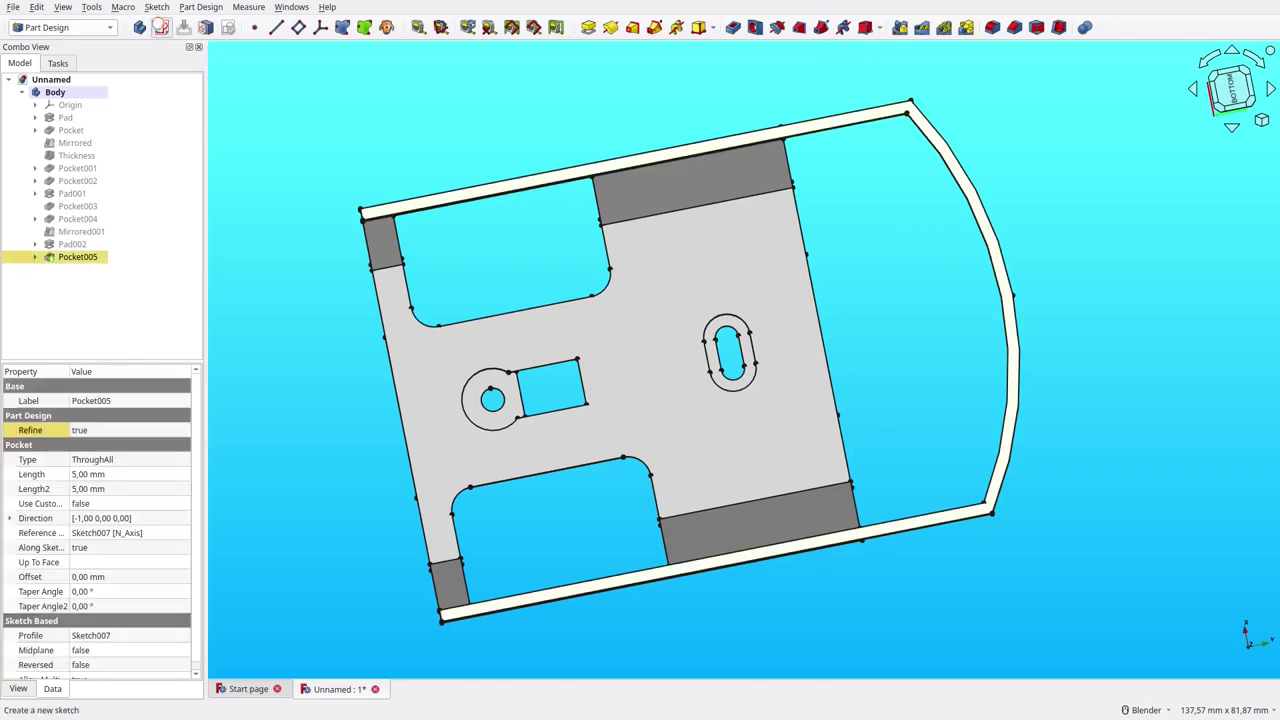
{"action": "left_click", "coordinate": [161, 27]}
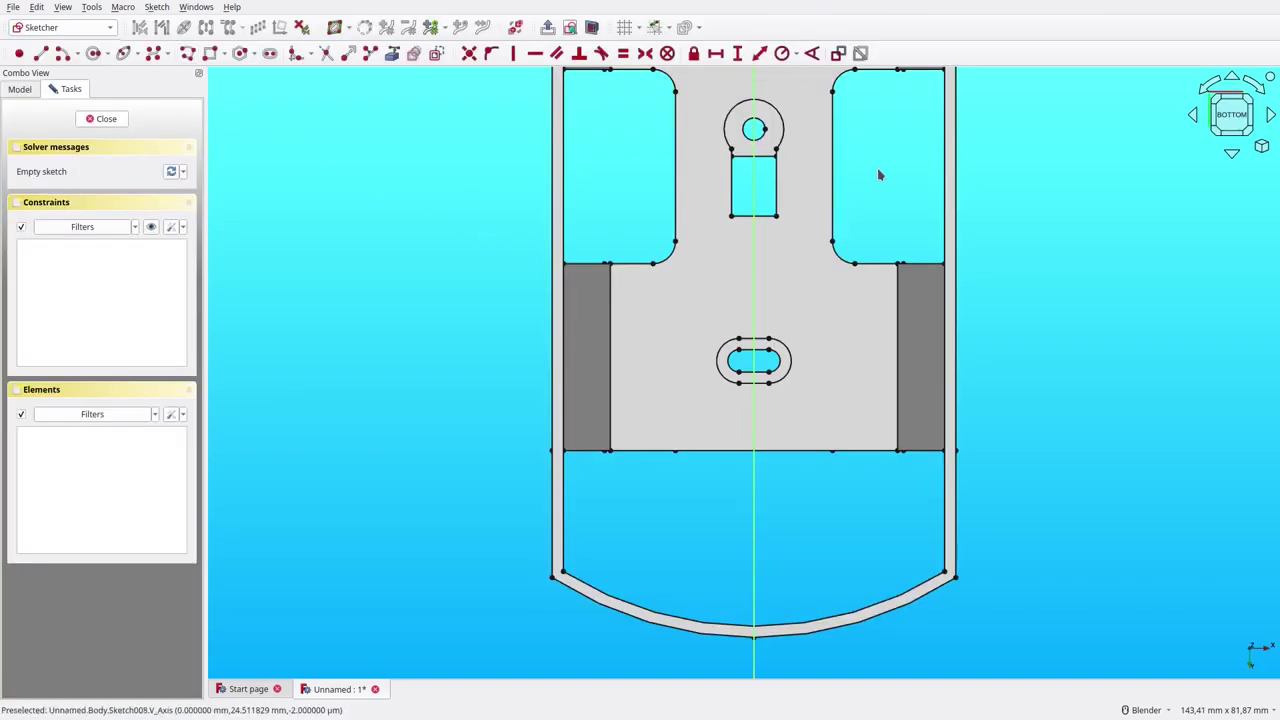
Step: Reference the right outer edge and draw a rectangle inside the right opening
{"action": "middle_click_drag", "start_coordinate": [877, 175], "coordinate": [792, 321], "text": "shift"}
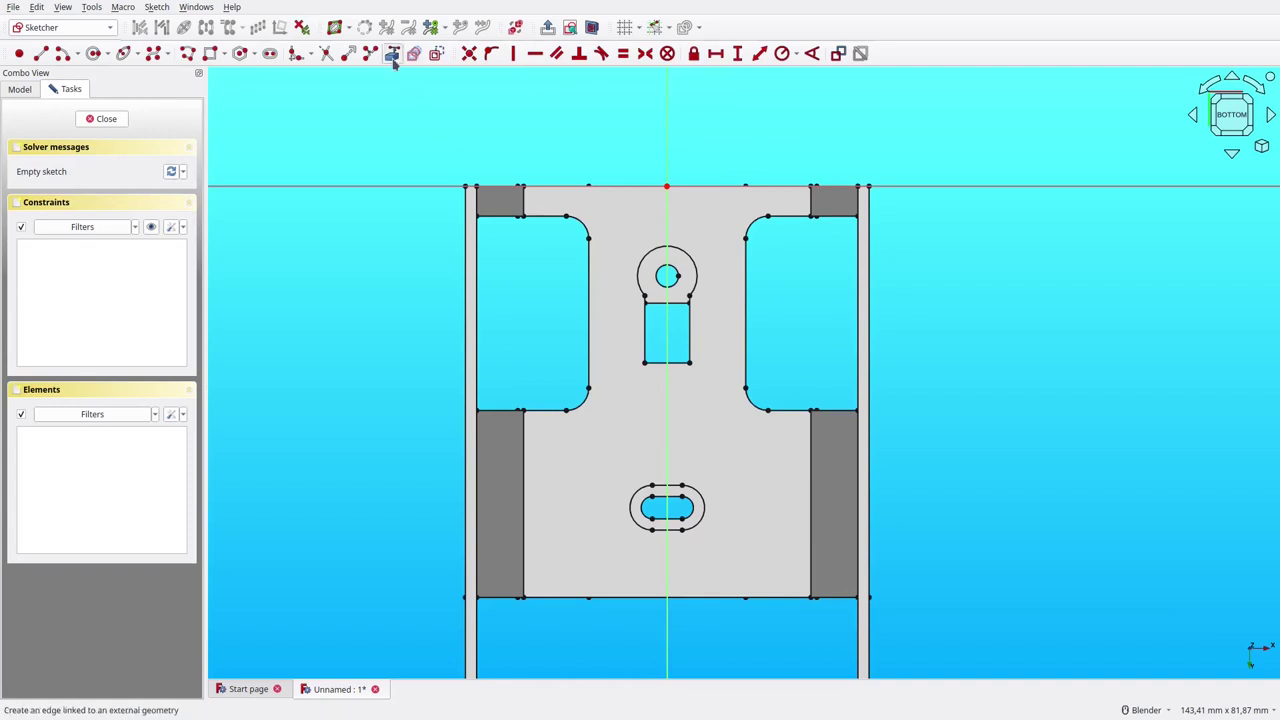
{"action": "left_click", "coordinate": [847, 272]}
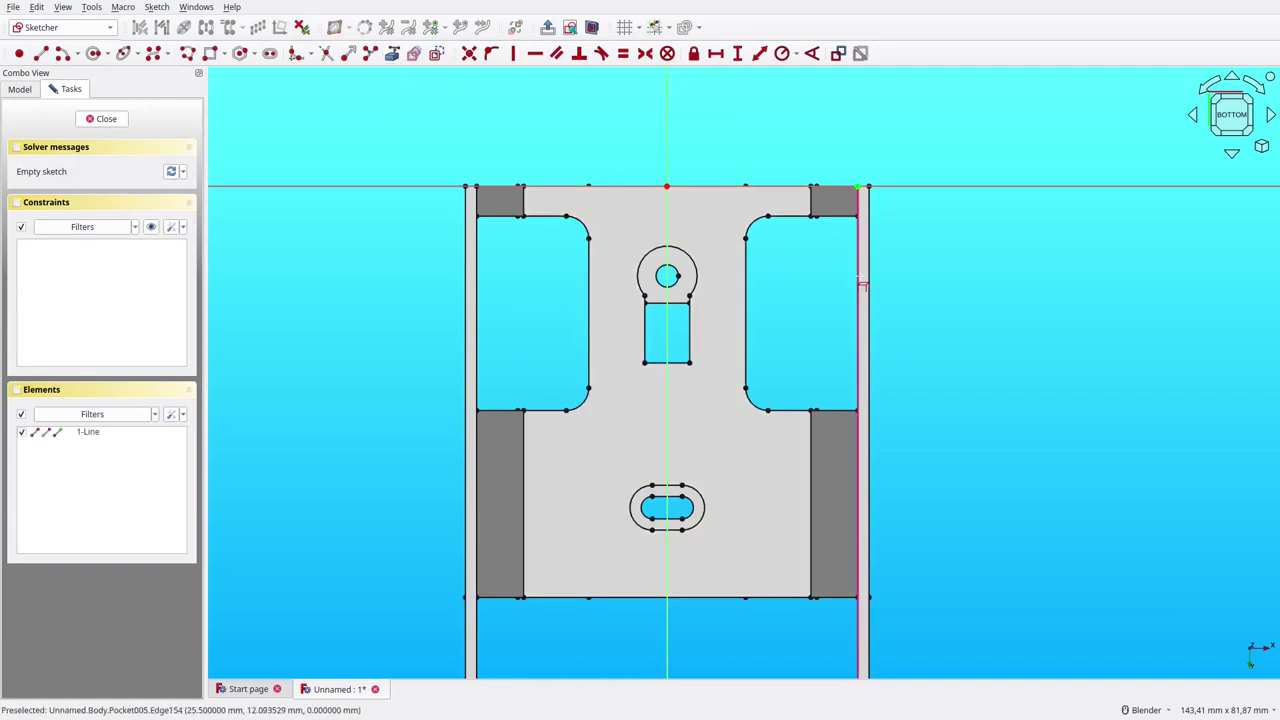
{"action": "left_click", "coordinate": [212, 54]}
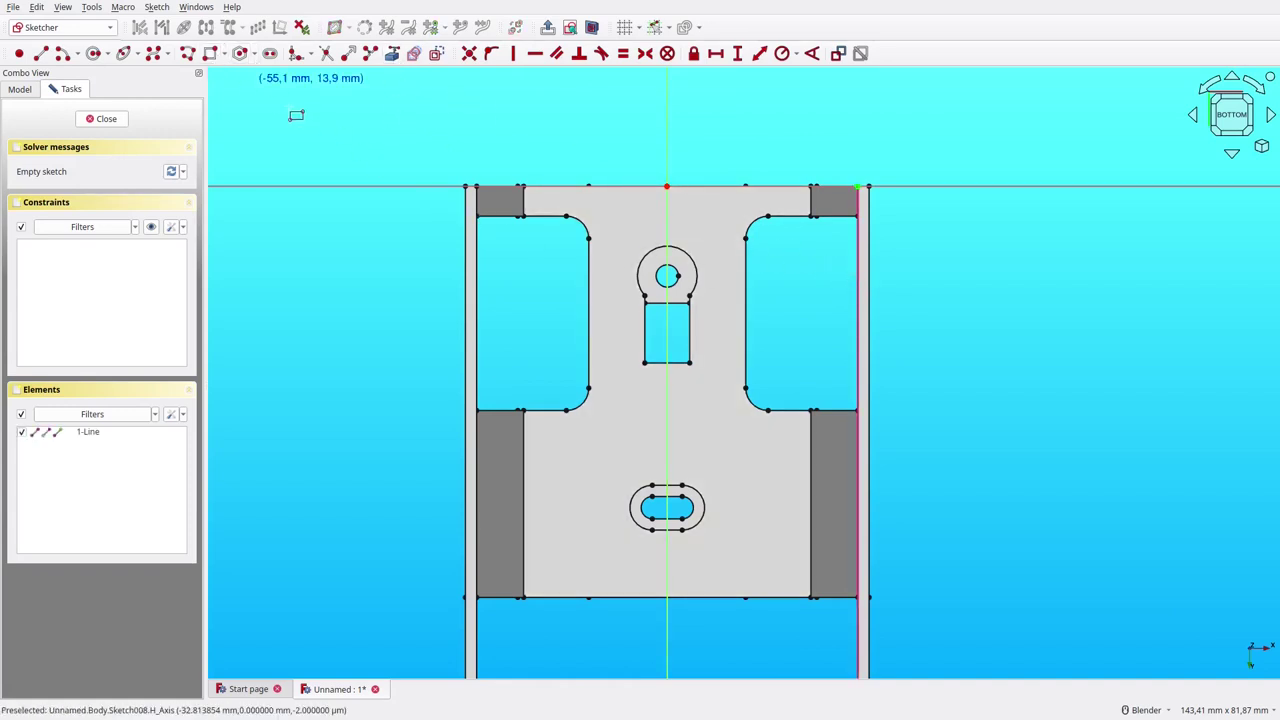
{"action": "left_click", "coordinate": [857, 237]}
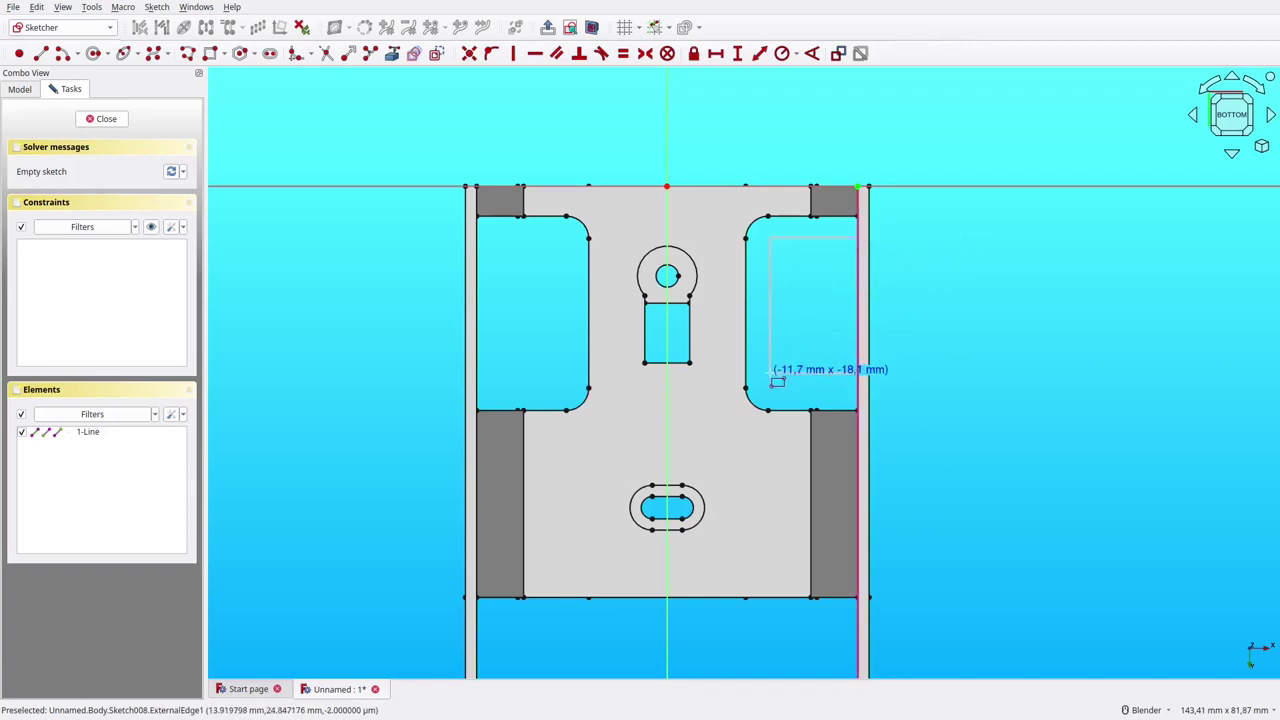
{"action": "left_click", "coordinate": [766, 377]}
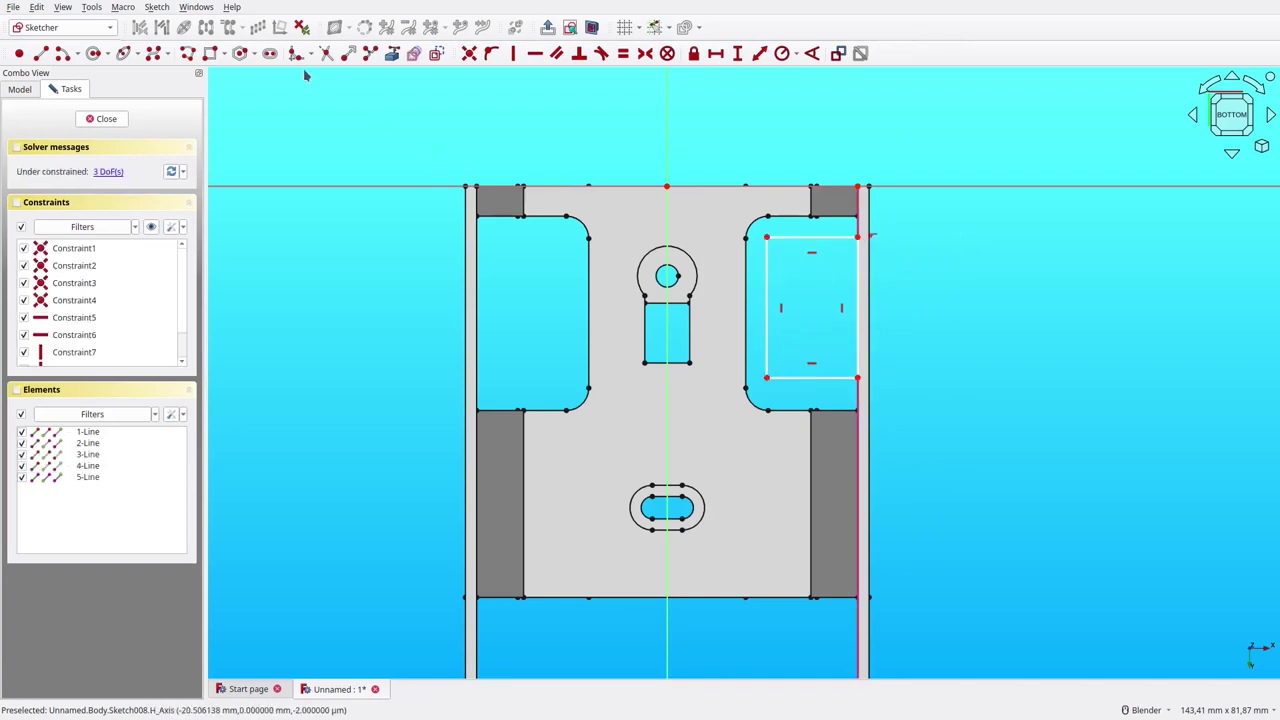
Step: Round the rectangle's two left corners with equal R2 arcs
{"action": "left_click", "coordinate": [766, 268]}
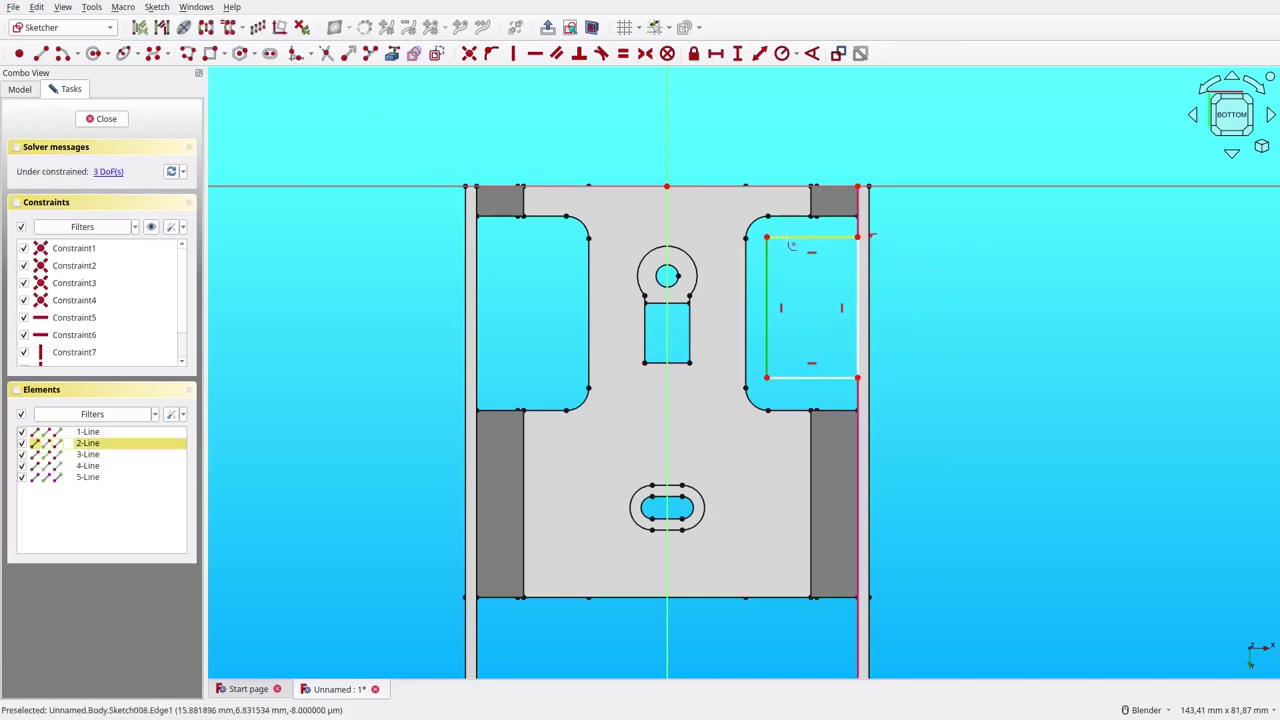
{"action": "left_click", "coordinate": [790, 237]}
{"action": "left_click", "coordinate": [767, 345]}
{"action": "left_click", "coordinate": [793, 376]}
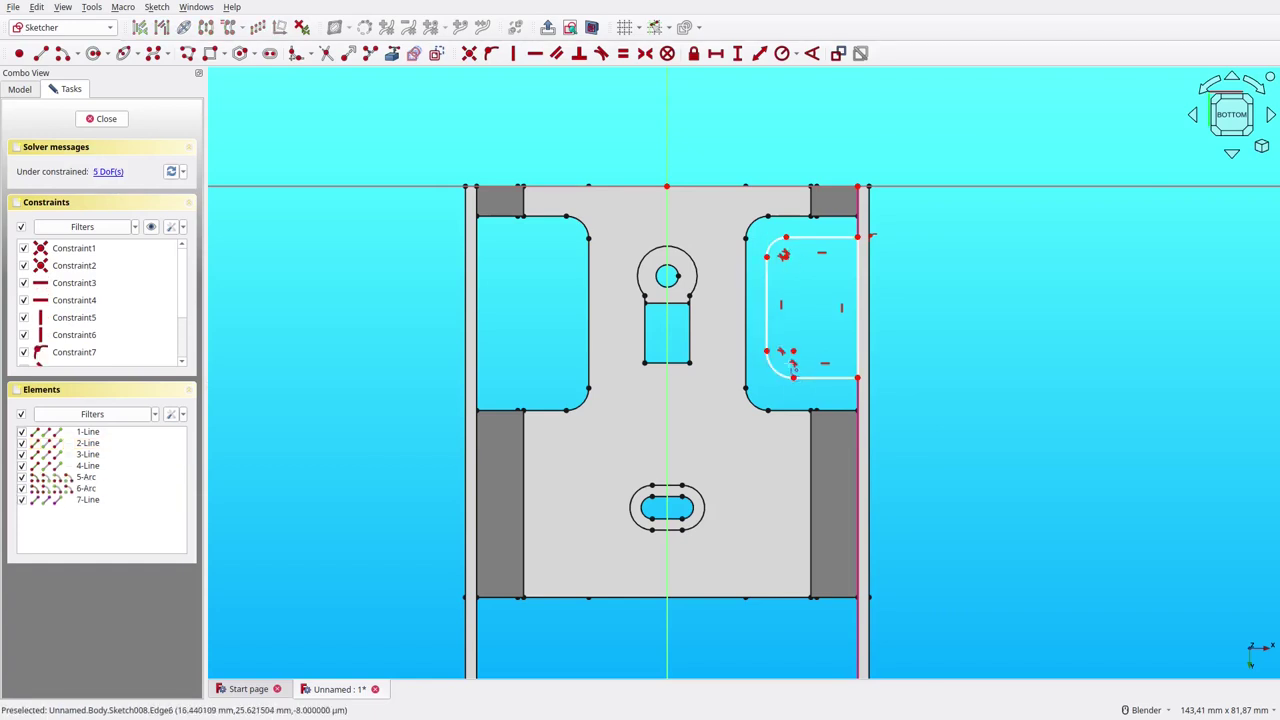
{"action": "right_click", "coordinate": [818, 352]}
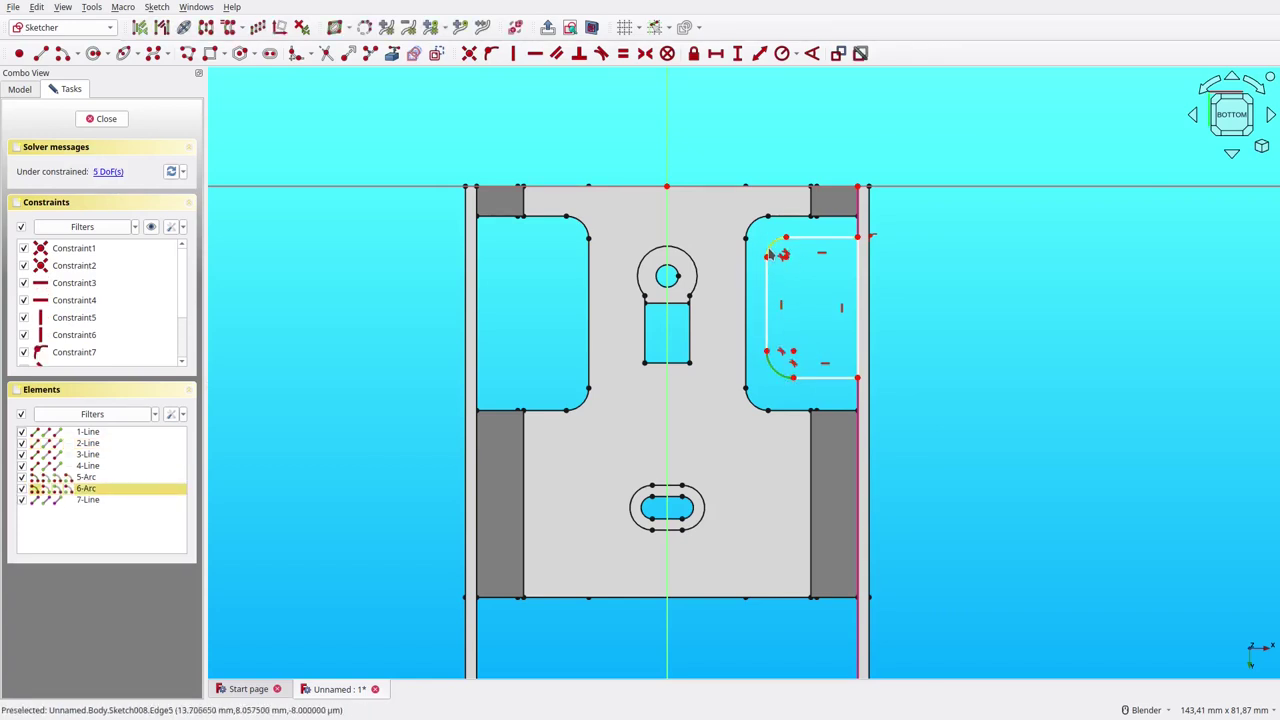
{"action": "left_click", "coordinate": [625, 58]}
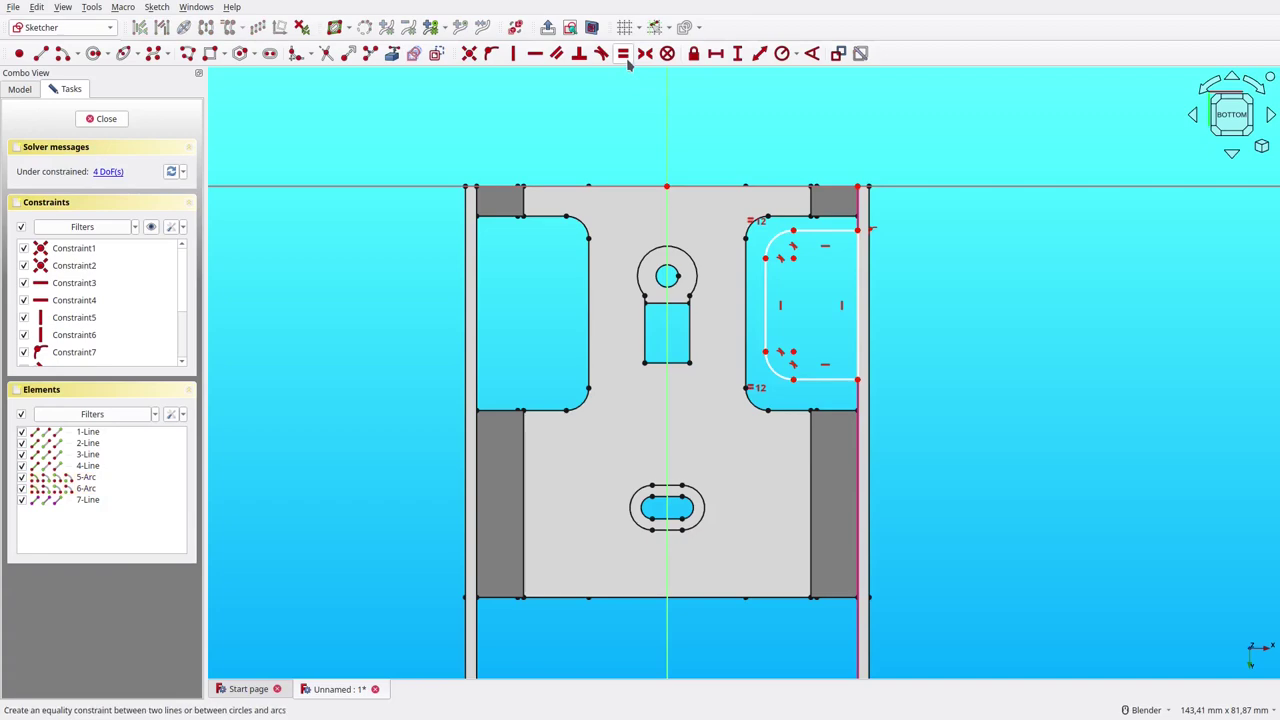
{"action": "left_click", "coordinate": [772, 241]}
{"action": "left_click", "coordinate": [782, 53]}
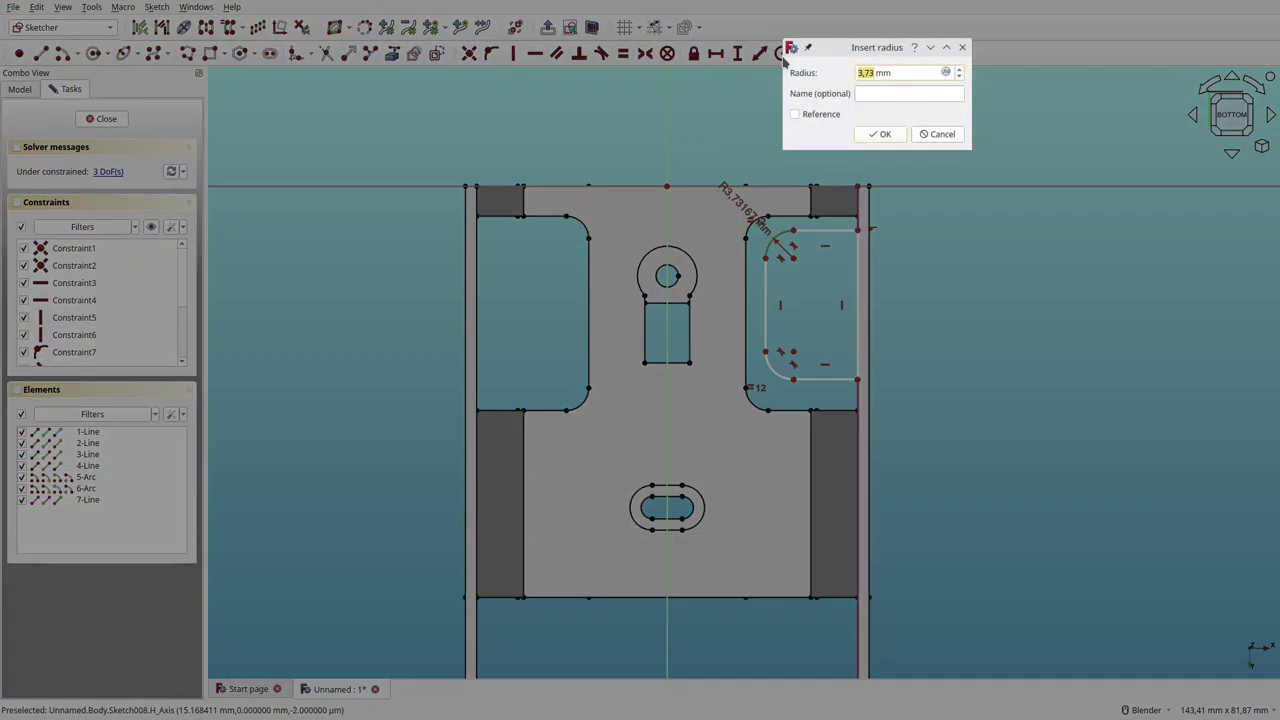
{"action": "type", "text": "2"}
{"action": "key", "text": "Return"}
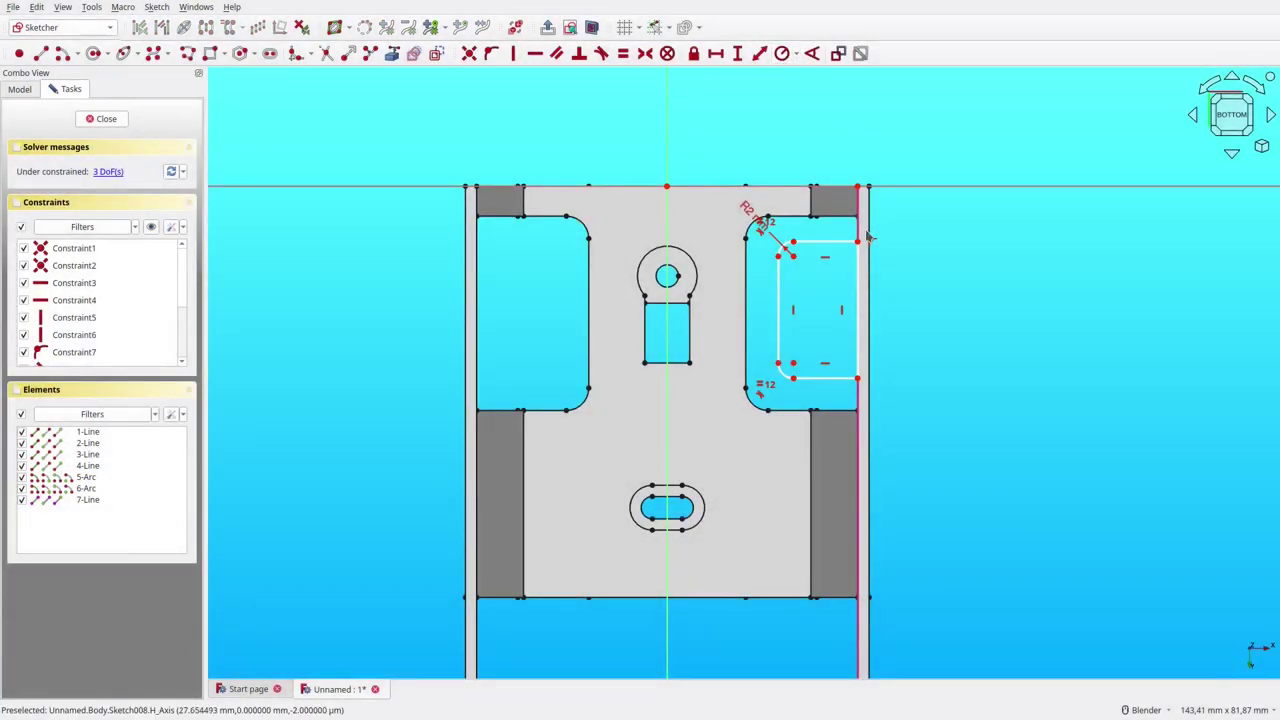
Step: Dimension the rectangle 7 mm from the edge, 20 mm tall and 6 mm wide
{"action": "left_click", "coordinate": [858, 244]}
{"action": "left_click", "coordinate": [737, 53]}
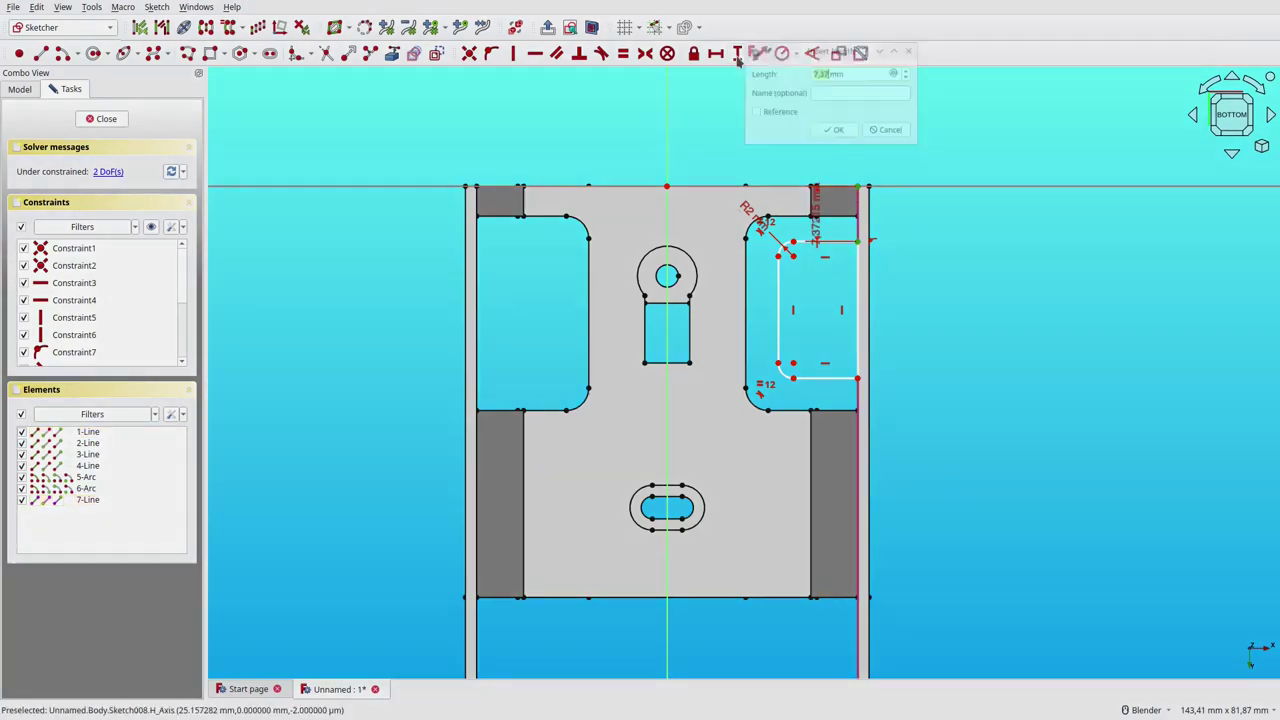
{"action": "key", "text": "Return"}
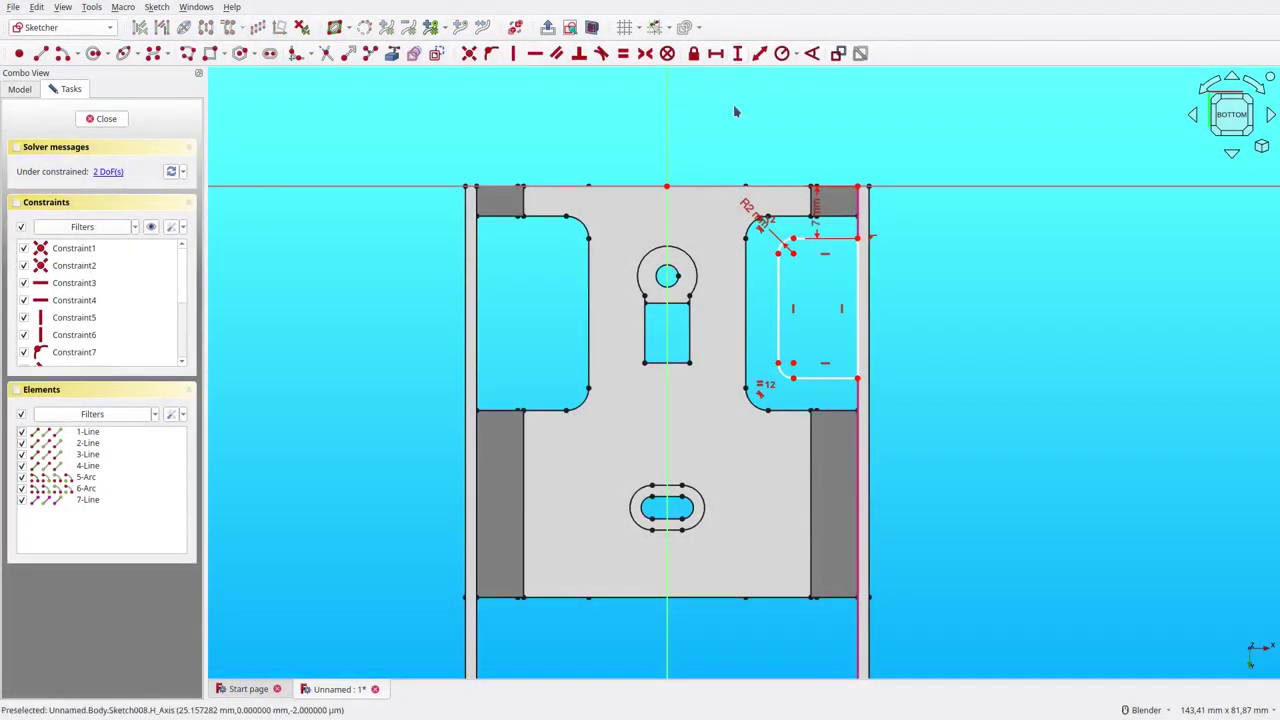
{"action": "left_click", "coordinate": [737, 53]}
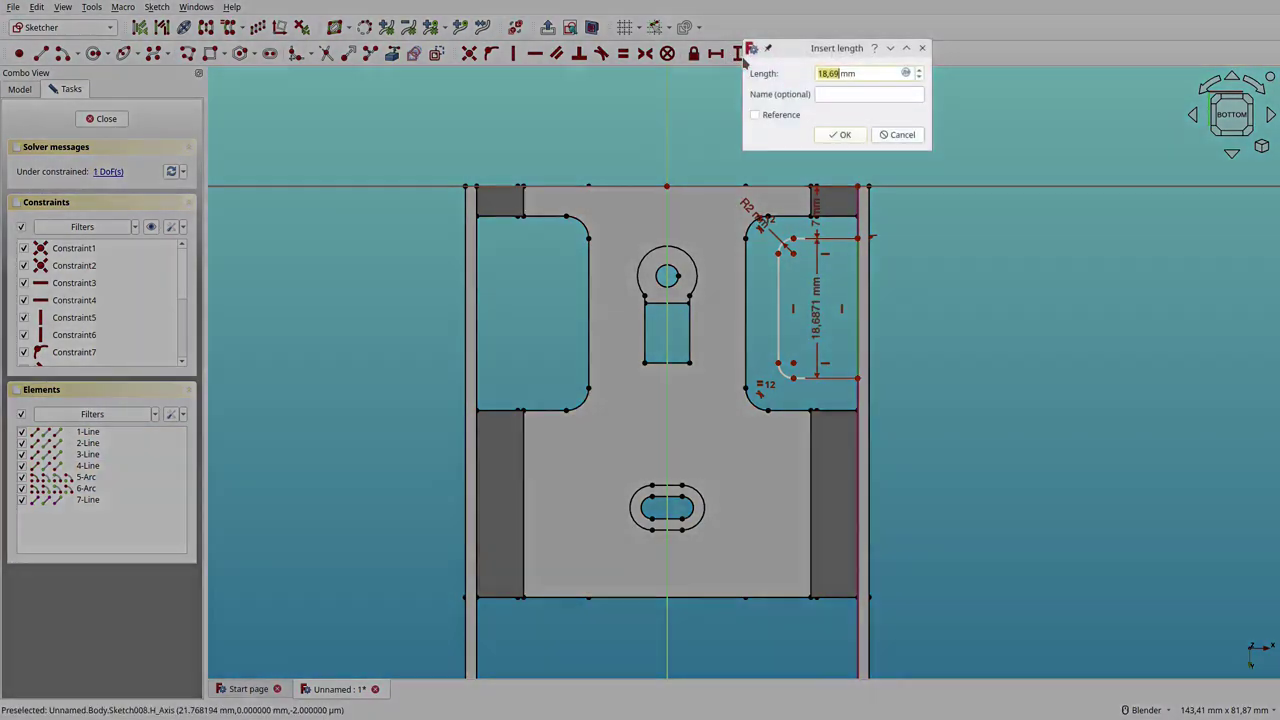
{"action": "type", "text": "20"}
{"action": "key", "text": "Return"}
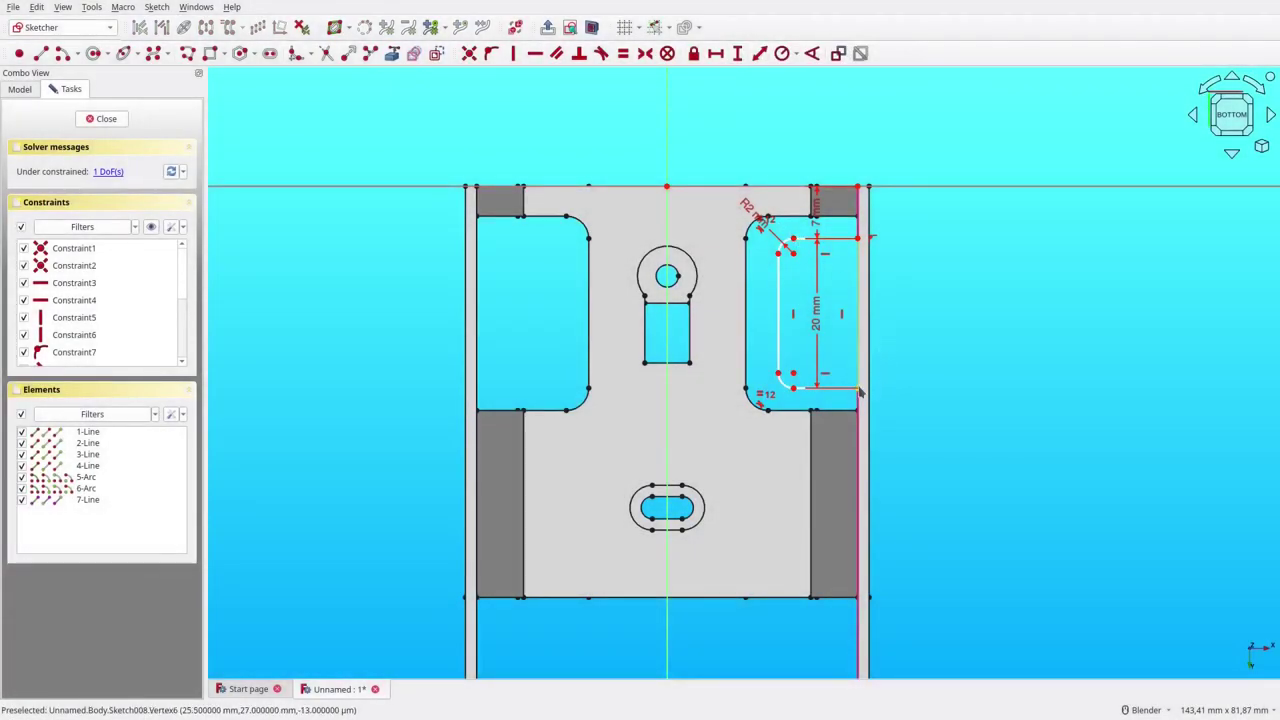
{"action": "left_click", "coordinate": [860, 393]}
{"action": "left_click", "coordinate": [779, 373]}
{"action": "left_click", "coordinate": [715, 53]}
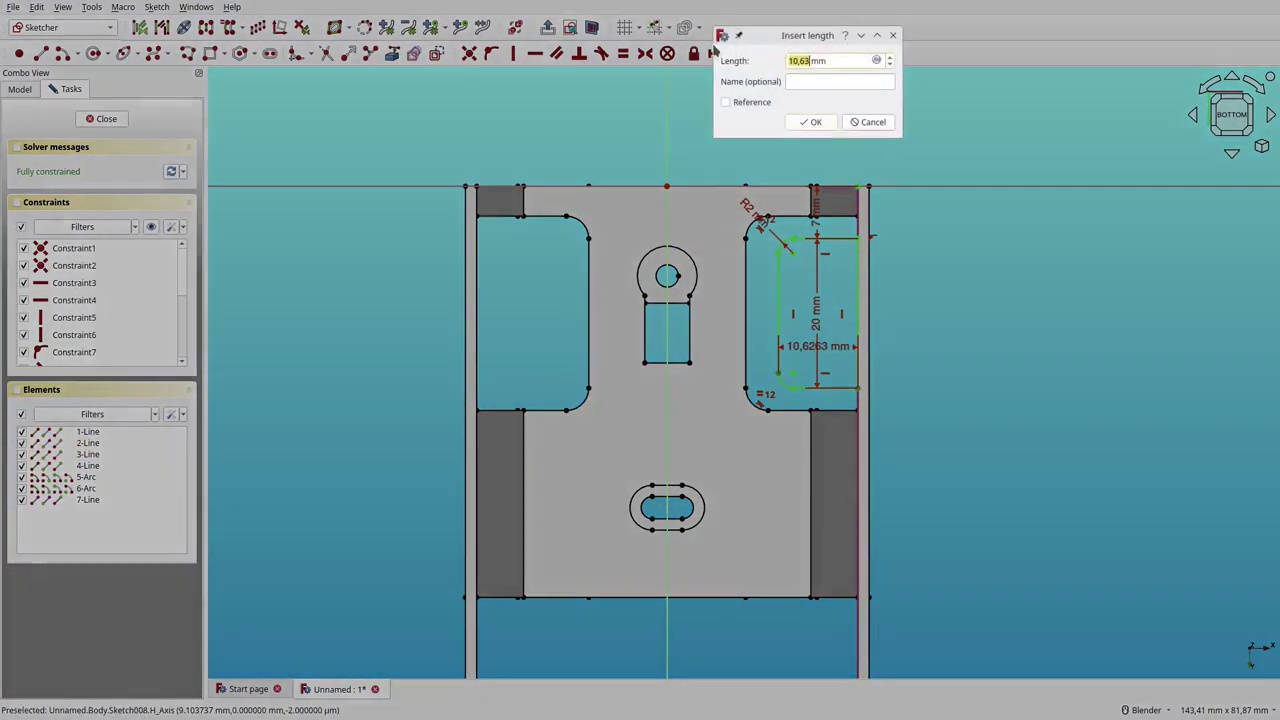
{"action": "type", "text": "6"}
{"action": "key", "text": "Return"}
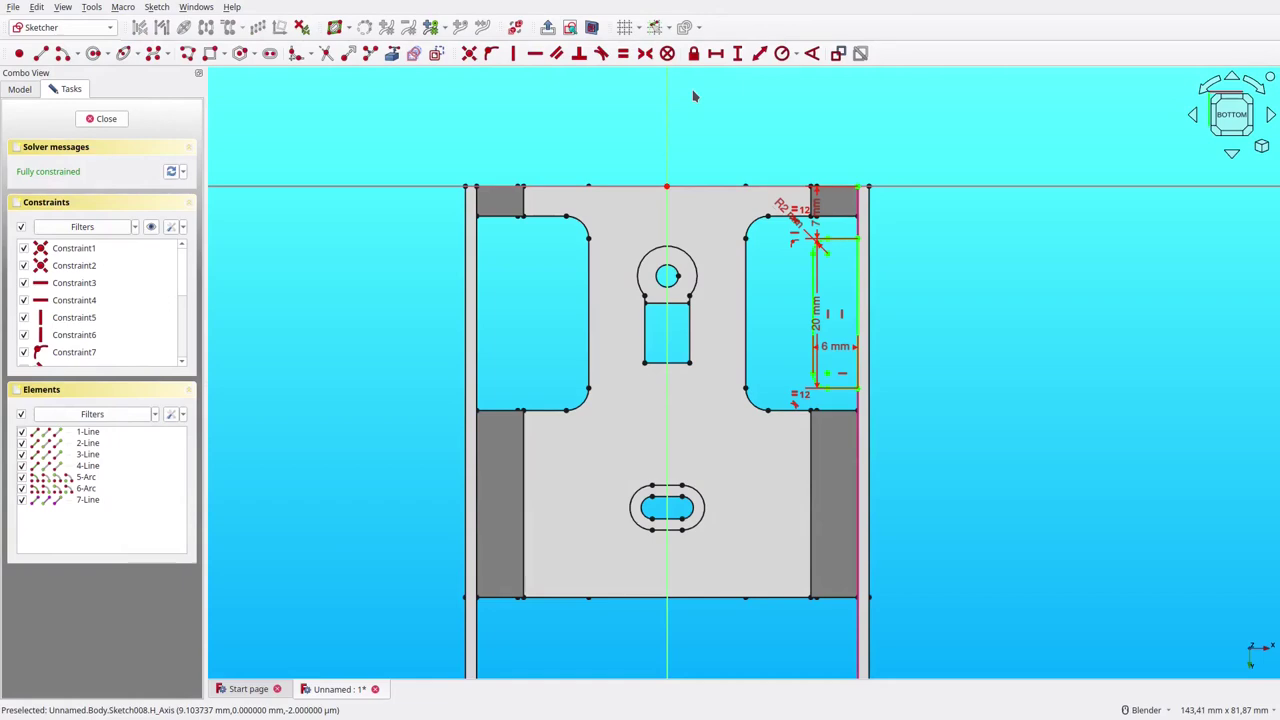
Step: Close Sketch008 and pad it 10 mm in the reversed direction as Pad003
{"action": "left_click", "coordinate": [117, 120]}
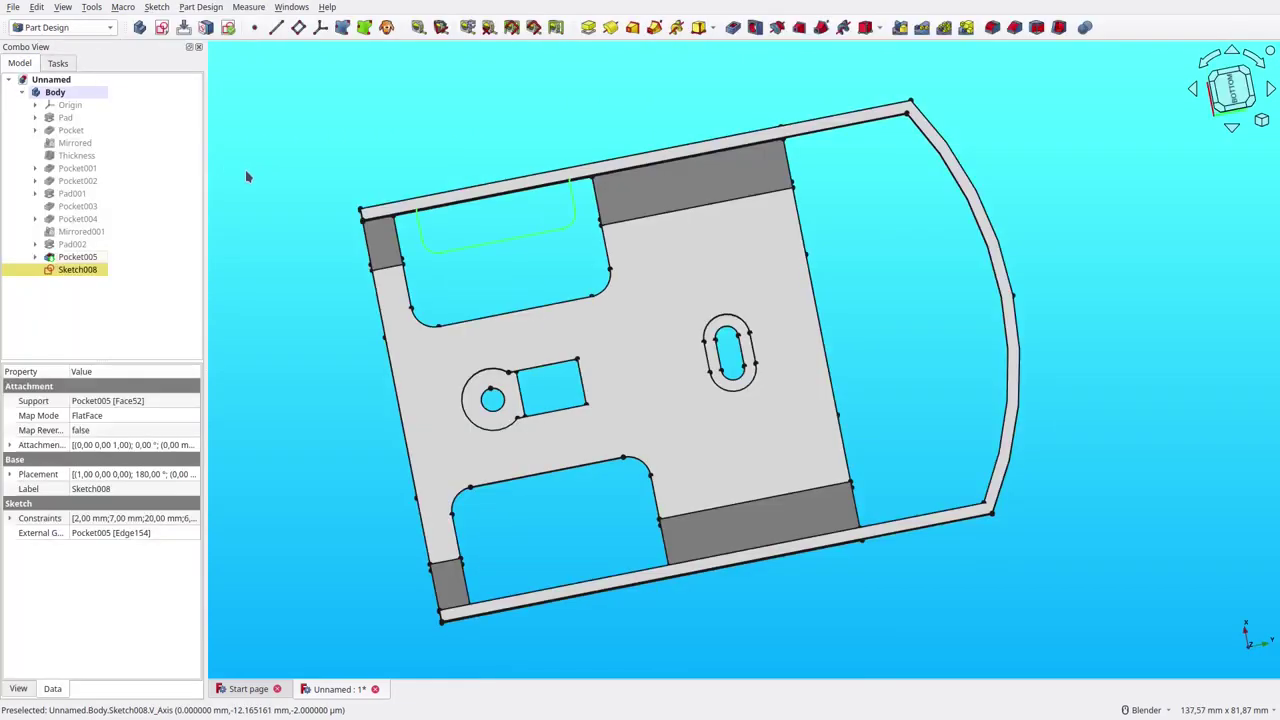
{"action": "mouse_move", "coordinate": [348, 260]}
{"action": "middle_mouse_down"}
{"action": "mouse_move", "coordinate": [873, 277]}
{"action": "mouse_move", "coordinate": [994, 394]}
{"action": "middle_mouse_up"}
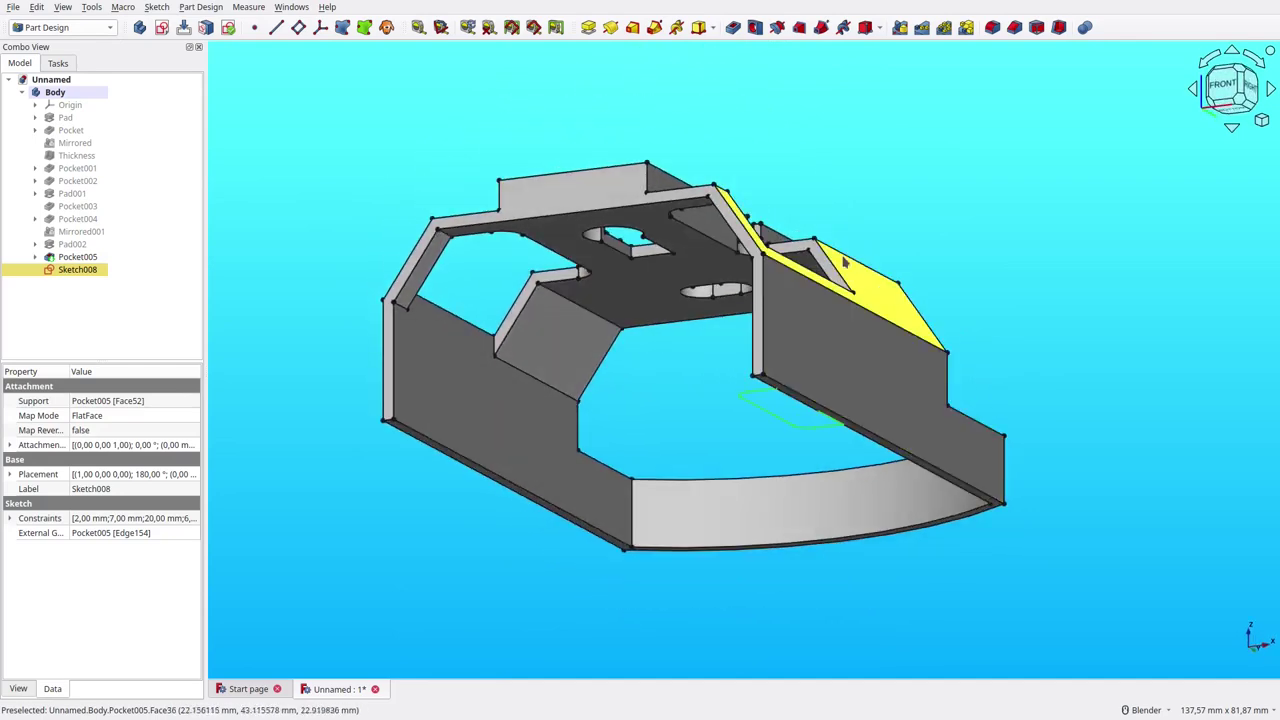
{"action": "left_click", "coordinate": [588, 27]}
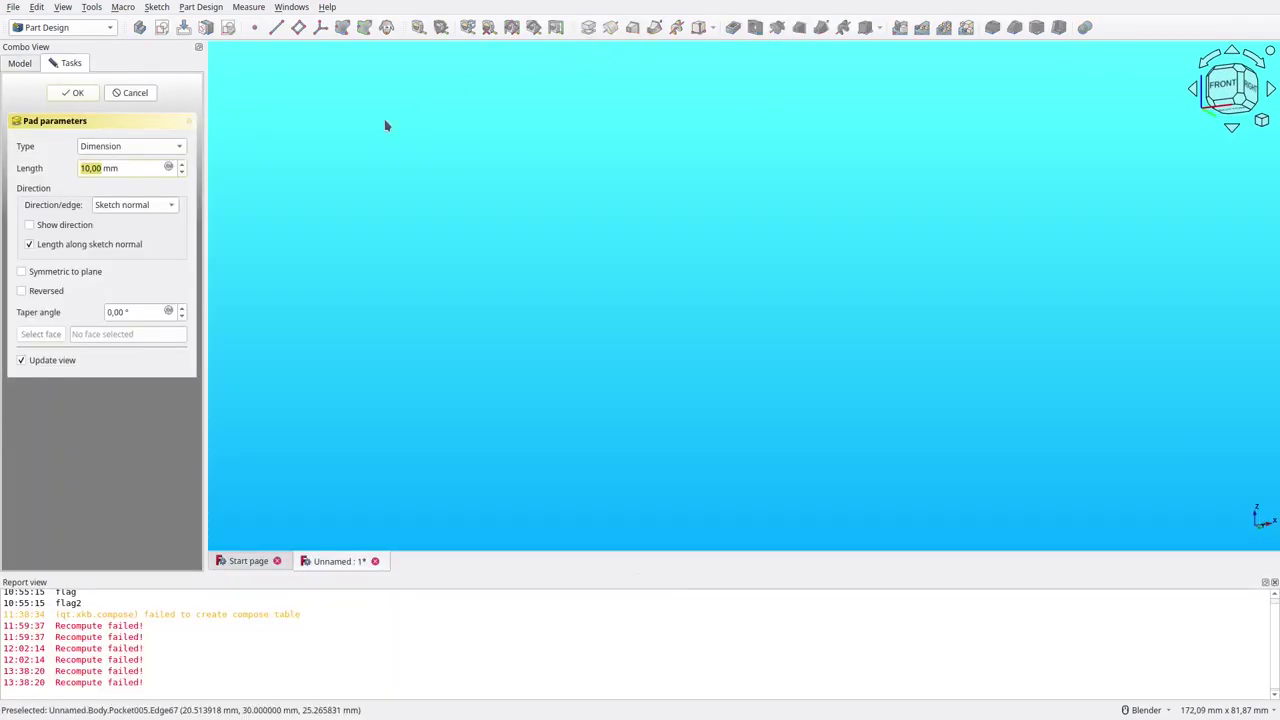
{"action": "left_click", "coordinate": [46, 291]}
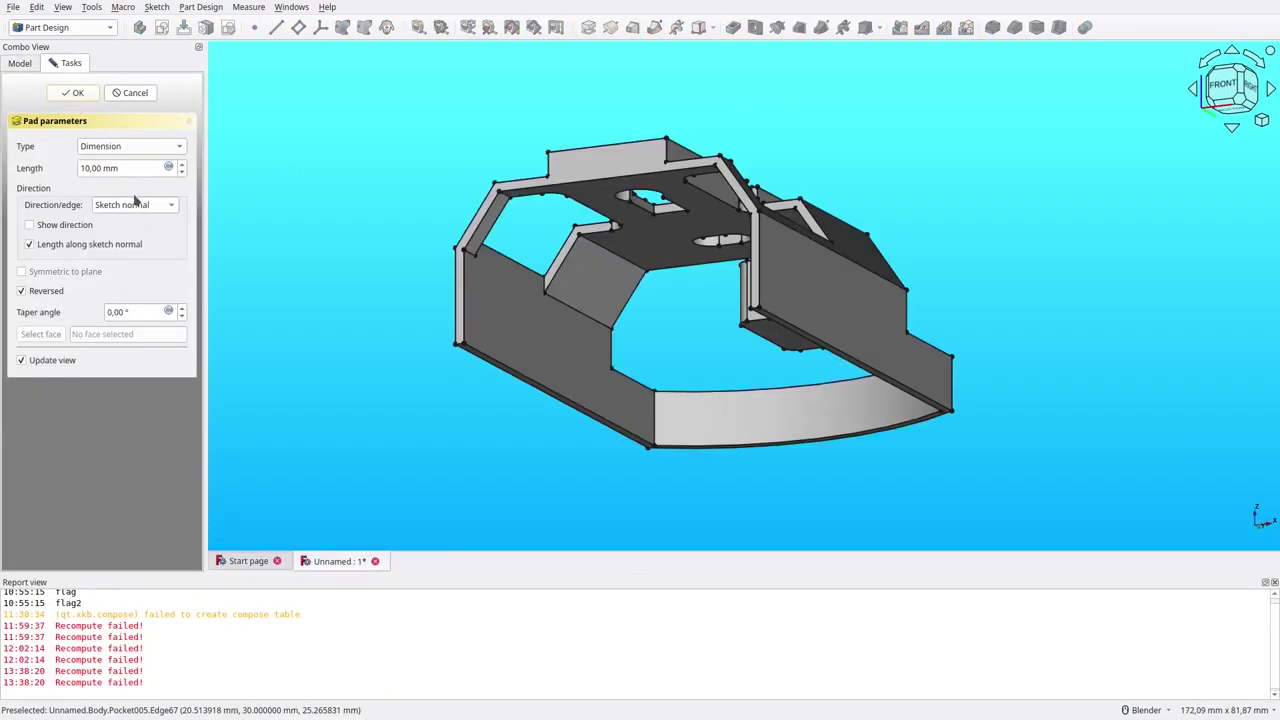
{"action": "left_click", "coordinate": [74, 92]}
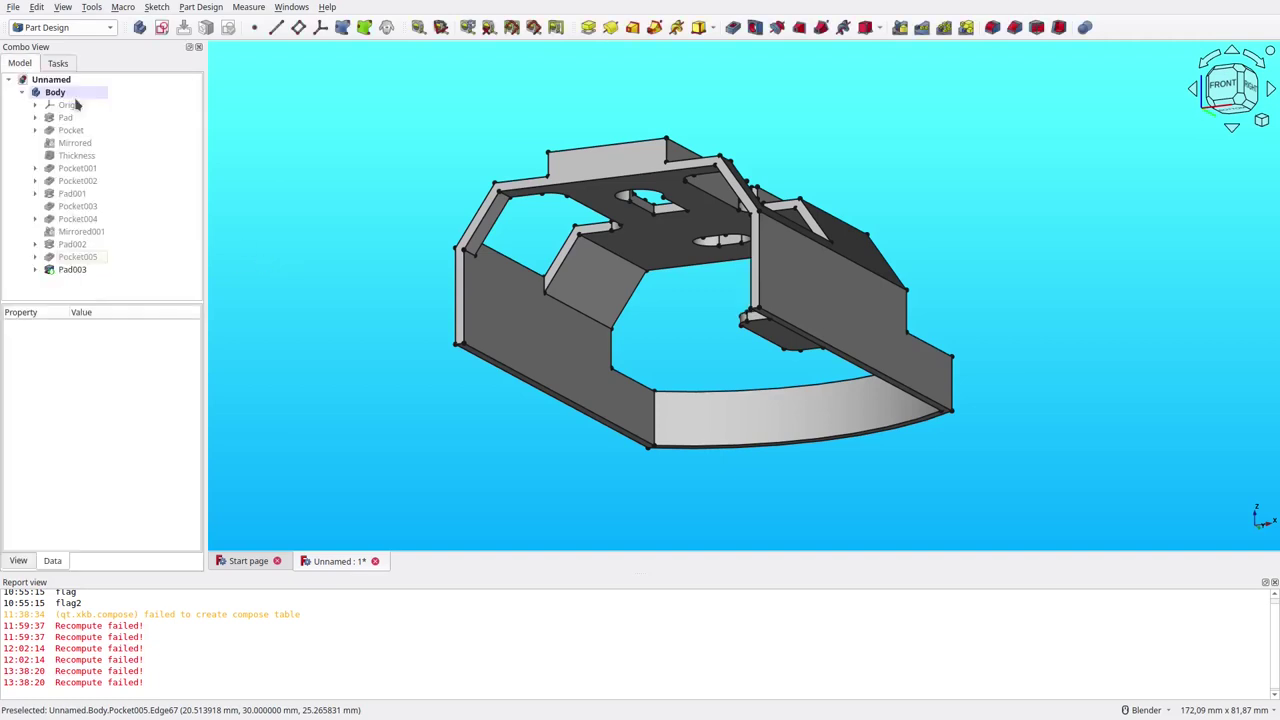
{"action": "left_click", "coordinate": [1274, 582]}
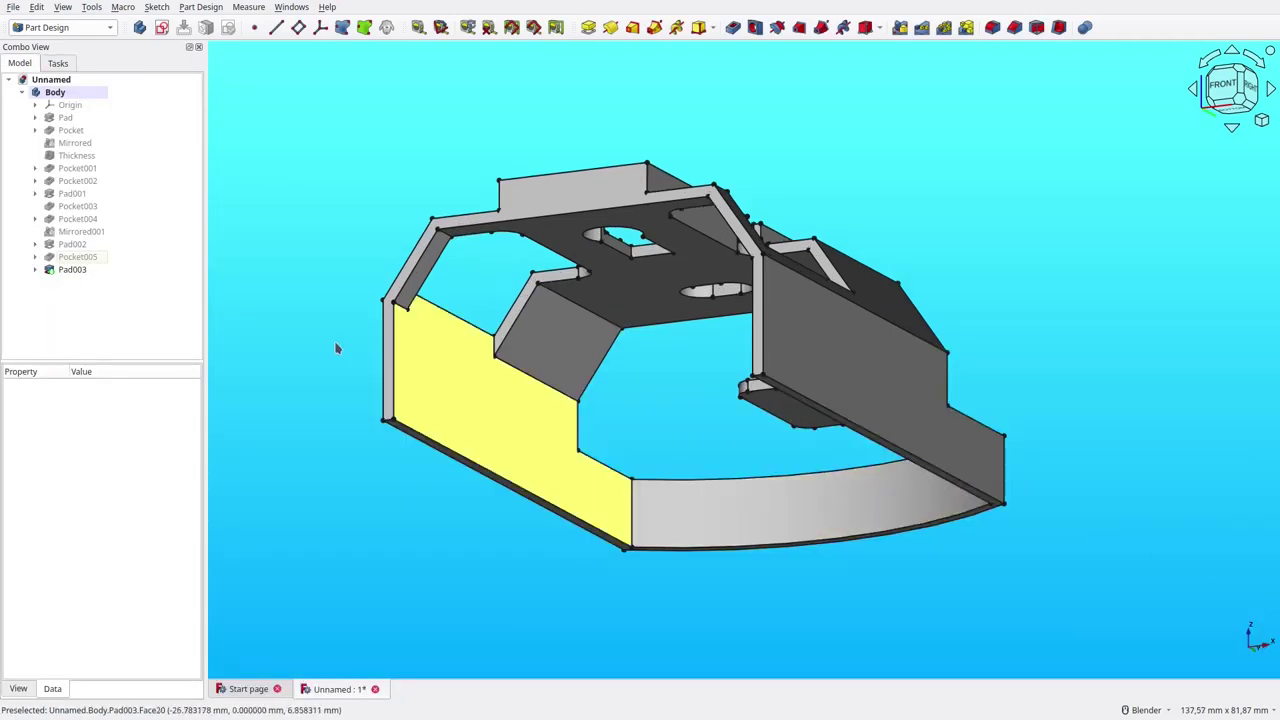
Step: Mirror Pad003 into Mirrored002 and set its Refine property to true
{"action": "left_click", "coordinate": [72, 269]}
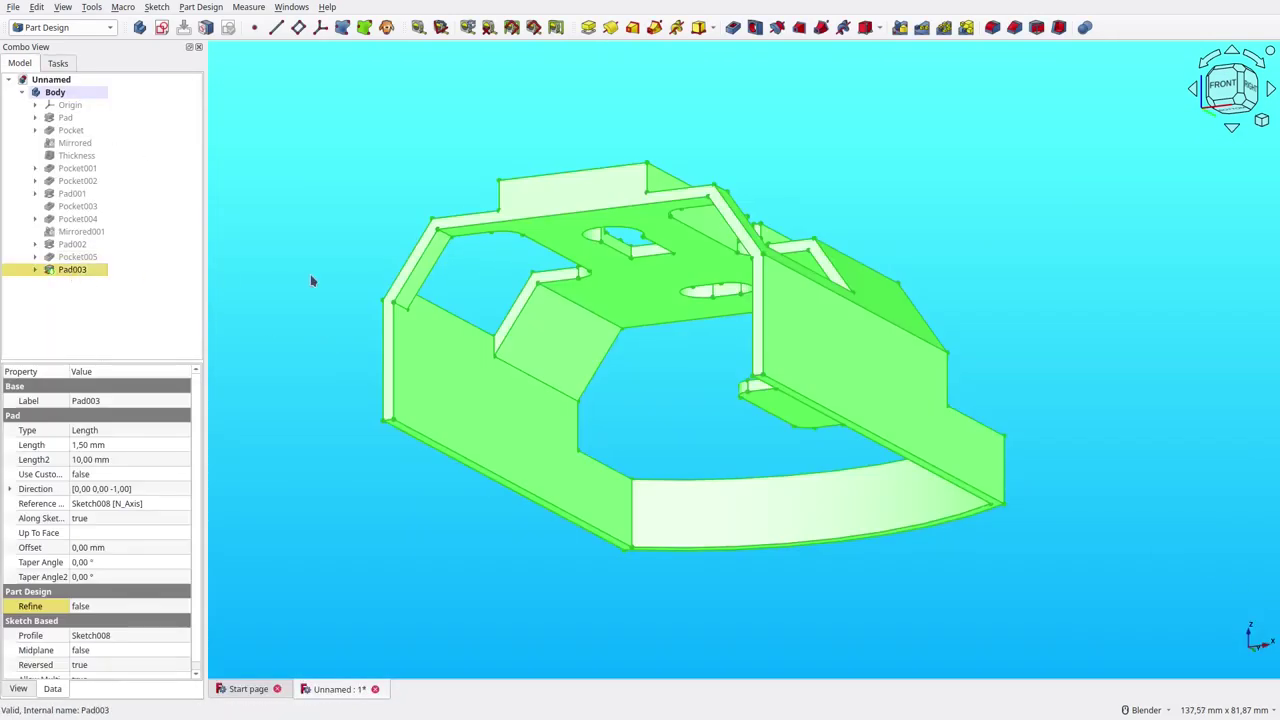
{"action": "left_click", "coordinate": [901, 27]}
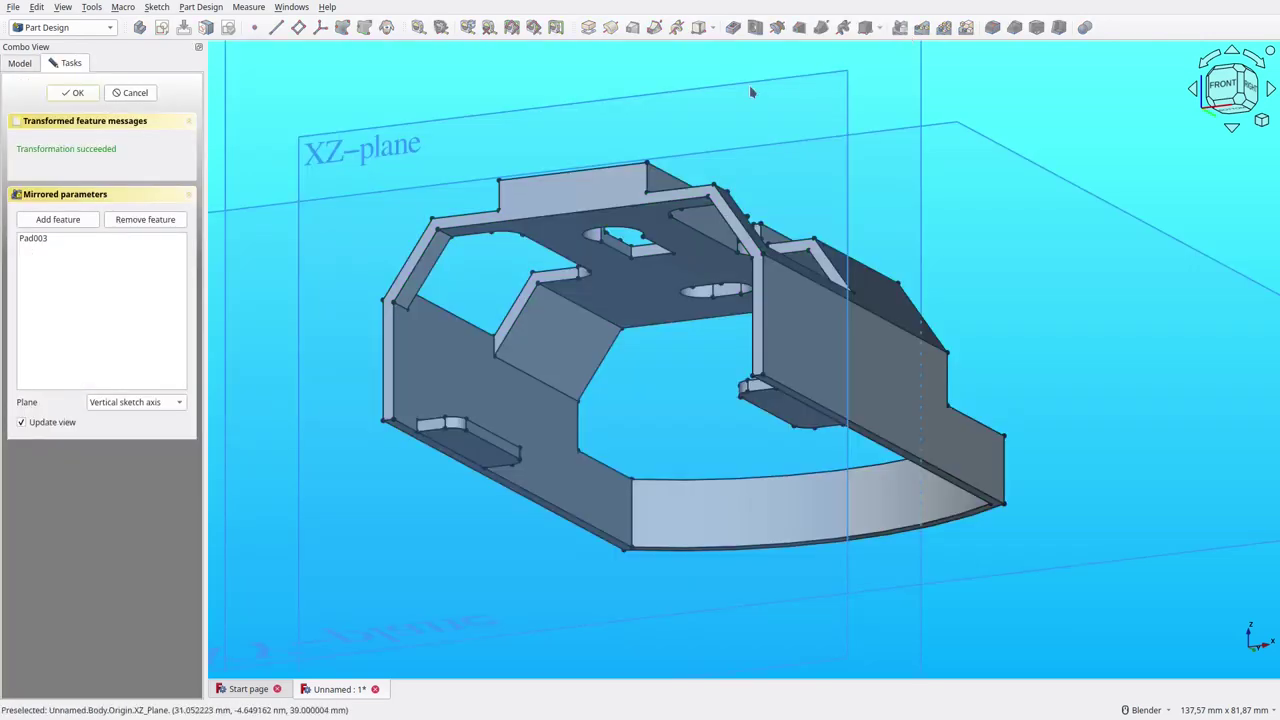
{"action": "left_click", "coordinate": [78, 93]}
{"action": "left_click", "coordinate": [64, 281]}
{"action": "left_click", "coordinate": [114, 474]}
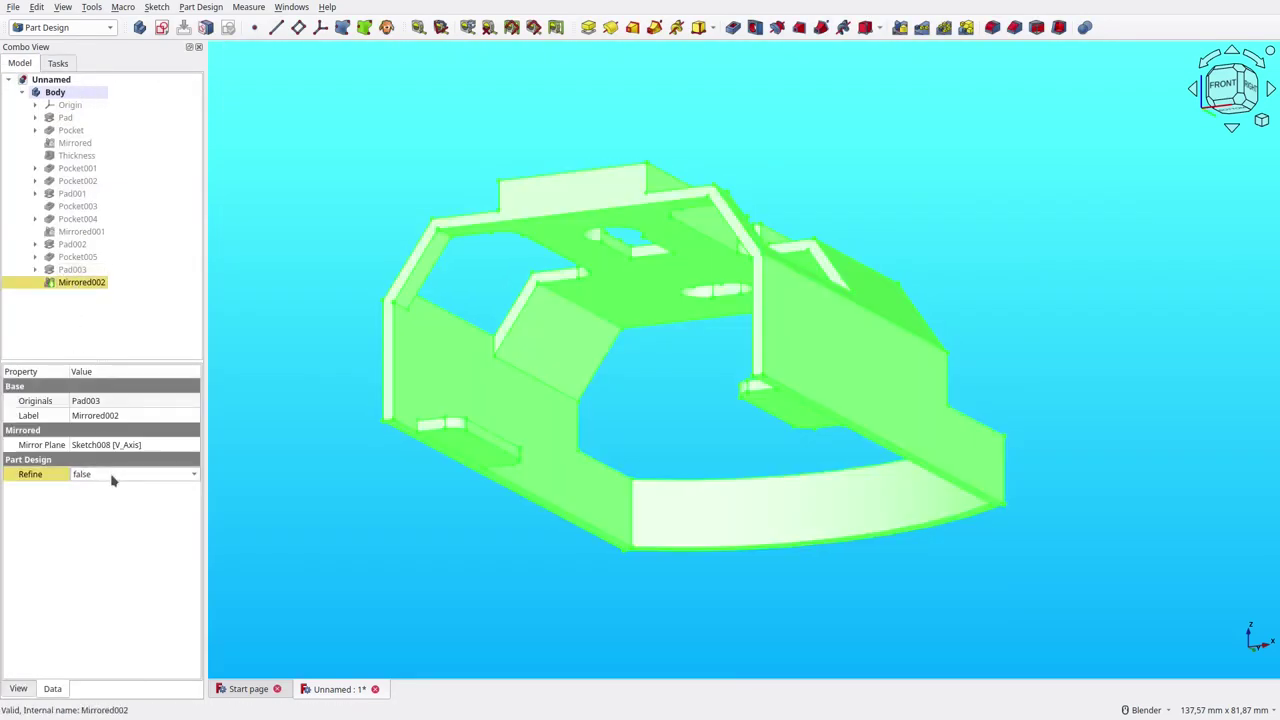
{"action": "left_click", "coordinate": [114, 474]}
{"action": "left_click", "coordinate": [106, 491]}
{"action": "left_click", "coordinate": [295, 497]}
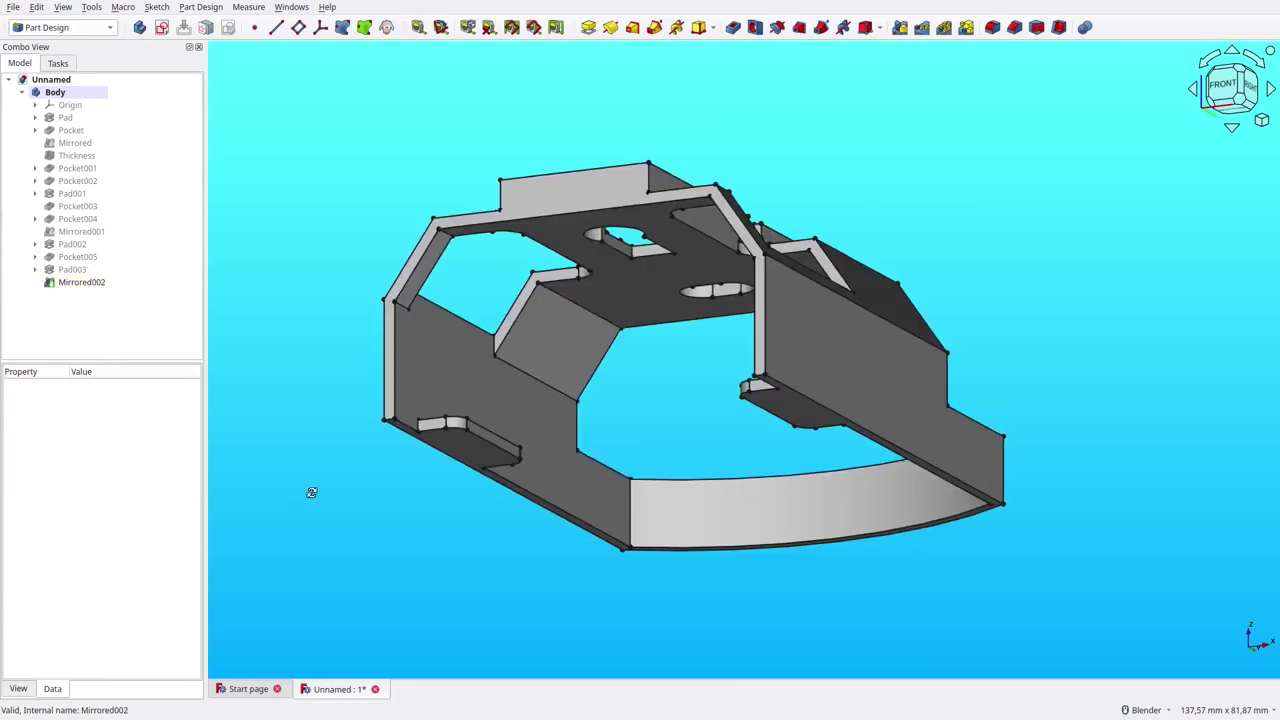
Step: Start a new sketch on the part's bottom face
{"action": "mouse_move", "coordinate": [311, 491]}
{"action": "middle_mouse_down"}
{"action": "mouse_move", "coordinate": [502, 480]}
{"action": "mouse_move", "coordinate": [457, 449]}
{"action": "middle_mouse_up"}
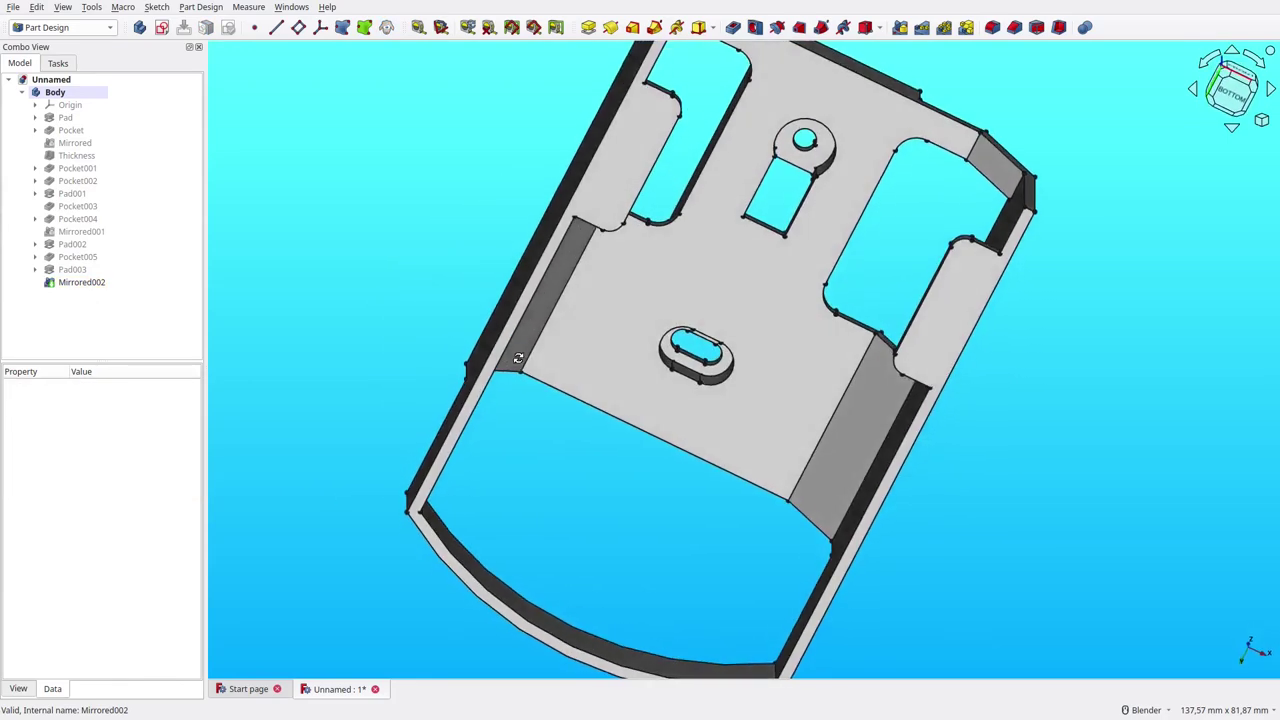
{"action": "left_click", "coordinate": [455, 450]}
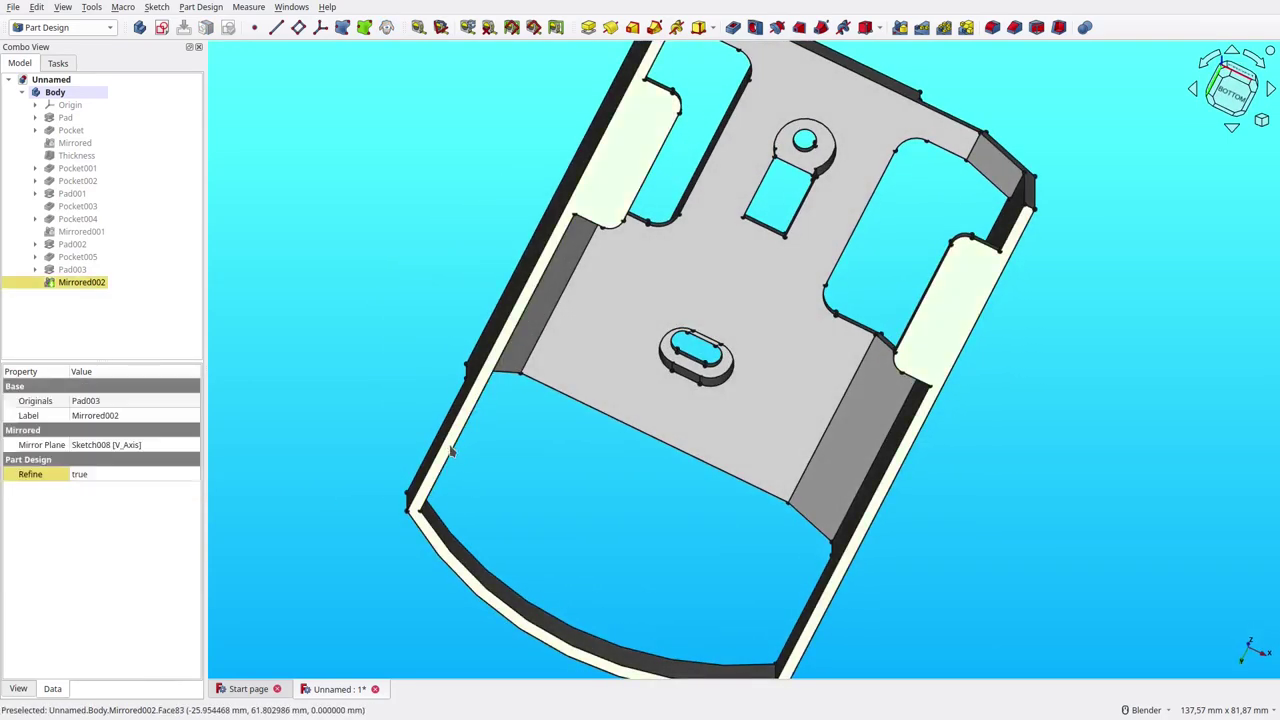
{"action": "left_click", "coordinate": [161, 27]}
{"action": "middle_click_drag", "start_coordinate": [400, 347], "coordinate": [358, 260], "text": "shift"}
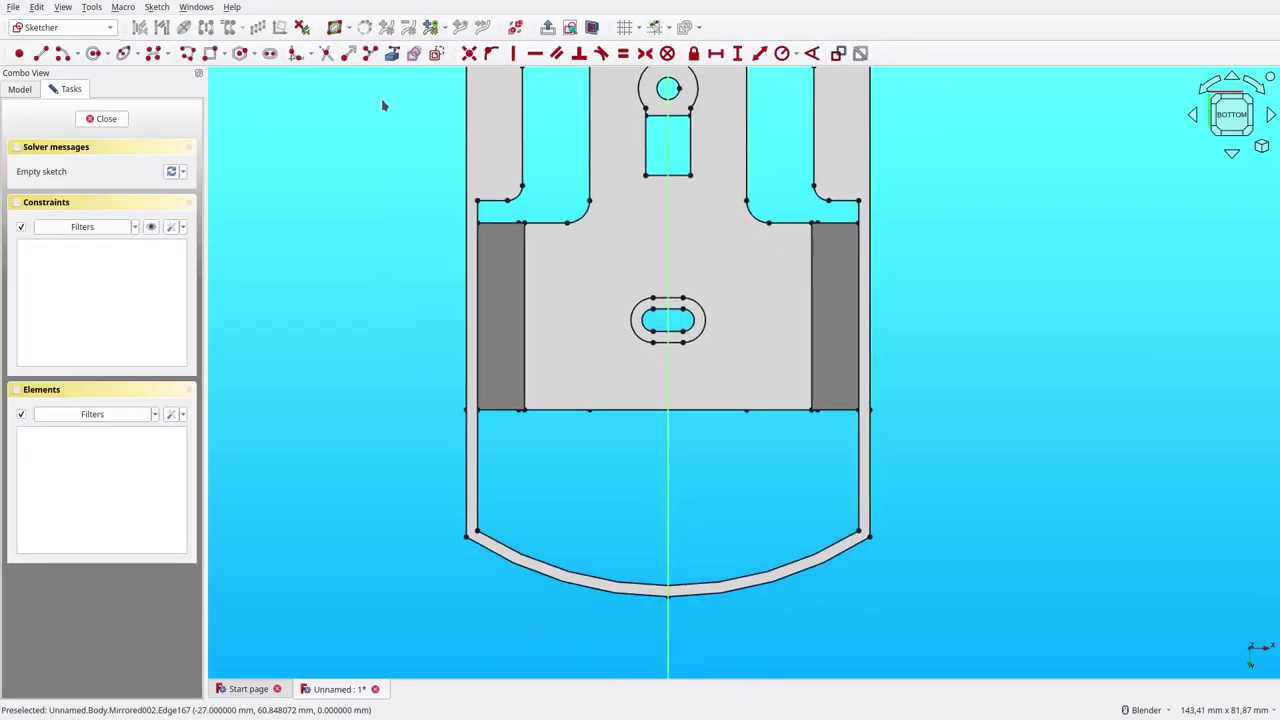
Step: Reference the curved end edge and draw an outer arc equal to it, centred on the slot centre
{"action": "left_click", "coordinate": [390, 54]}
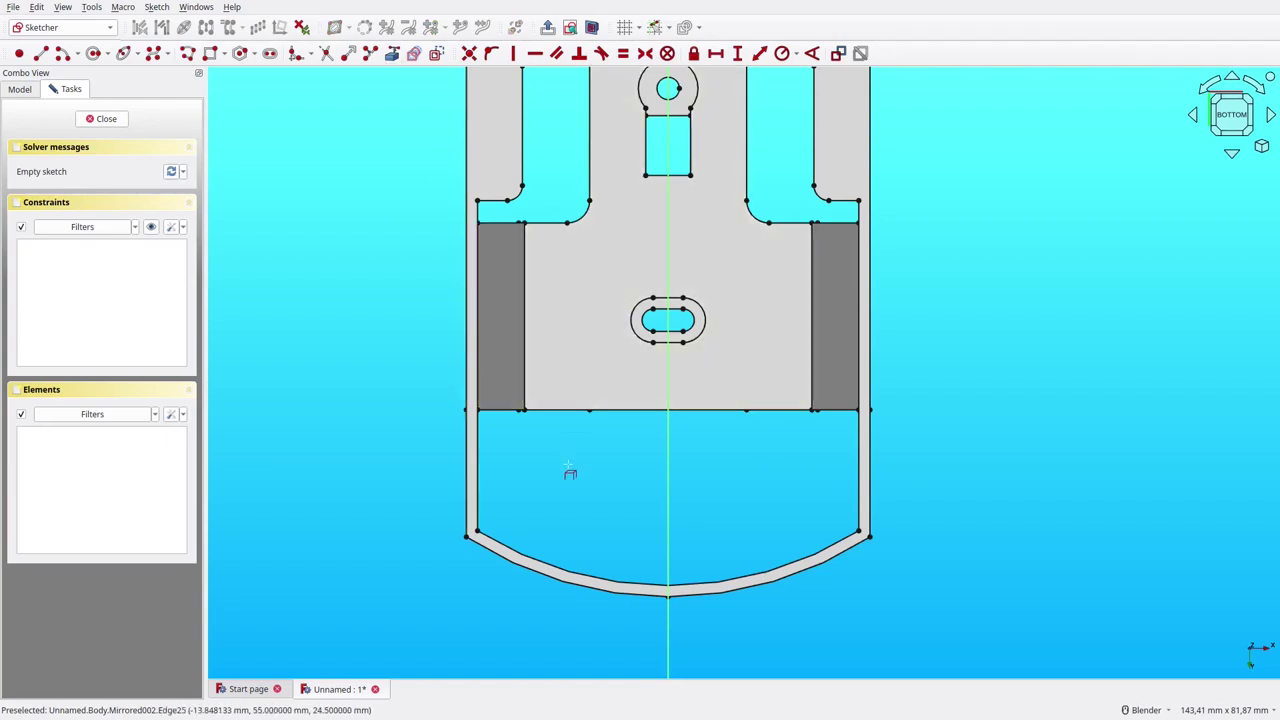
{"action": "left_click", "coordinate": [565, 580]}
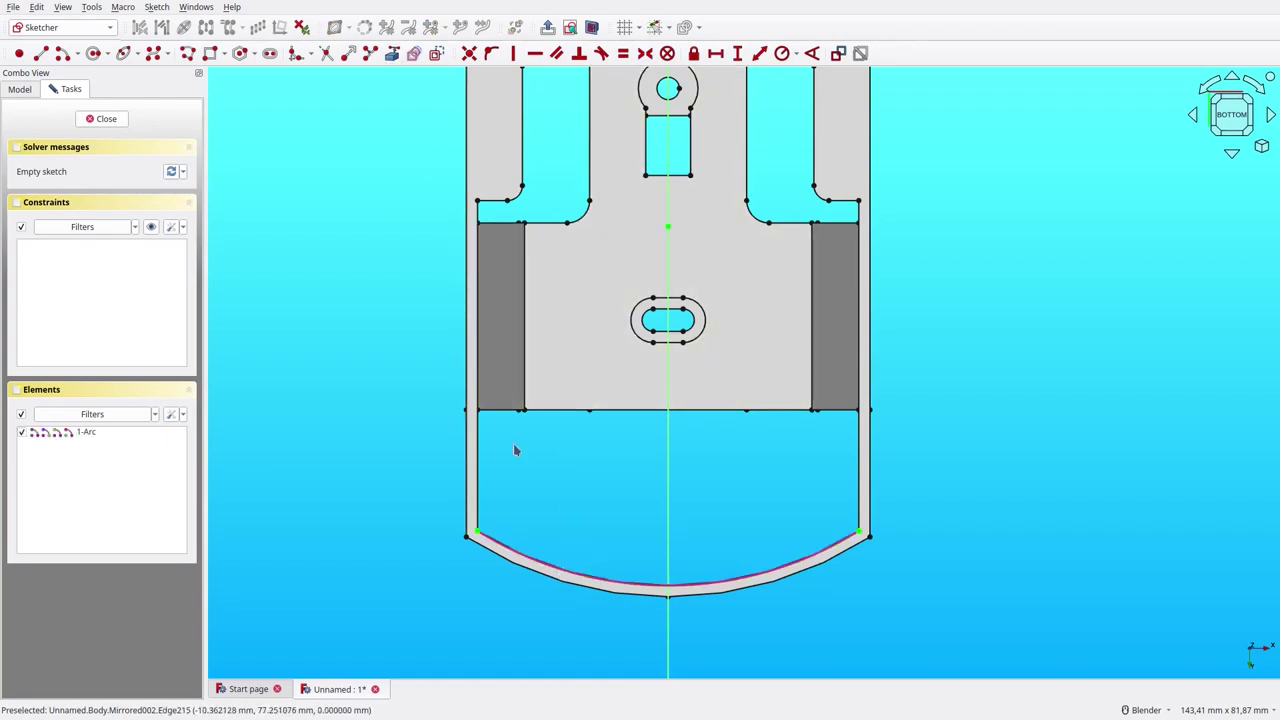
{"action": "left_click", "coordinate": [62, 53]}
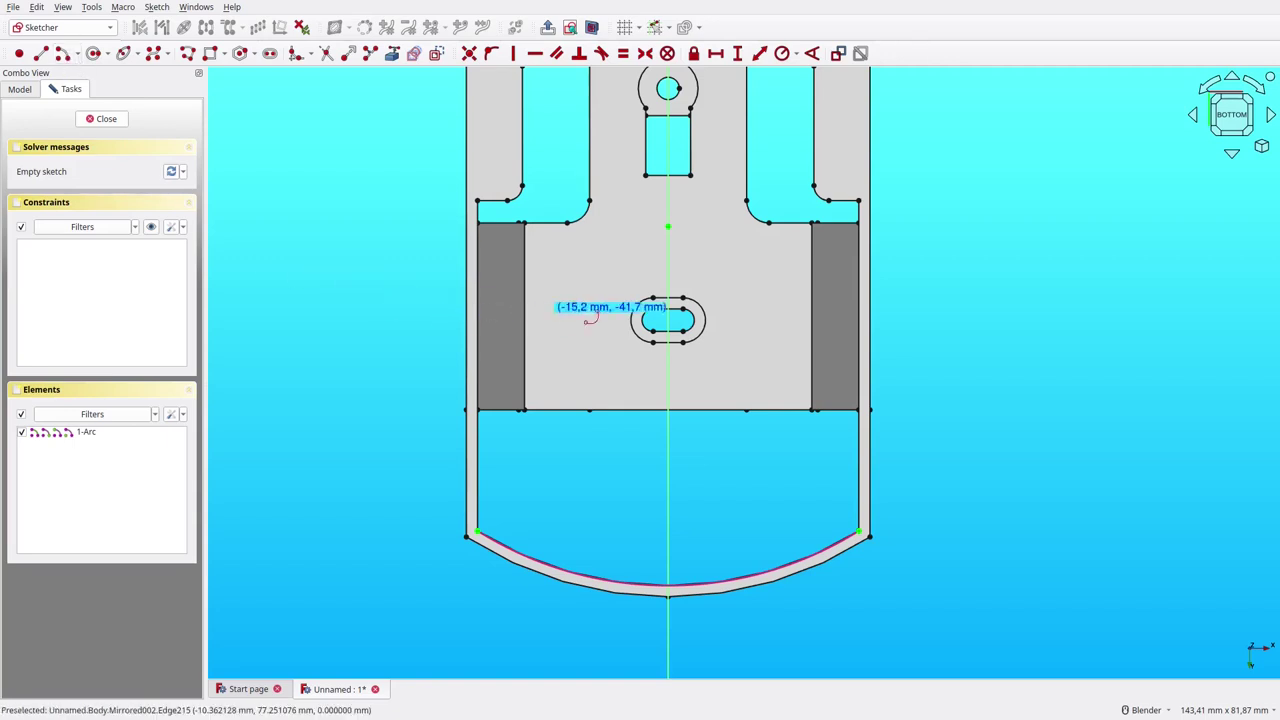
{"action": "left_click", "coordinate": [668, 368]}
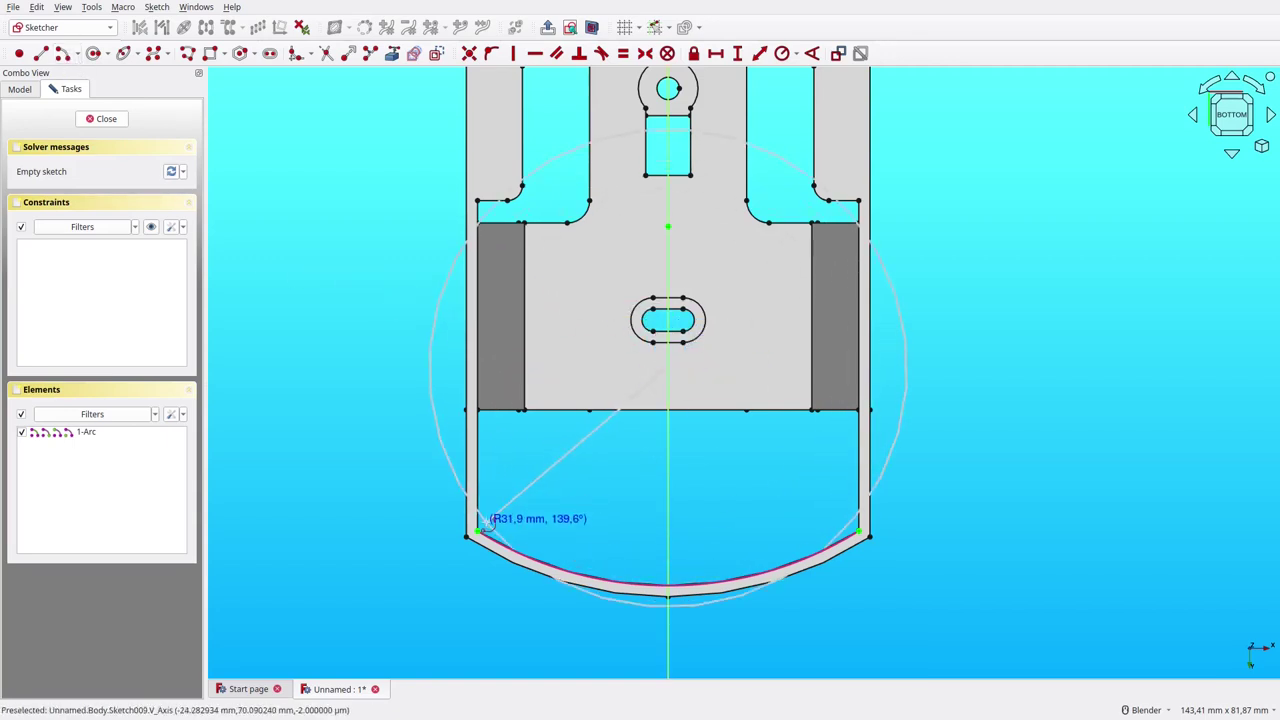
{"action": "left_click", "coordinate": [474, 530]}
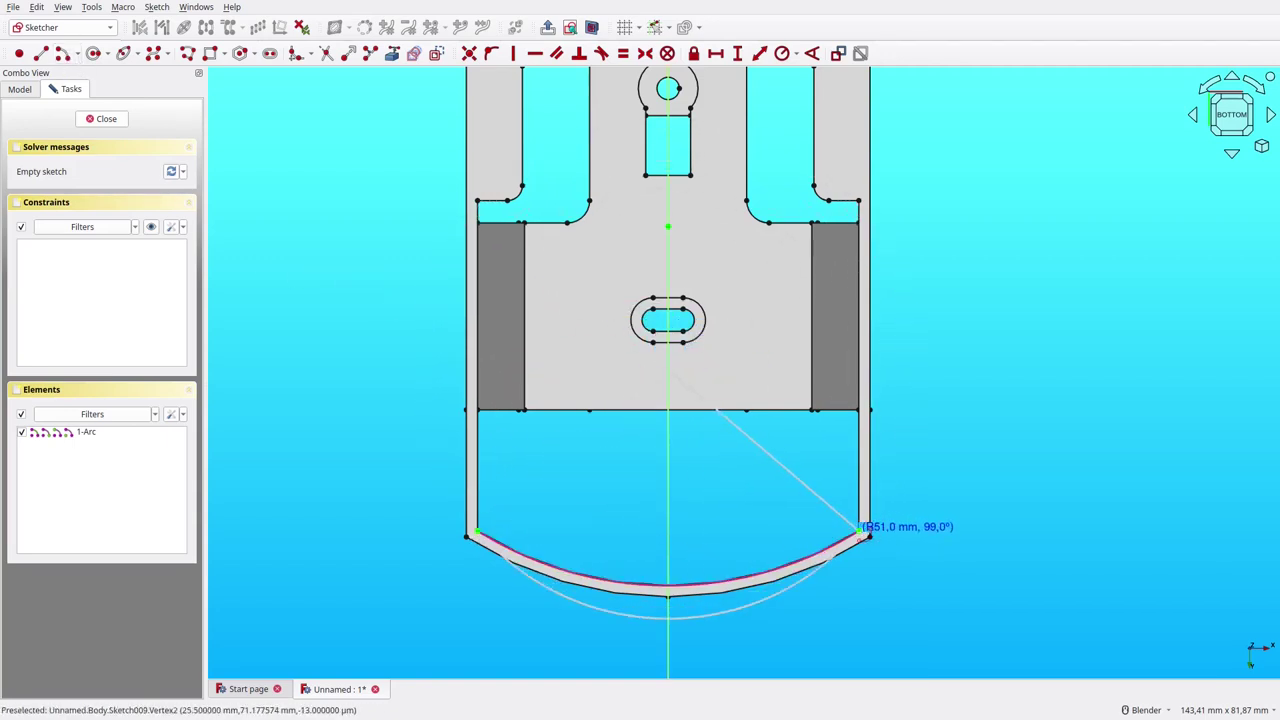
{"action": "left_click", "coordinate": [858, 533]}
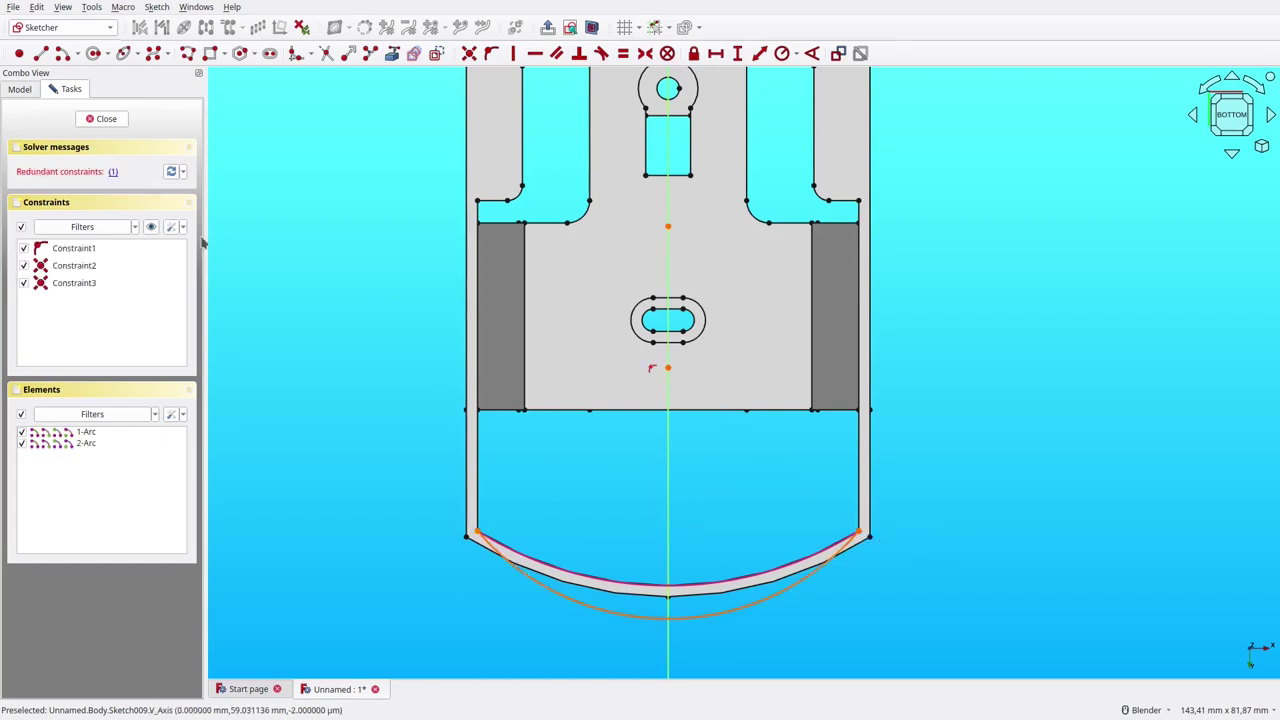
{"action": "left_click", "coordinate": [114, 175]}
{"action": "key", "text": "Delete"}
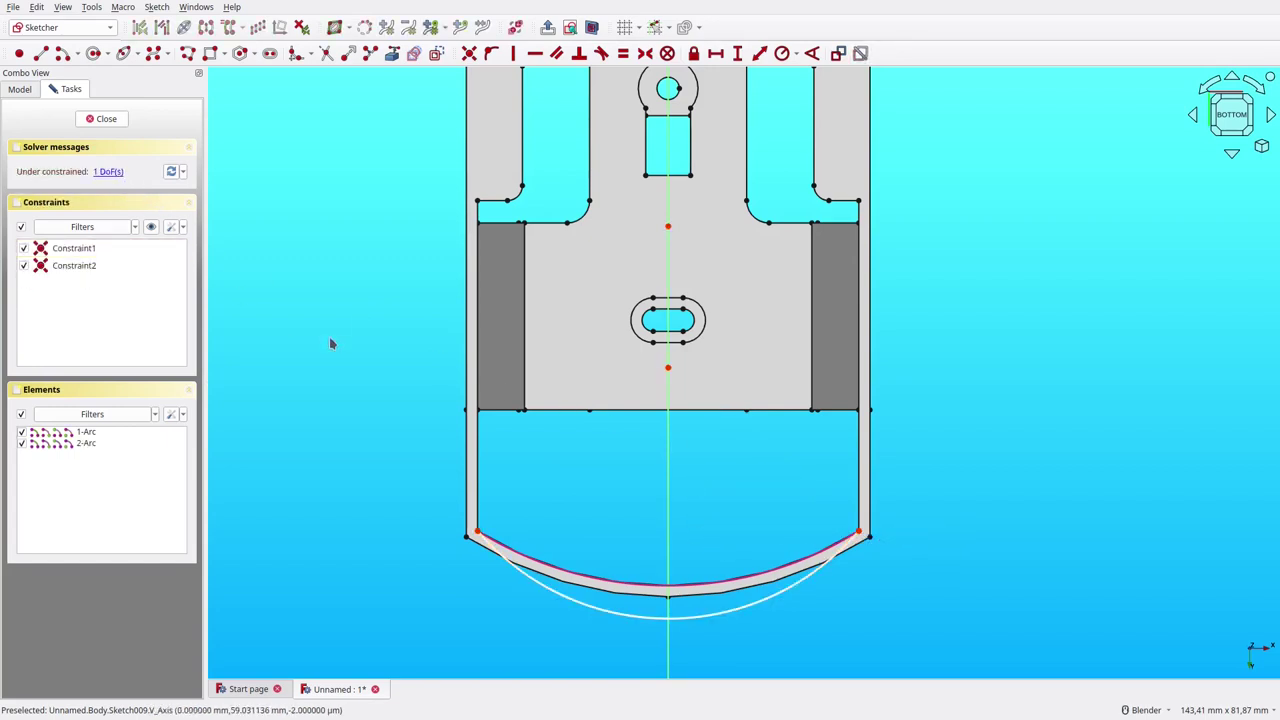
{"action": "left_click_drag", "start_coordinate": [668, 371], "coordinate": [668, 321]}
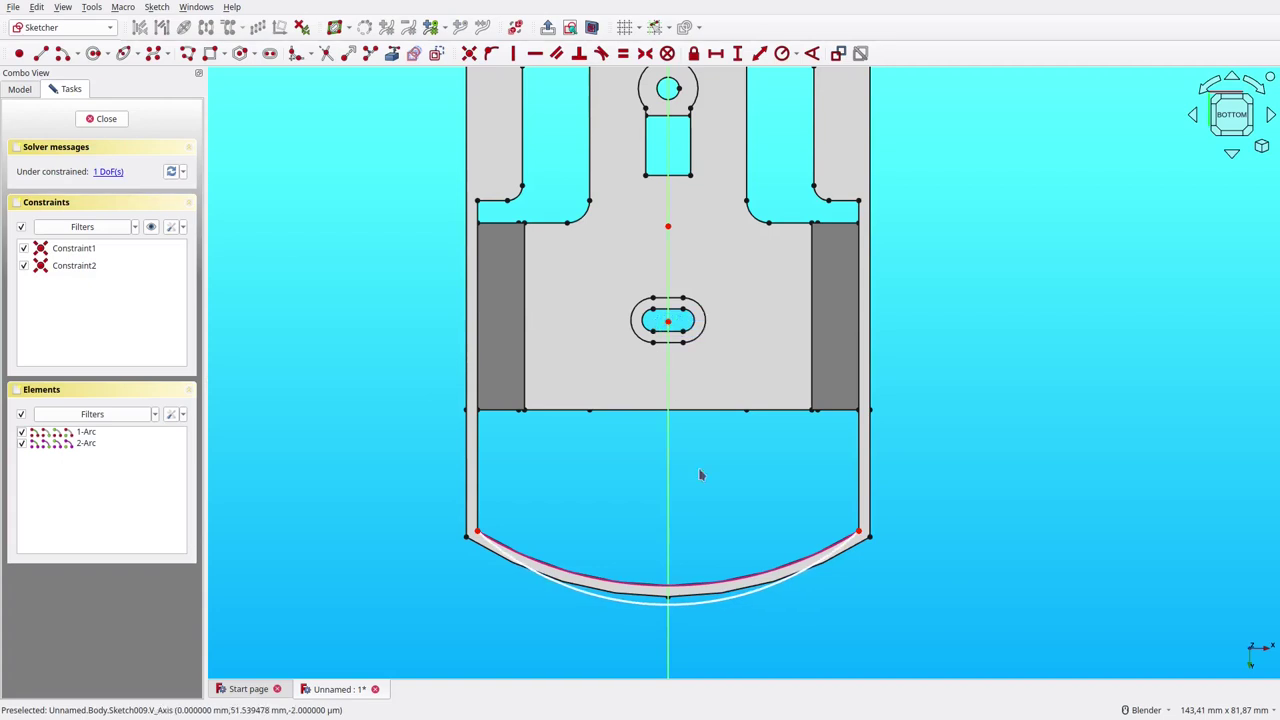
{"action": "left_click", "coordinate": [711, 589]}
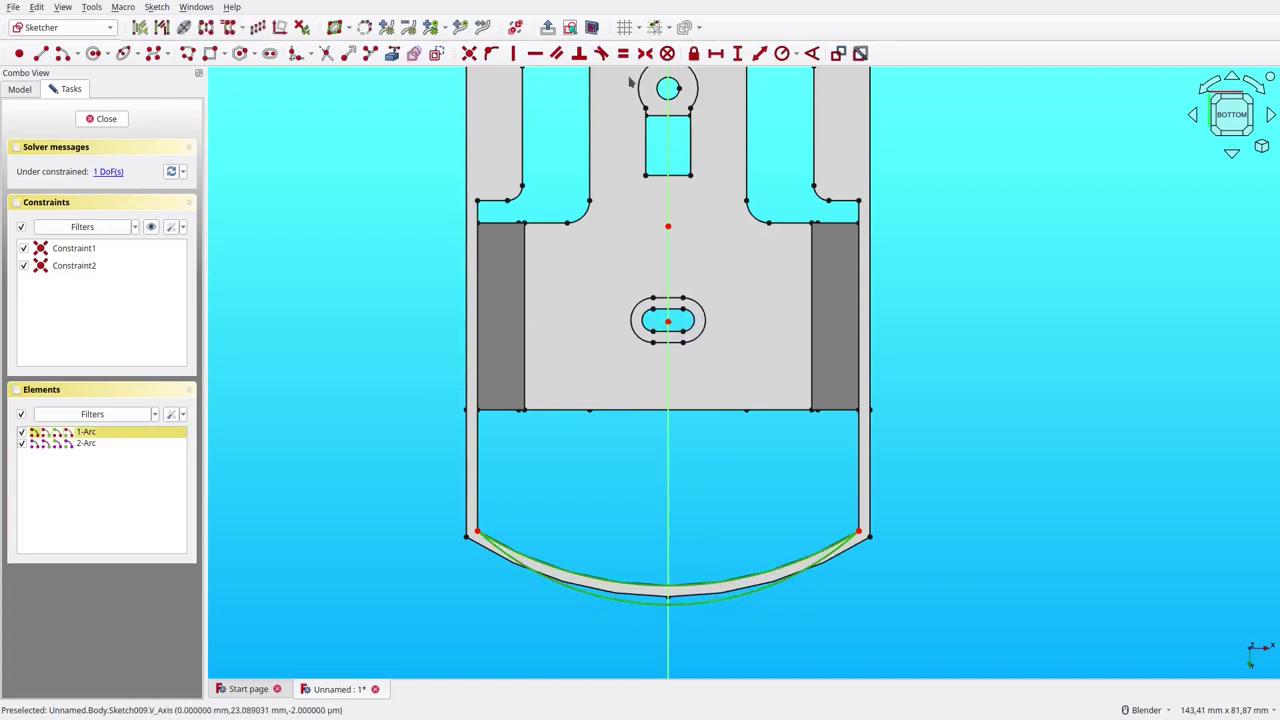
{"action": "left_click", "coordinate": [622, 53]}
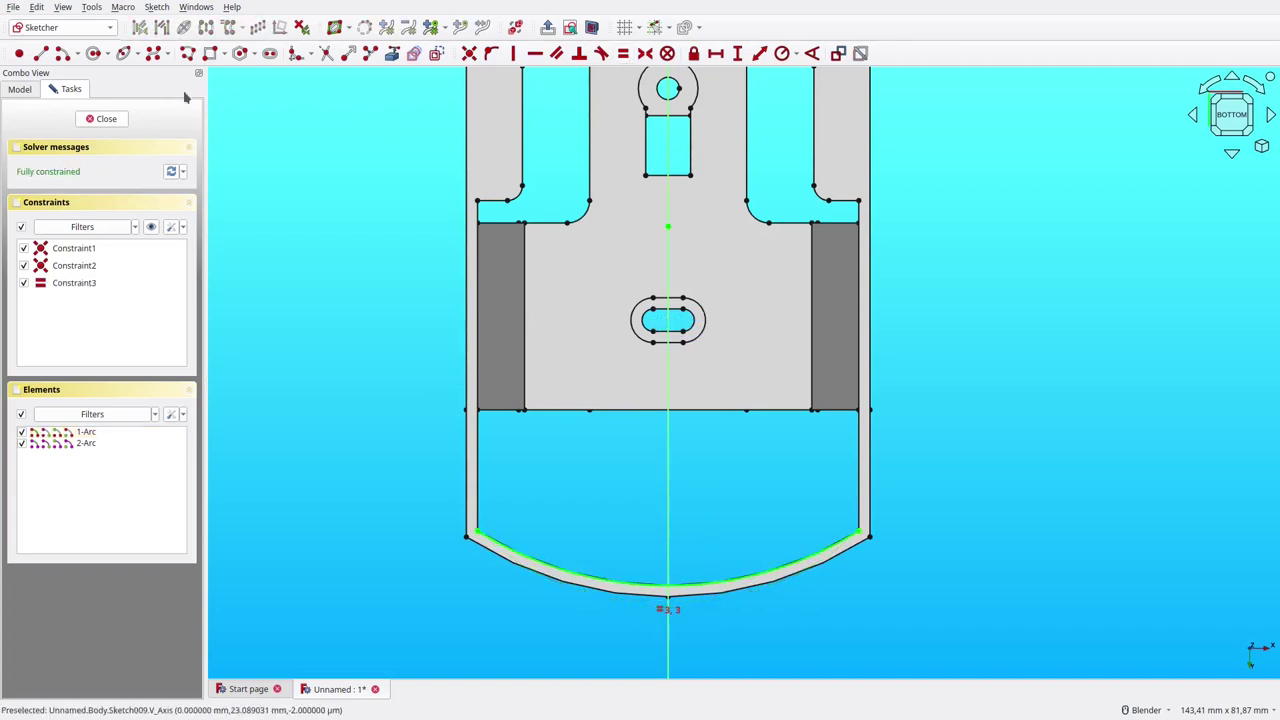
Step: Draw a second, inner arc on the vertical axis with radius equal to the first
{"action": "left_click", "coordinate": [62, 53]}
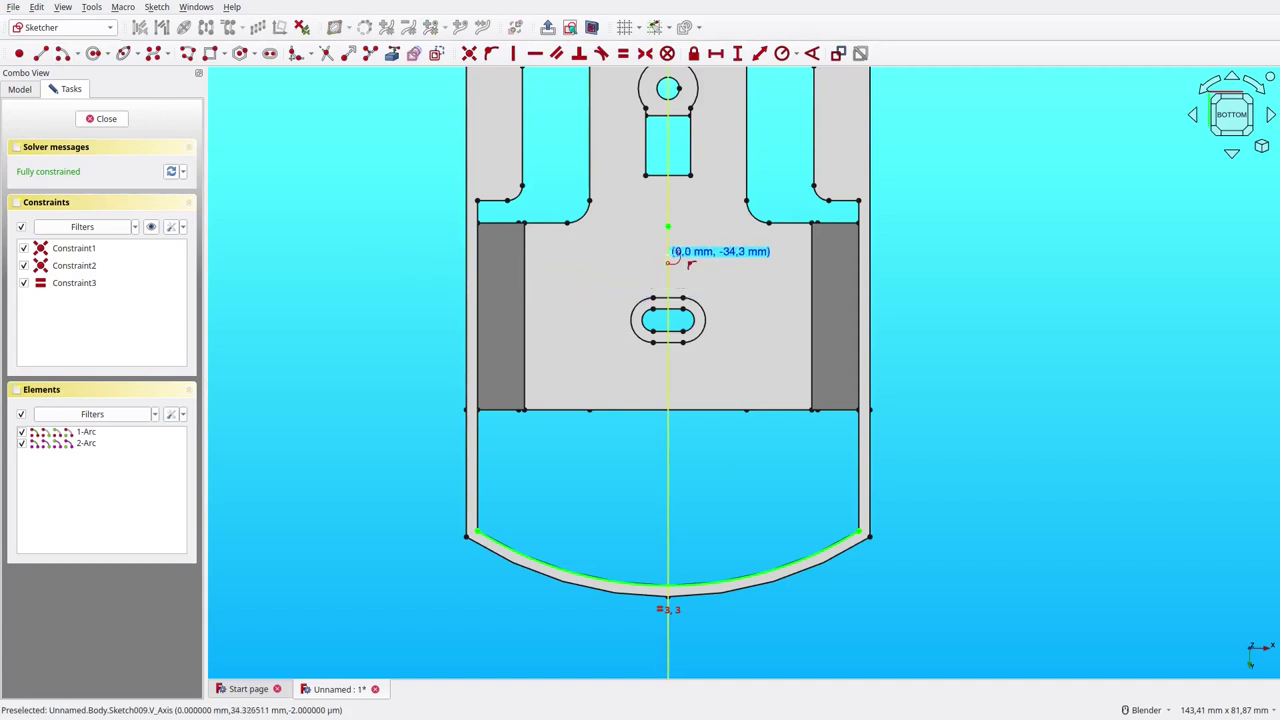
{"action": "left_click", "coordinate": [668, 260]}
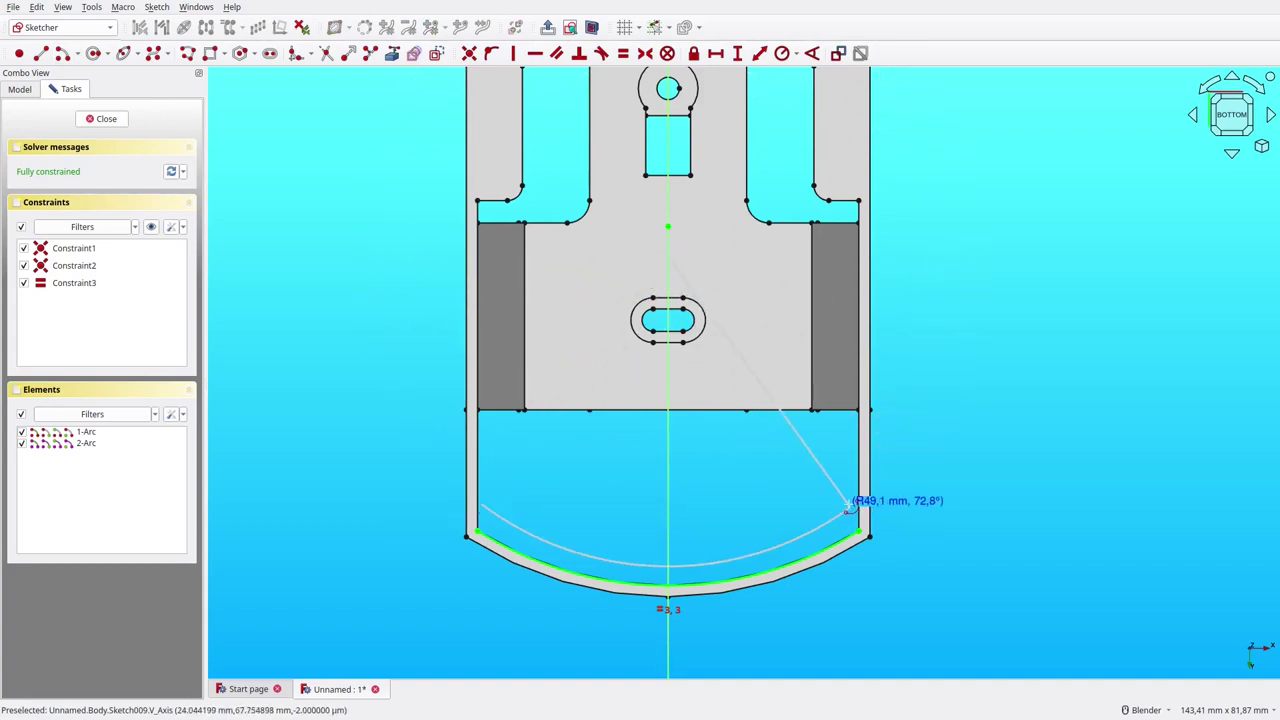
{"action": "left_click", "coordinate": [855, 504]}
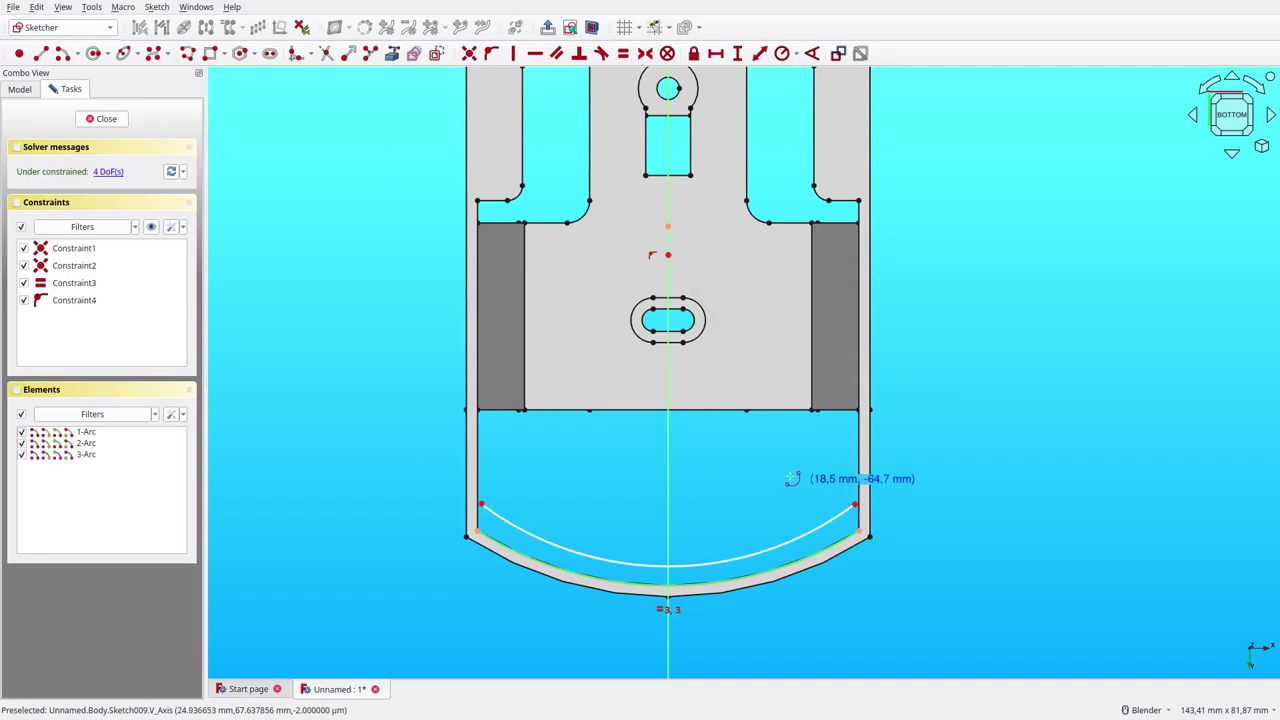
{"action": "left_click", "coordinate": [766, 551]}
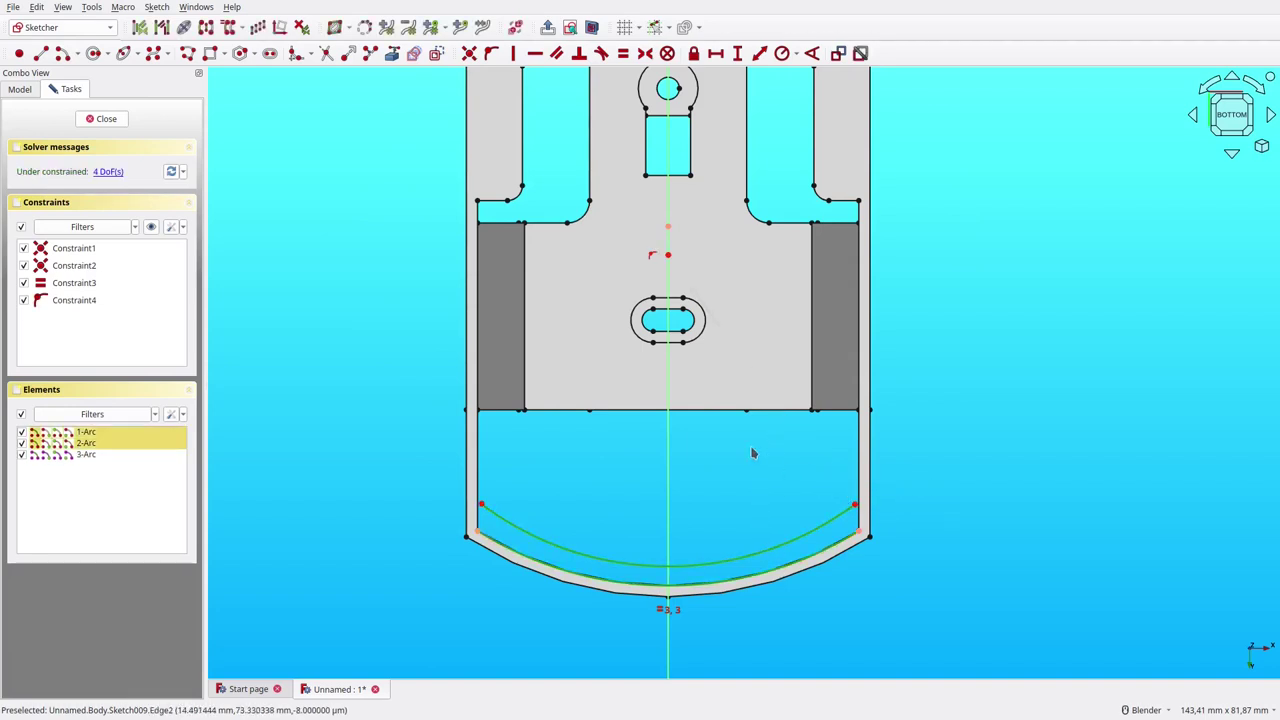
{"action": "left_click", "coordinate": [622, 53]}
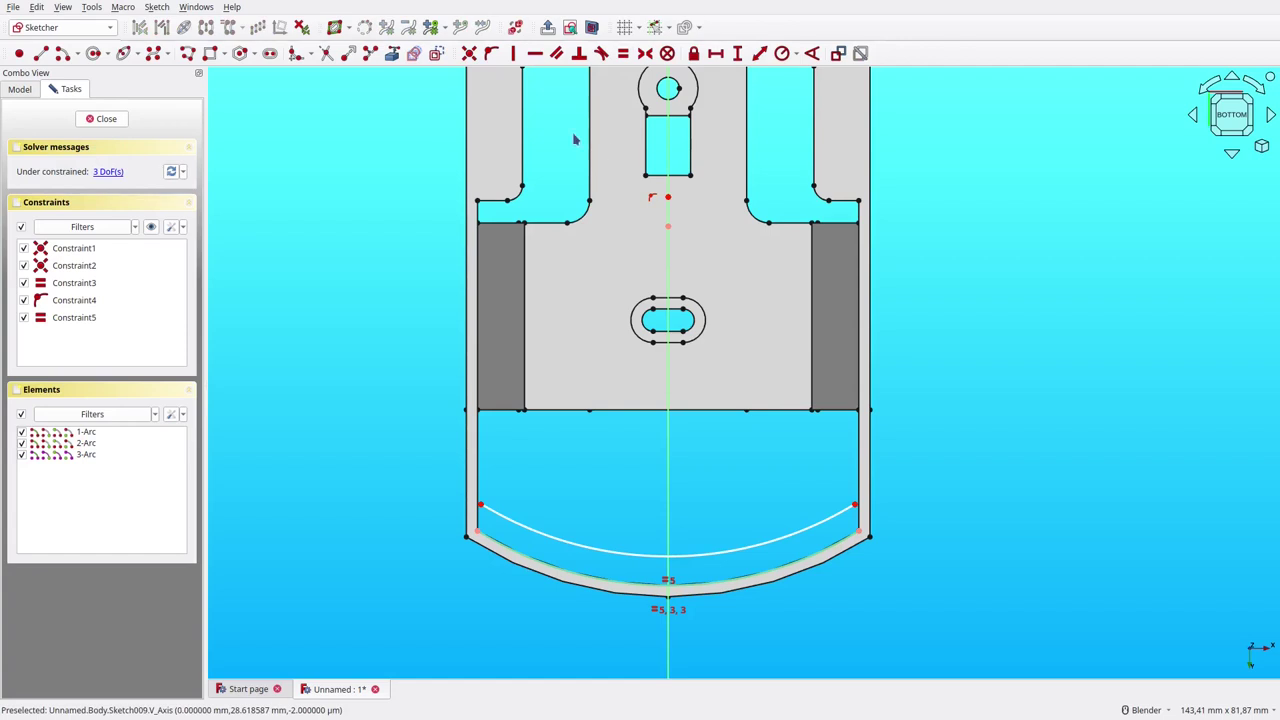
Step: Close both ends of the band with straight lines between the arc endpoints
{"action": "left_click", "coordinate": [41, 53]}
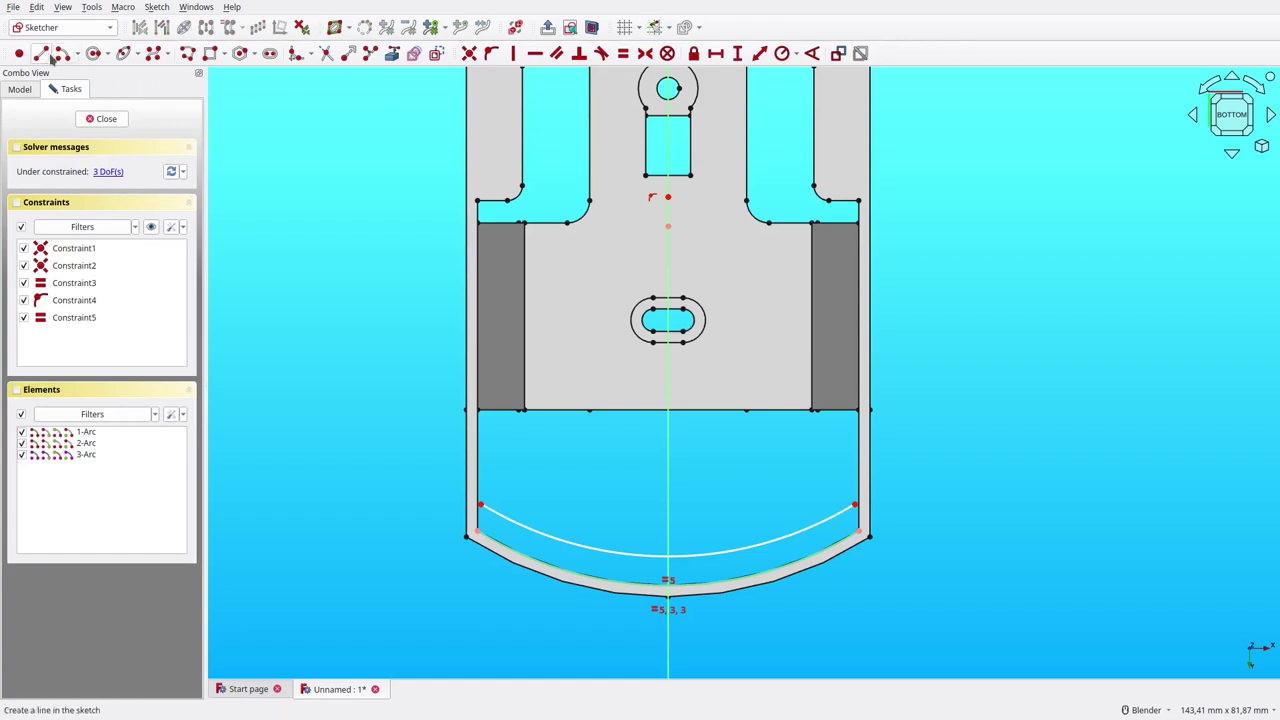
{"action": "left_click", "coordinate": [480, 508]}
{"action": "left_click", "coordinate": [476, 534]}
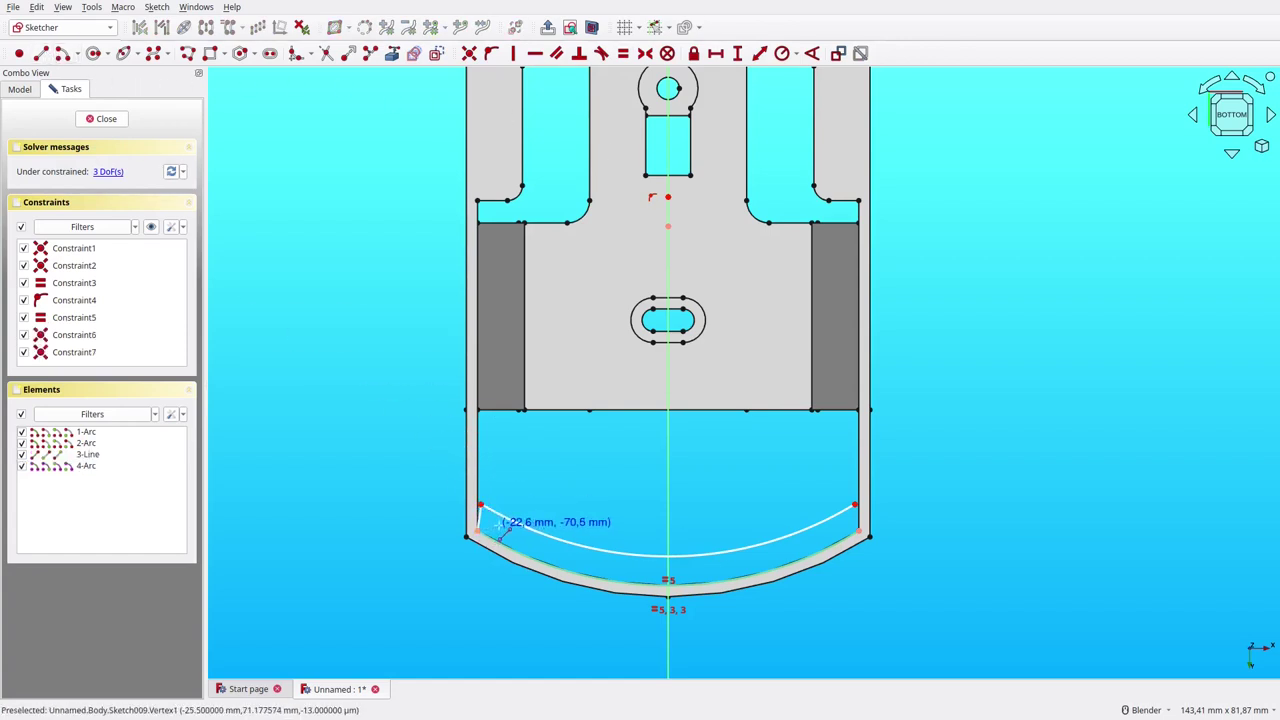
{"action": "left_click", "coordinate": [855, 506]}
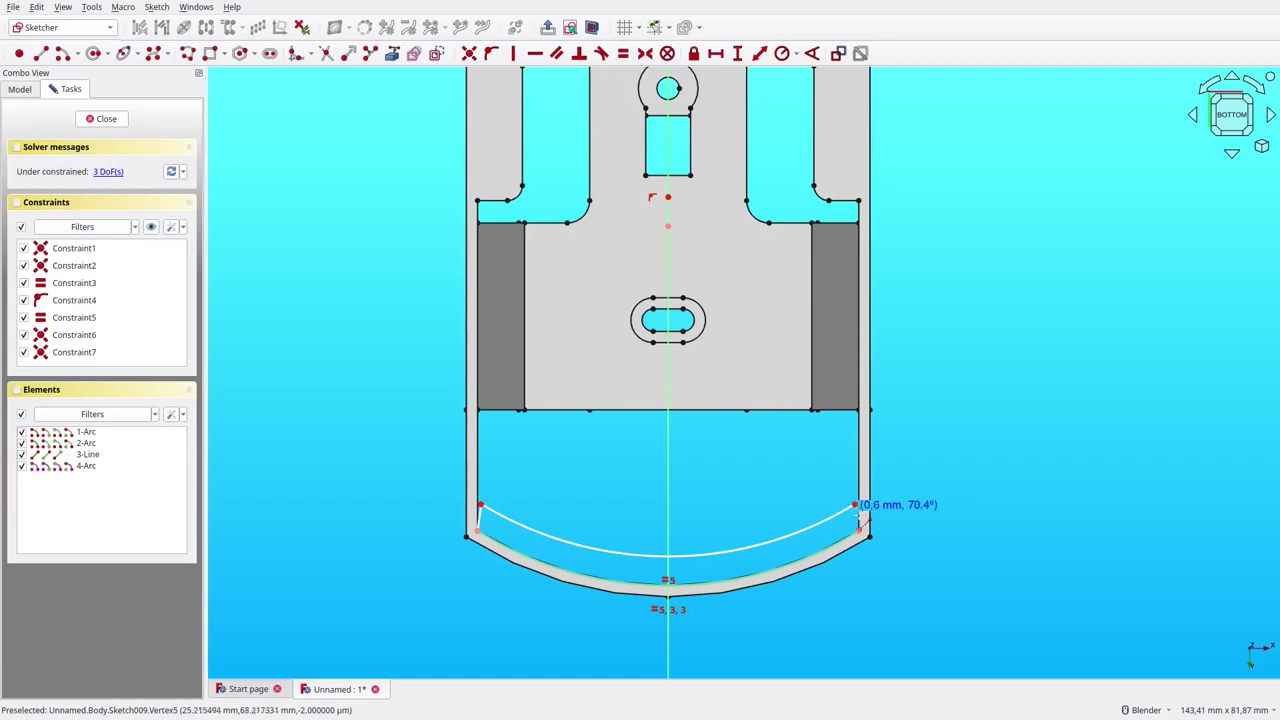
{"action": "left_click", "coordinate": [878, 540]}
{"action": "right_click", "coordinate": [856, 530]}
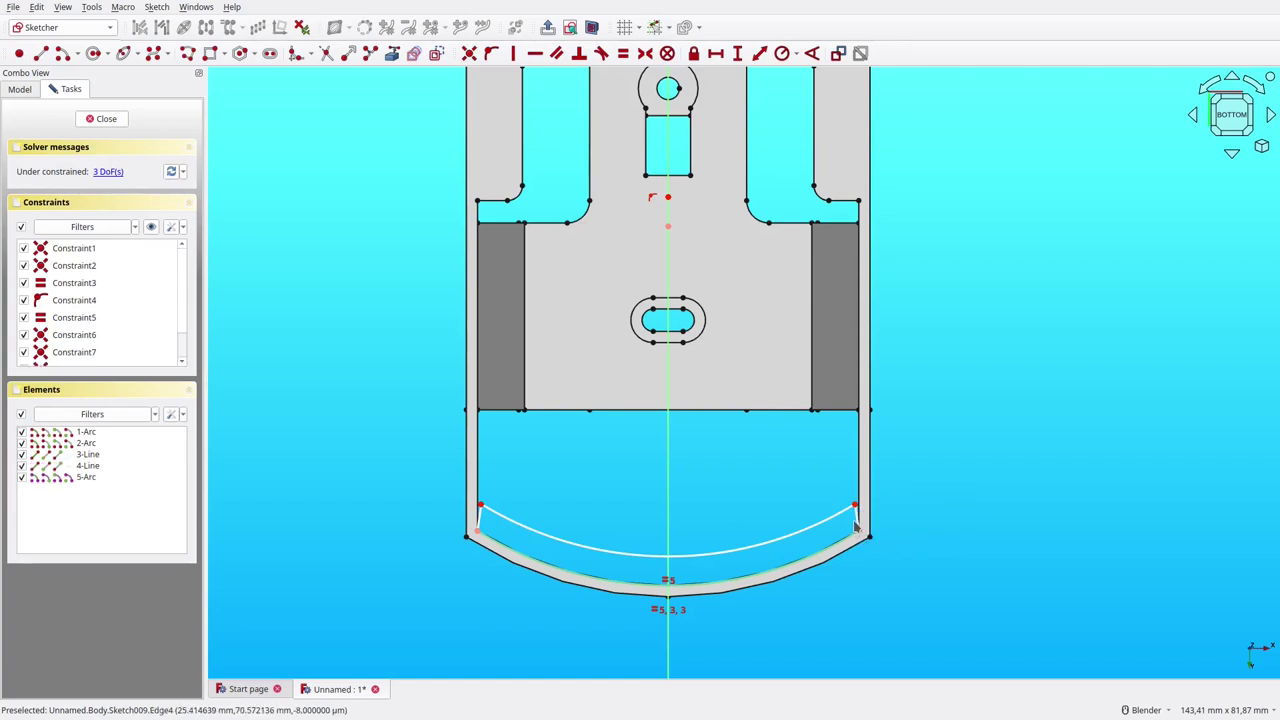
Step: Make both side lines vertical and dimension the left one 3,5 mm tall
{"action": "left_click", "coordinate": [857, 527]}
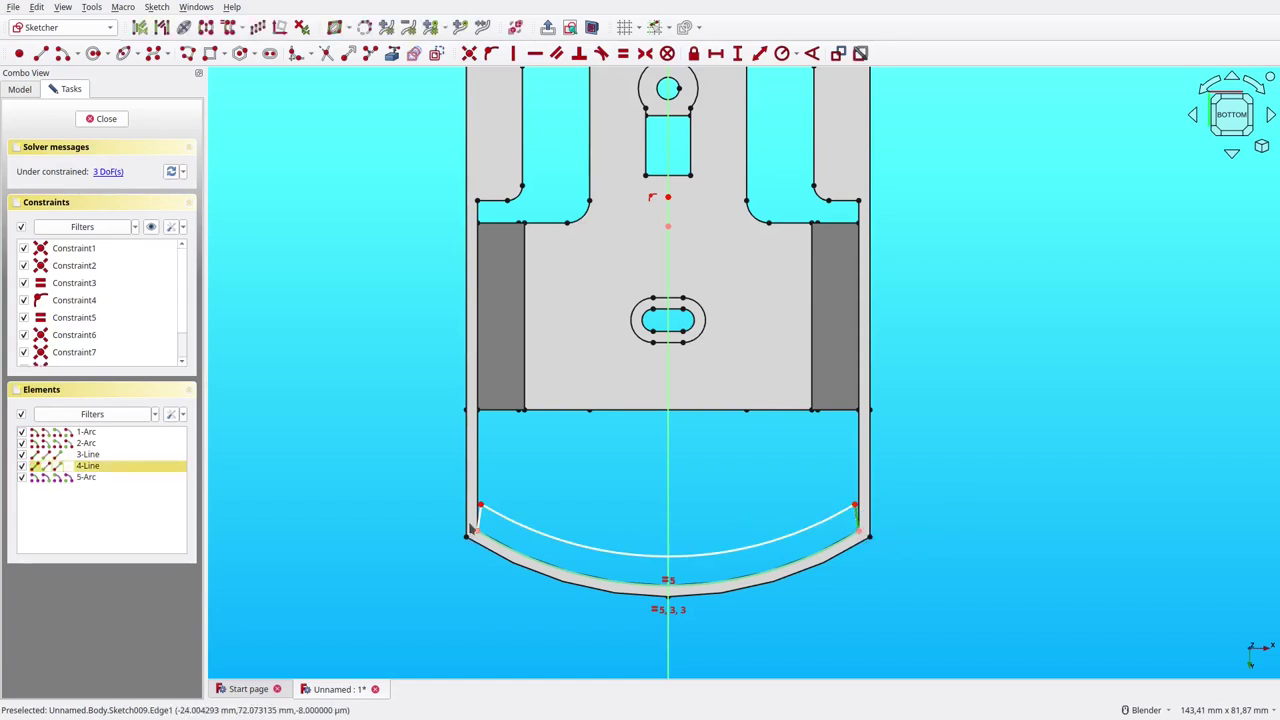
{"action": "left_click", "coordinate": [481, 520]}
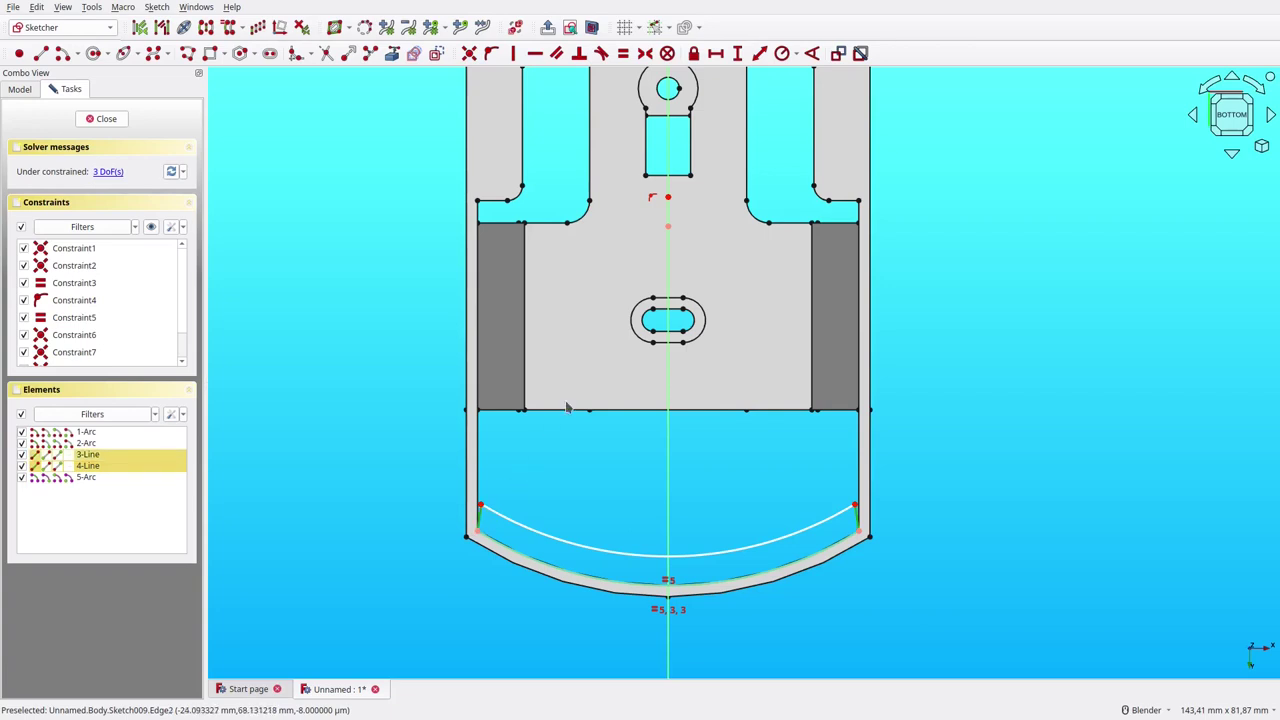
{"action": "key", "text": "v"}
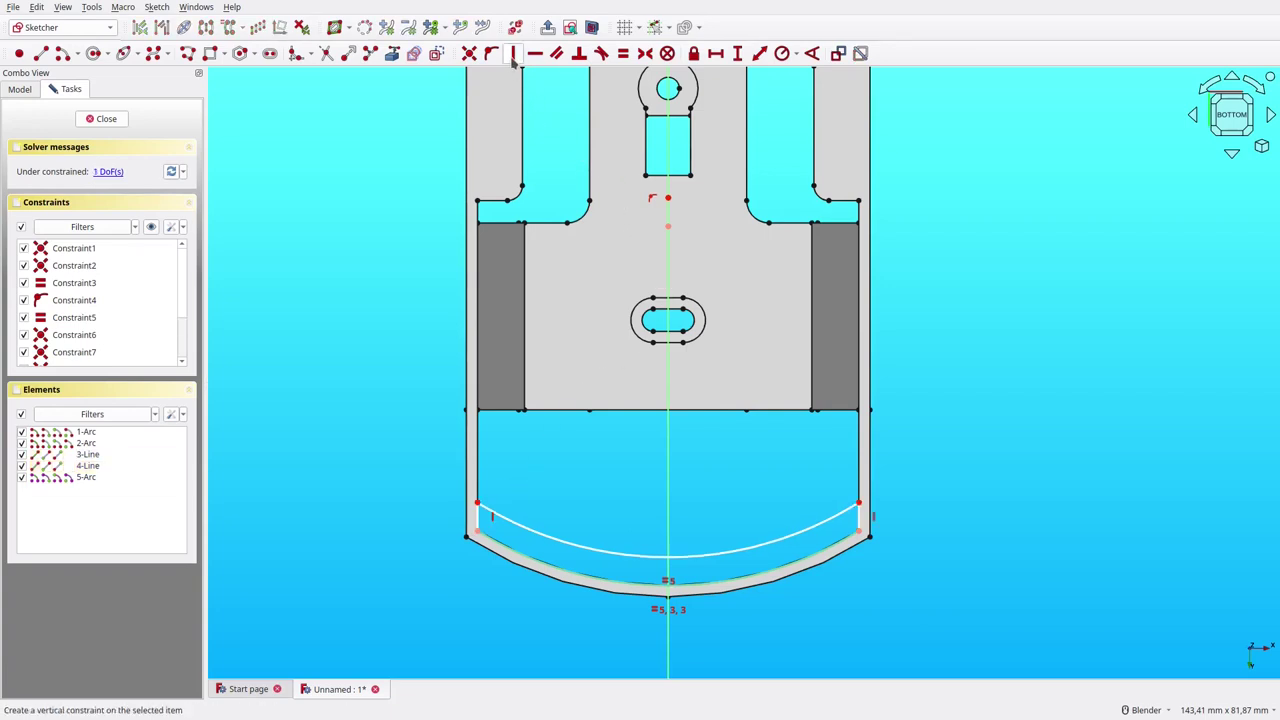
{"action": "left_click", "coordinate": [478, 514]}
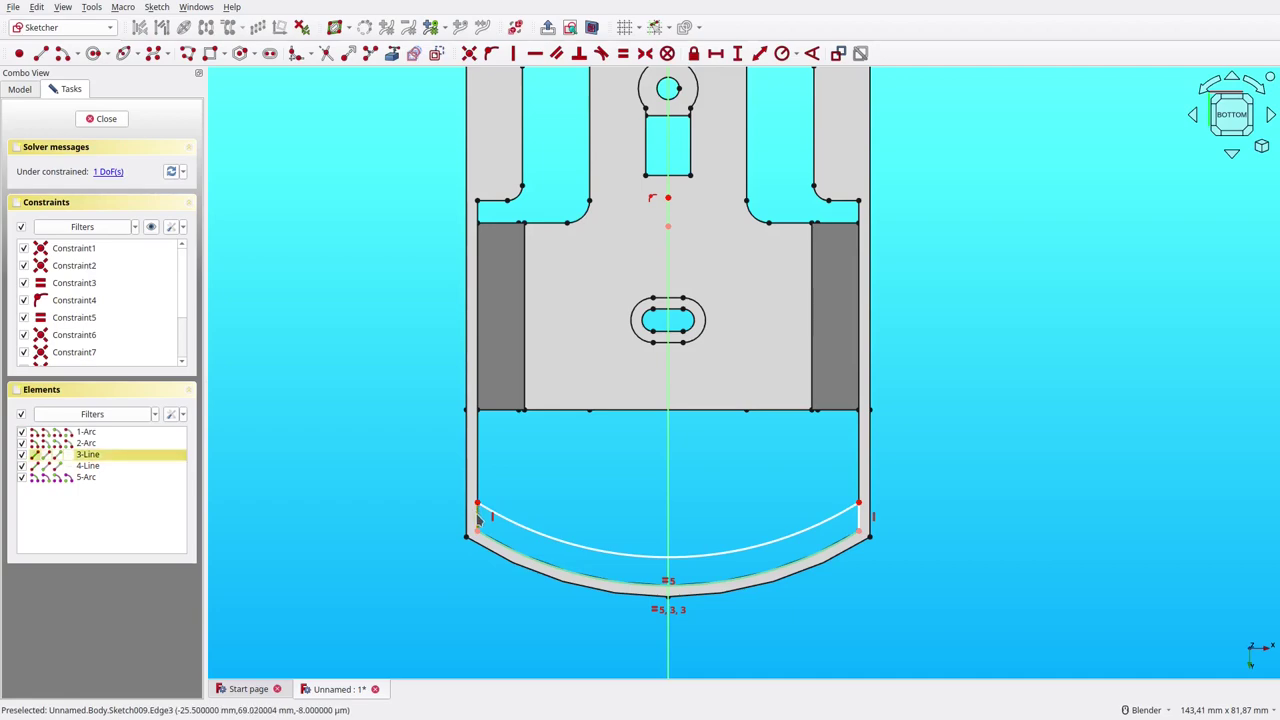
{"action": "left_click", "coordinate": [737, 53]}
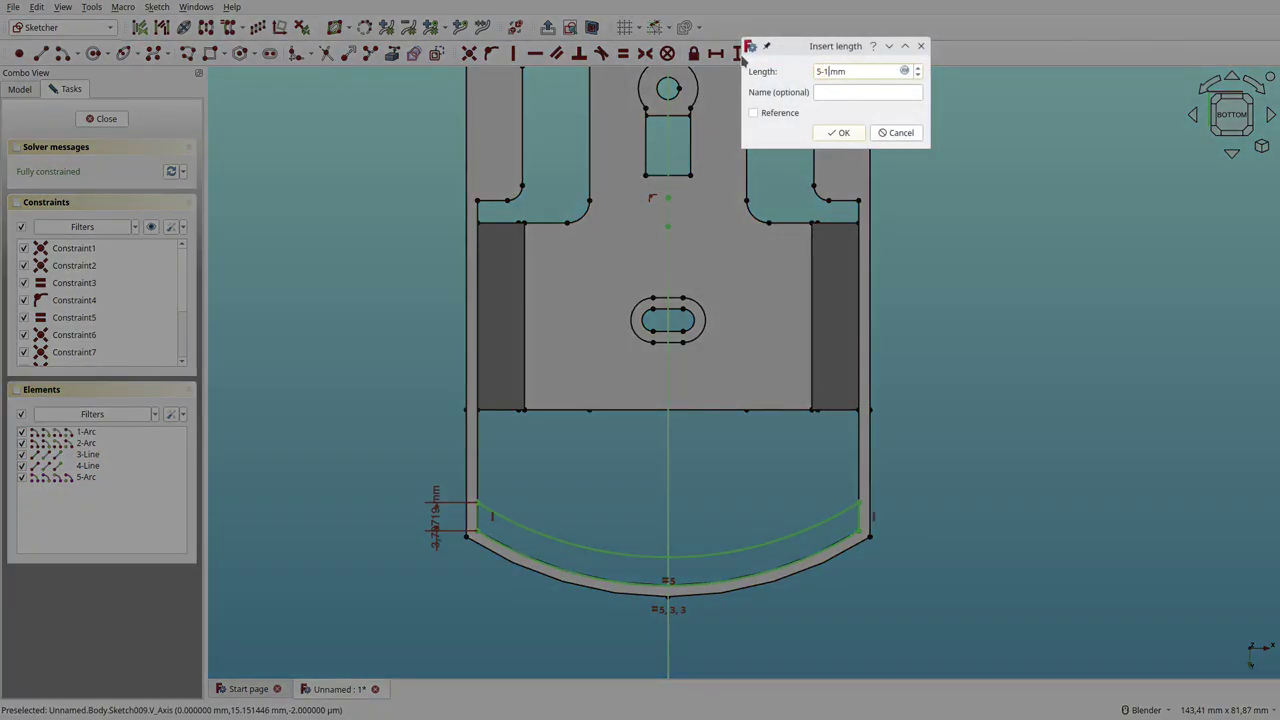
{"action": "key", "text": "Return"}
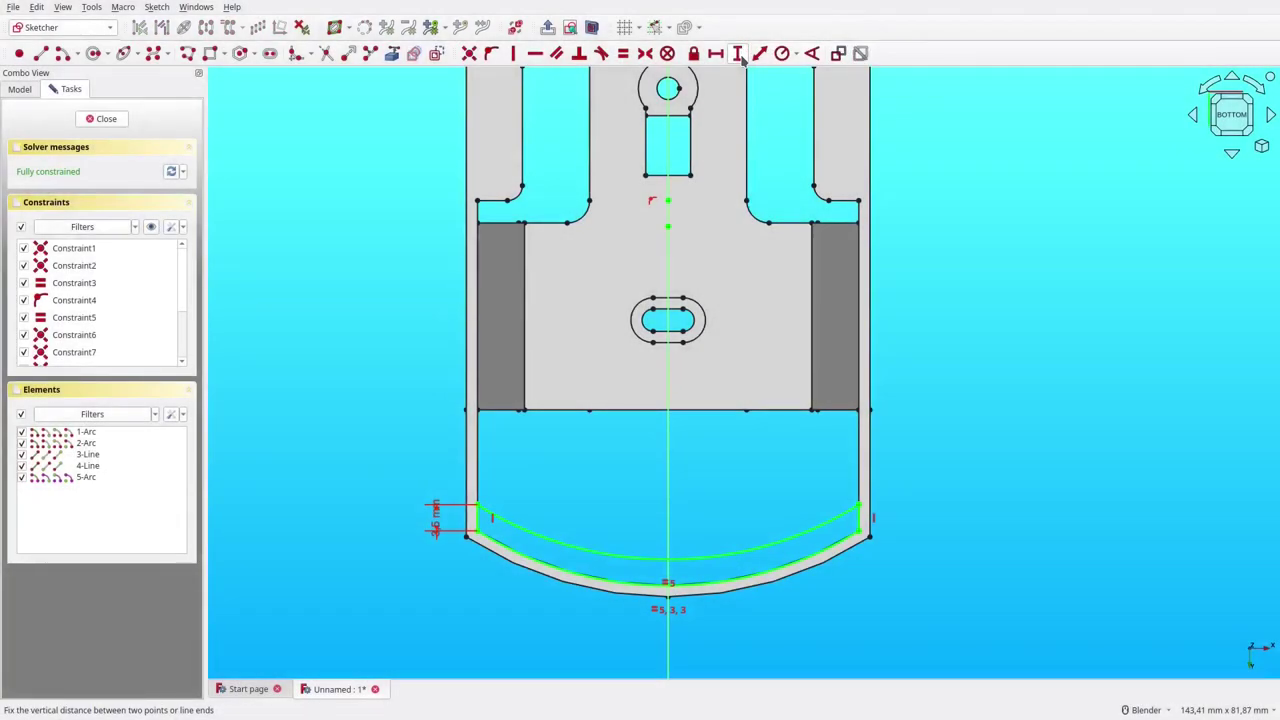
Step: Close Sketch009 and pad it 1,5 mm in the reversed direction as Pad004
{"action": "left_click", "coordinate": [107, 119]}
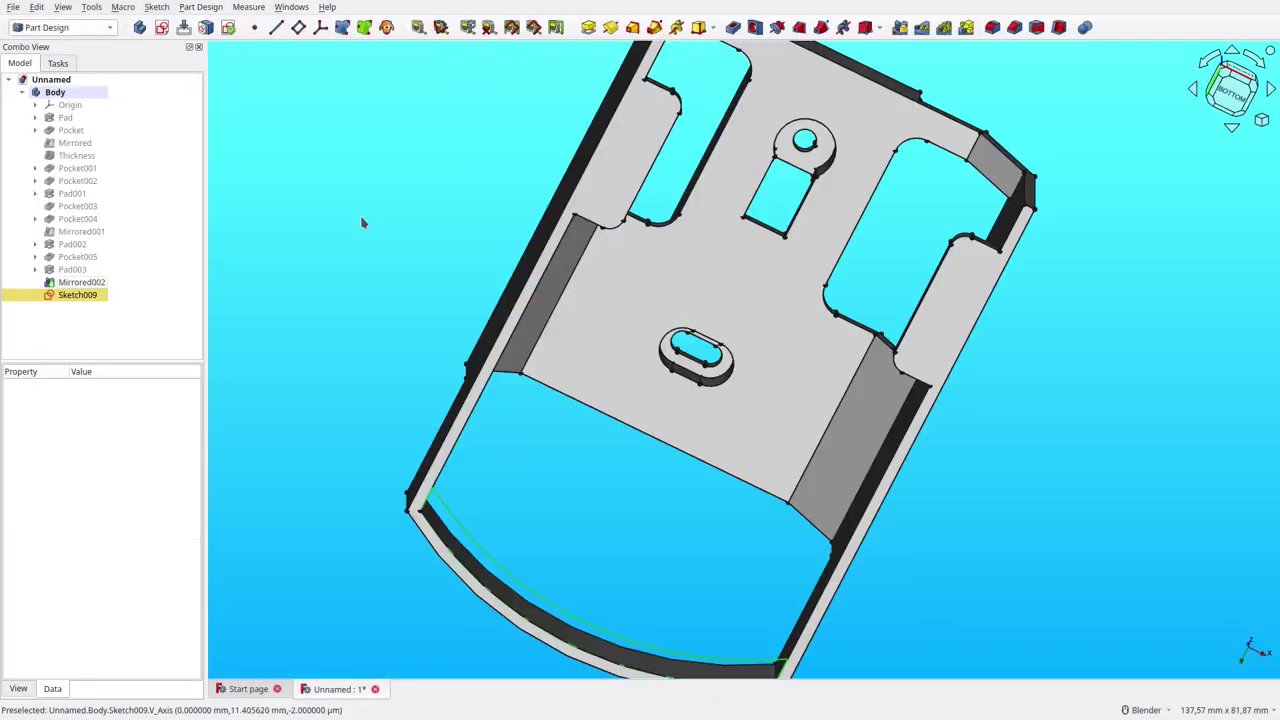
{"action": "middle_click_drag", "start_coordinate": [503, 211], "coordinate": [474, 306]}
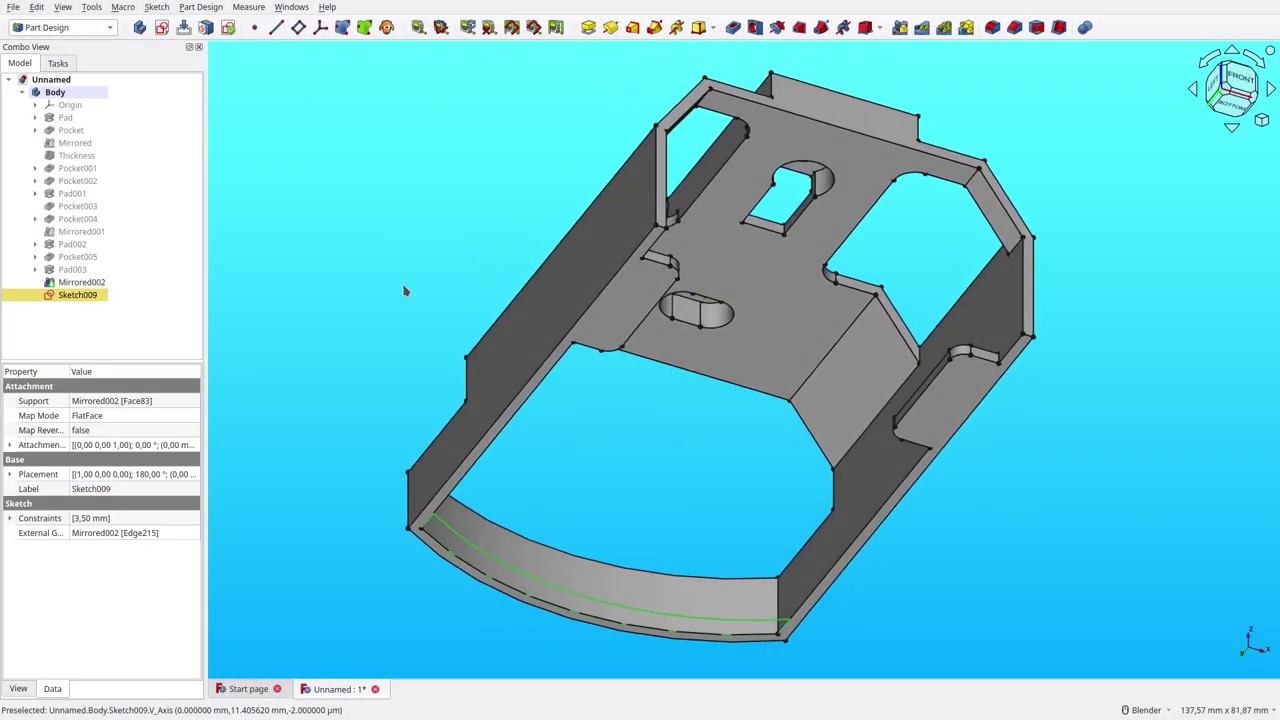
{"action": "left_click", "coordinate": [588, 27]}
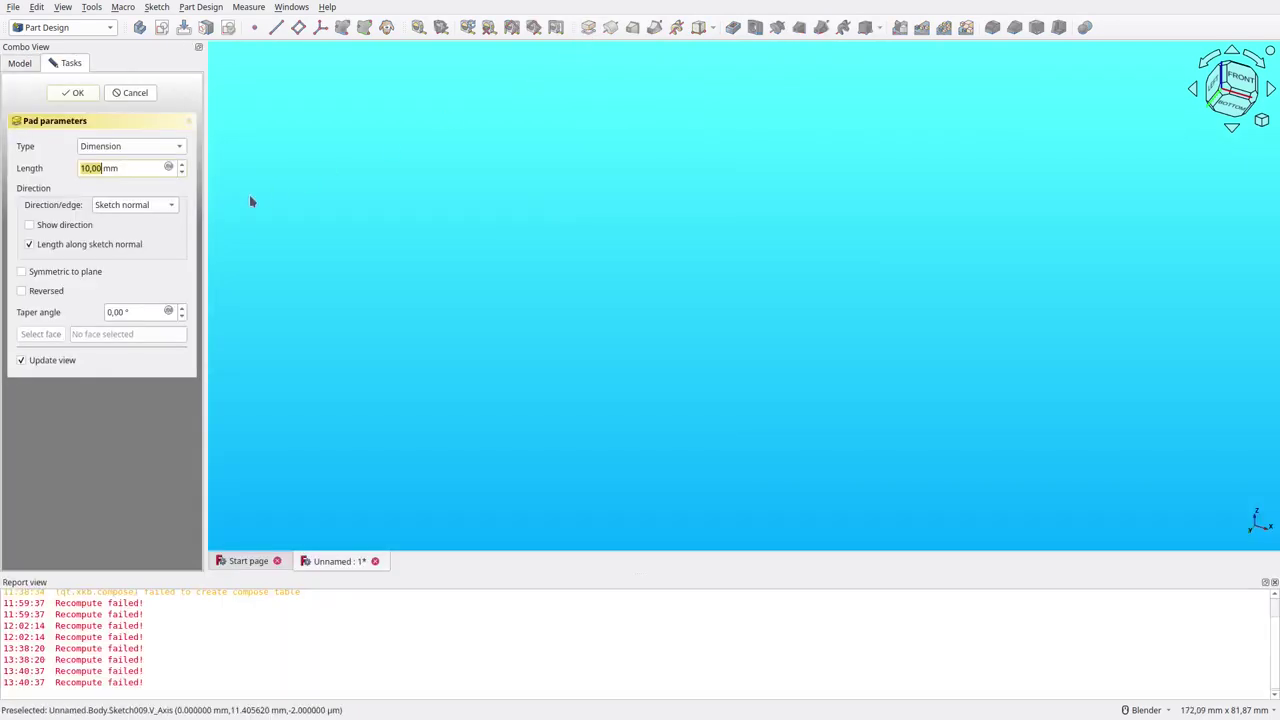
{"action": "left_click", "coordinate": [72, 290]}
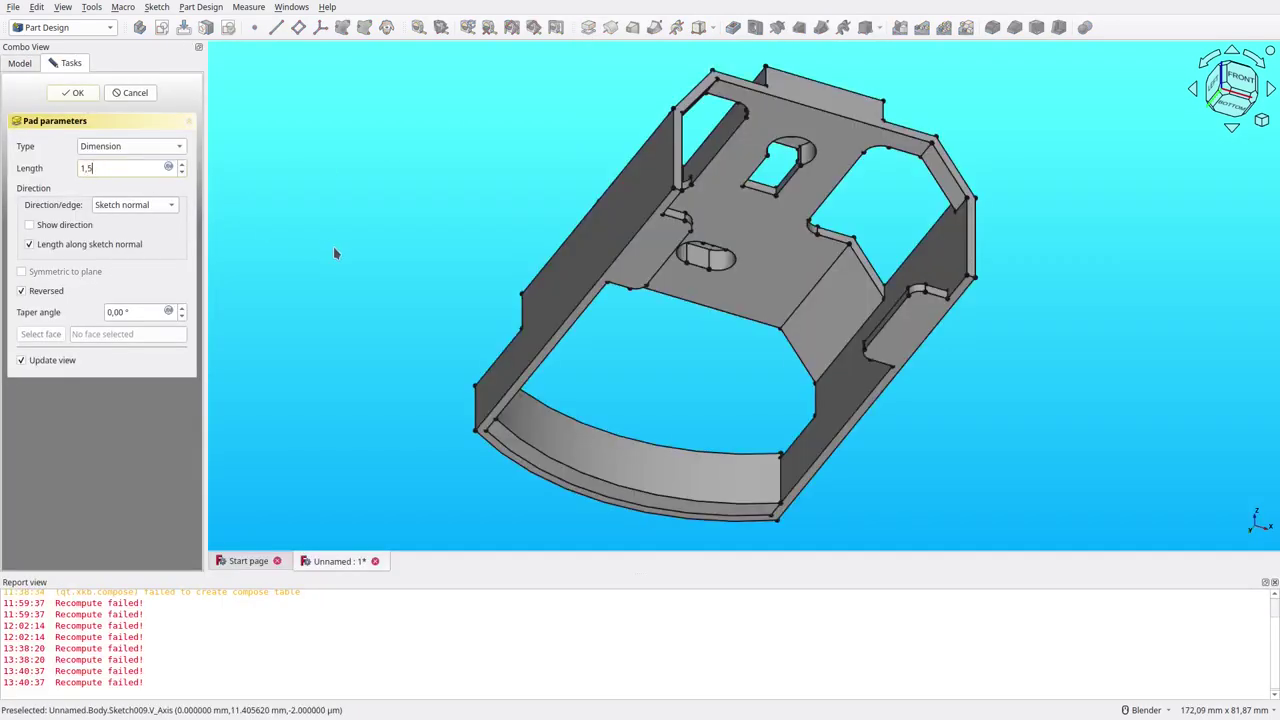
{"action": "left_click", "coordinate": [70, 92]}
Step: Set Pad004's Refine property to true and close the Report view
{"action": "left_click", "coordinate": [63, 284]}
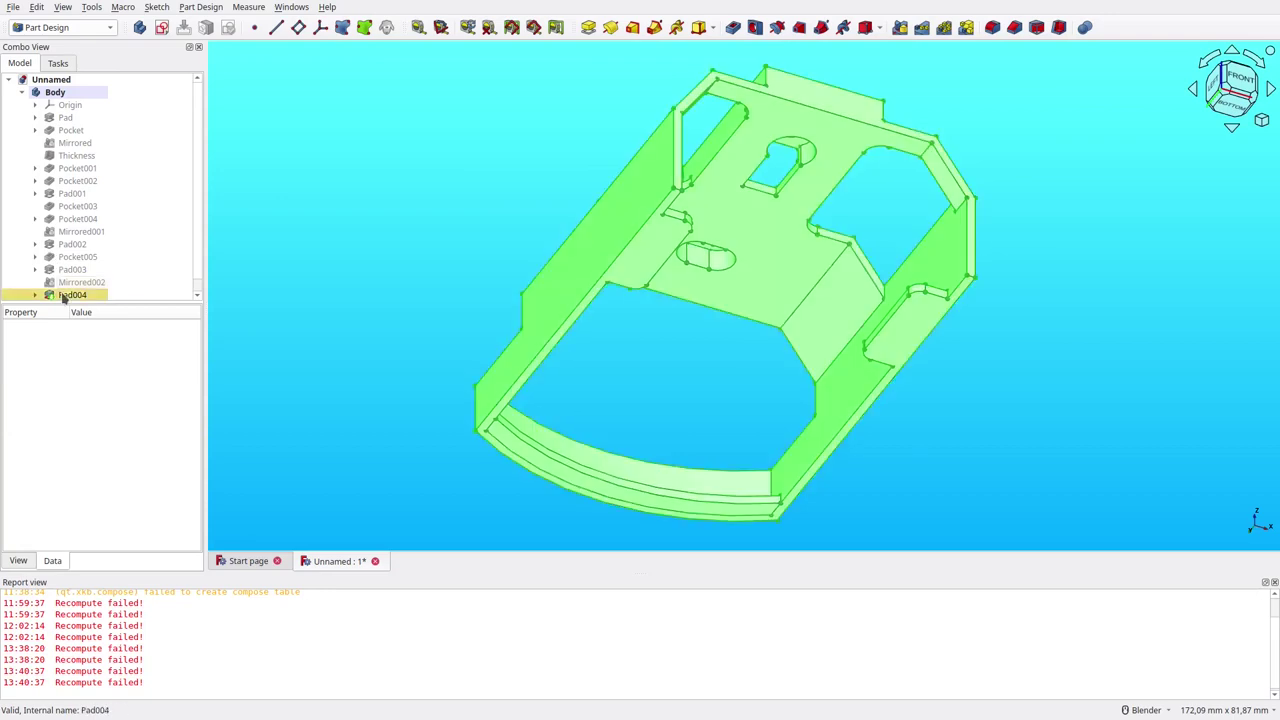
{"action": "left_click", "coordinate": [124, 547]}
{"action": "left_click", "coordinate": [114, 565]}
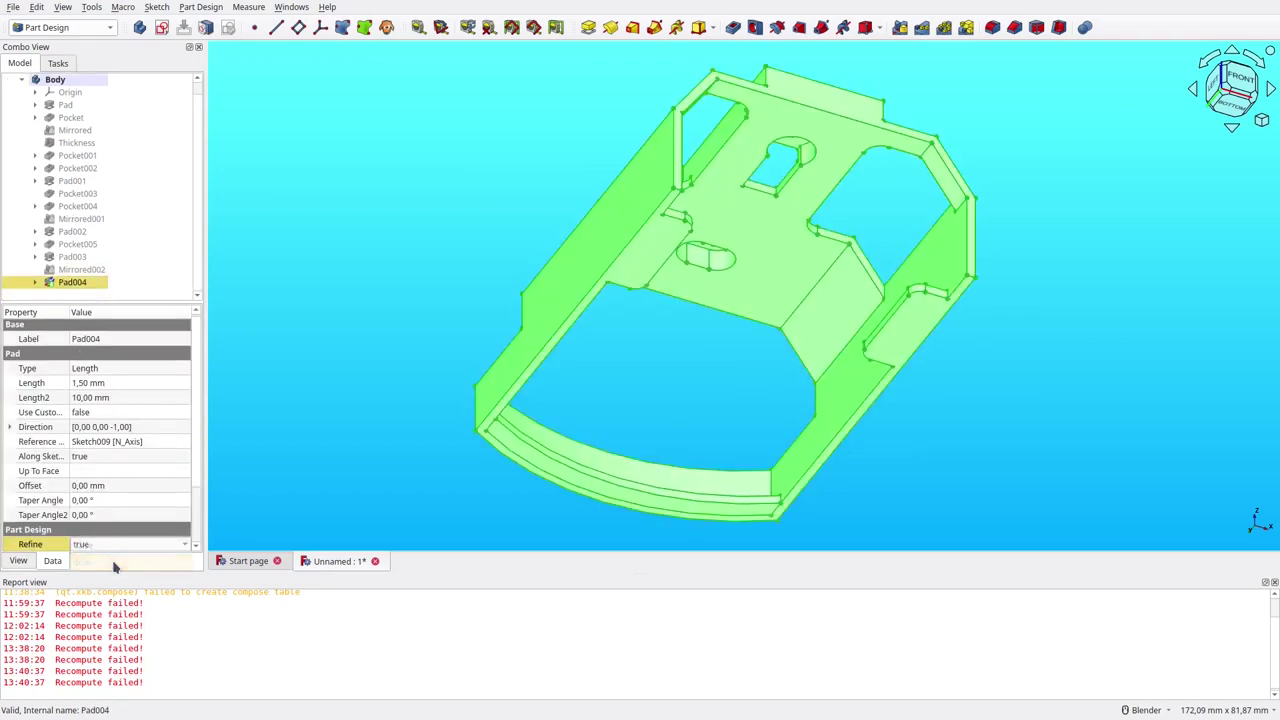
{"action": "left_click", "coordinate": [285, 455]}
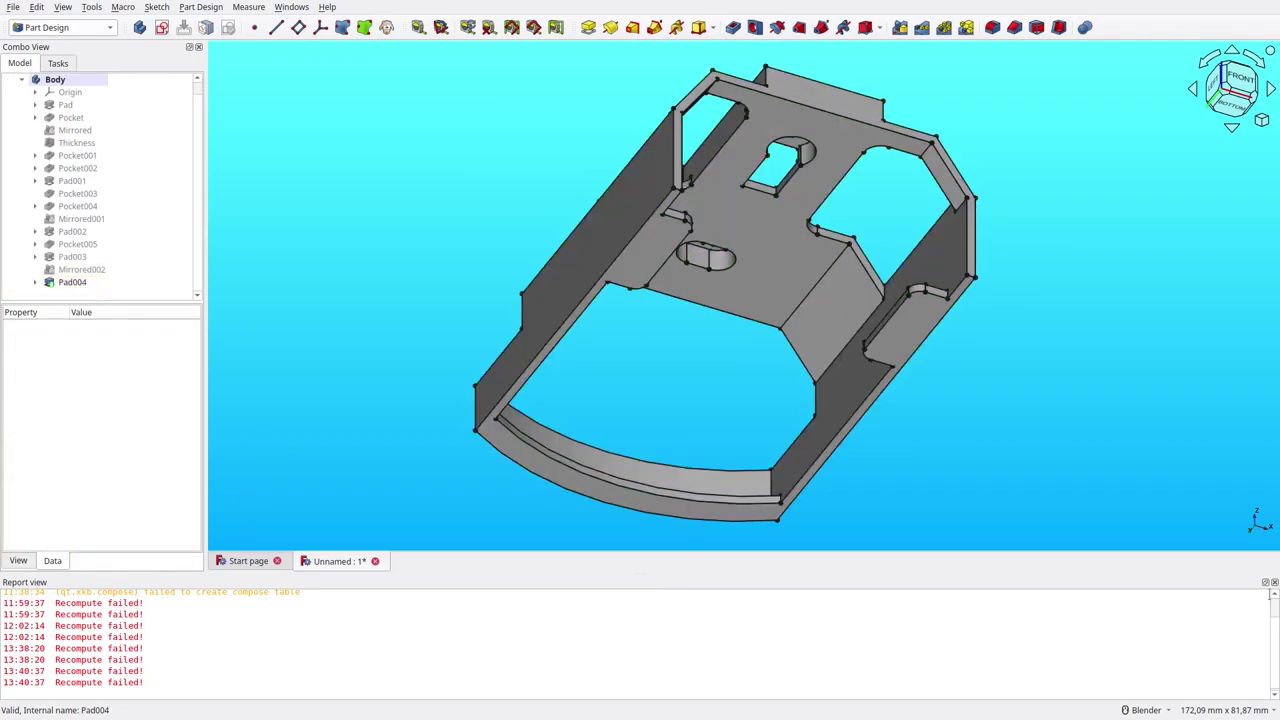
{"action": "left_click", "coordinate": [1274, 582]}
Step: Round the selected edges with a 3 mm fillet
{"action": "mouse_move", "coordinate": [1141, 476]}
{"action": "middle_mouse_down"}
{"action": "mouse_move", "coordinate": [902, 484]}
{"action": "mouse_move", "coordinate": [906, 446]}
{"action": "middle_mouse_up"}
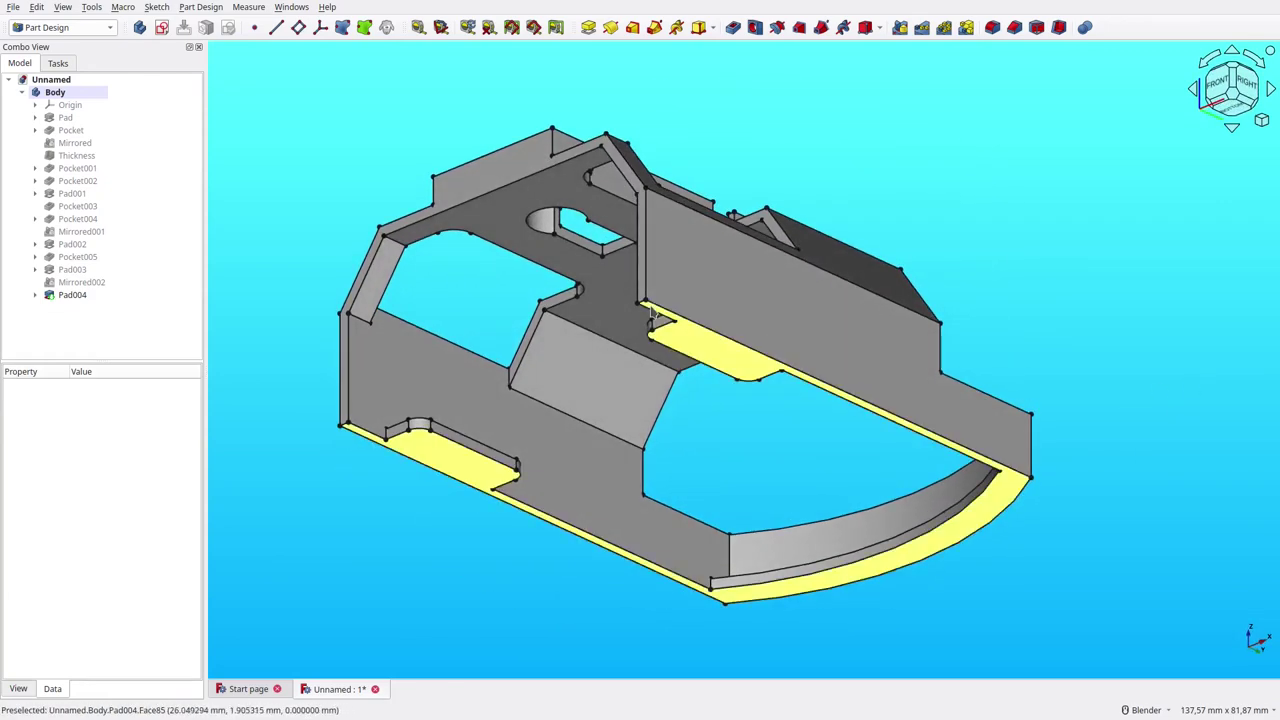
{"action": "left_click", "coordinate": [639, 301]}
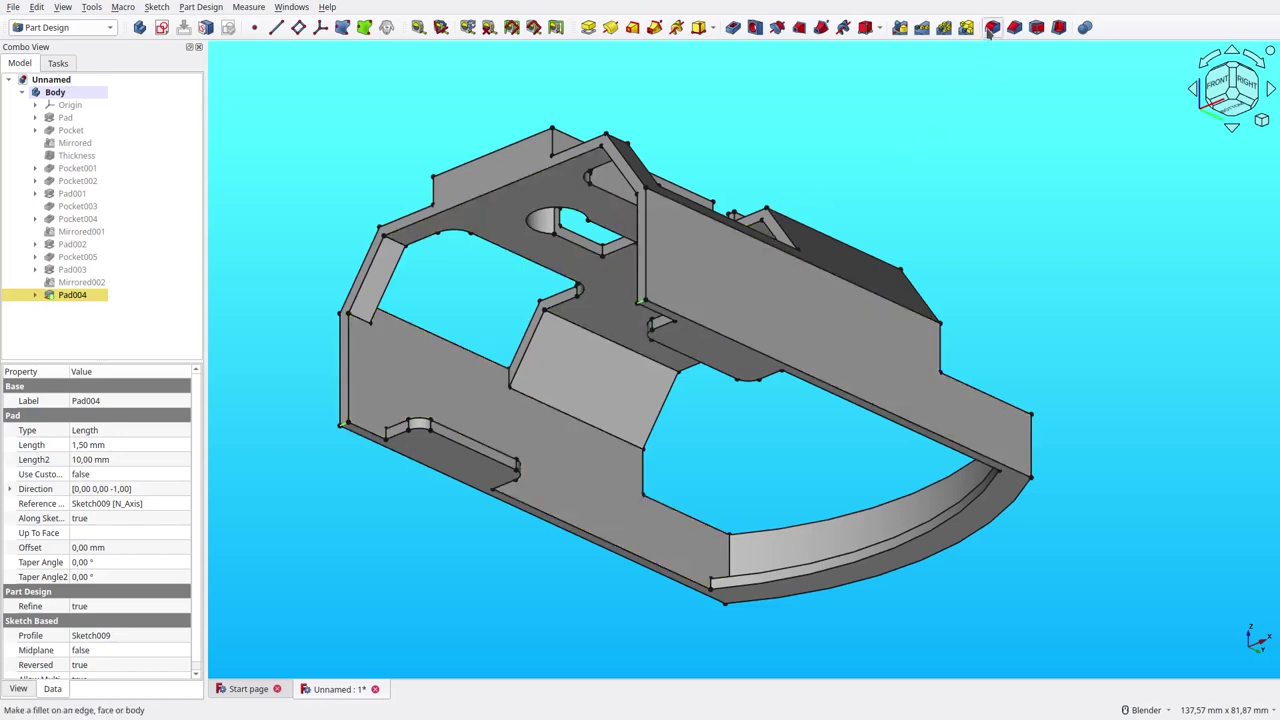
{"action": "left_click", "coordinate": [990, 30]}
{"action": "type", "text": "3"}
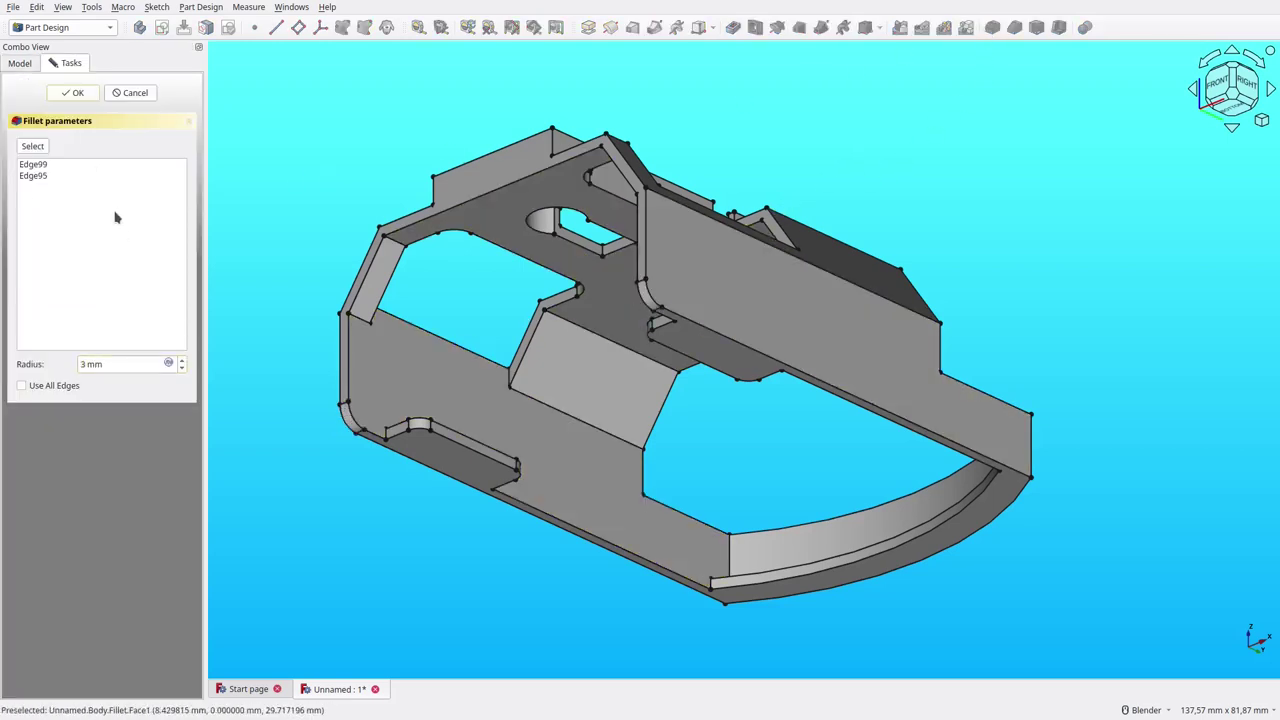
{"action": "key", "text": "Return"}
Step: Add Fillet001 with a 2 mm radius on the curved lip edge
{"action": "middle_click_drag", "start_coordinate": [1108, 266], "coordinate": [826, 306]}
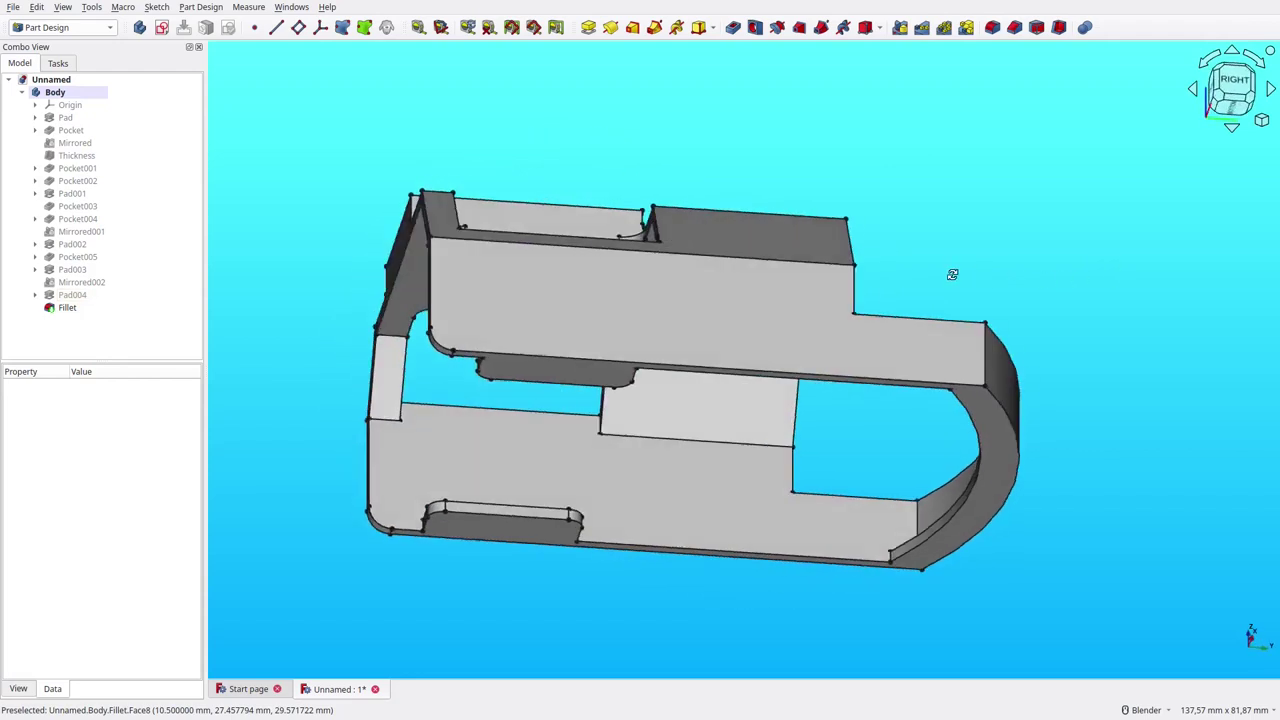
{"action": "left_click", "coordinate": [824, 335]}
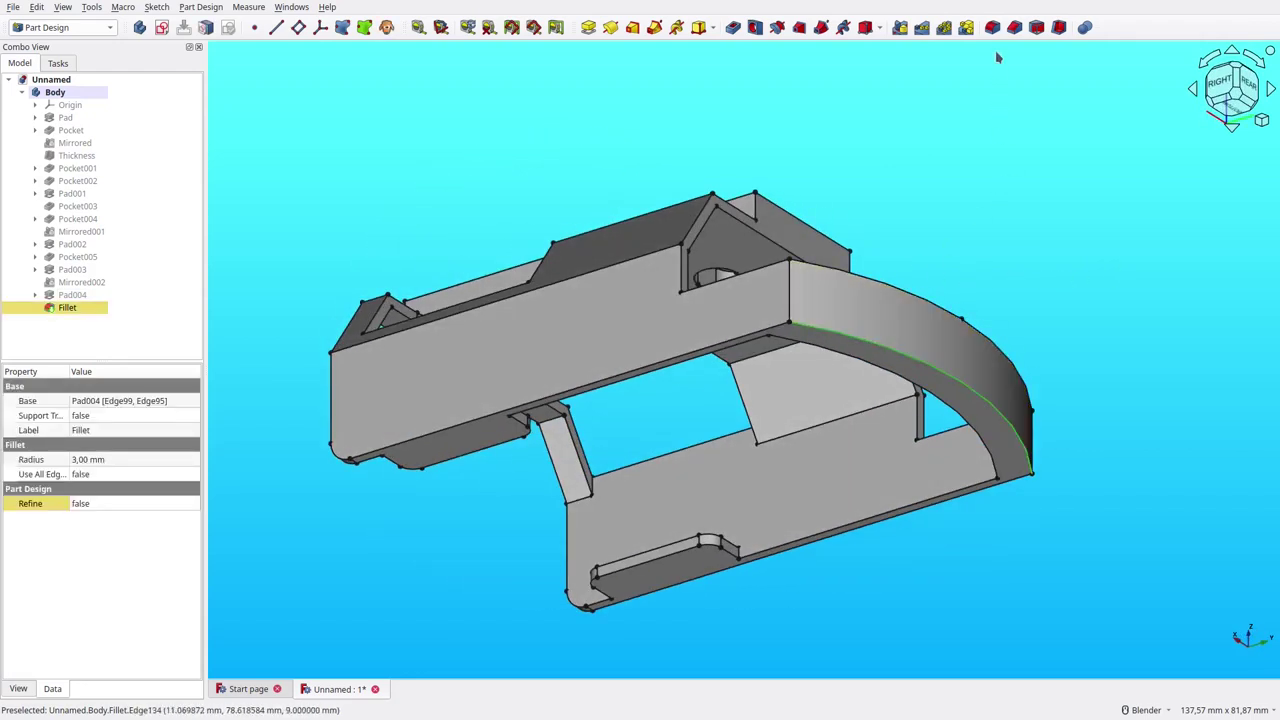
{"action": "left_click", "coordinate": [993, 27]}
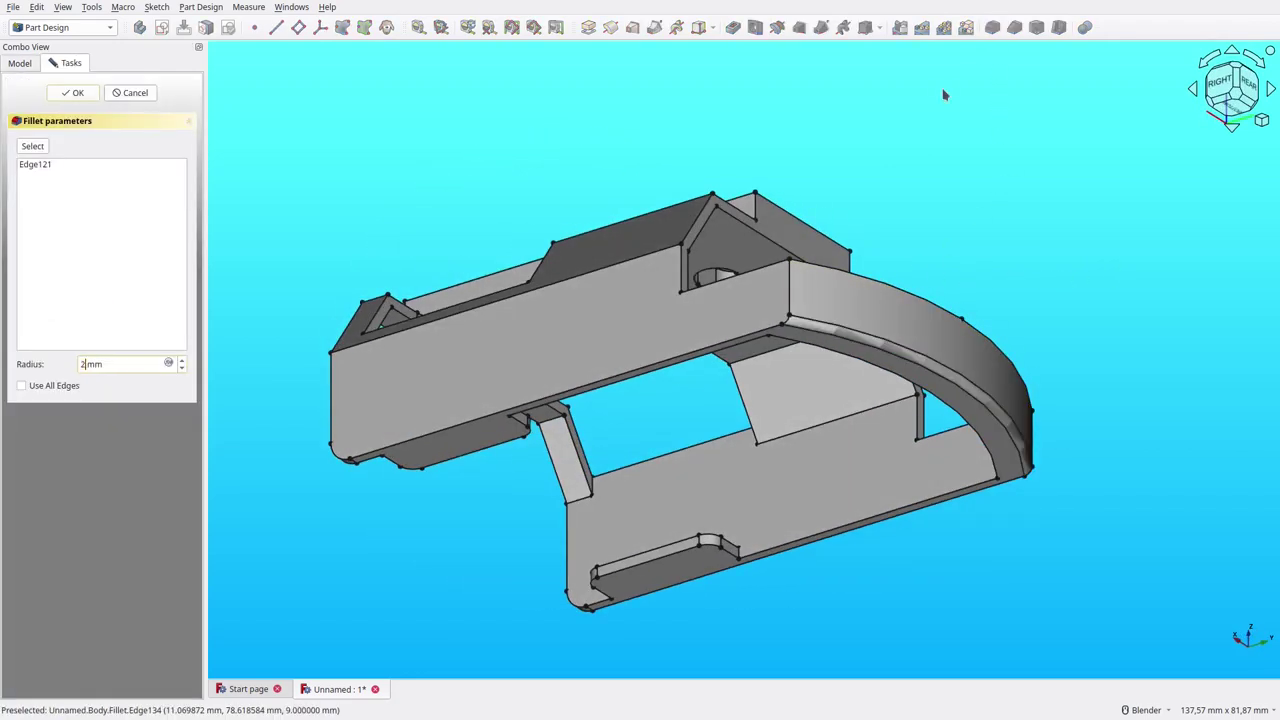
{"action": "left_click", "coordinate": [80, 94]}
{"action": "mouse_move", "coordinate": [438, 153]}
{"action": "middle_mouse_down"}
{"action": "mouse_move", "coordinate": [640, 200]}
{"action": "mouse_move", "coordinate": [572, 290]}
{"action": "mouse_move", "coordinate": [1154, 423]}
{"action": "middle_mouse_up"}
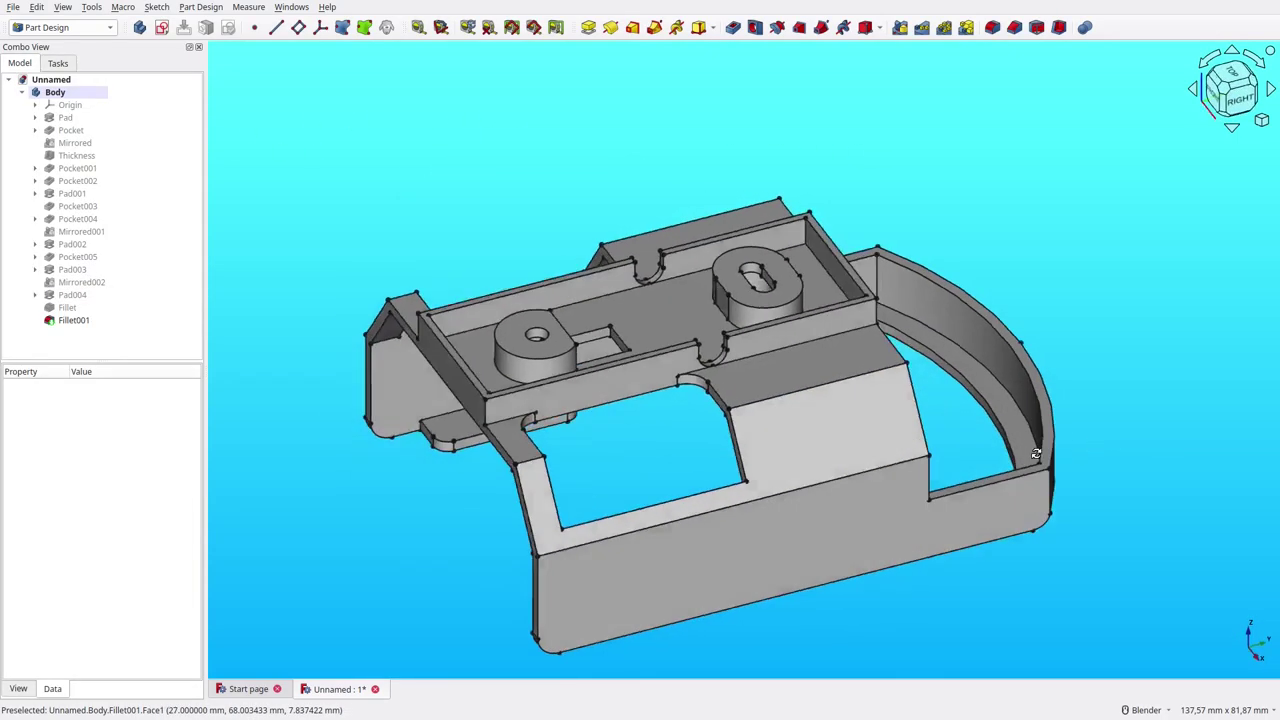
Step: Set the Body's shape colour to white (#ffffff) in its Appearance settings
{"action": "mouse_move", "coordinate": [1036, 454]}
{"action": "middle_mouse_down"}
{"action": "mouse_move", "coordinate": [646, 526]}
{"action": "mouse_move", "coordinate": [519, 522]}
{"action": "middle_mouse_up"}
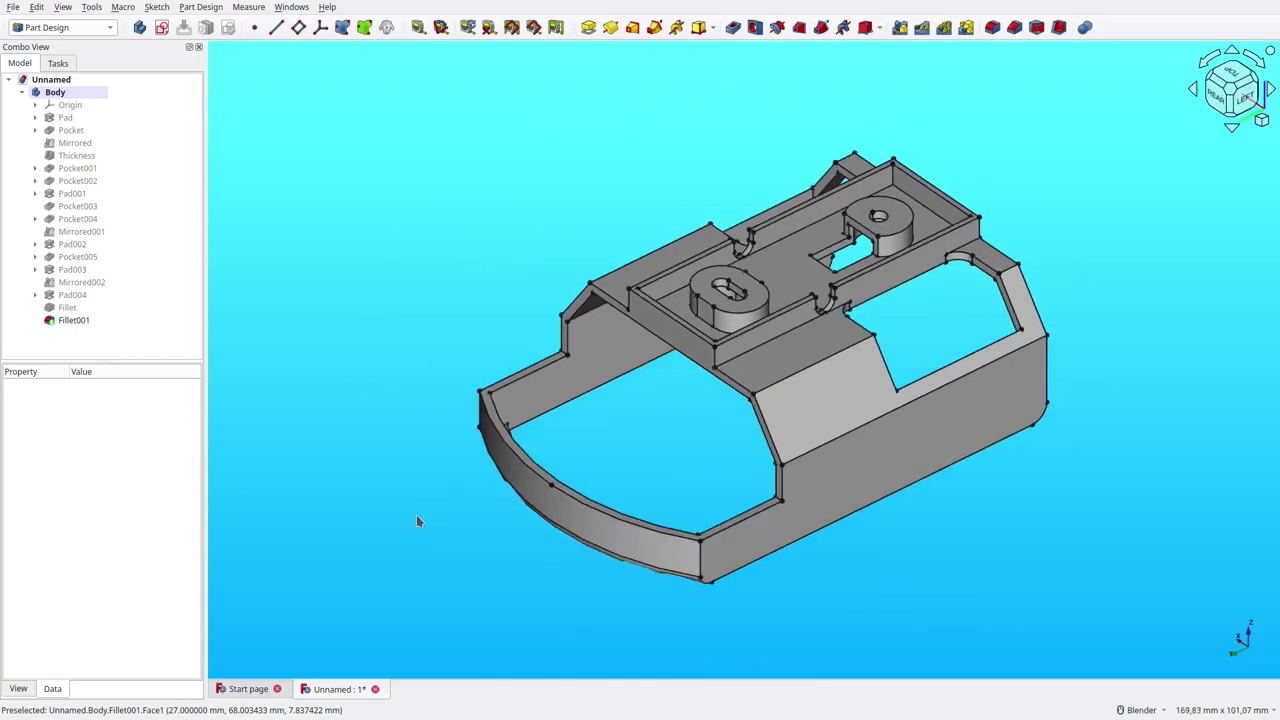
{"action": "right_click", "coordinate": [50, 92]}
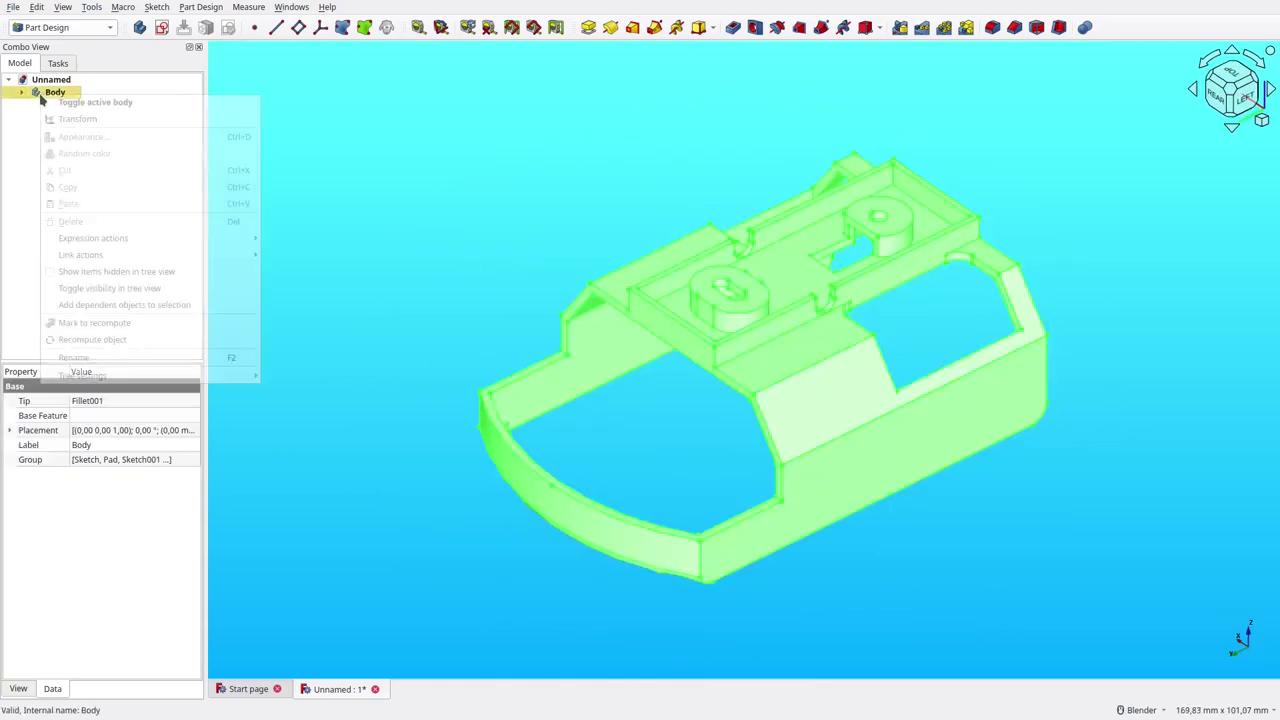
{"action": "left_click", "coordinate": [80, 133]}
{"action": "left_click", "coordinate": [154, 251]}
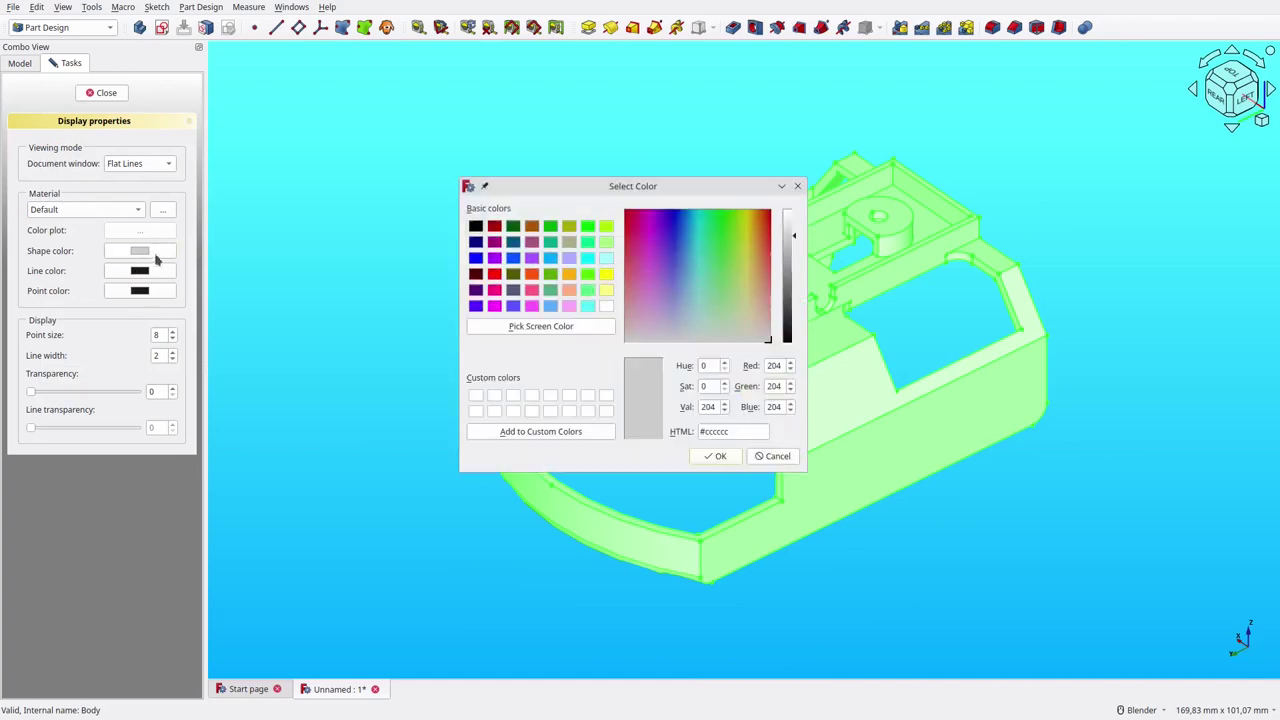
{"action": "left_click", "coordinate": [605, 308]}
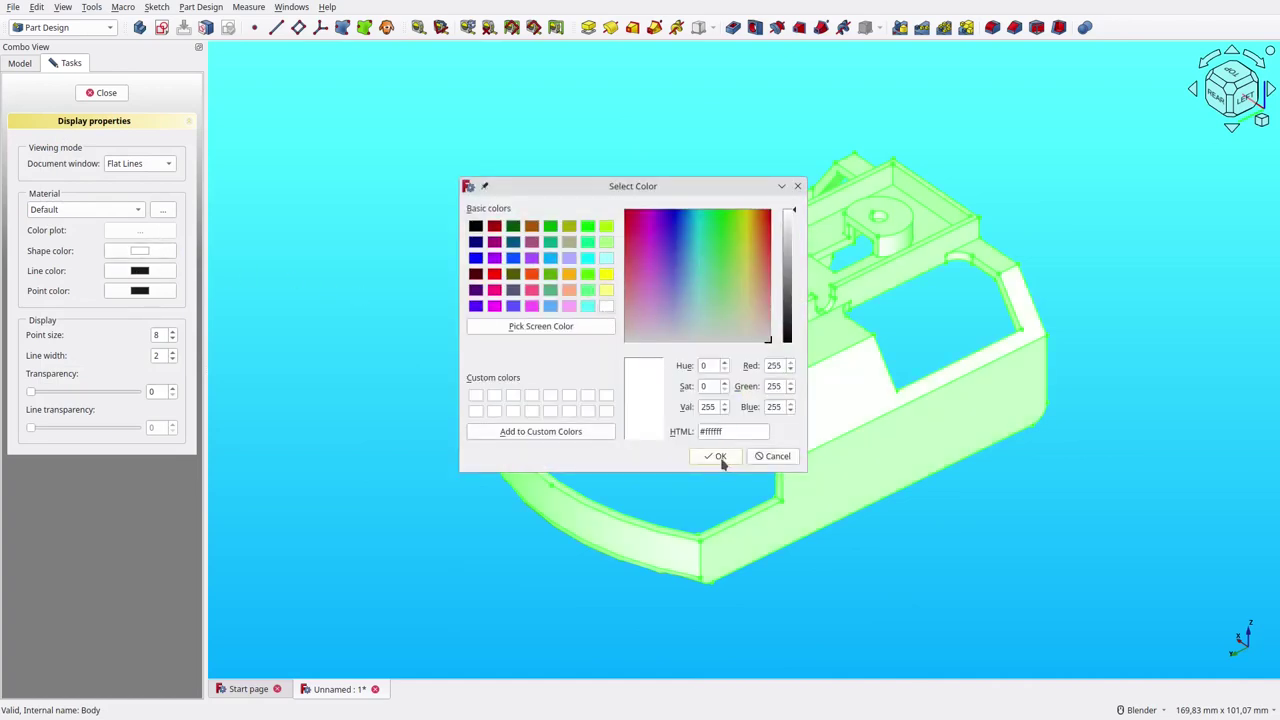
{"action": "left_click", "coordinate": [718, 457]}
{"action": "left_click", "coordinate": [101, 92]}
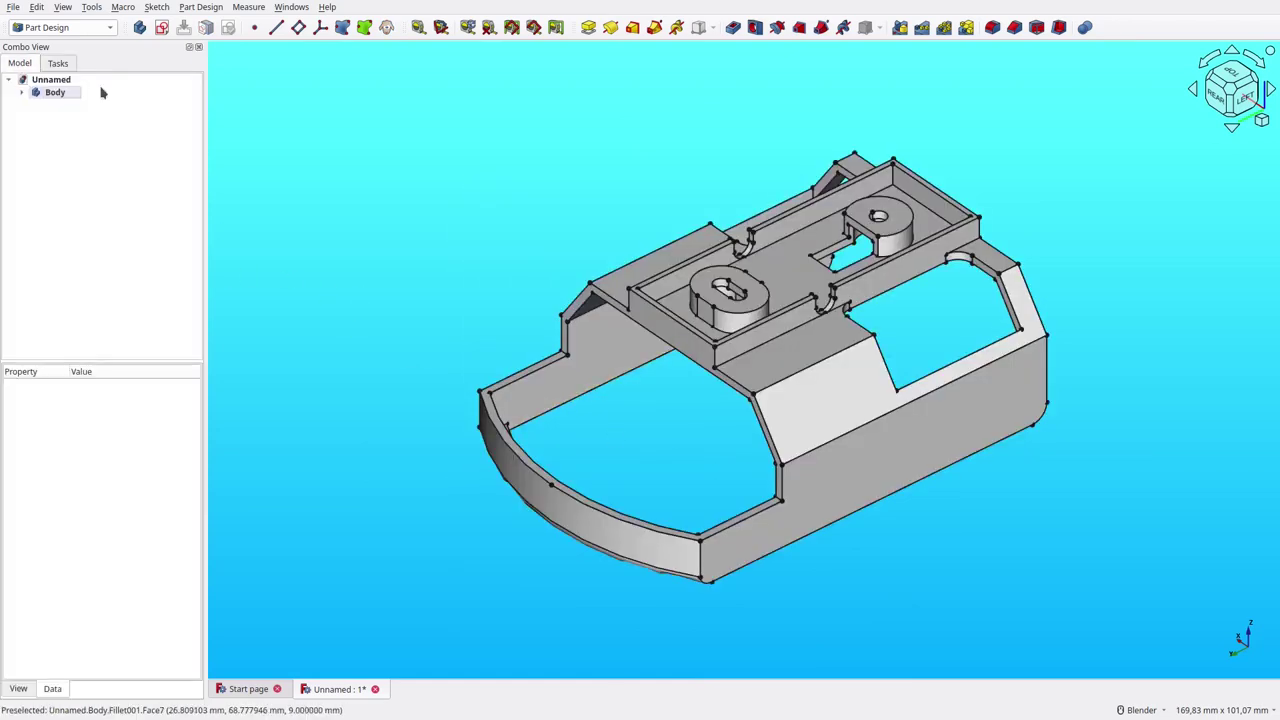
Step: Orbit the white part to inspect its underside and both sides
{"action": "mouse_move", "coordinate": [943, 614]}
{"action": "middle_mouse_down"}
{"action": "mouse_move", "coordinate": [886, 418]}
{"action": "mouse_move", "coordinate": [691, 586]}
{"action": "middle_mouse_up"}
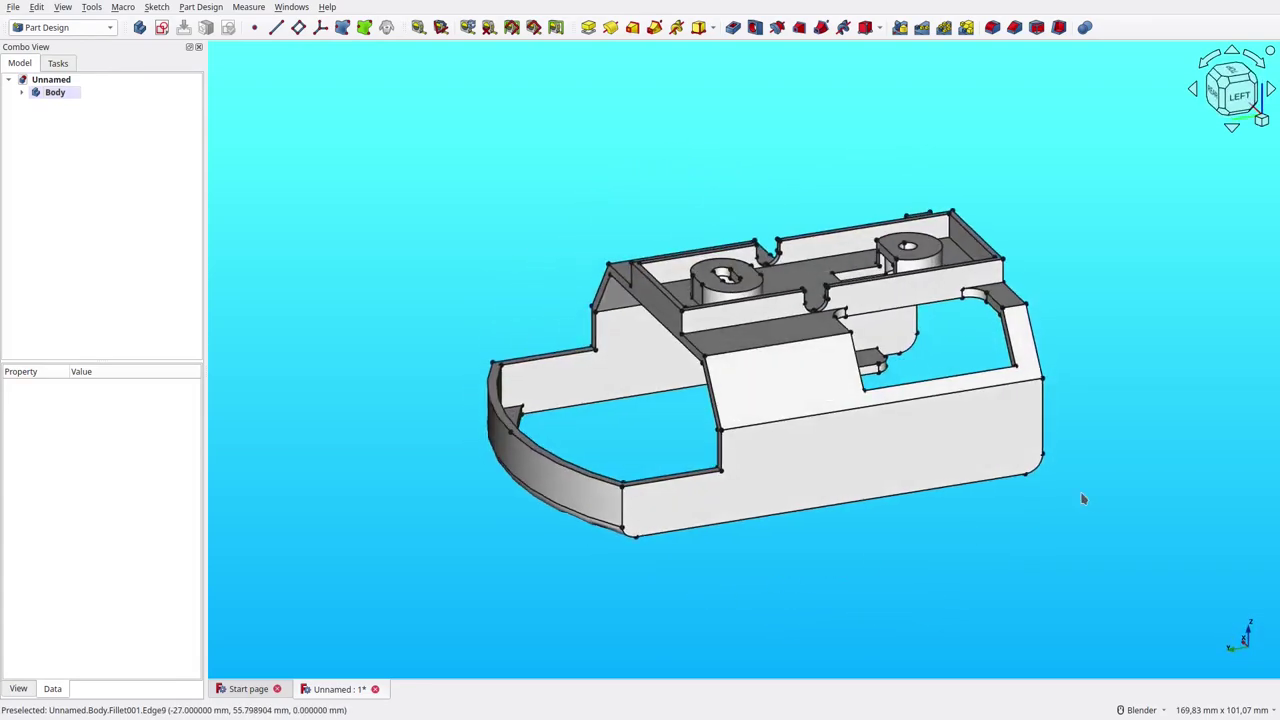
{"action": "mouse_move", "coordinate": [1083, 500]}
{"action": "middle_mouse_down"}
{"action": "mouse_move", "coordinate": [1004, 521]}
{"action": "mouse_move", "coordinate": [431, 566]}
{"action": "middle_mouse_up"}
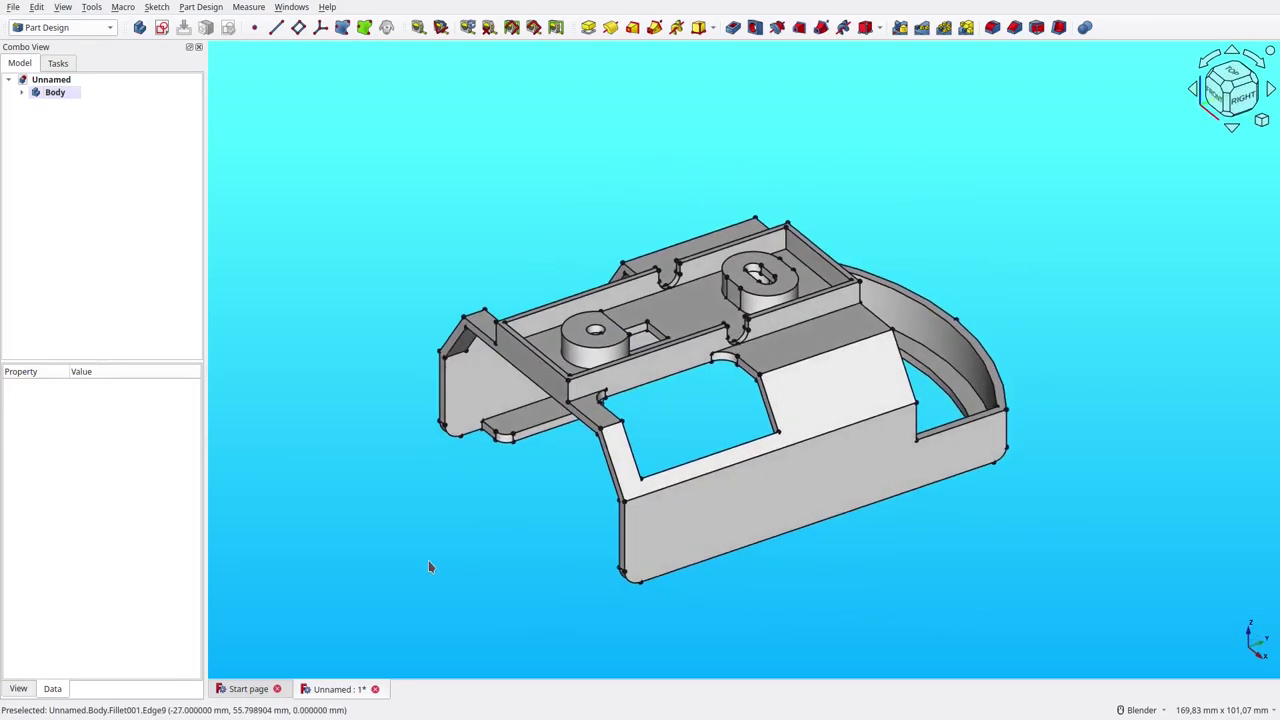
{"action": "mouse_move", "coordinate": [1123, 496]}
{"action": "middle_mouse_down"}
{"action": "mouse_move", "coordinate": [560, 586]}
{"action": "mouse_move", "coordinate": [425, 590]}
{"action": "middle_mouse_up"}
{"action": "middle_click_drag", "start_coordinate": [1189, 588], "coordinate": [290, 575]}
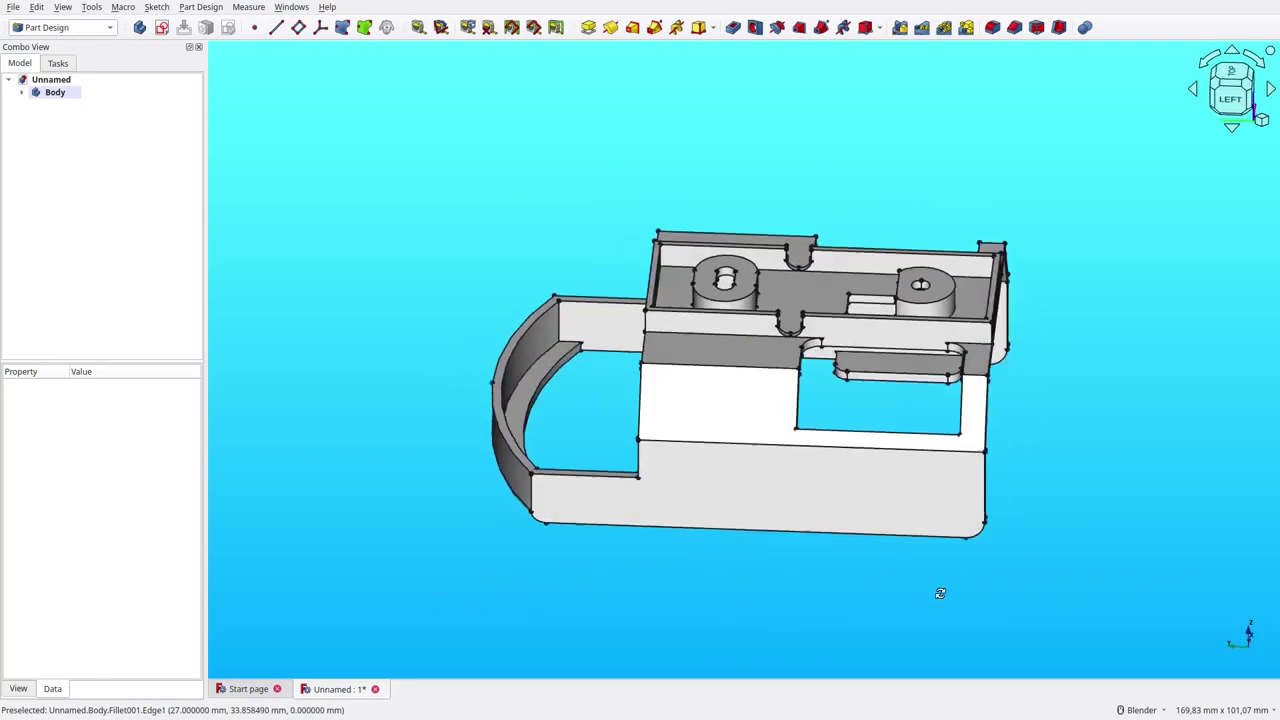